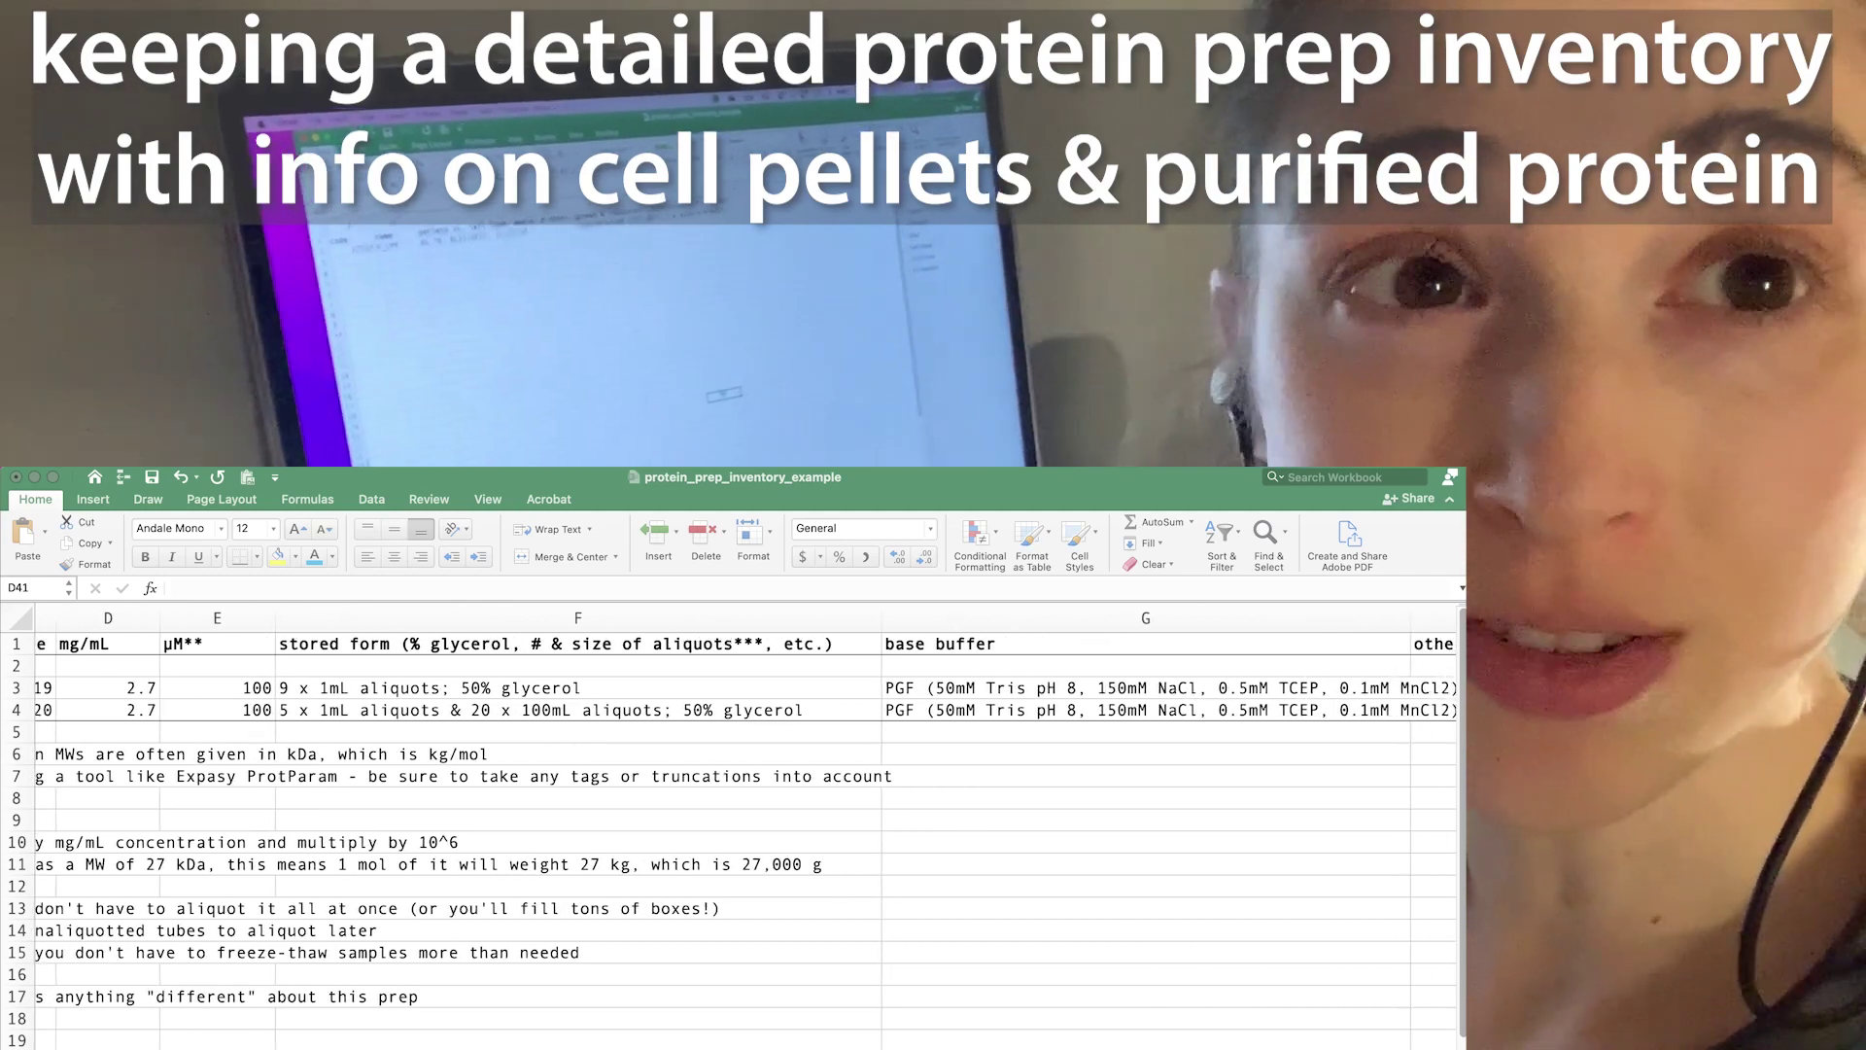
# Step: Scroll left and right across the inventory columns to review the 17537 H_LPP pellet details
pyautogui.hscroll(15, 744, 826)
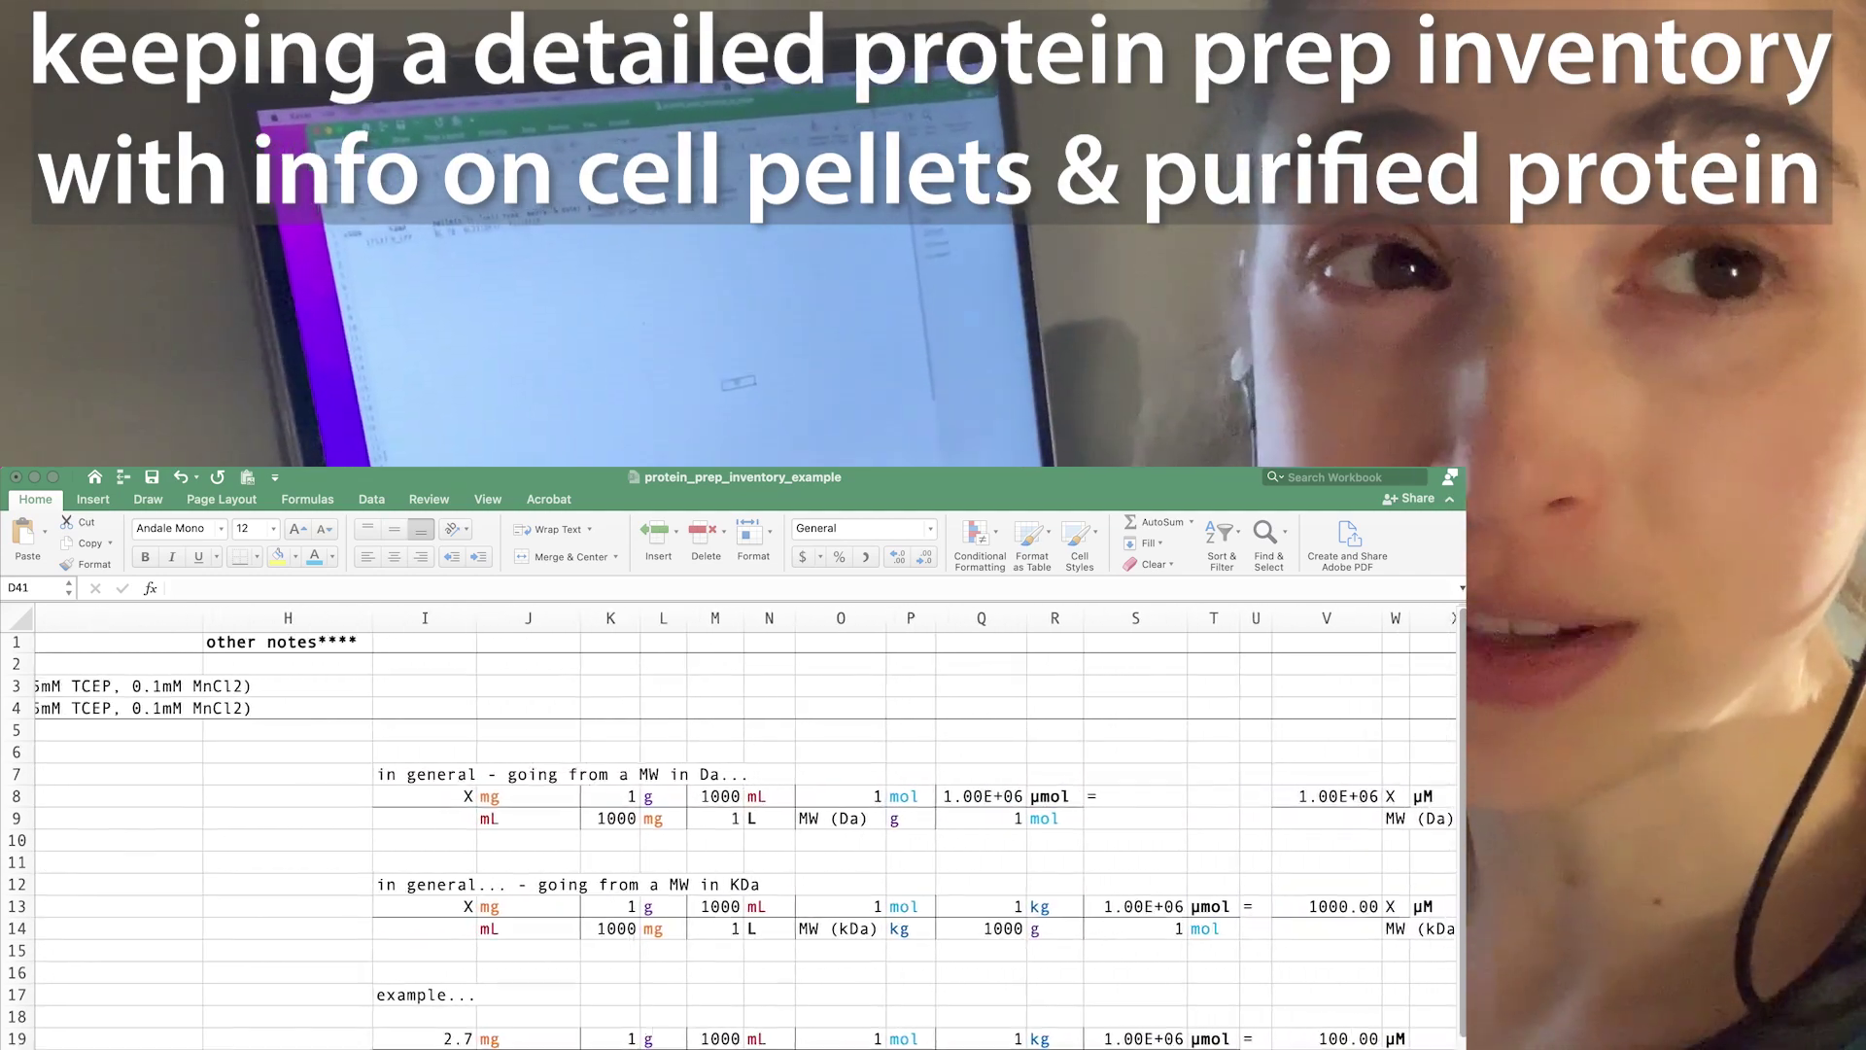
pyautogui.hscroll(2, 744, 826)
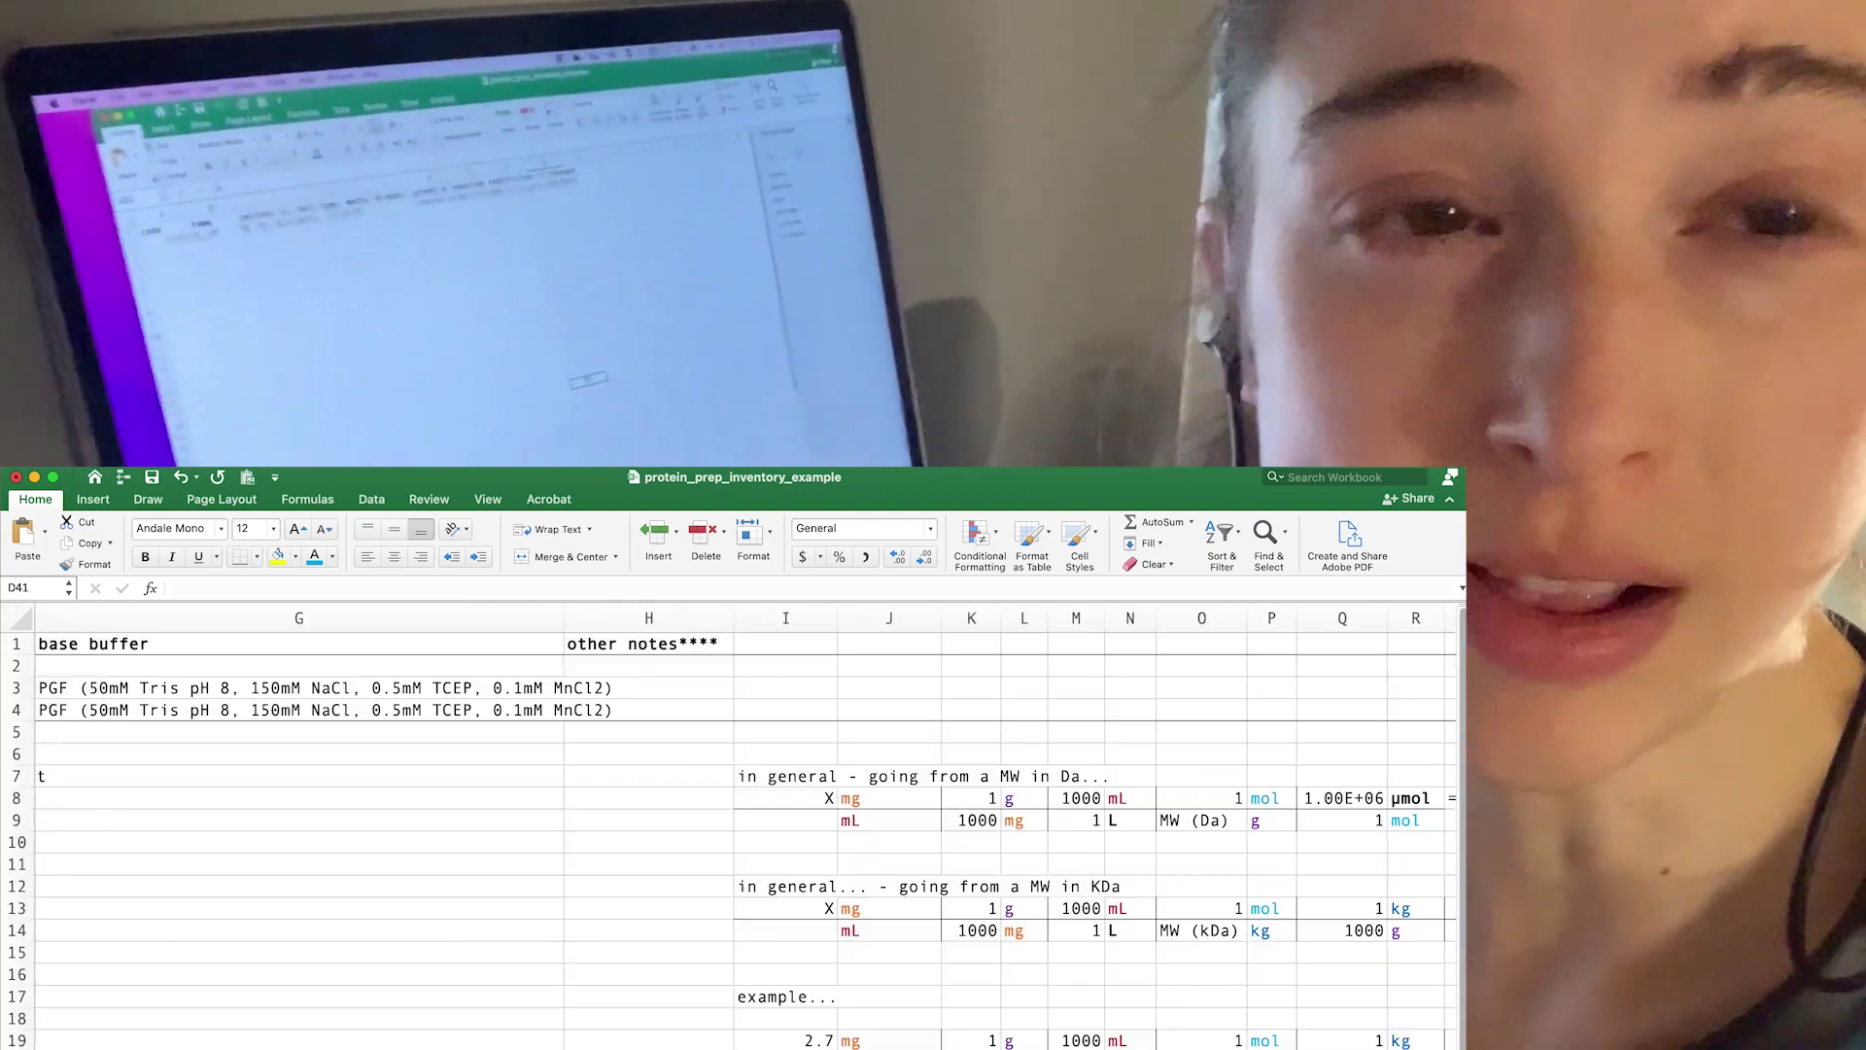
pyautogui.hscroll(-5, 739, 835)
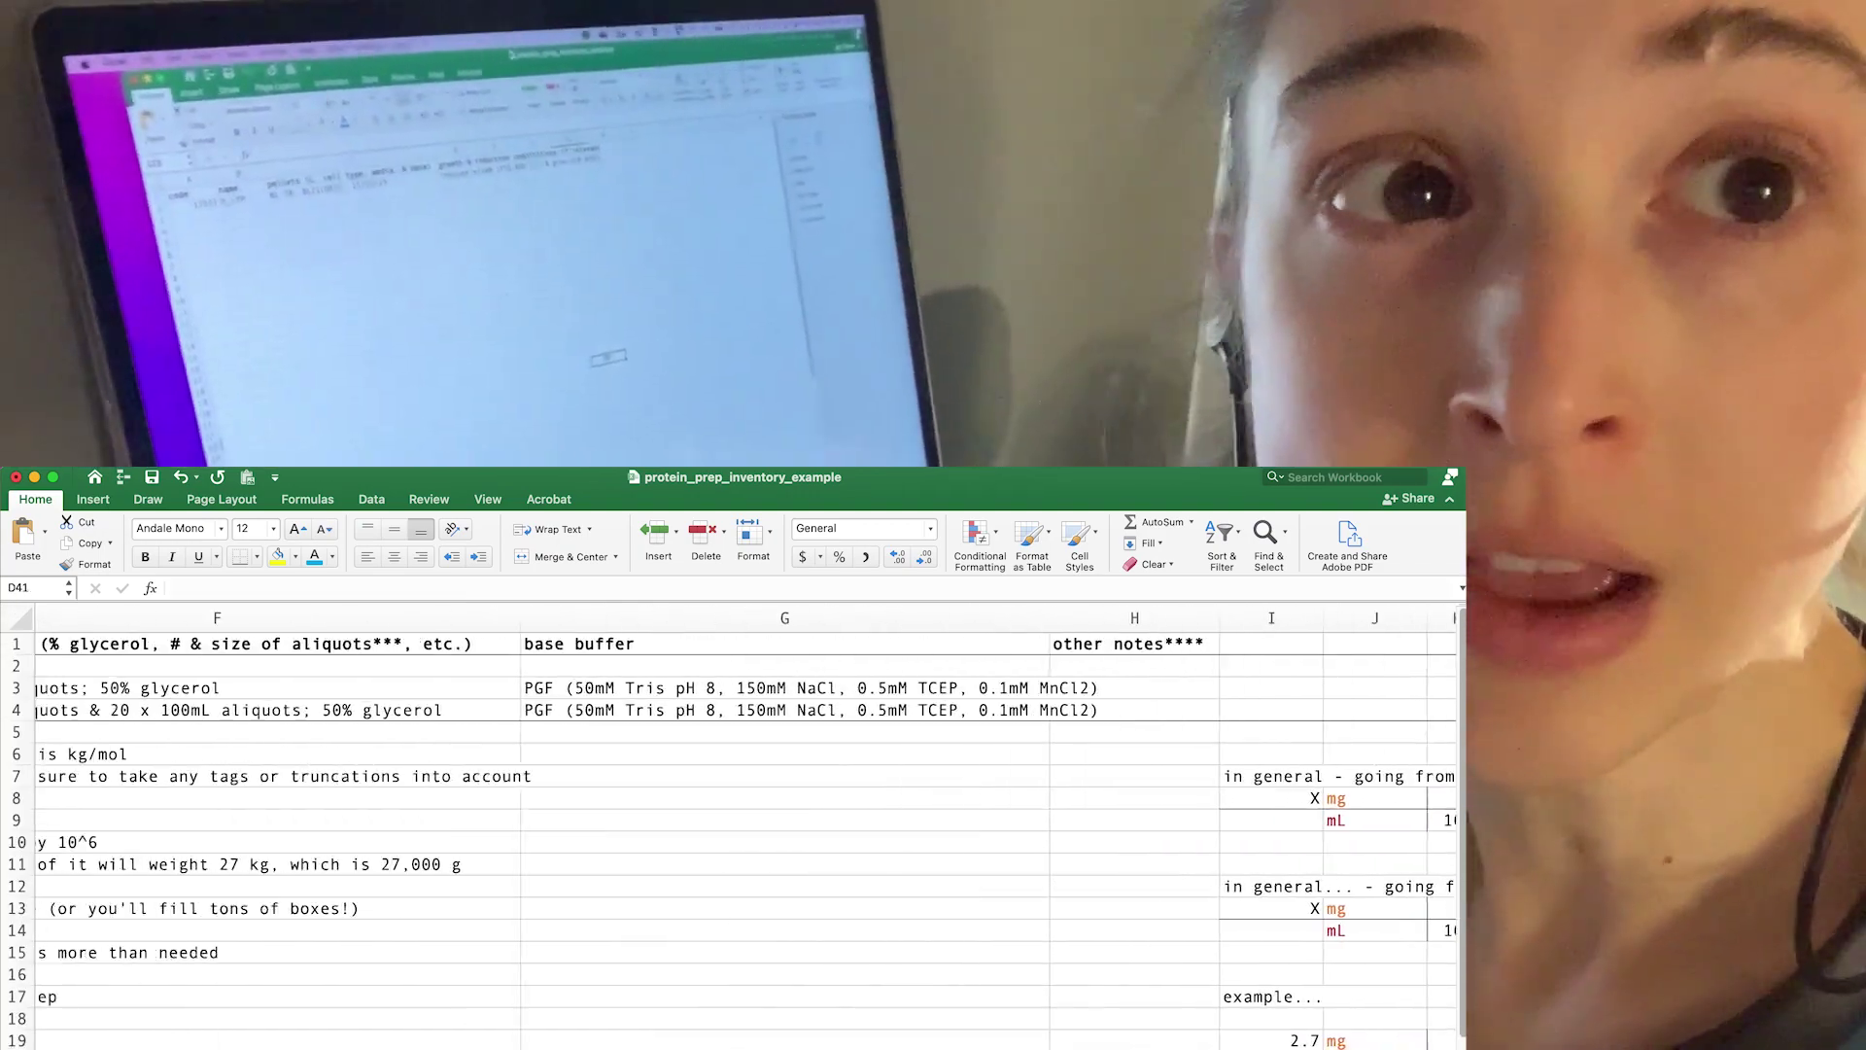
pyautogui.hscroll(-10, 739, 836)
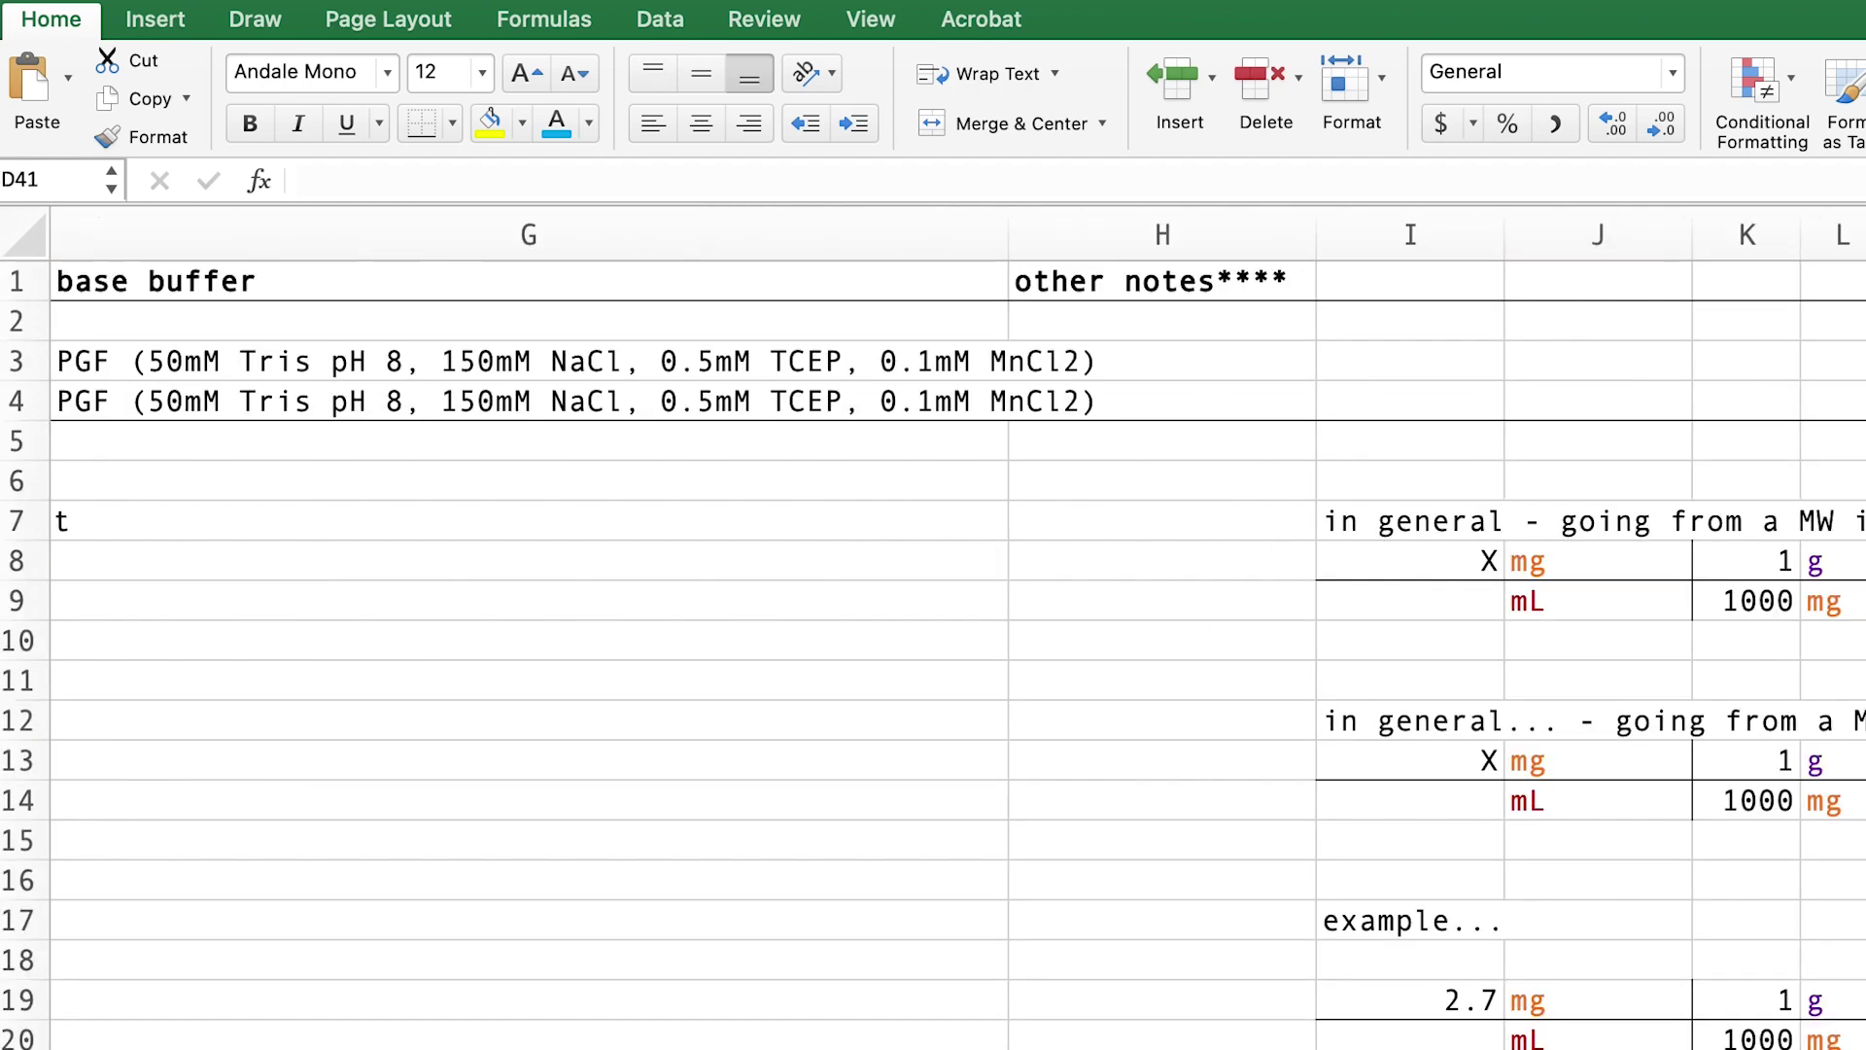
pyautogui.hscroll(-15, 933, 632)
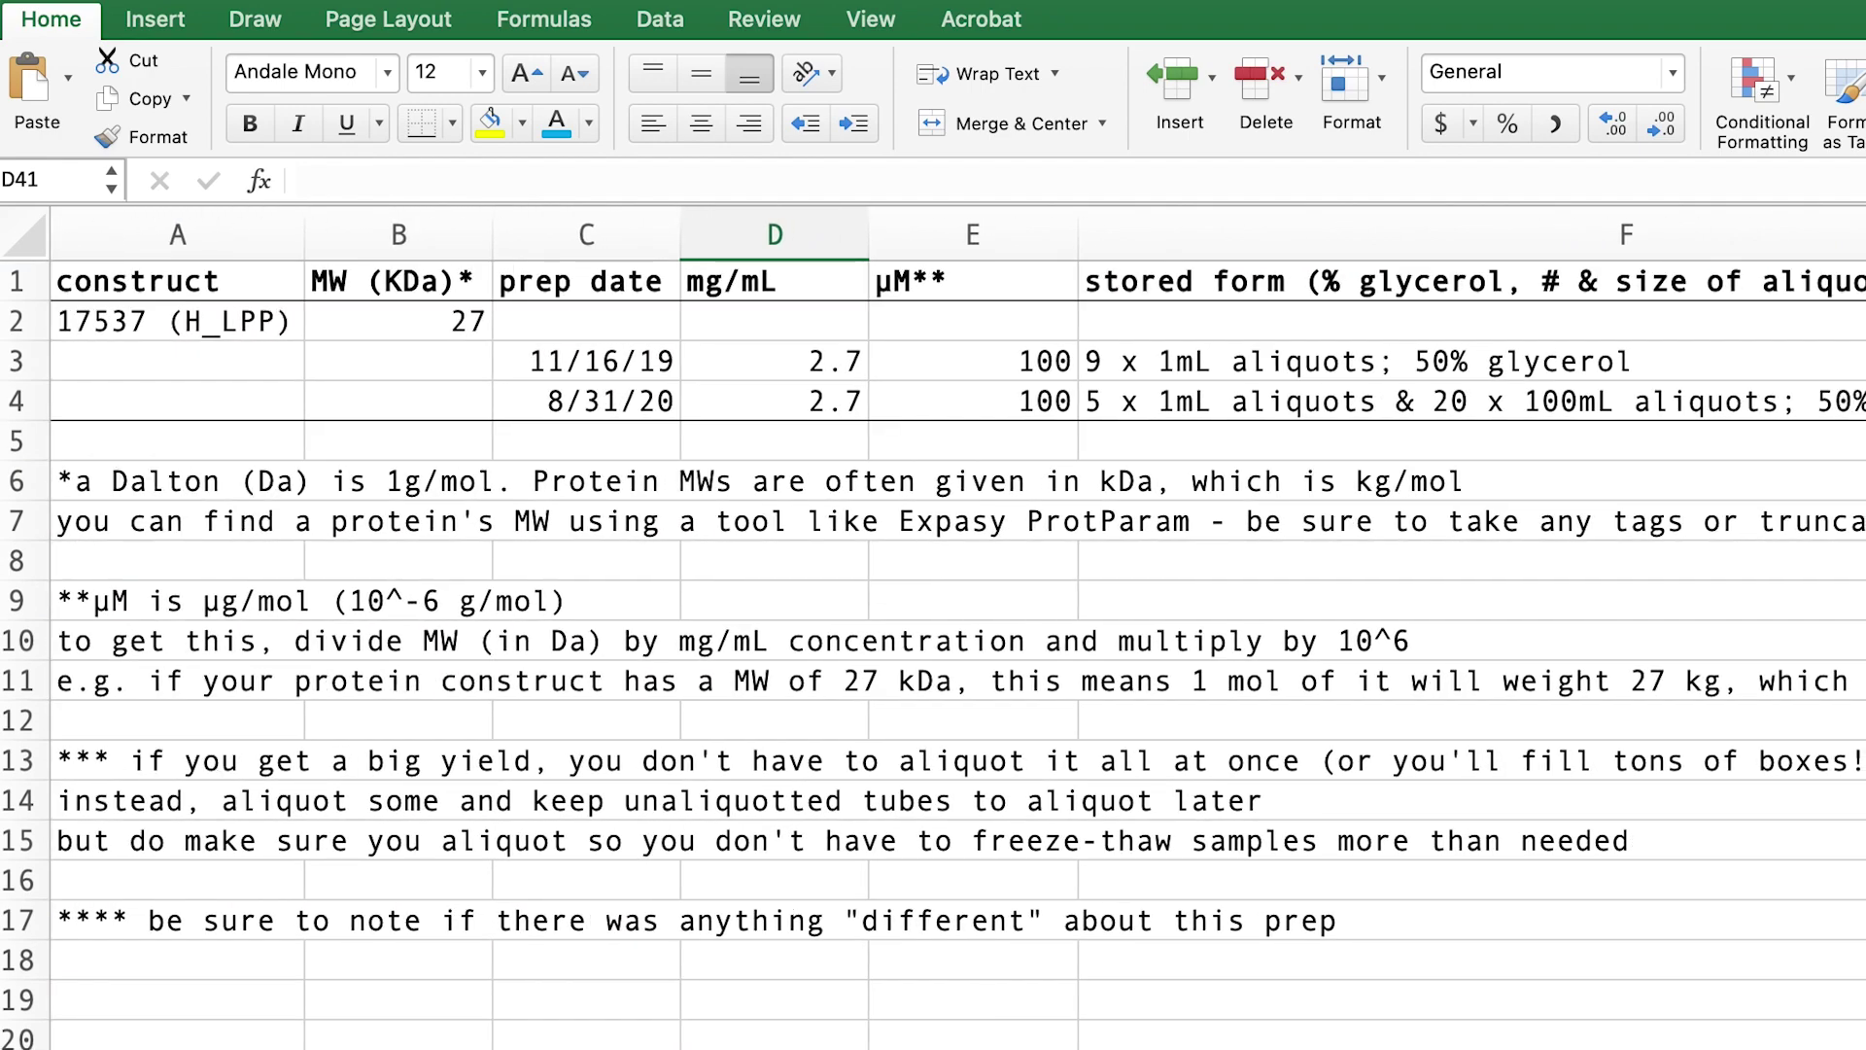
pyautogui.hscroll(8, 933, 632)
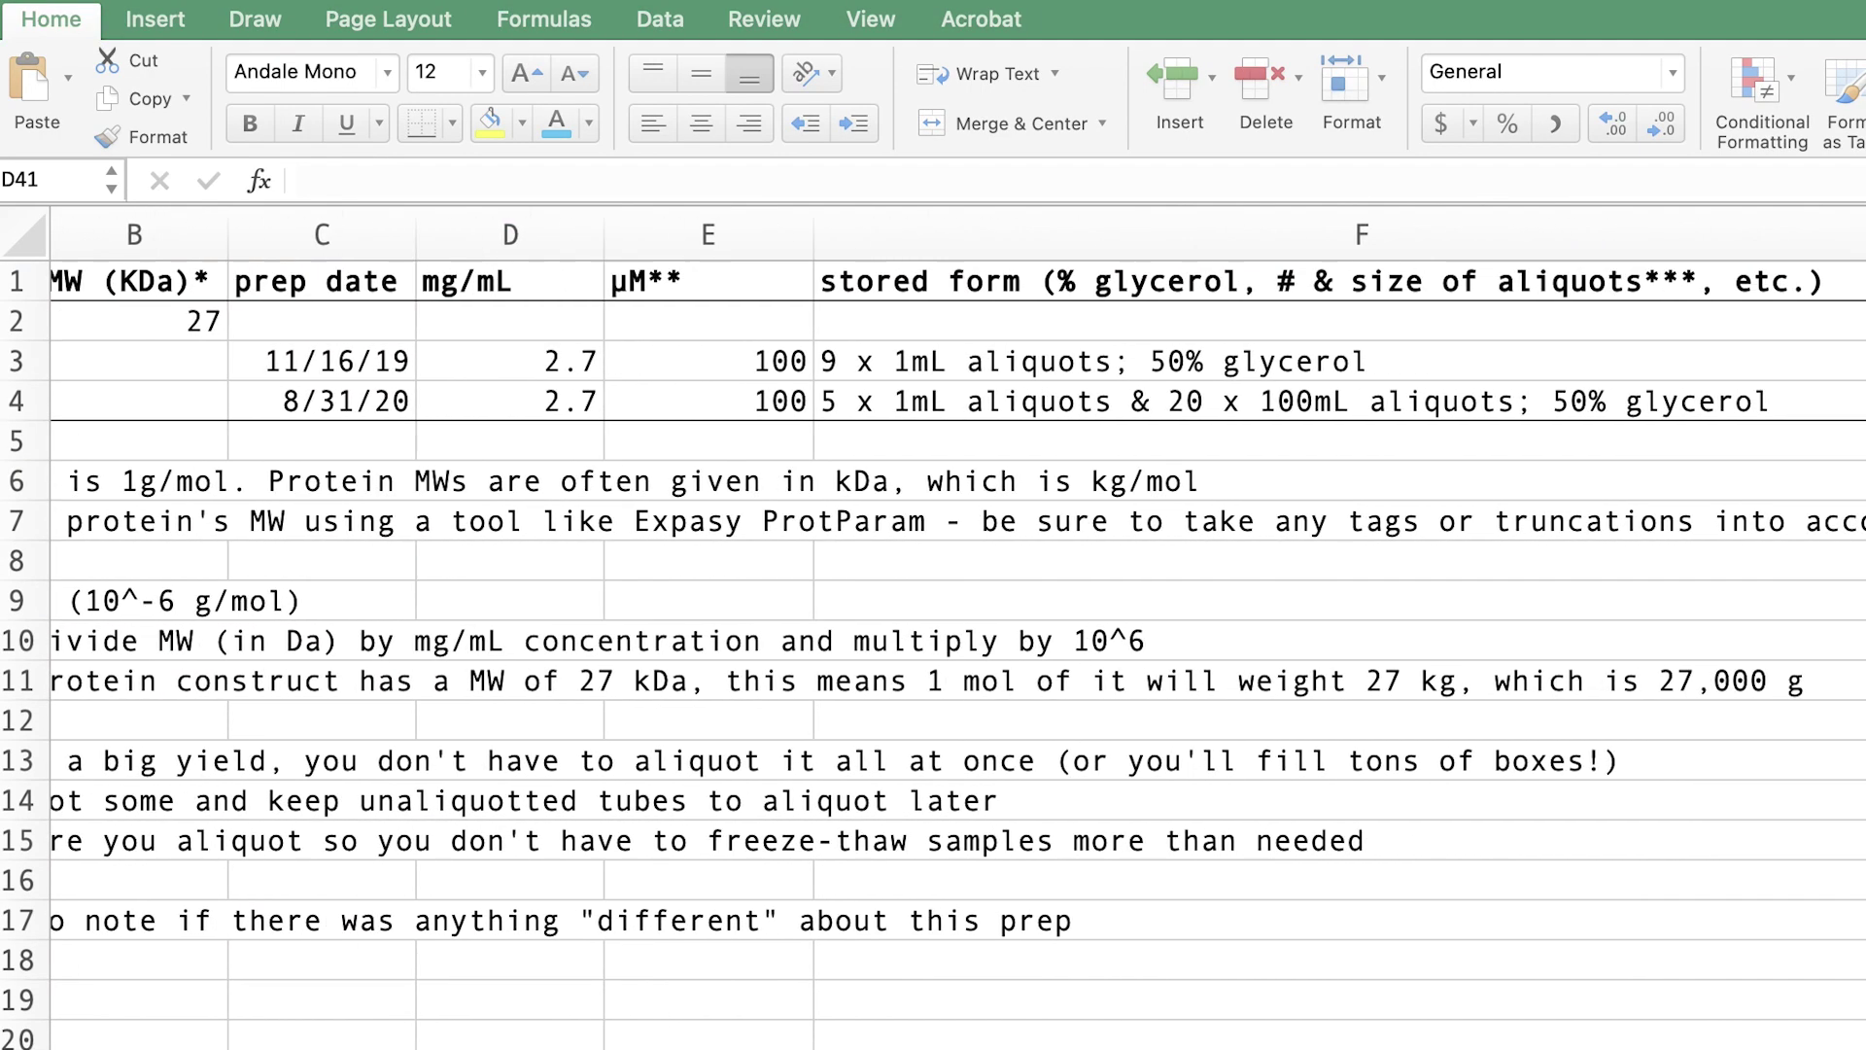
pyautogui.hscroll(20, 933, 631)
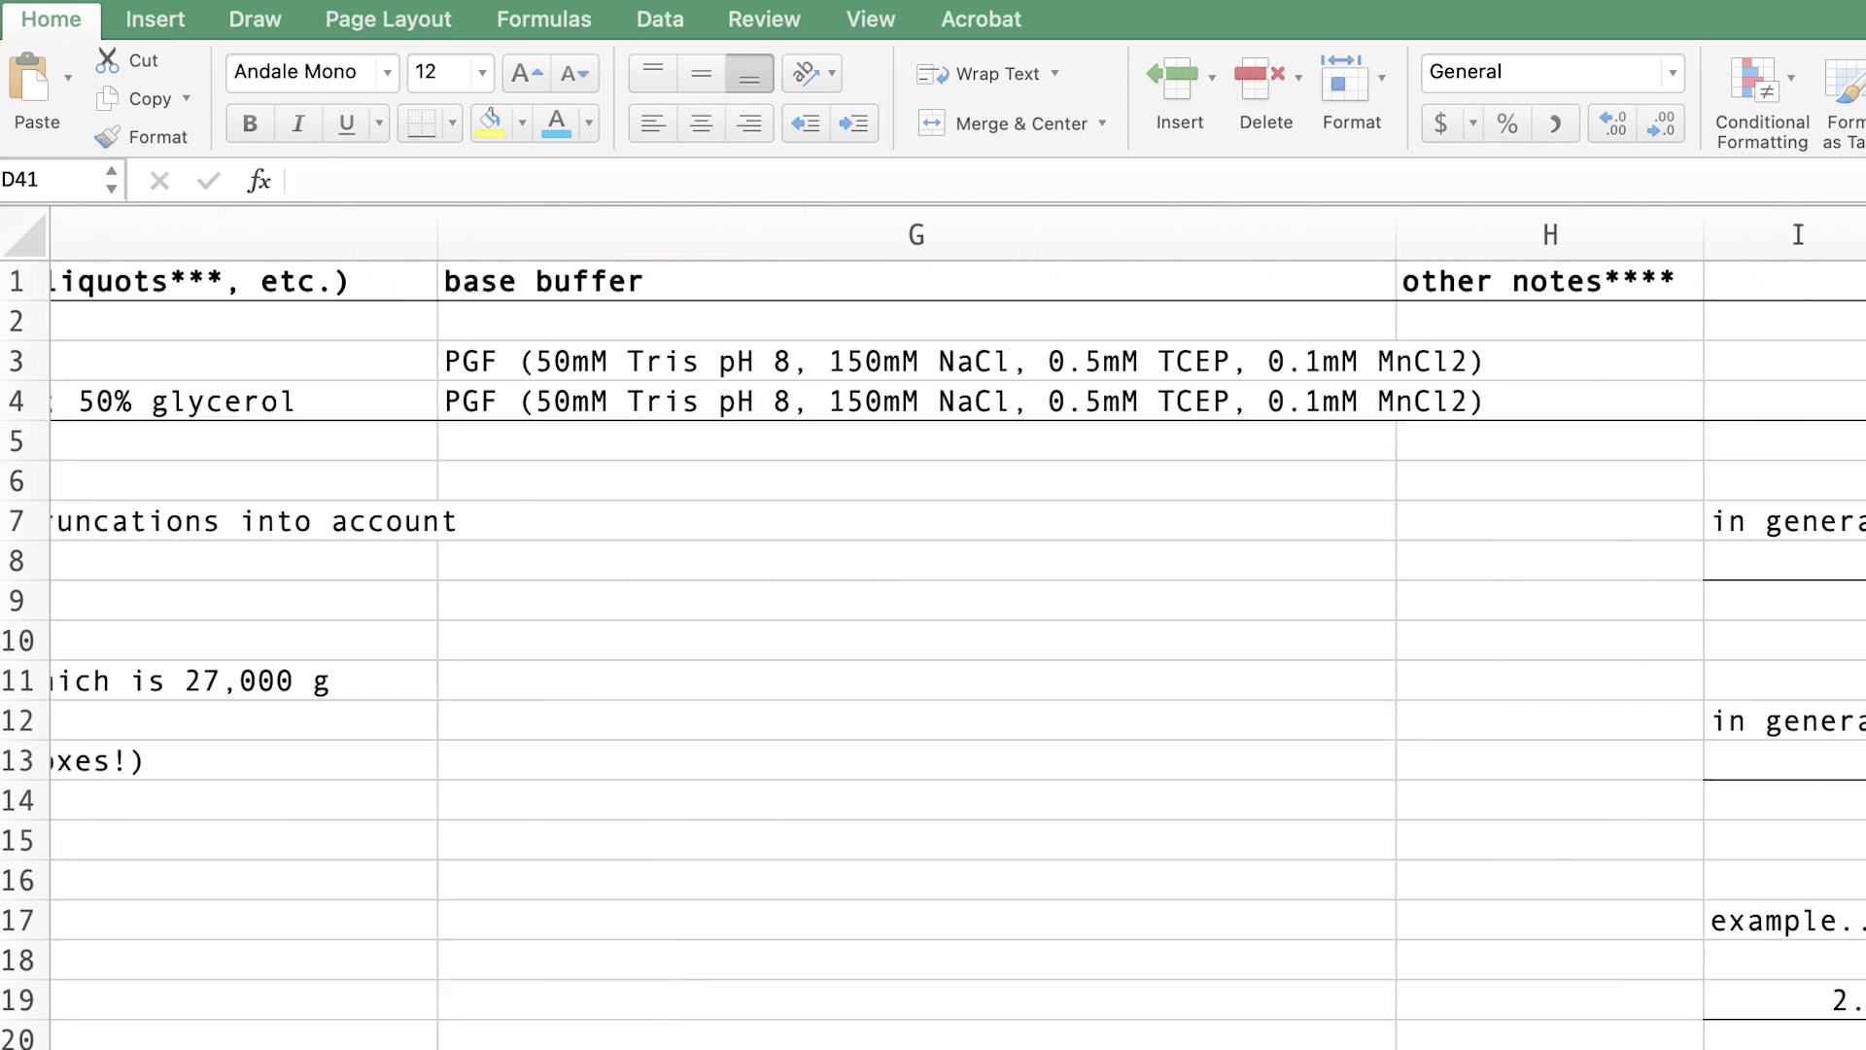
pyautogui.hscroll(6, 933, 632)
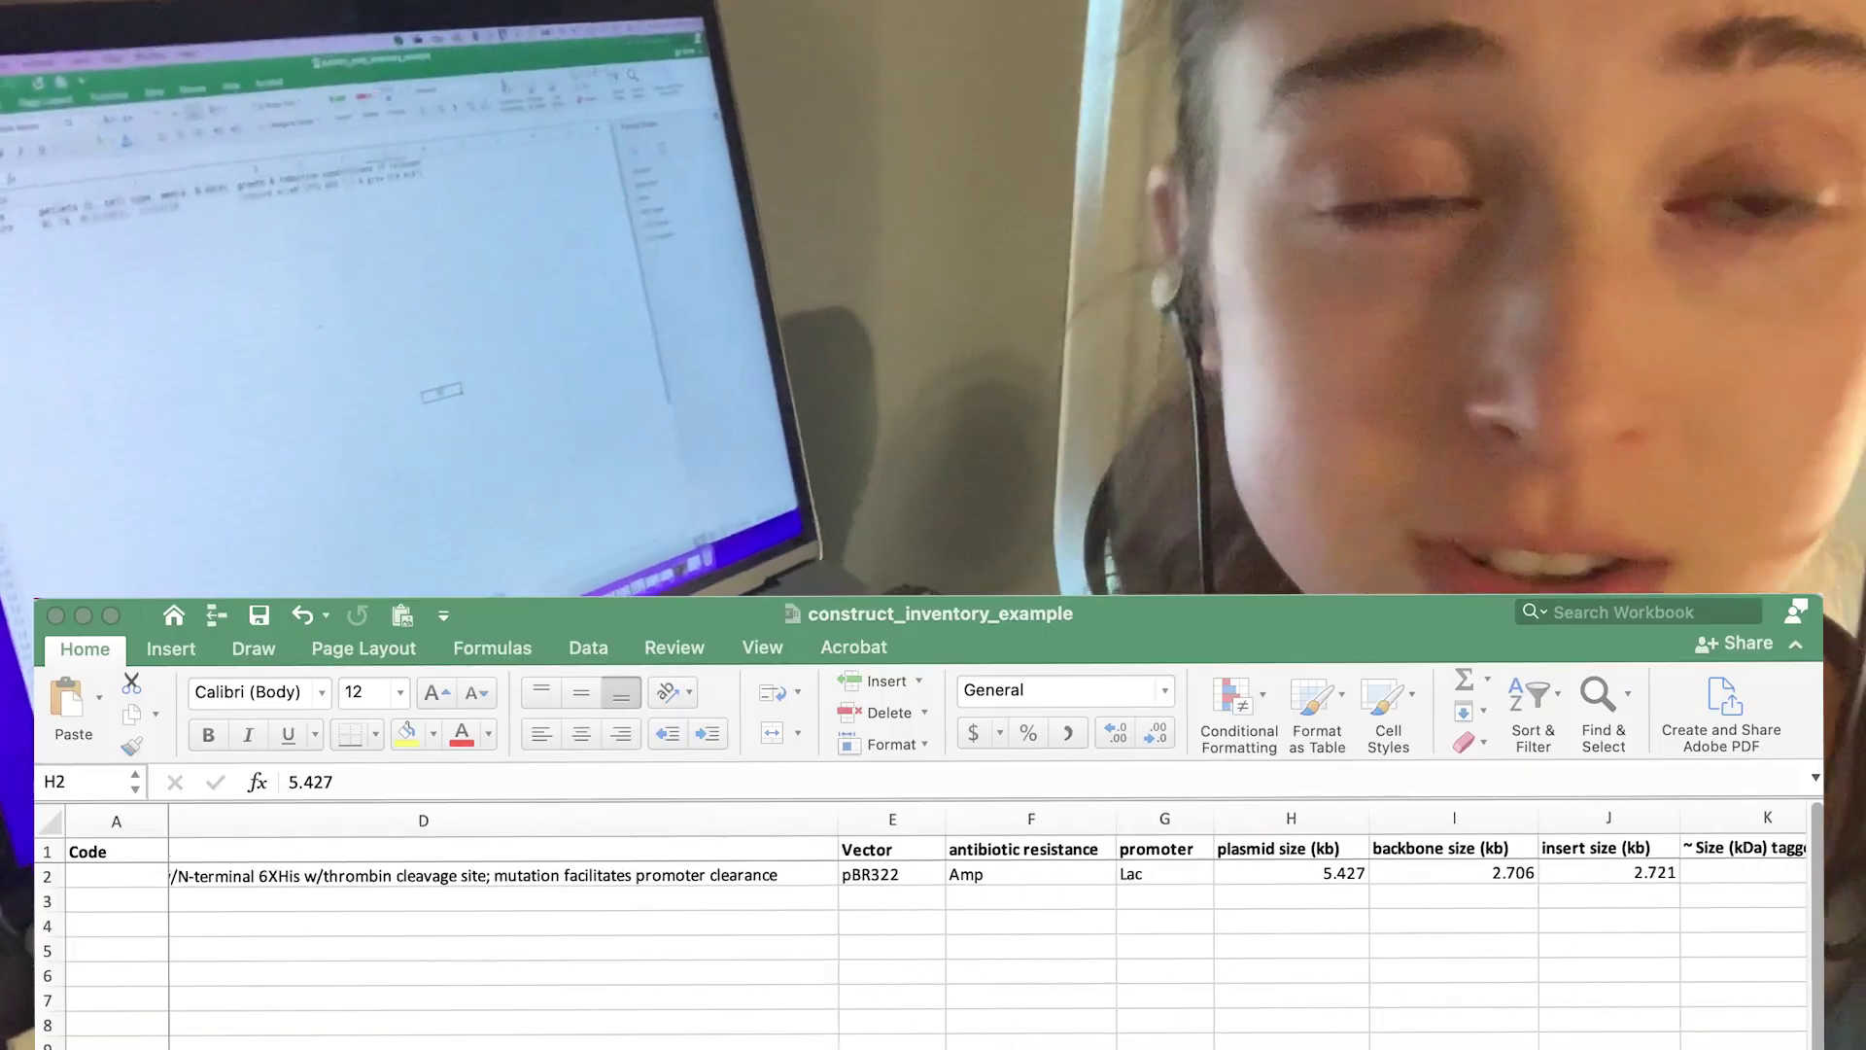
pyautogui.hscroll(10, 933, 923)
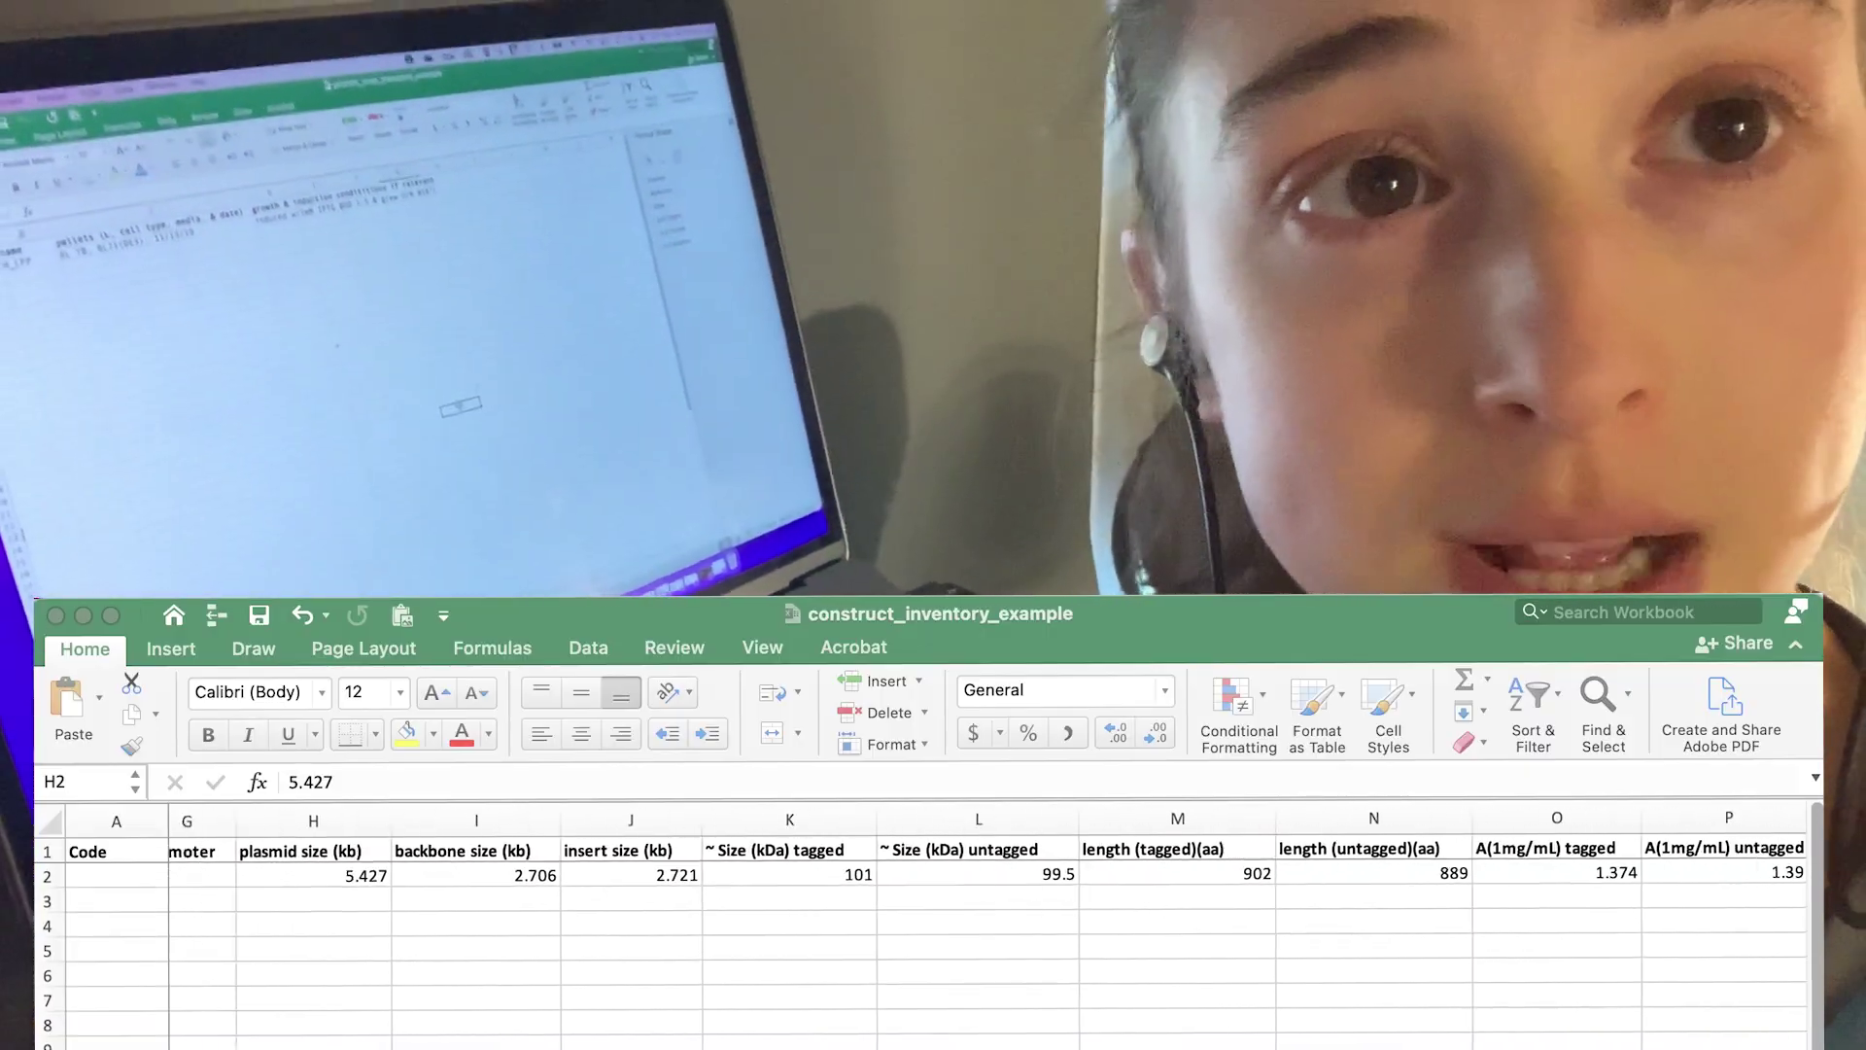
pyautogui.hscroll(6, 933, 923)
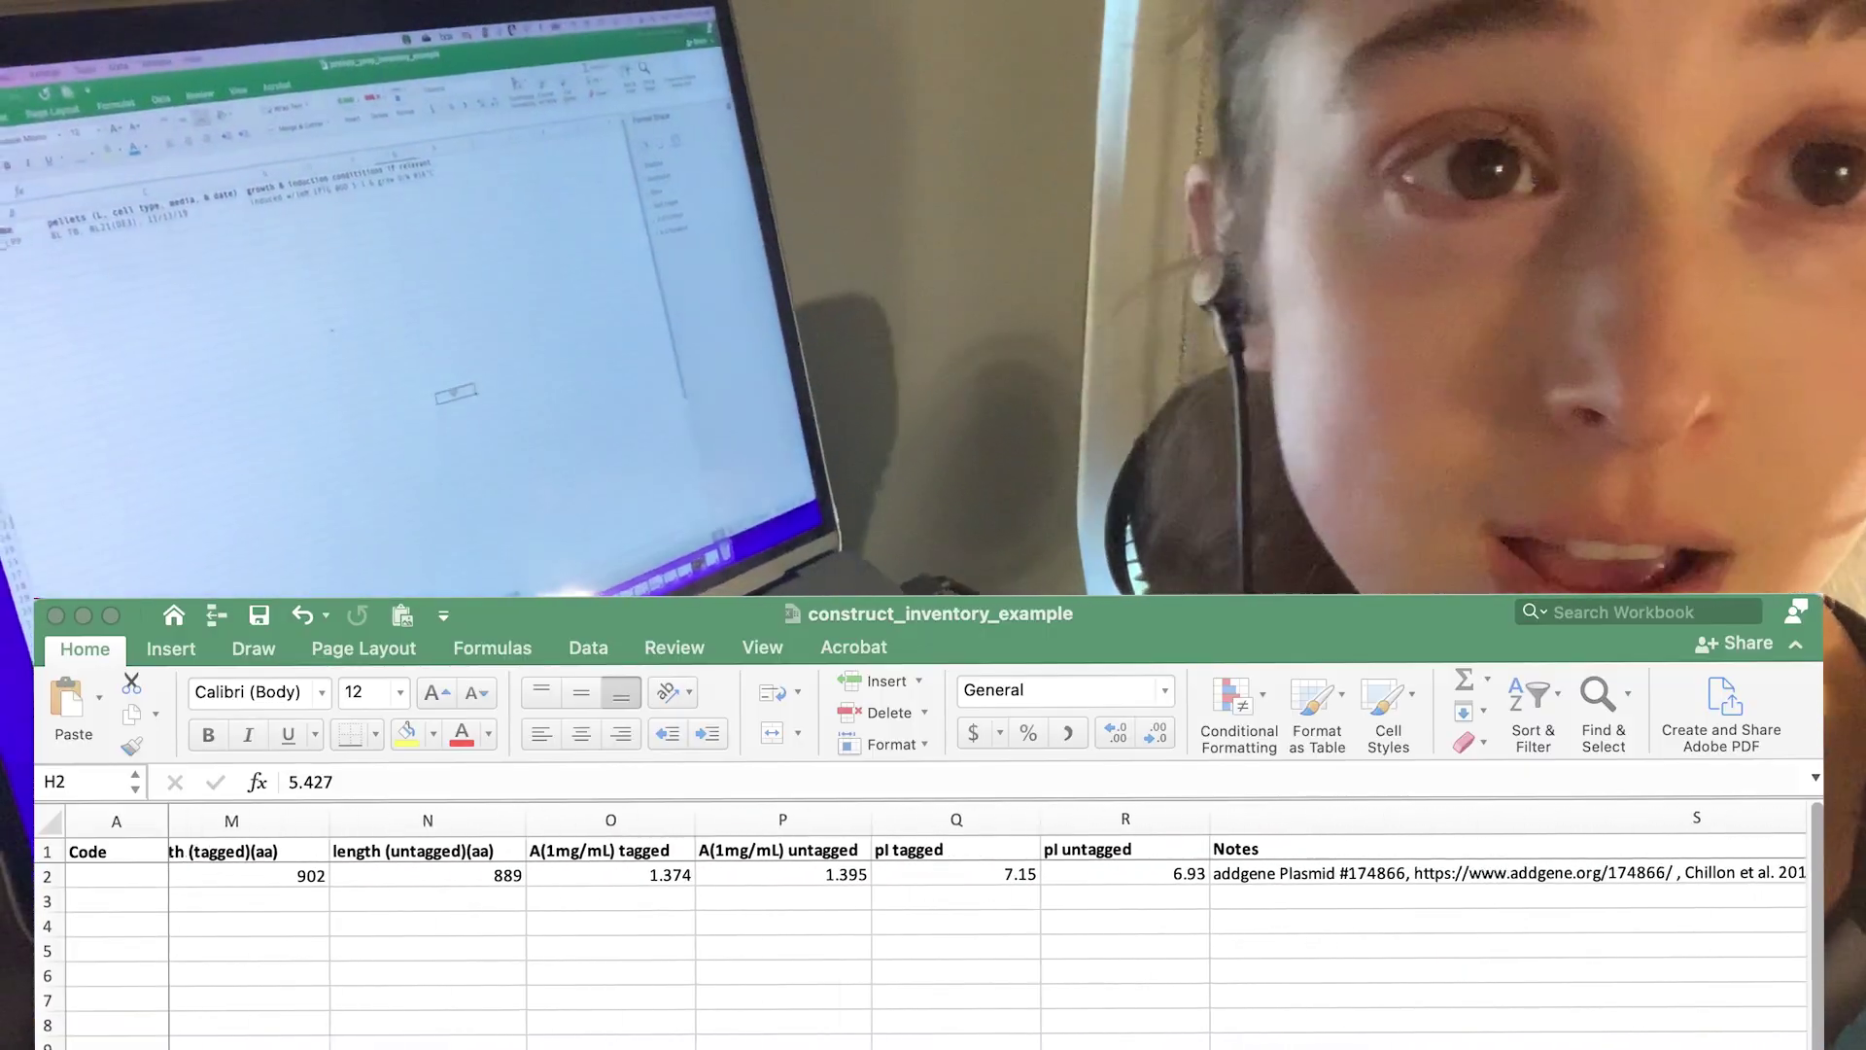
pyautogui.hscroll(3, 933, 923)
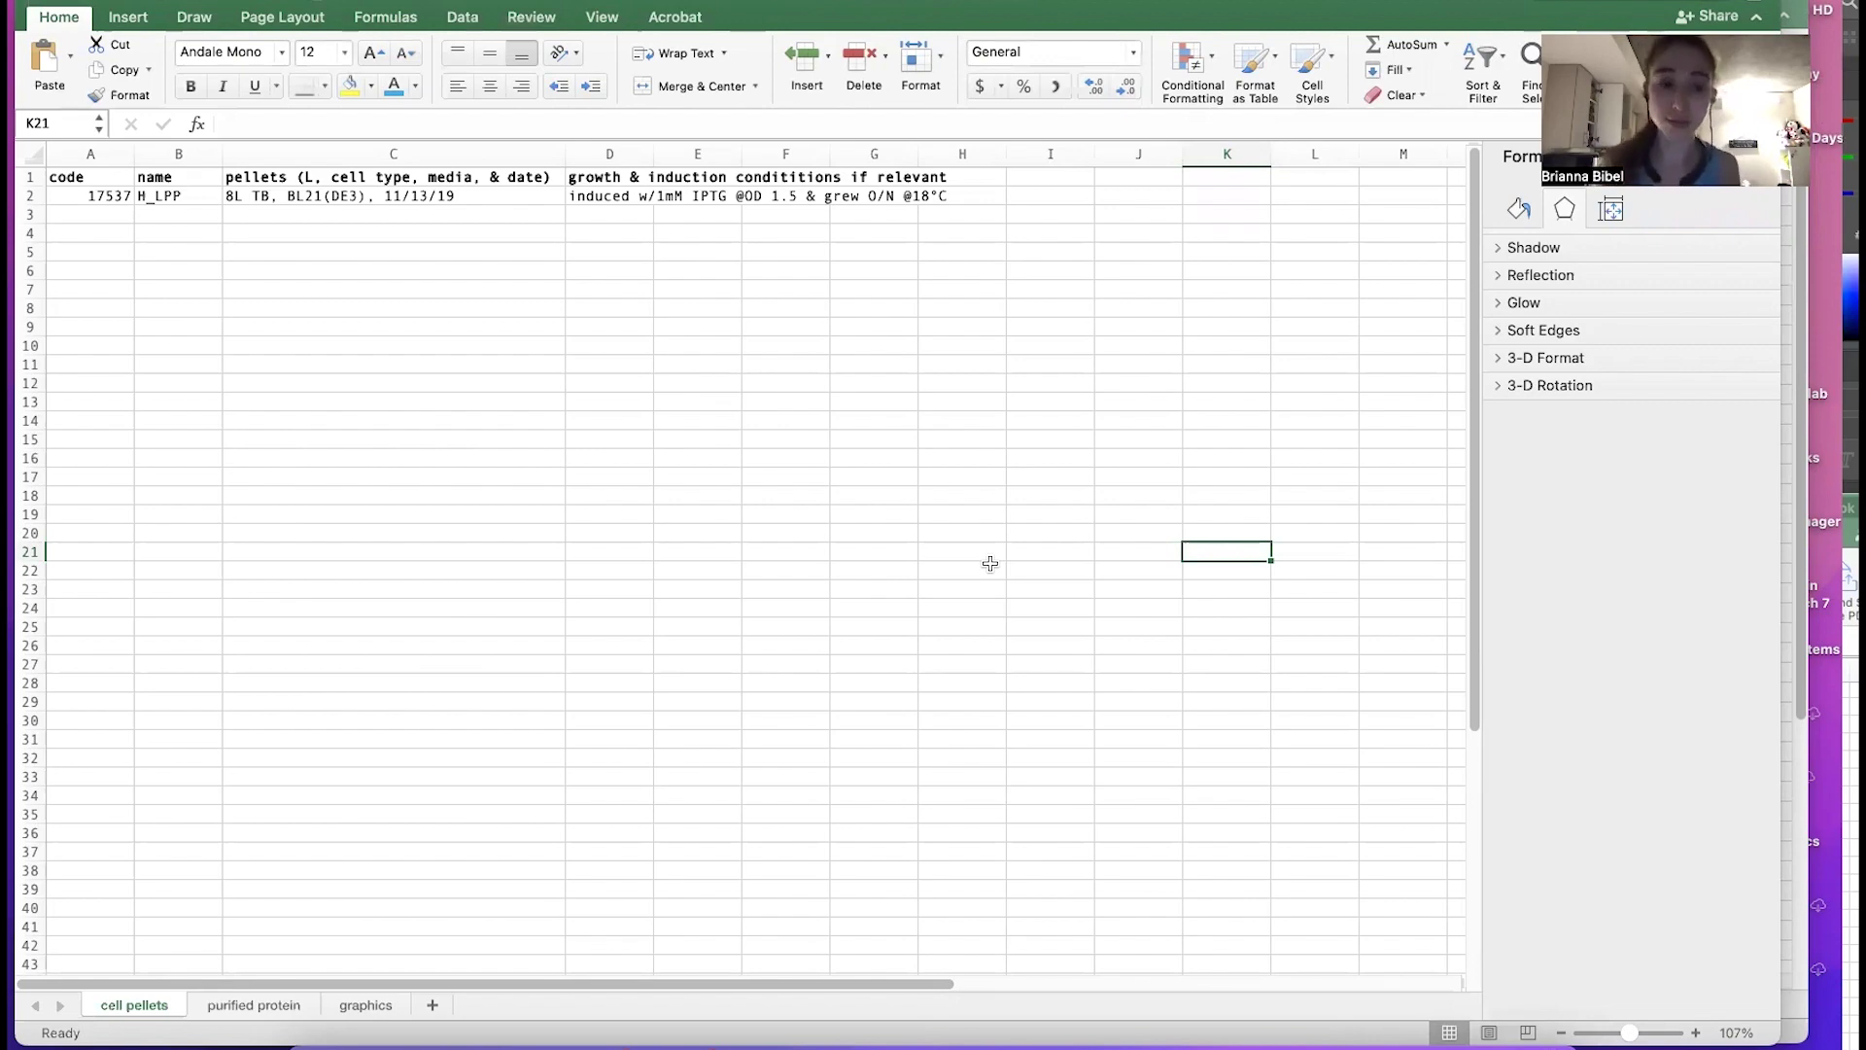
# Step: Bring up the graphics sheet and scroll across its infographics
pyautogui.click(355, 1007)
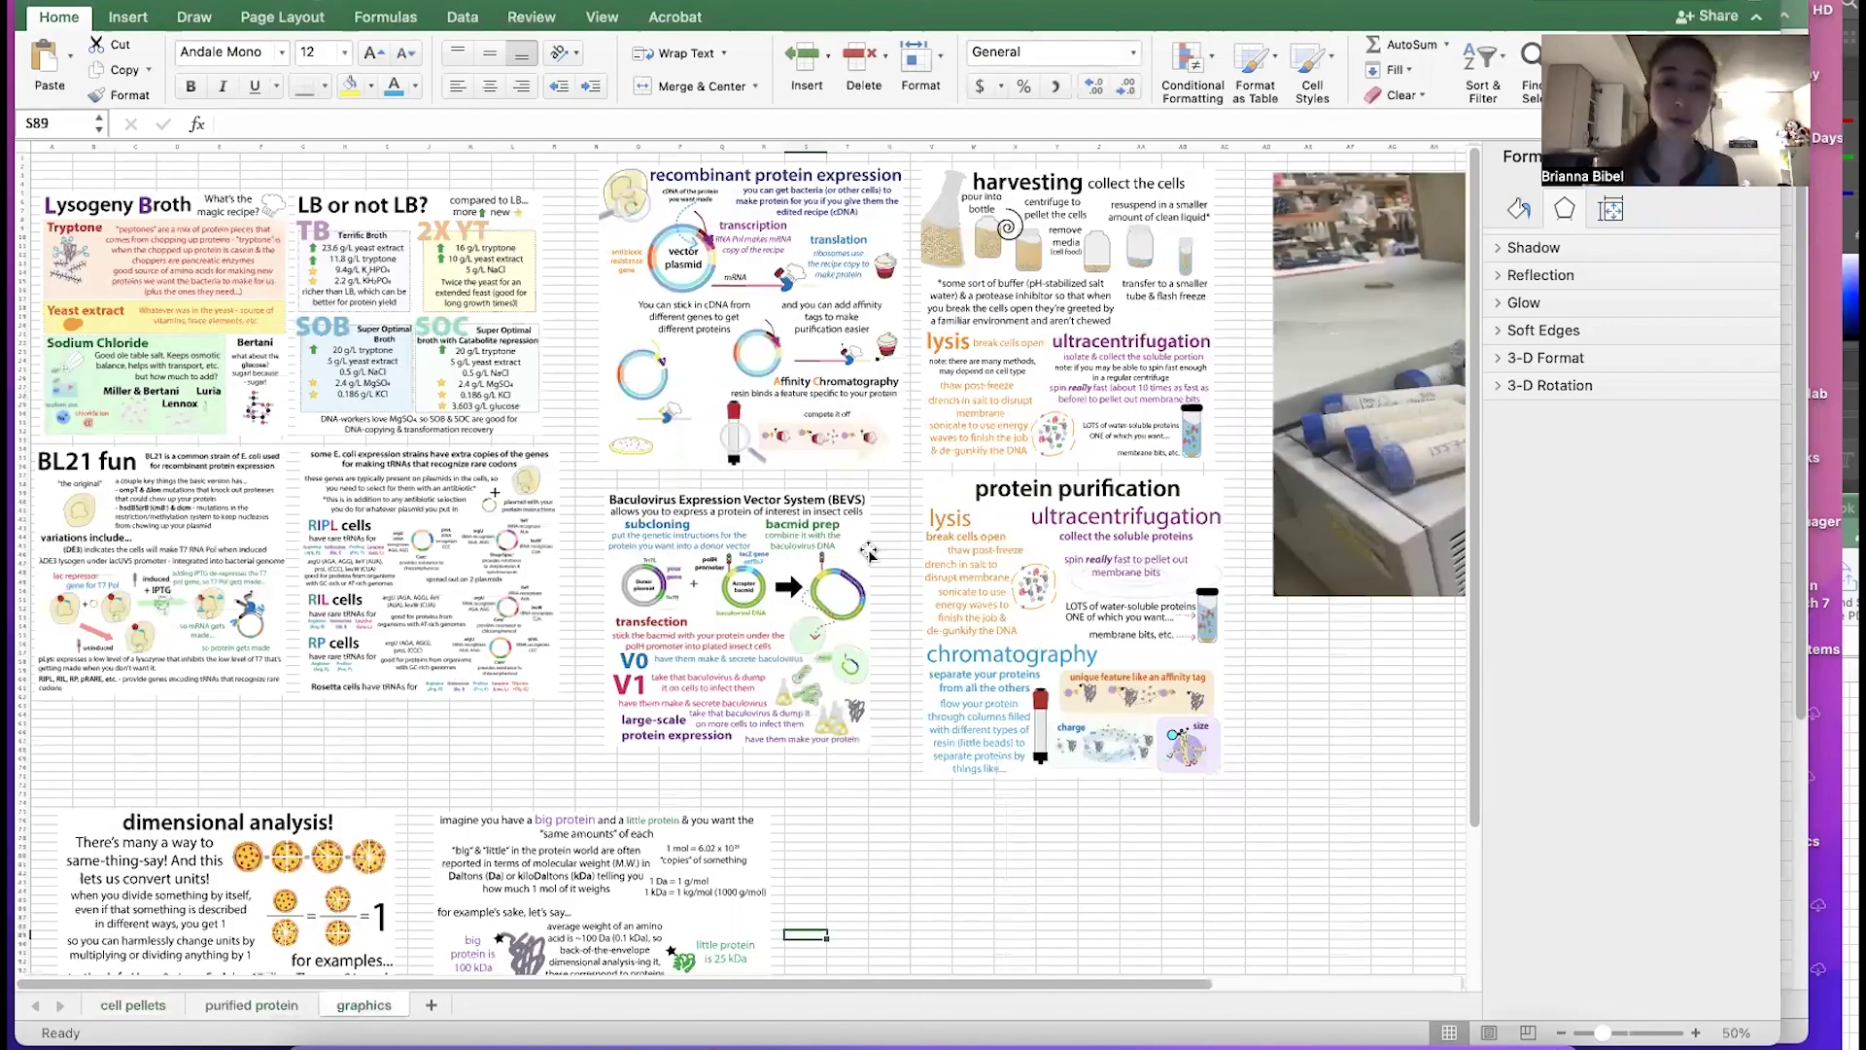
pyautogui.hscroll(5, 639, 416)
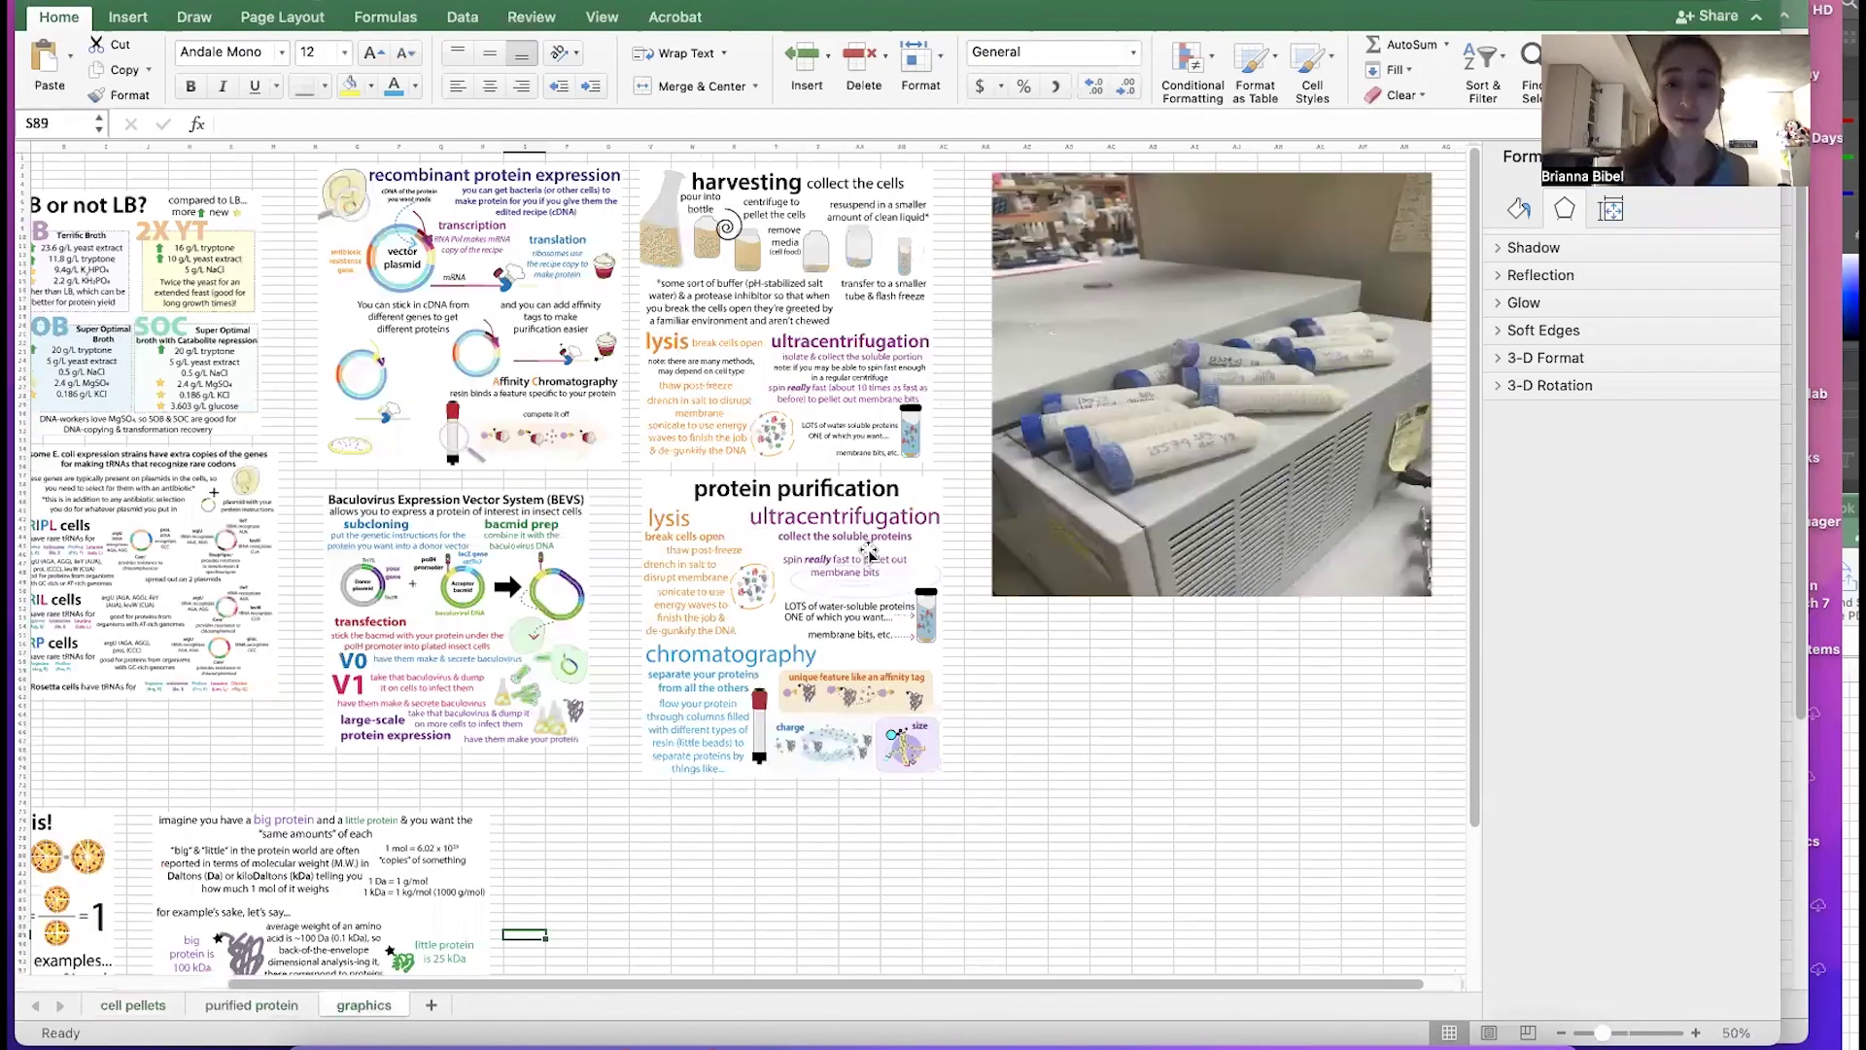
pyautogui.hscroll(1, 869, 553)
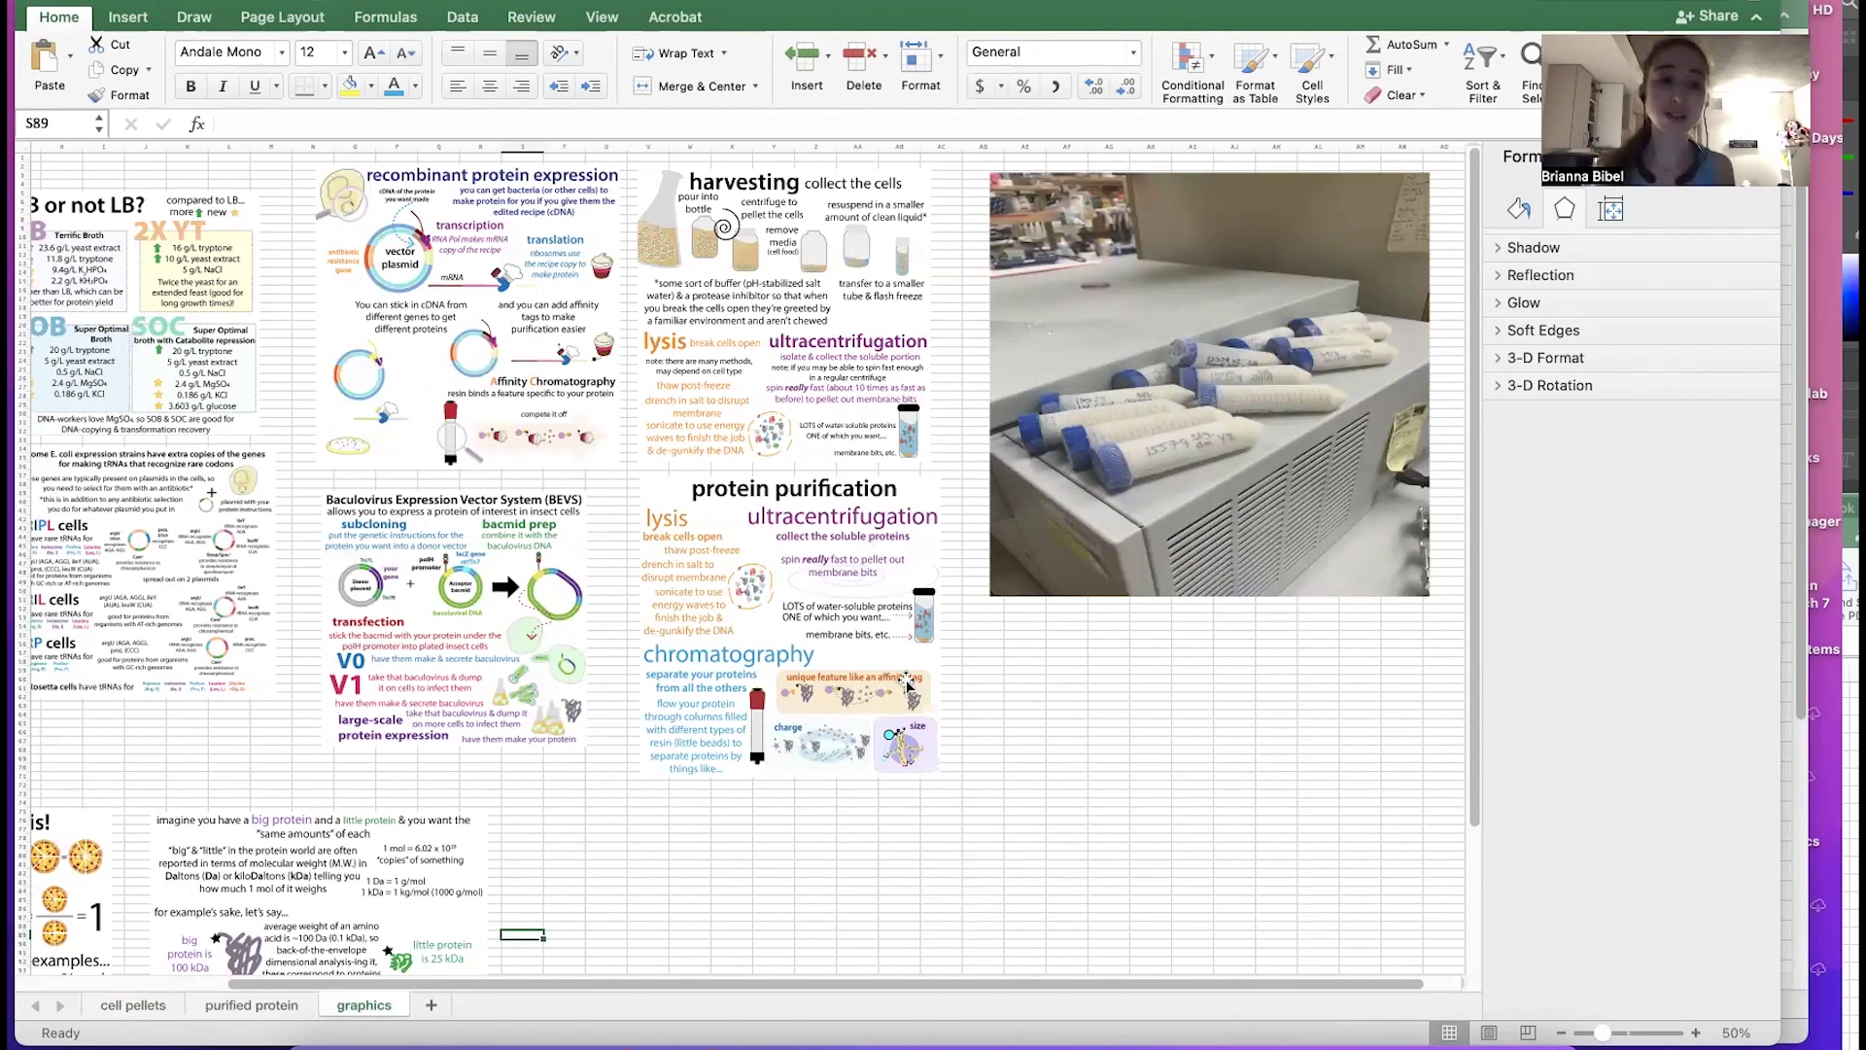
pyautogui.scroll(1, 910, 681)
pyautogui.scroll(2, 481, 211)
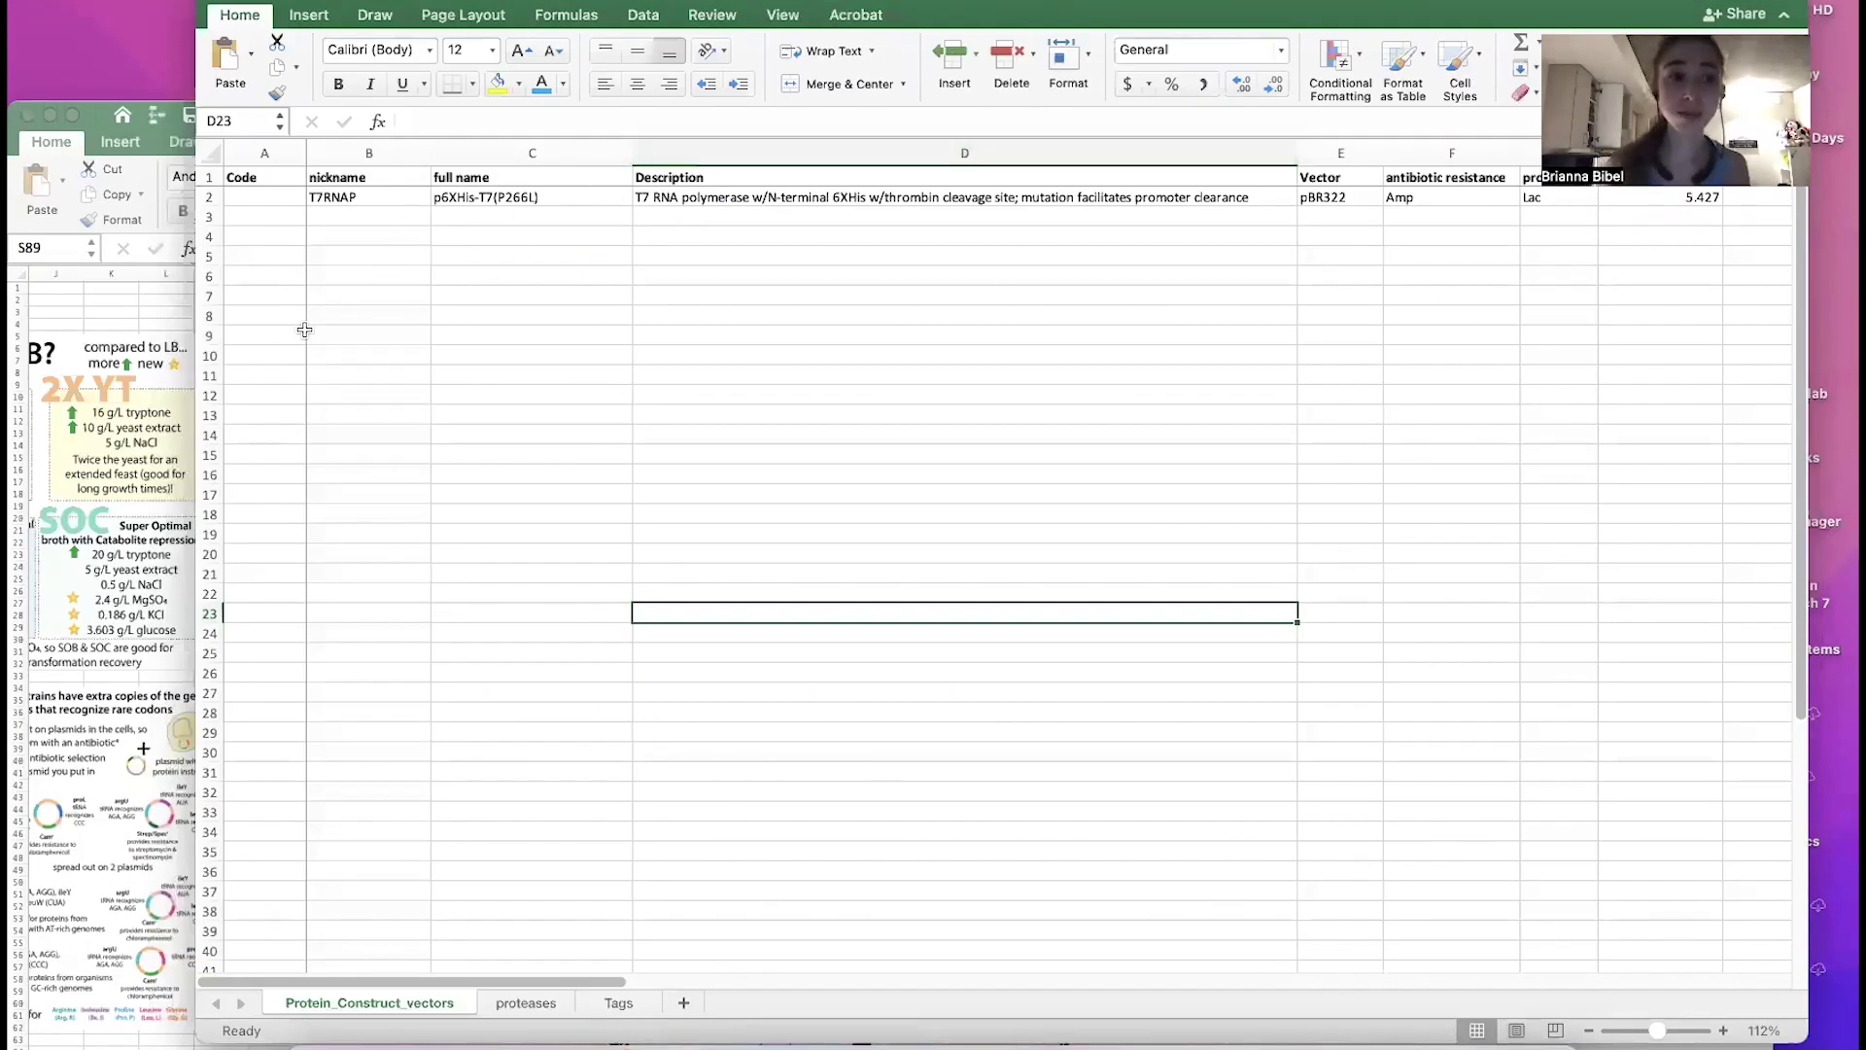
# Step: Bring the protein_prep_inventory_example window to the front and maximize it
pyautogui.hscroll(1, 580, 281)
pyautogui.hscroll(1, 966, 235)
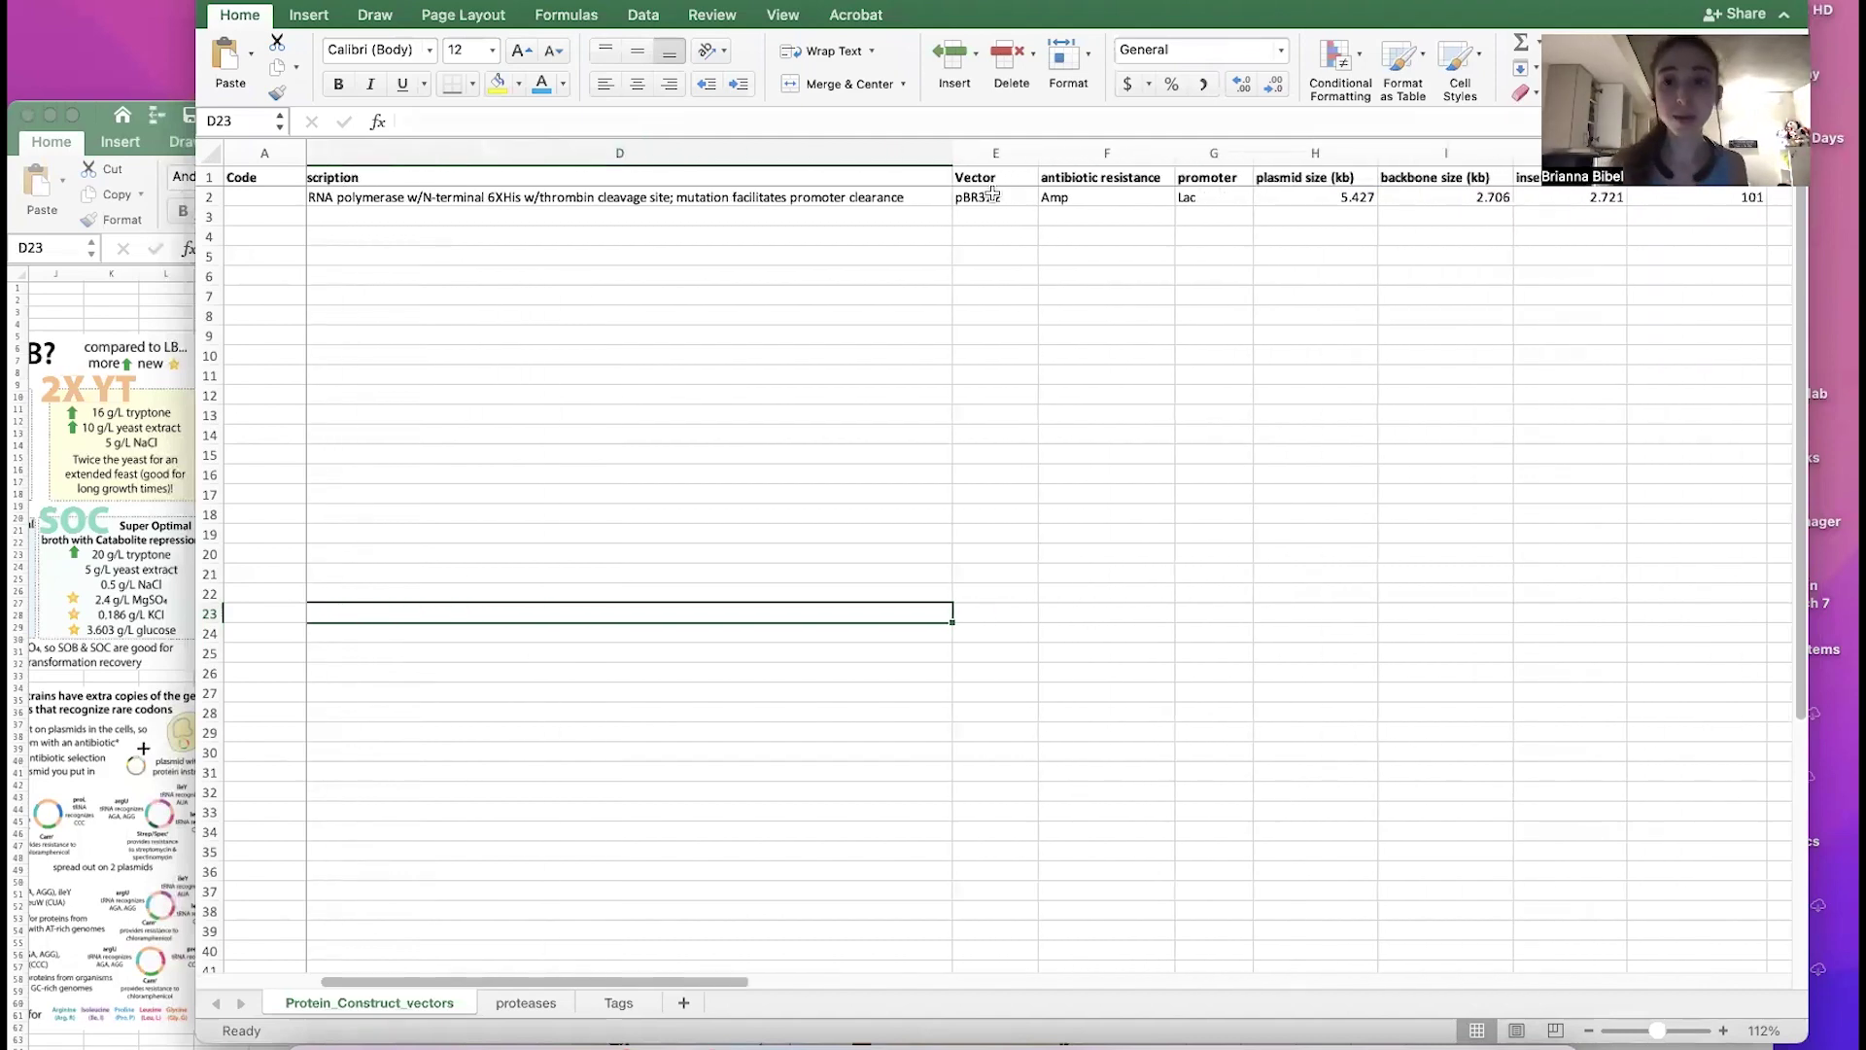
pyautogui.hscroll(10, 926, 305)
pyautogui.hscroll(5, 900, 242)
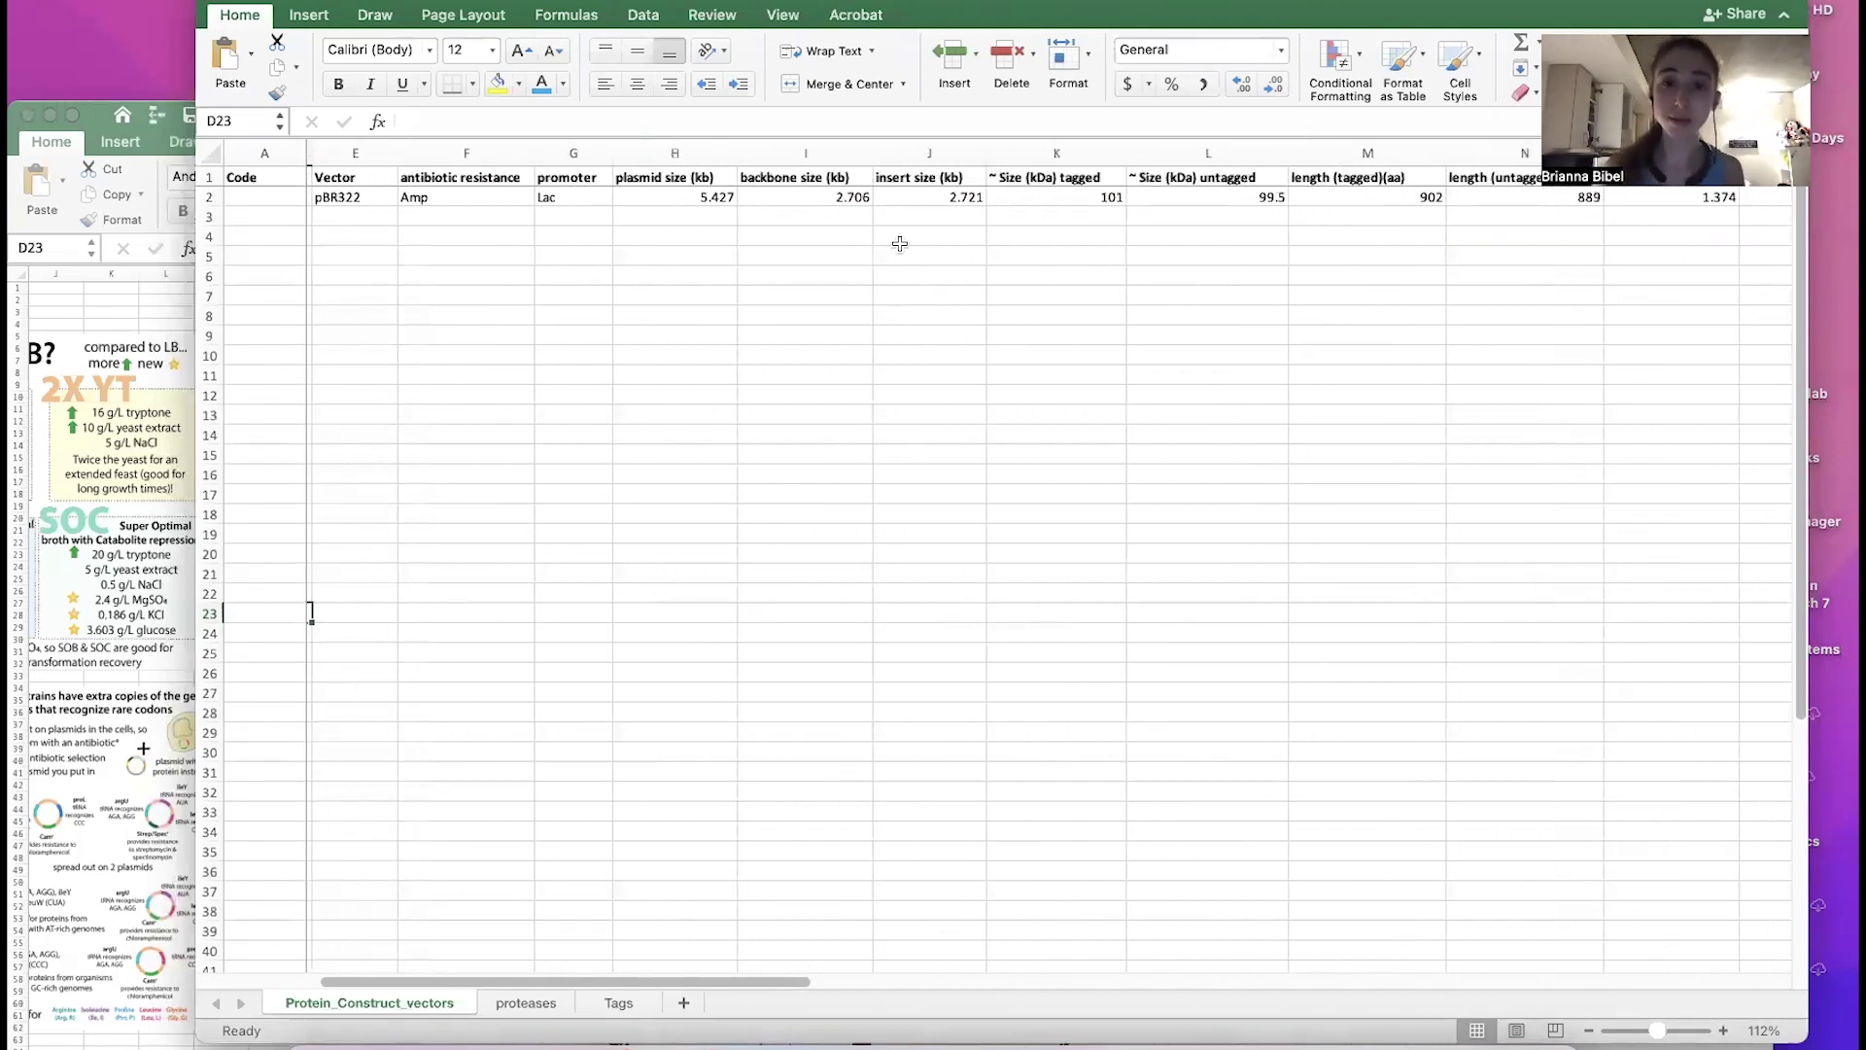
pyautogui.hscroll(-10, 847, 226)
pyautogui.hscroll(-10, 846, 225)
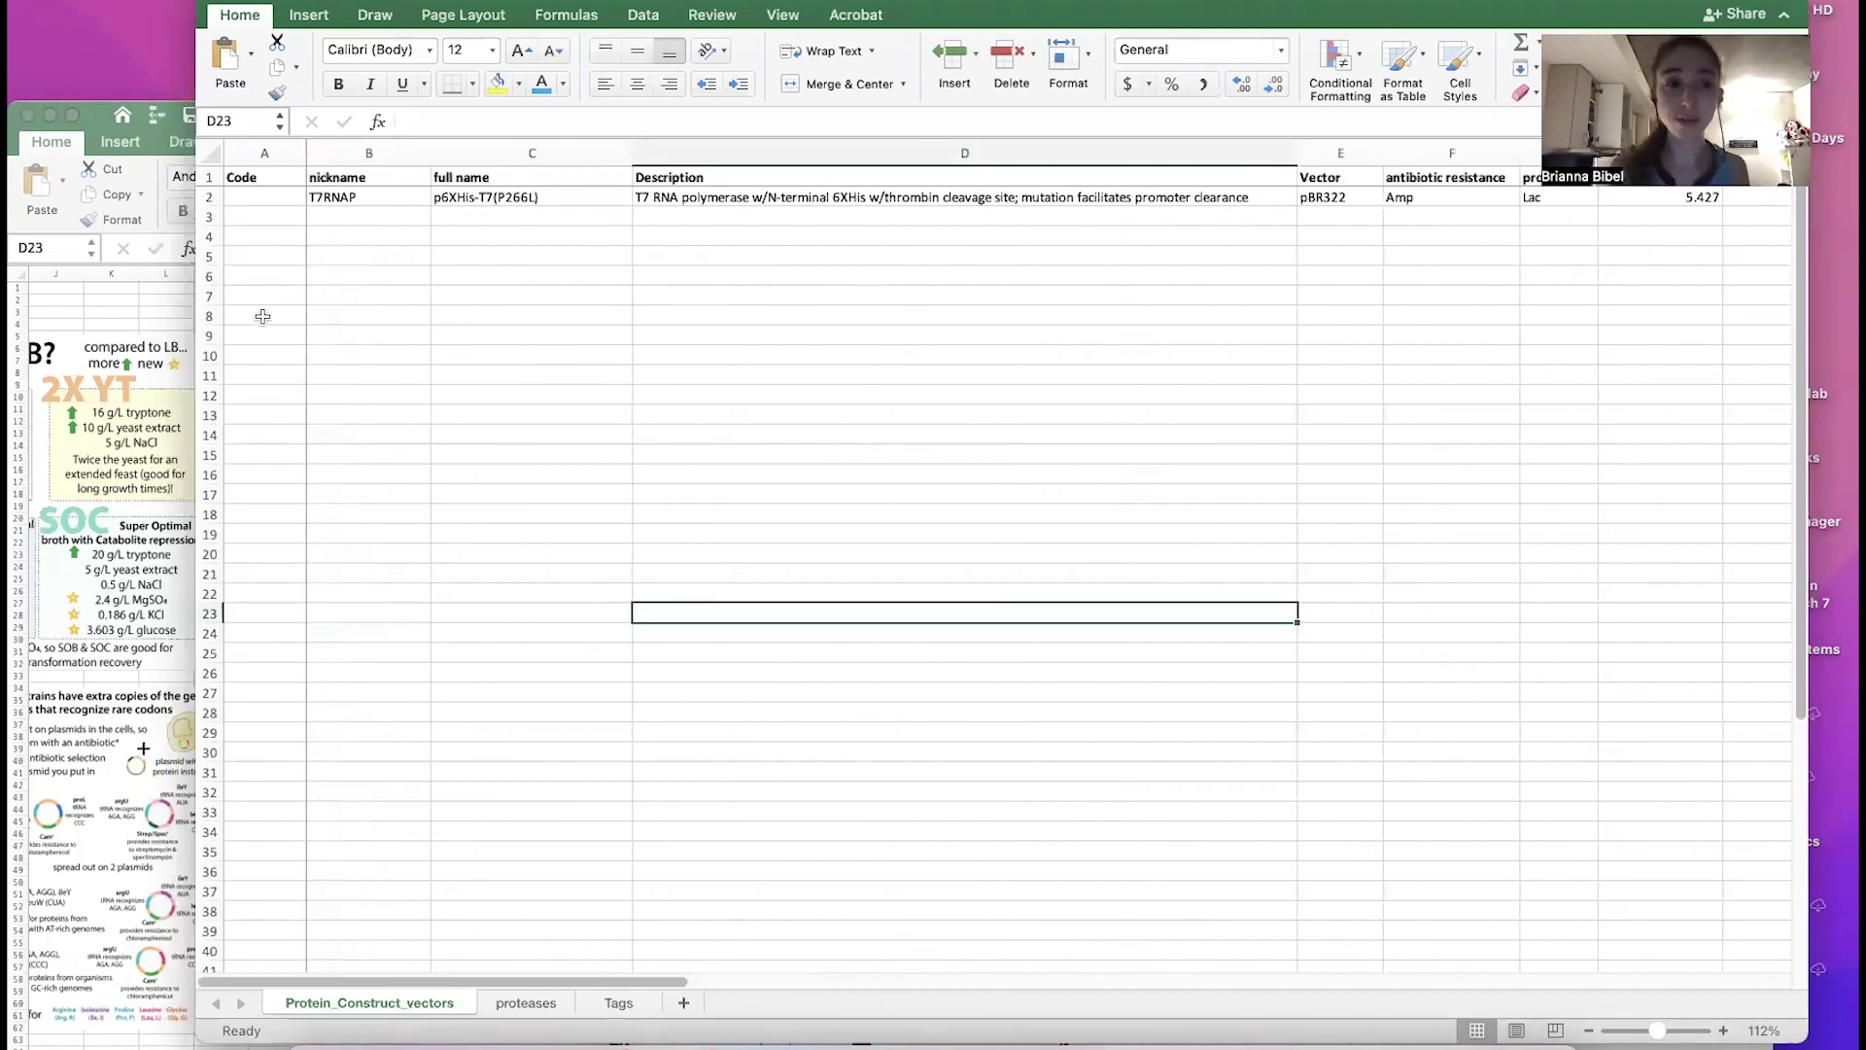
pyautogui.click(155, 316)
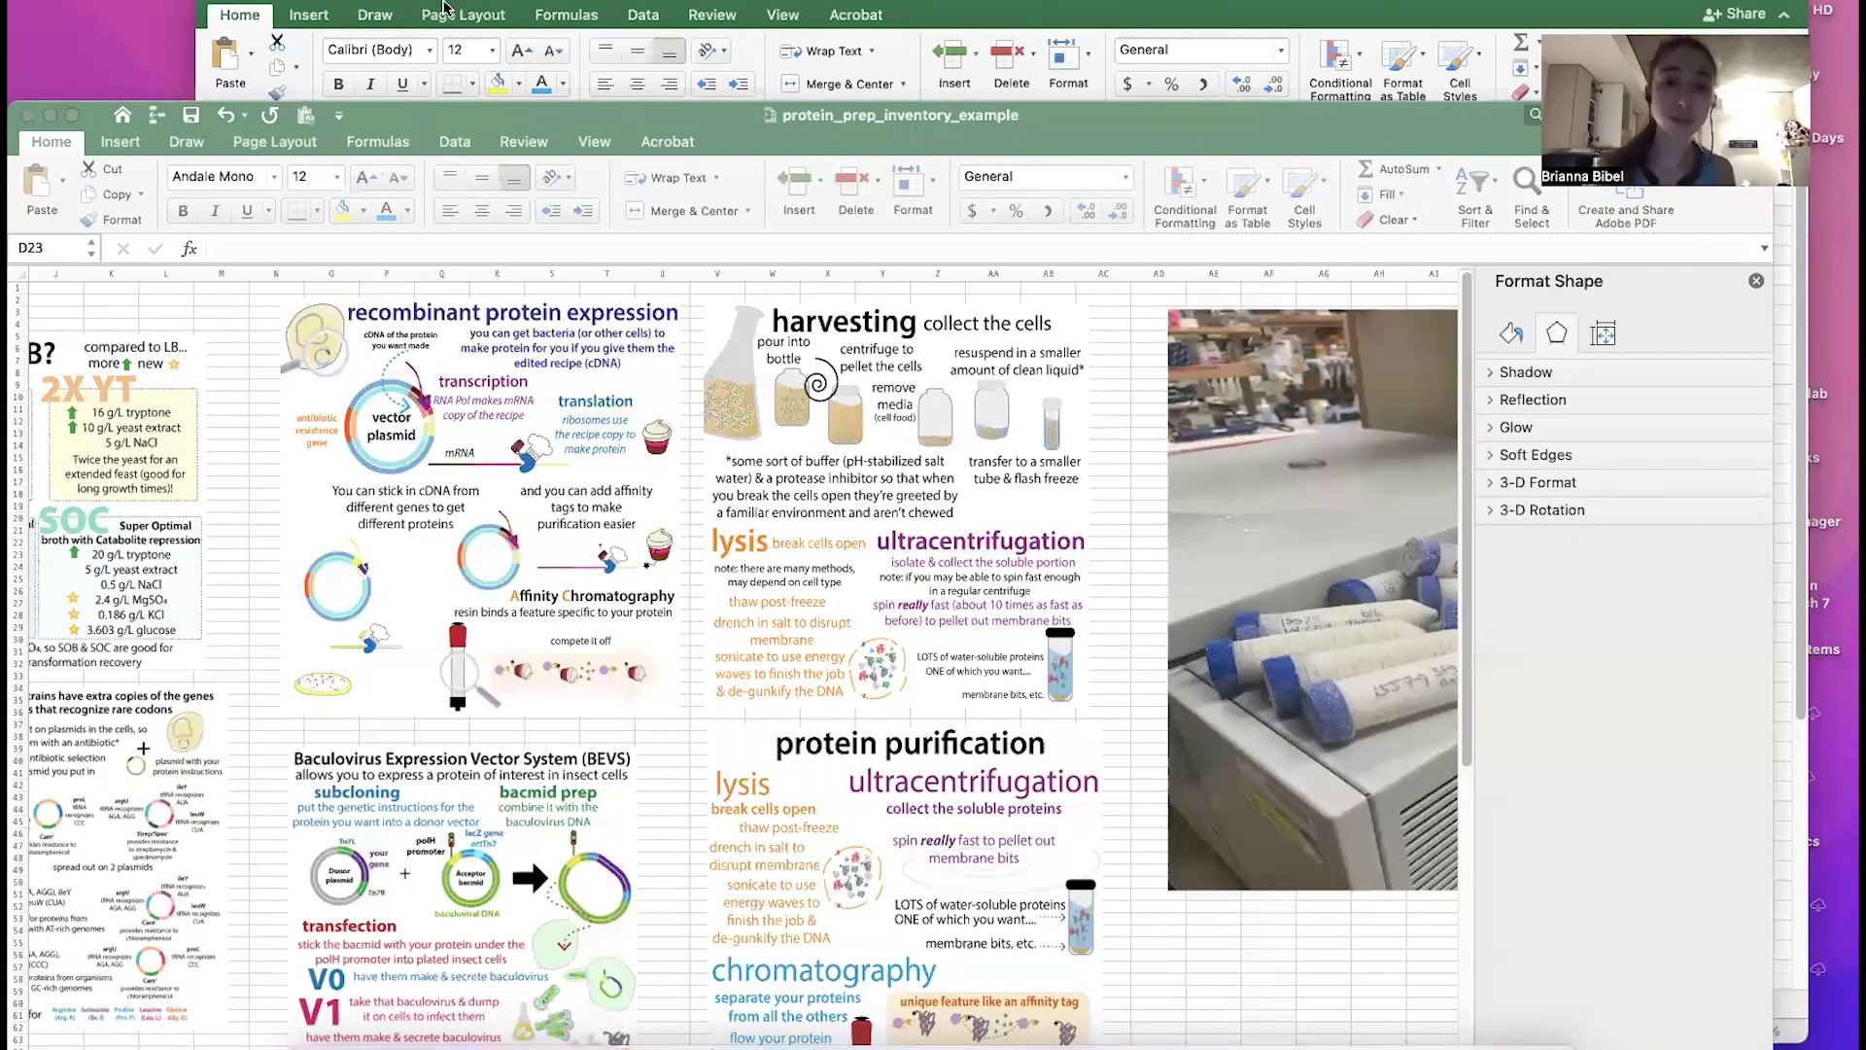
pyautogui.hotkey('ctrl', 'alt', 'Return')
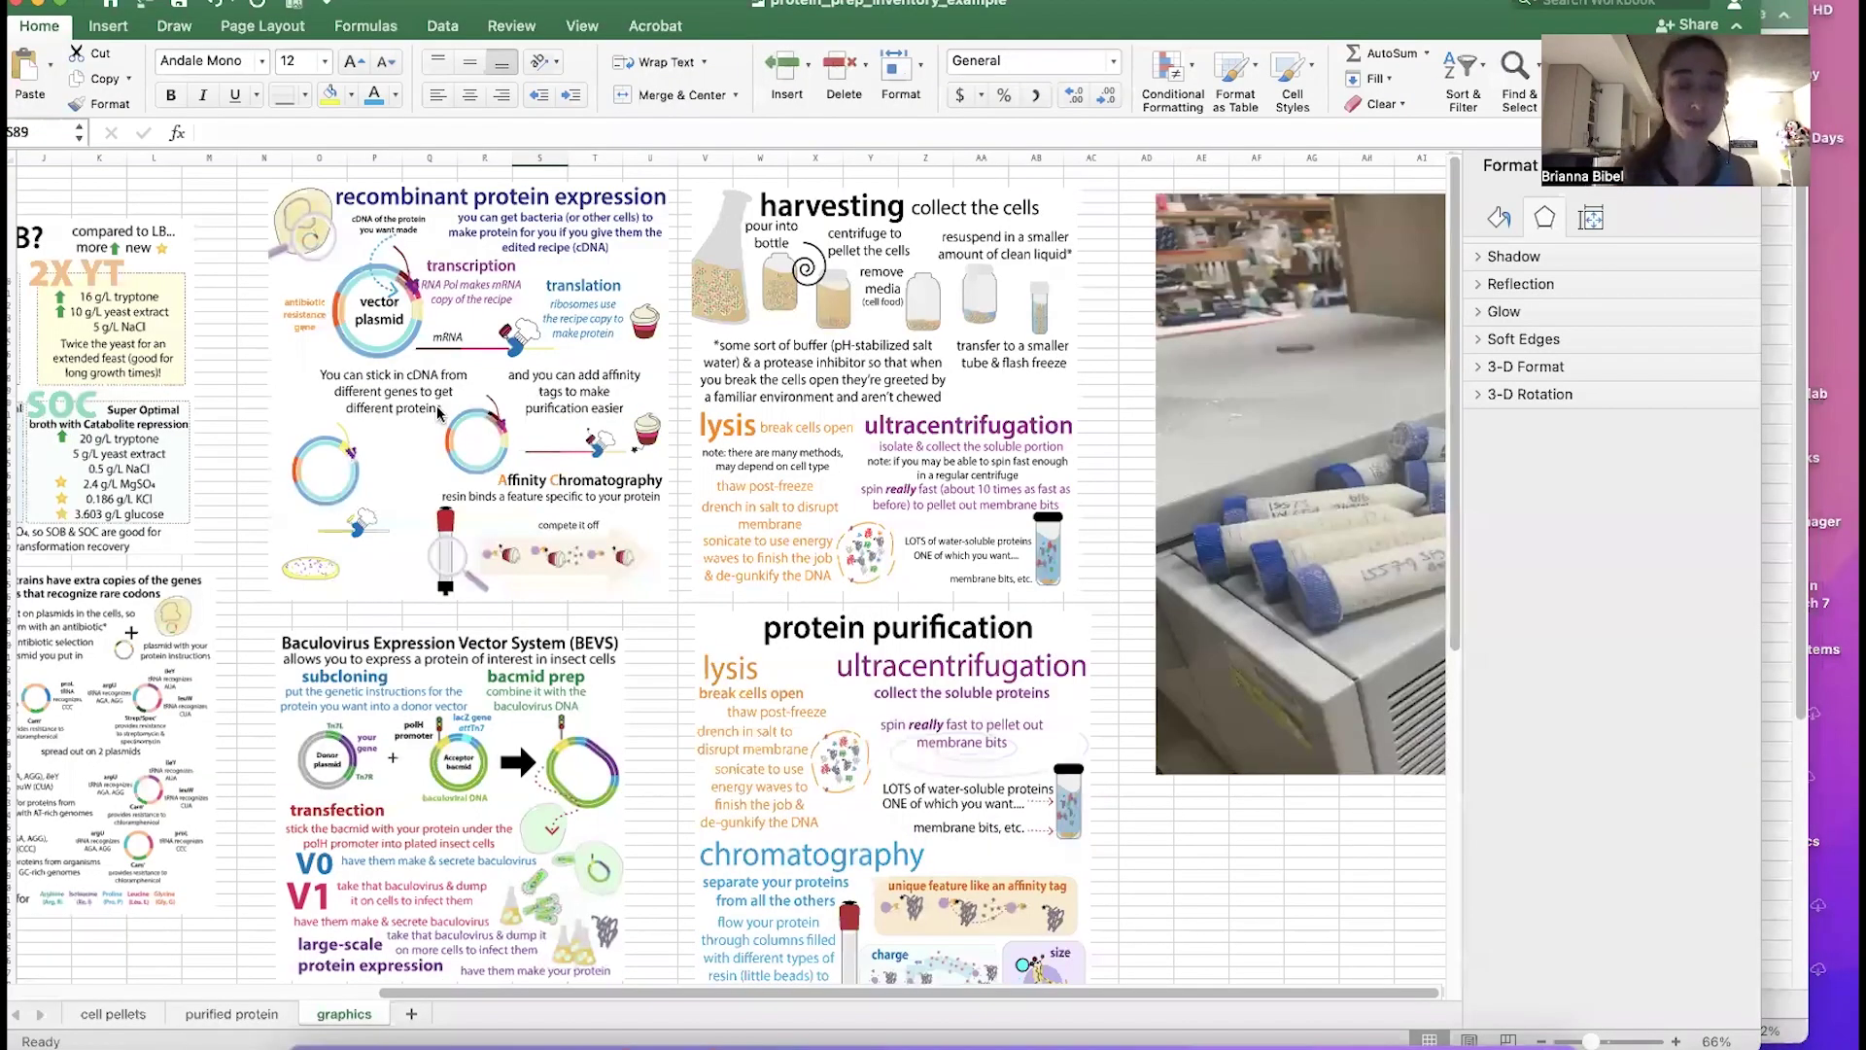
# Step: Step back through the purified protein and cell pellets sheets, ending on graphics
pyautogui.hotkey('ctrl', 'pageup')
pyautogui.hscroll(-2, 401, 436)
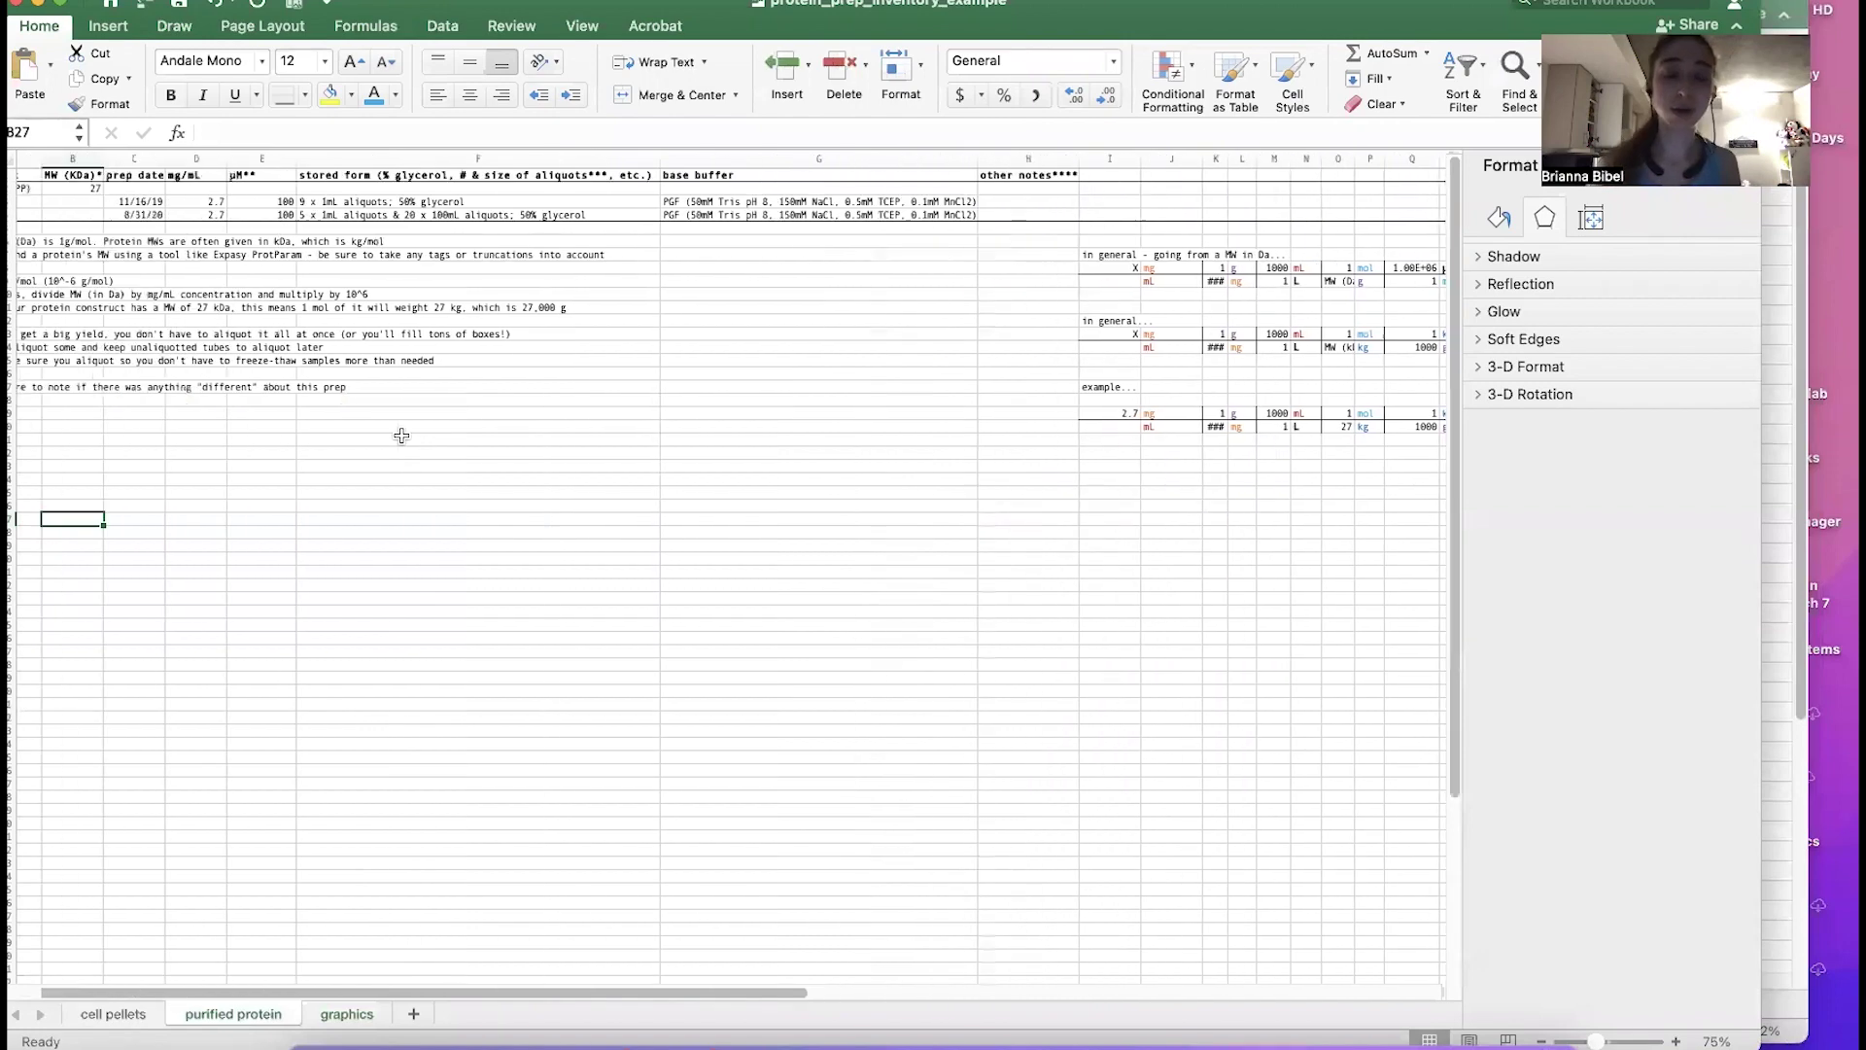
pyautogui.hscroll(-2, 401, 436)
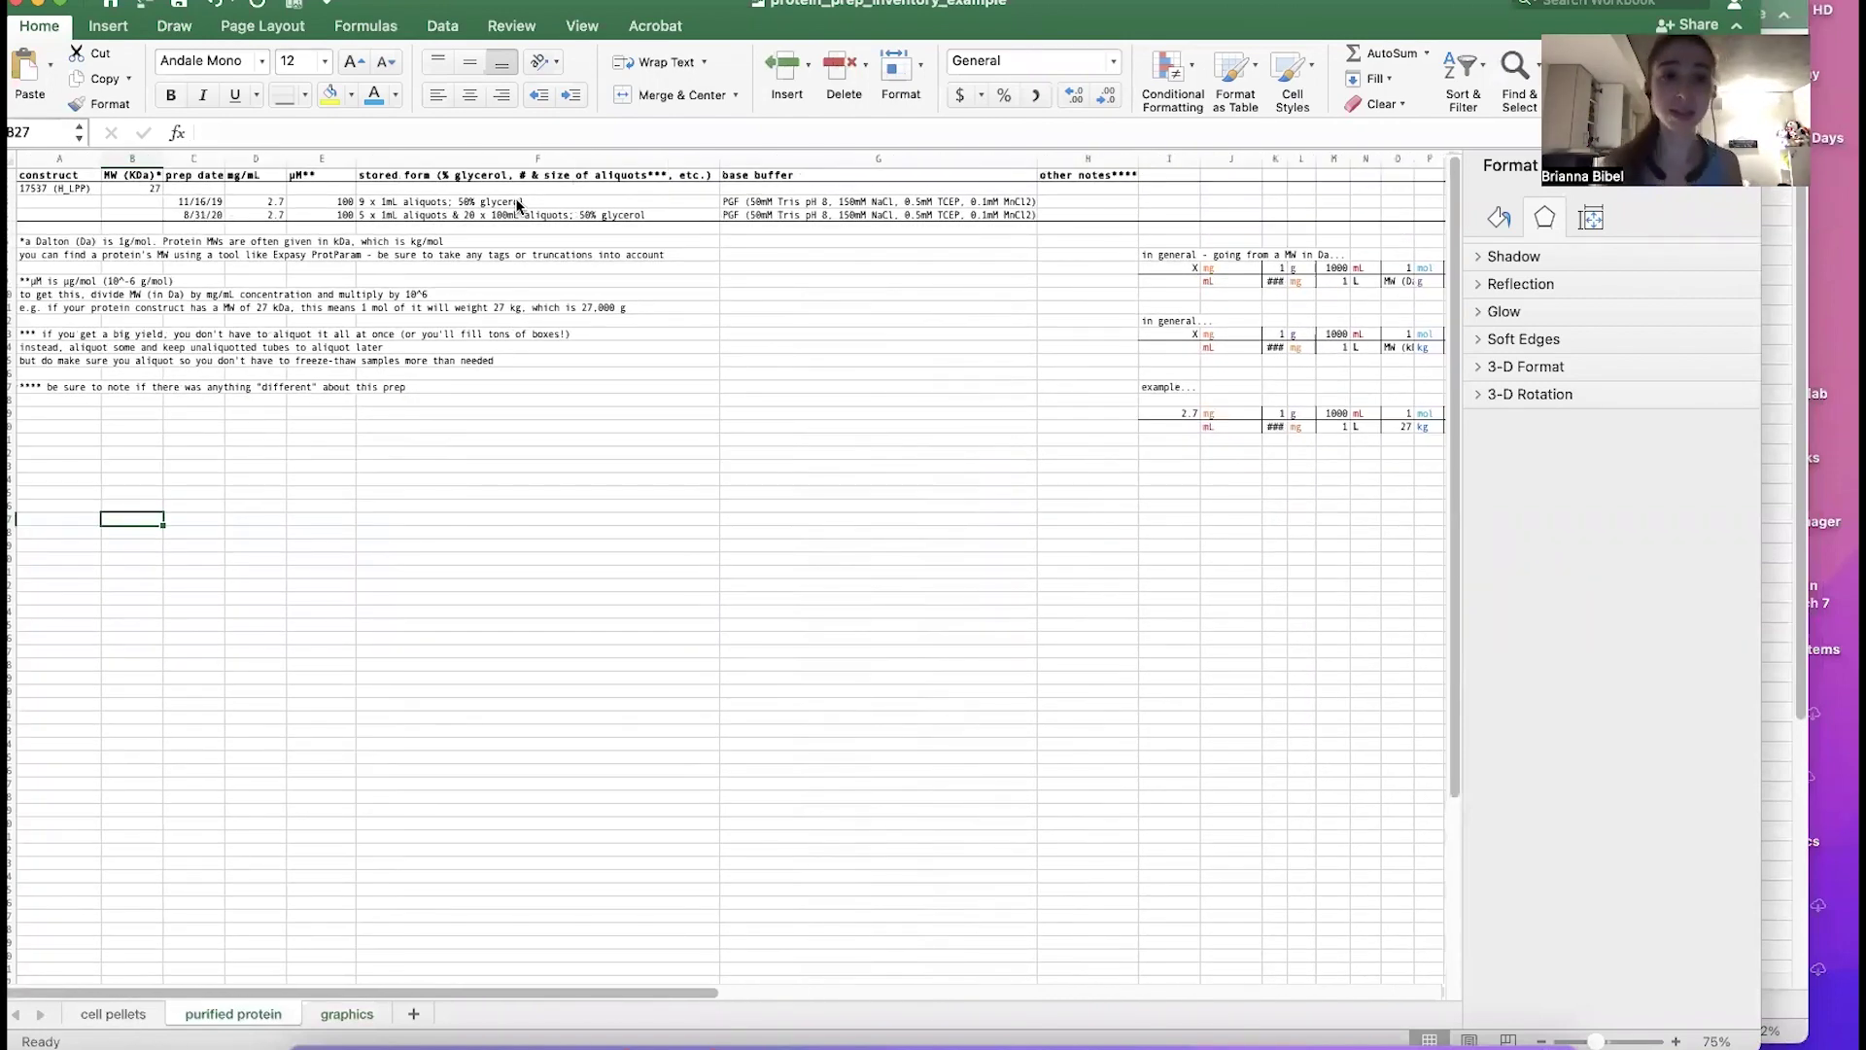
pyautogui.hotkey('ctrl', 'pageup')
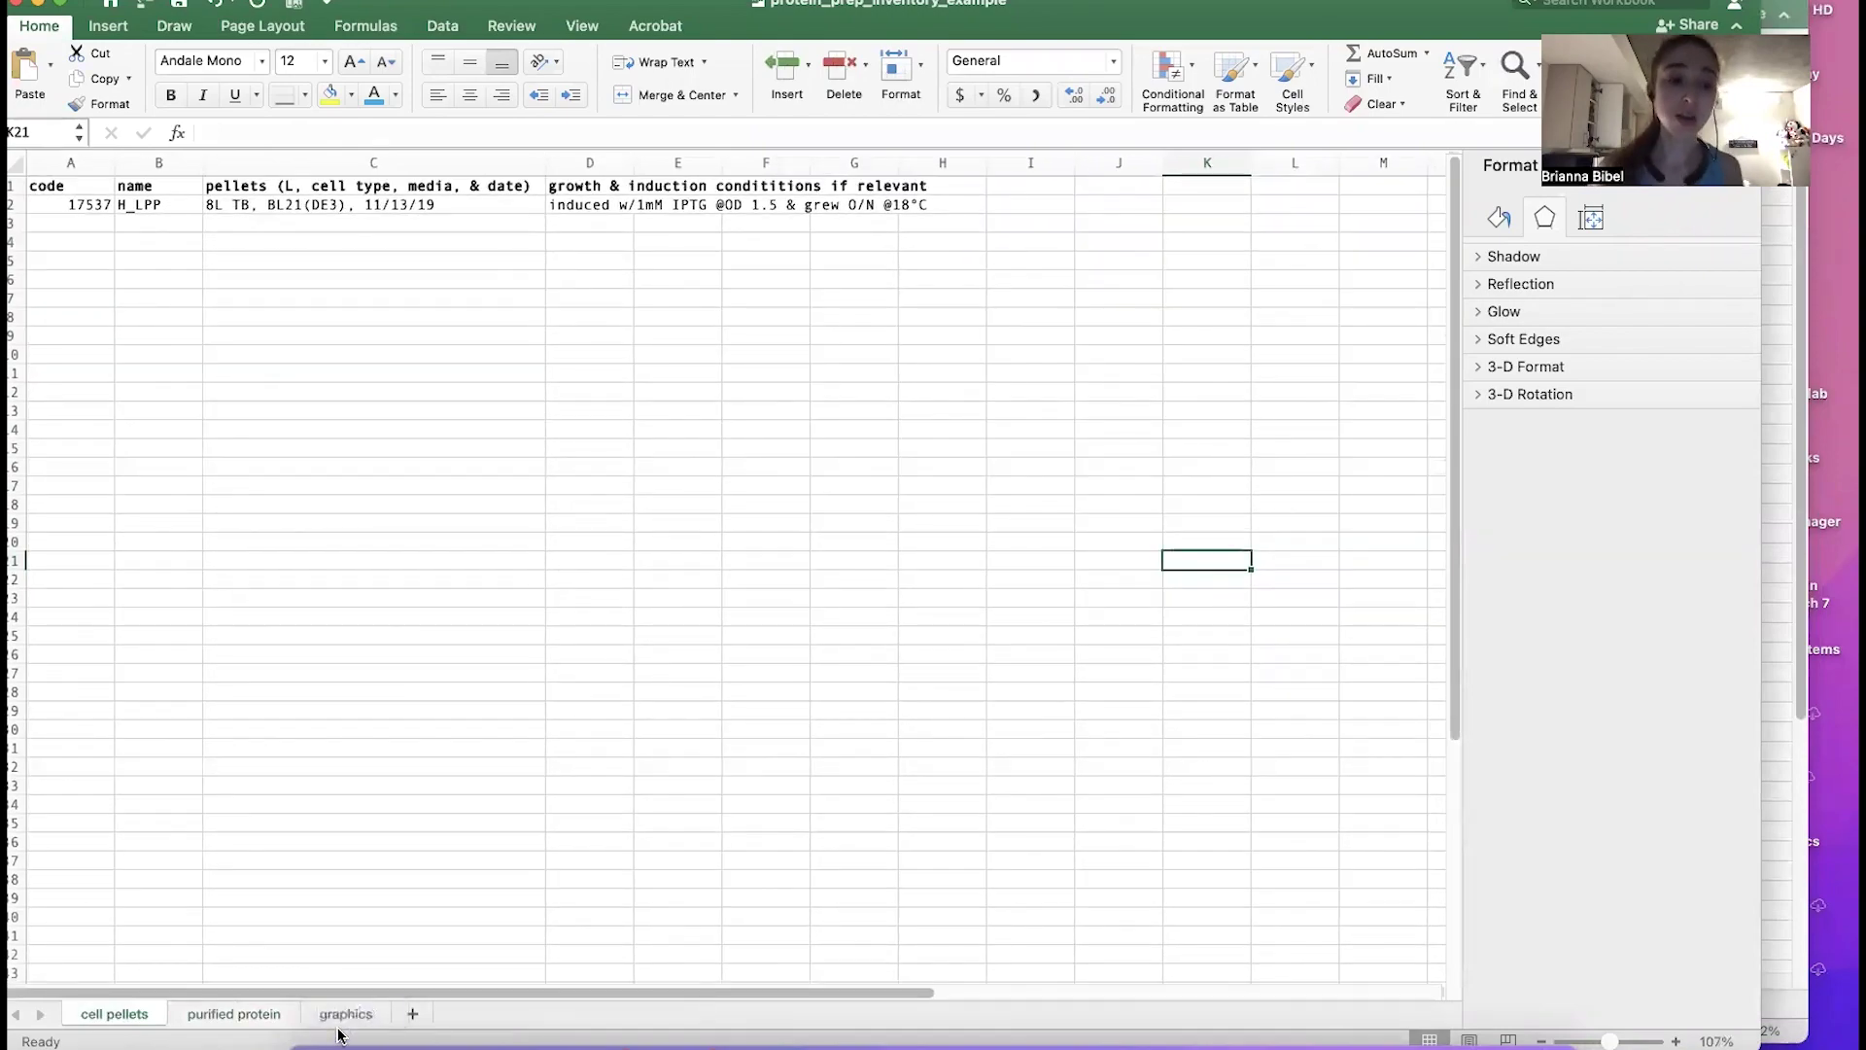
pyautogui.click(345, 1015)
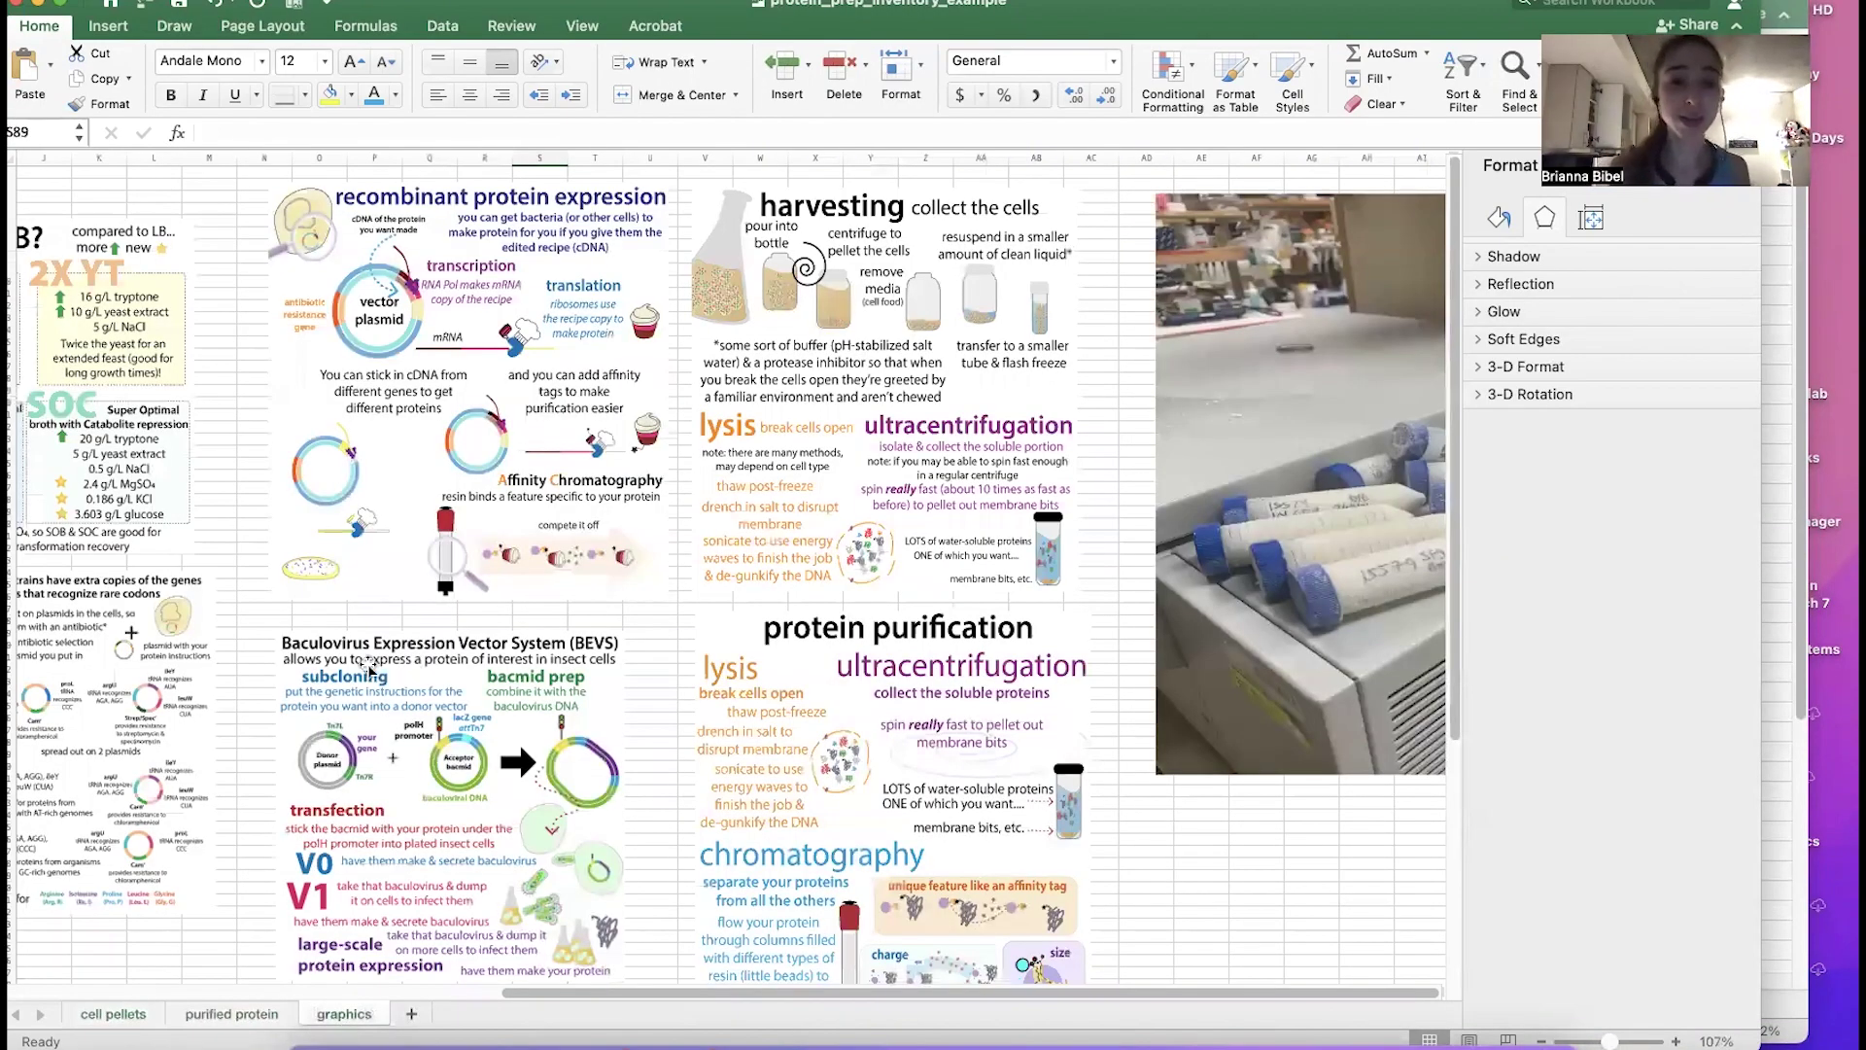
pyautogui.scroll(3, 767, 292)
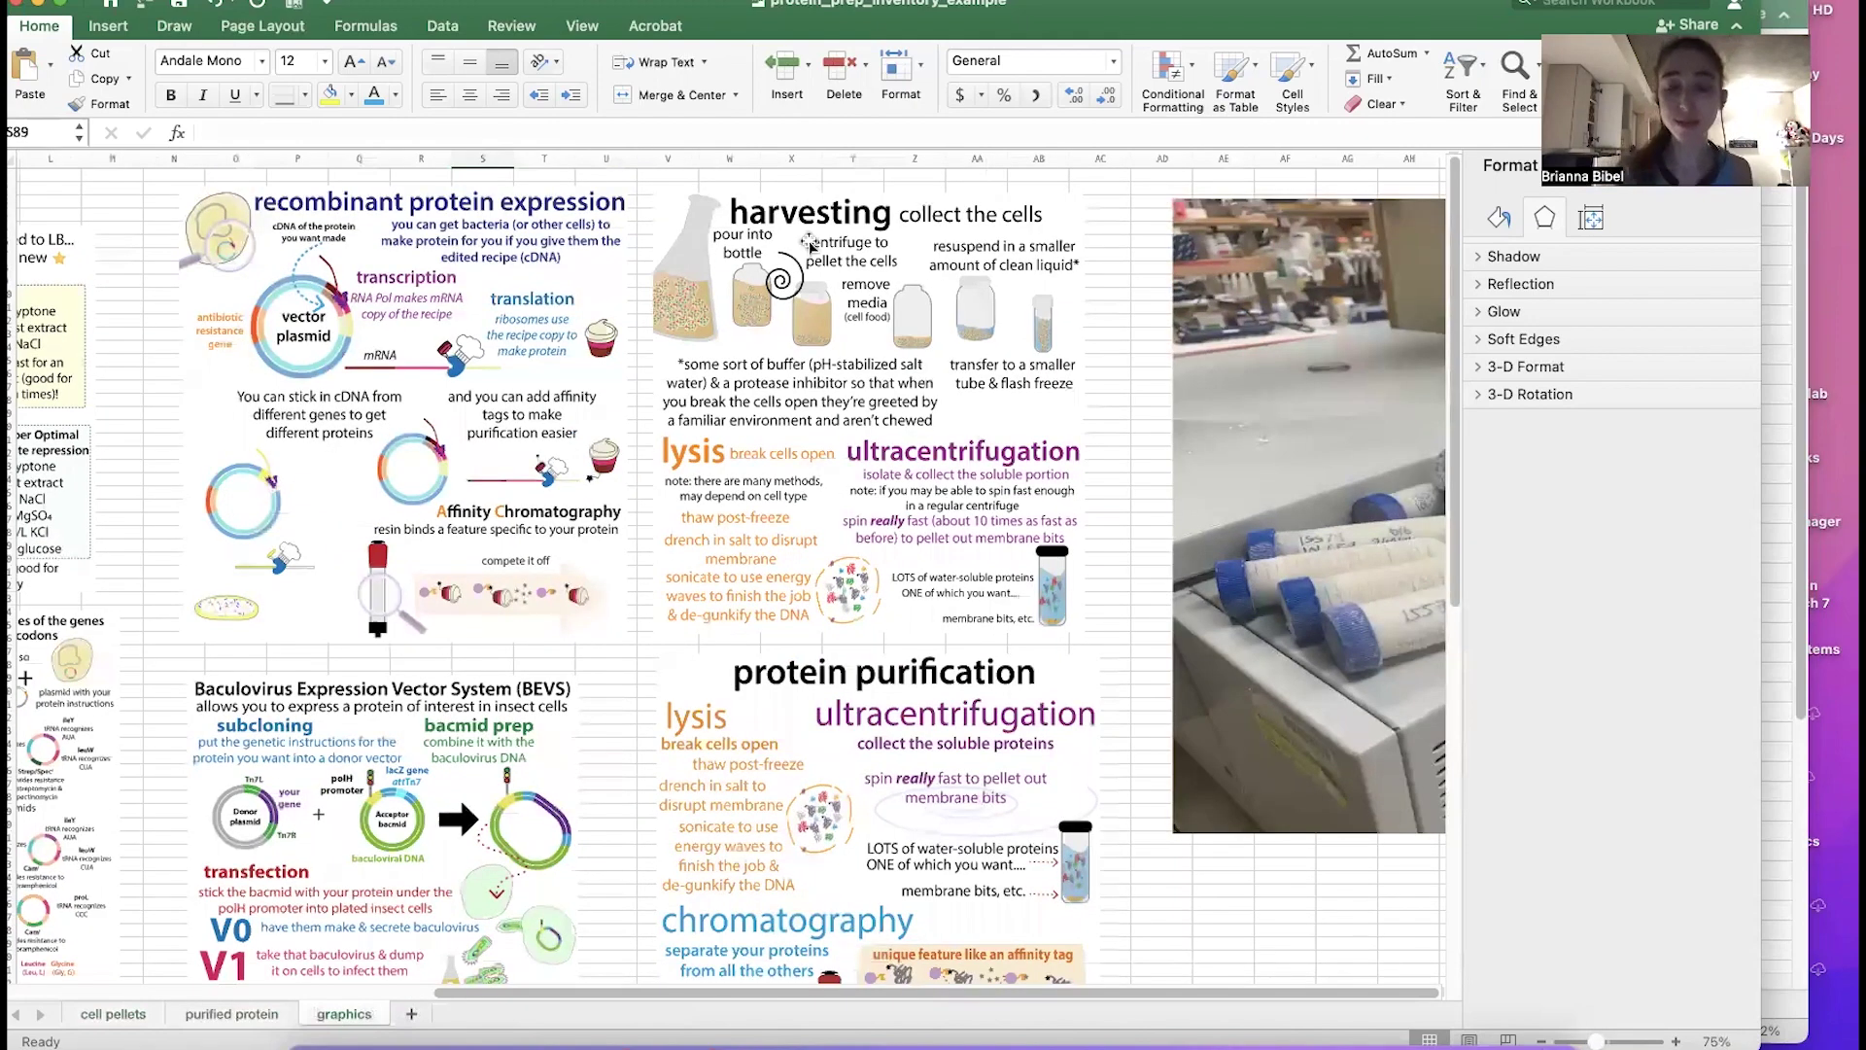
pyautogui.hscroll(3, 870, 496)
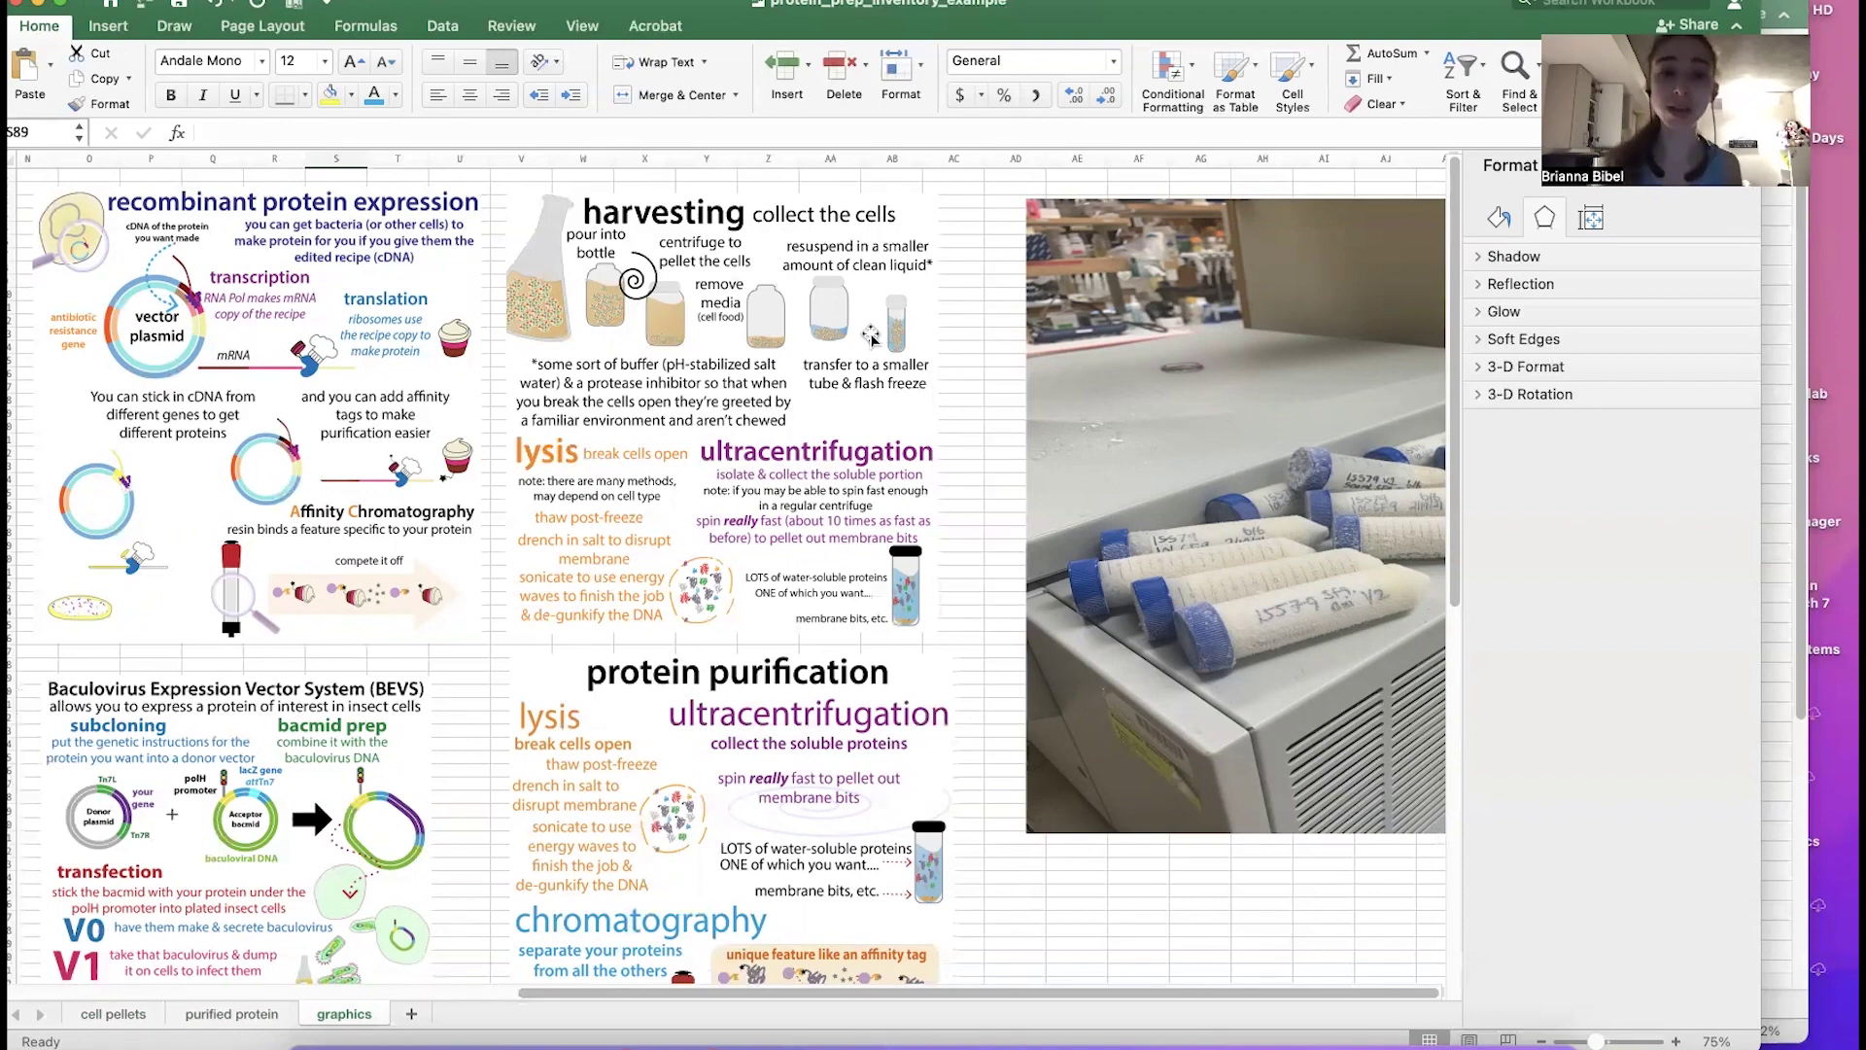
pyautogui.hscroll(5, 1356, 608)
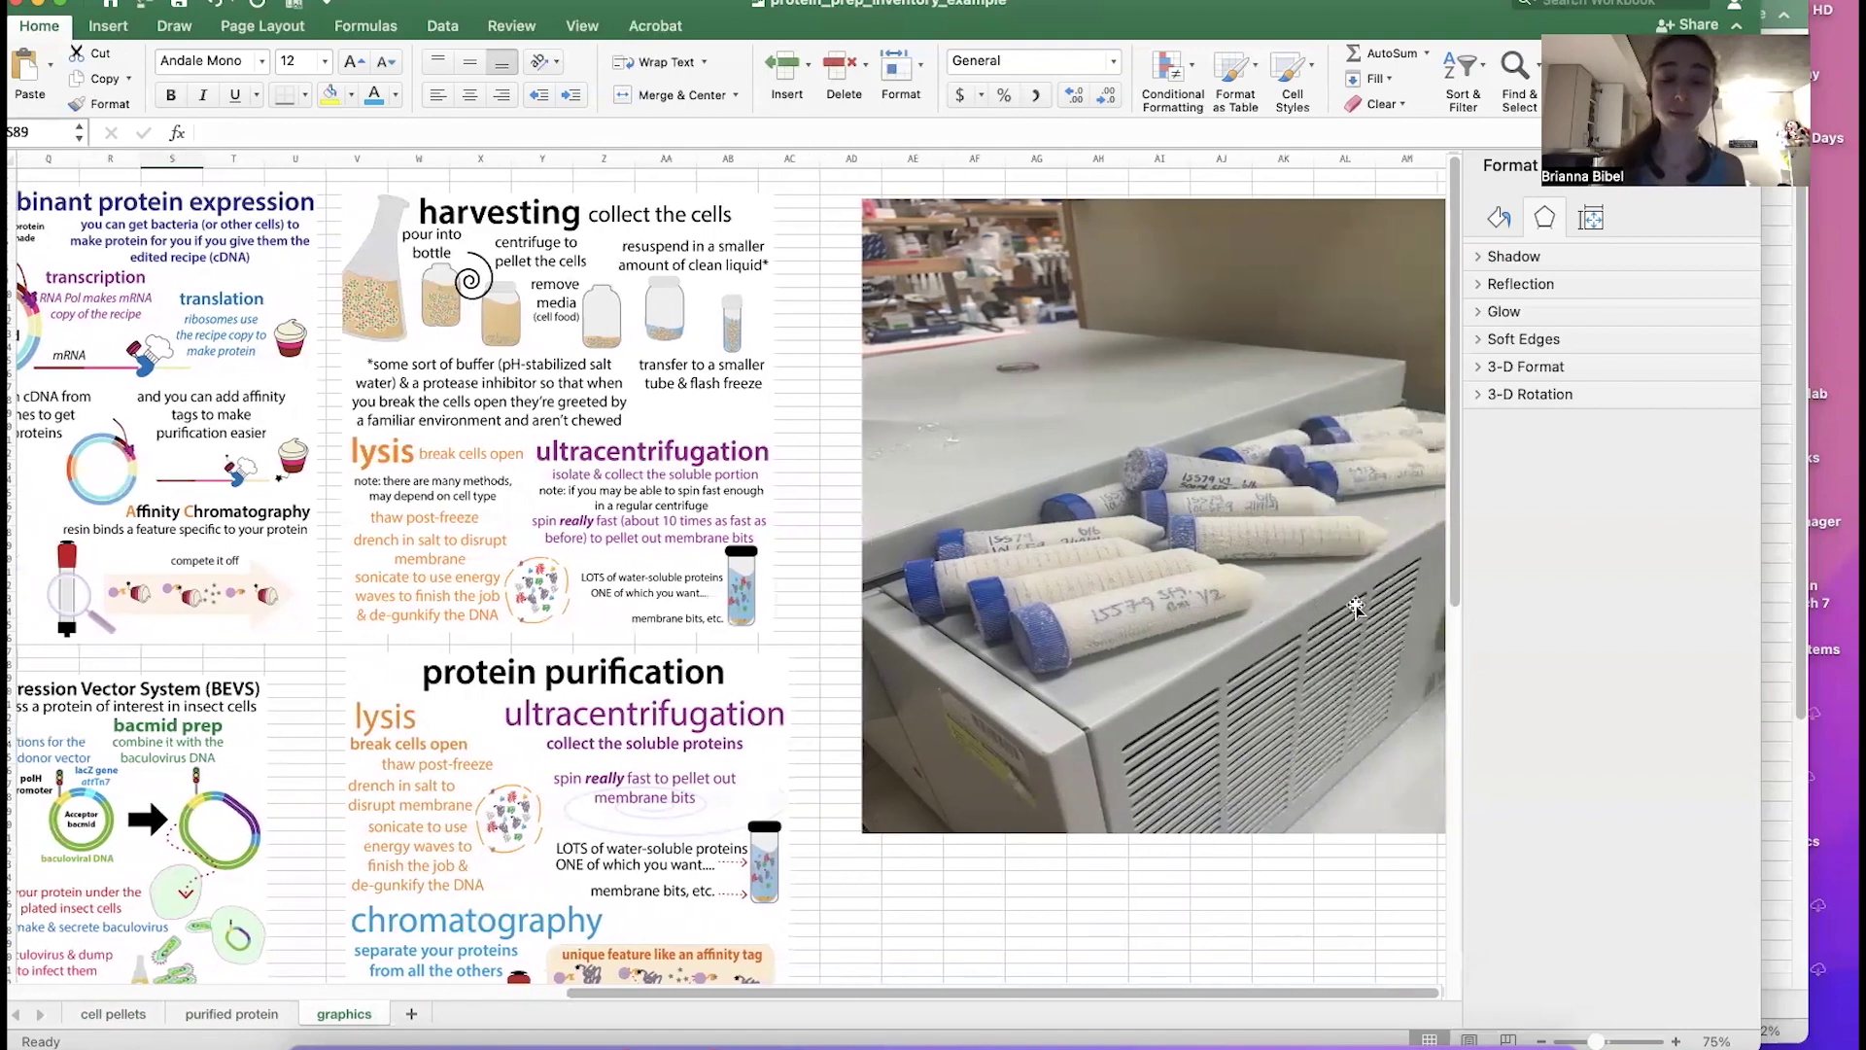
pyautogui.hscroll(2, 1355, 608)
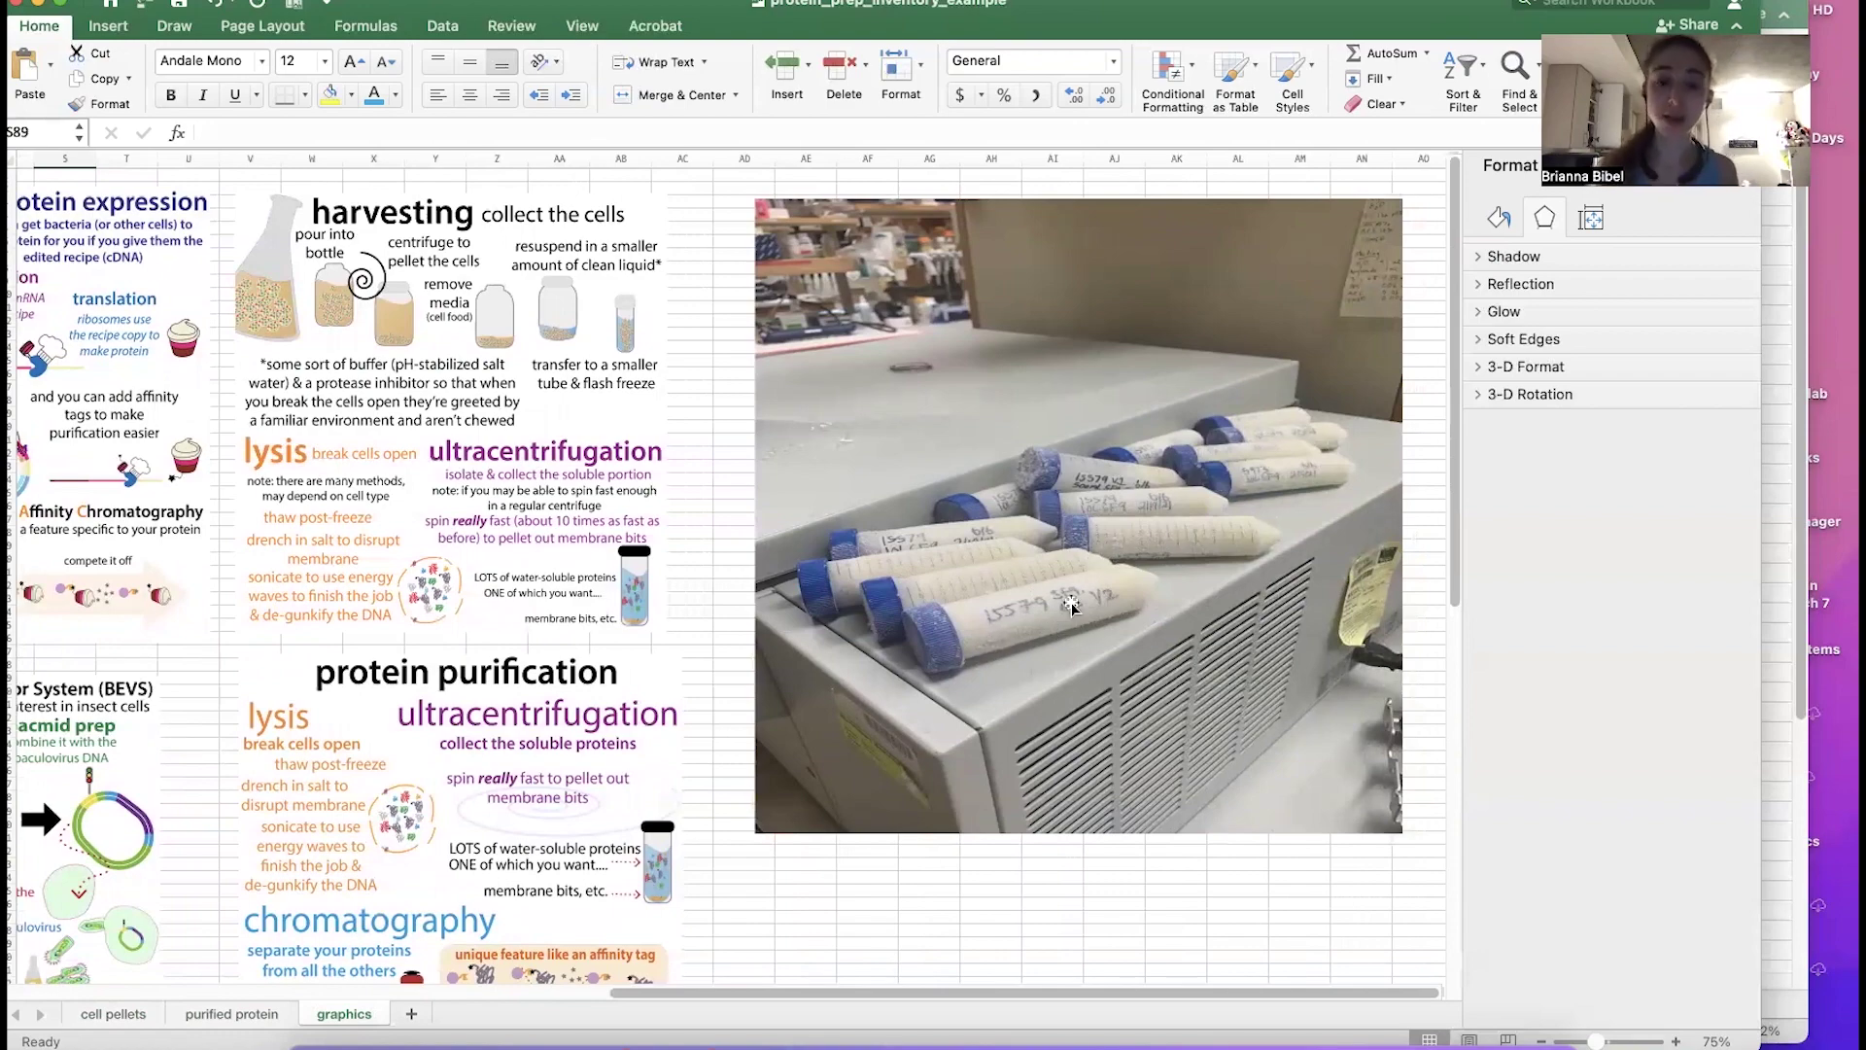
pyautogui.hscroll(-6, 1078, 359)
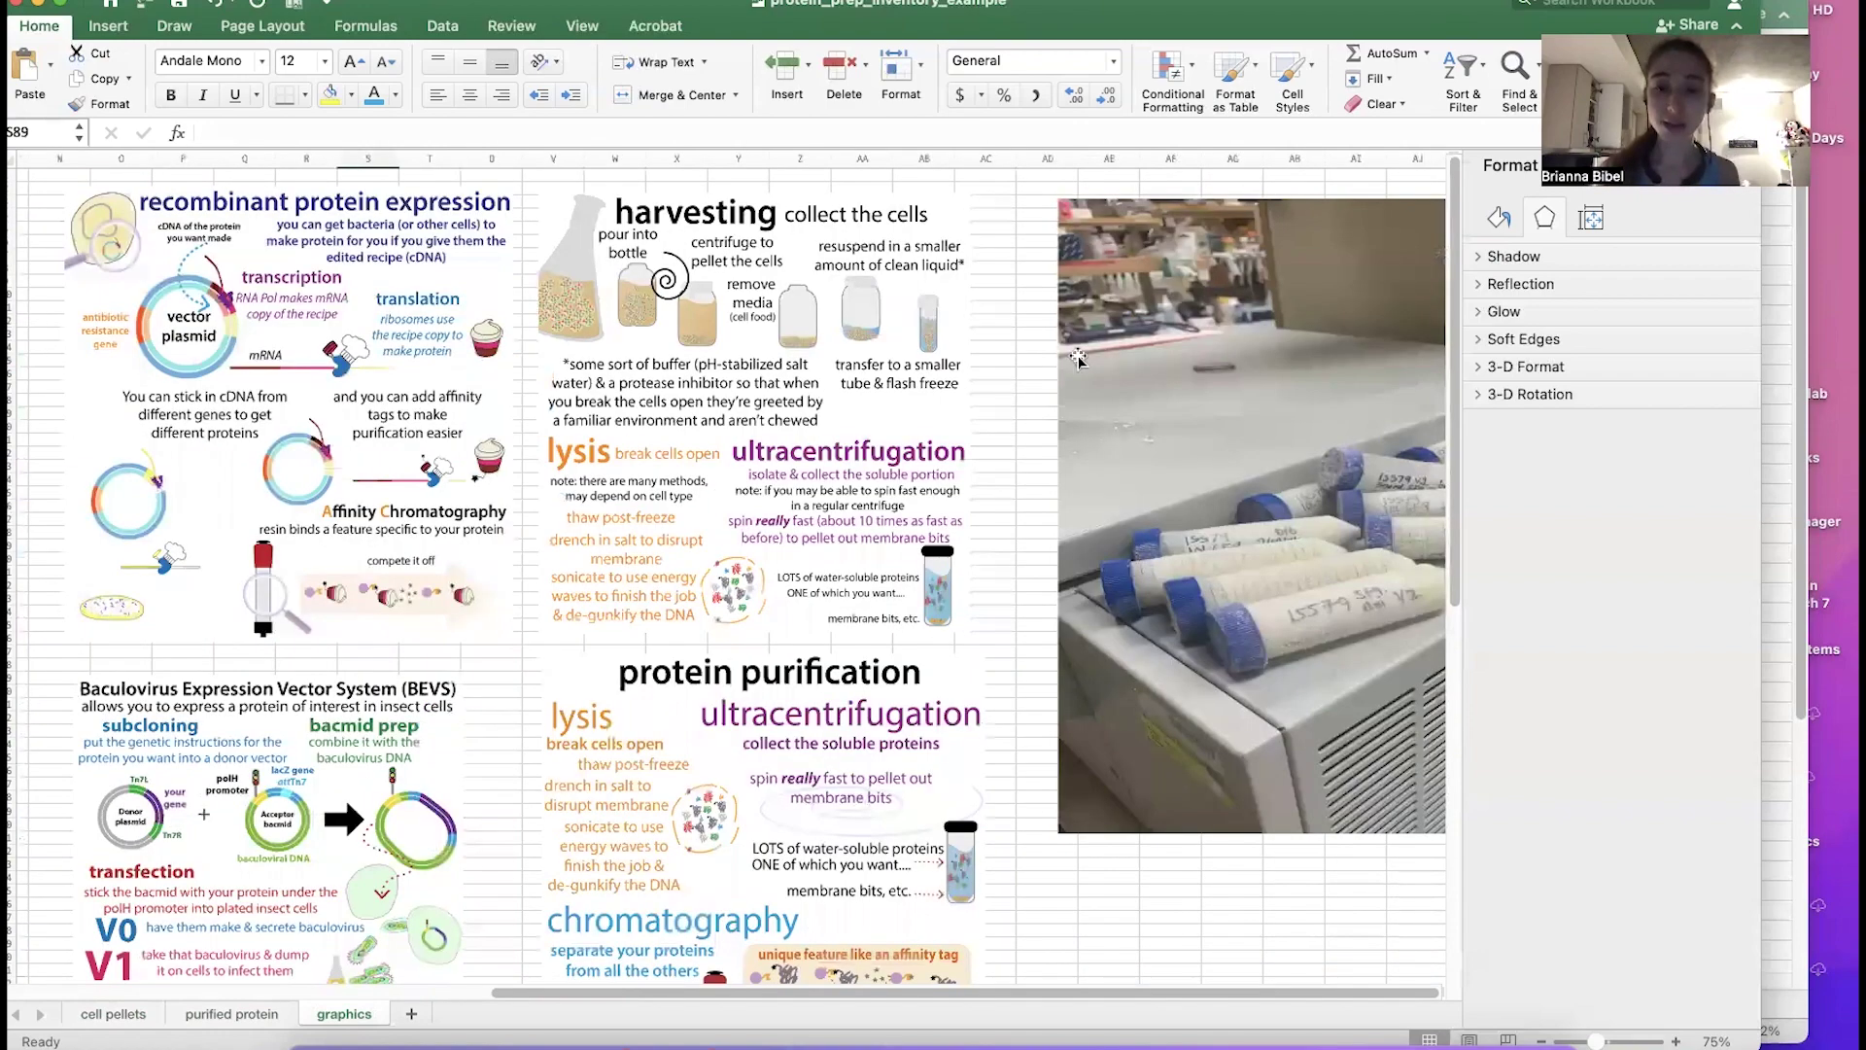
pyautogui.hscroll(3, 1193, 435)
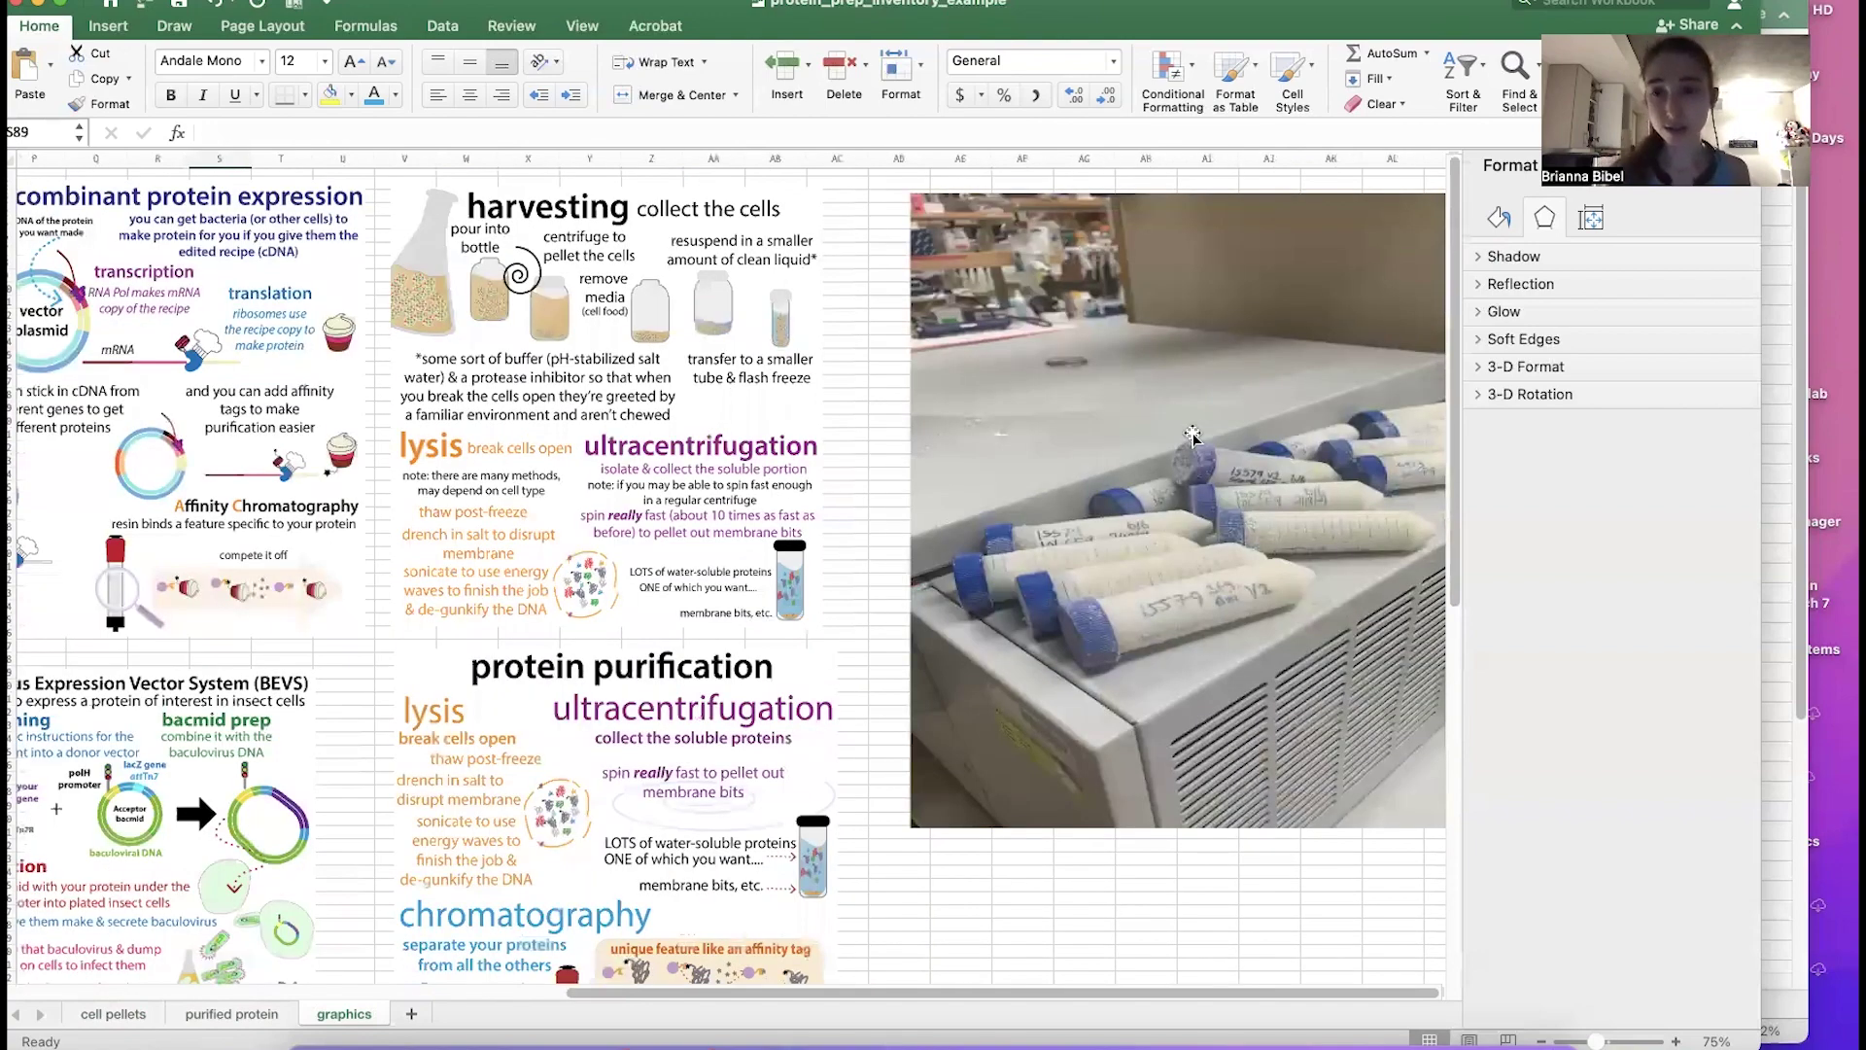
pyautogui.scroll(-2, 1192, 435)
pyautogui.hscroll(-1, 1193, 435)
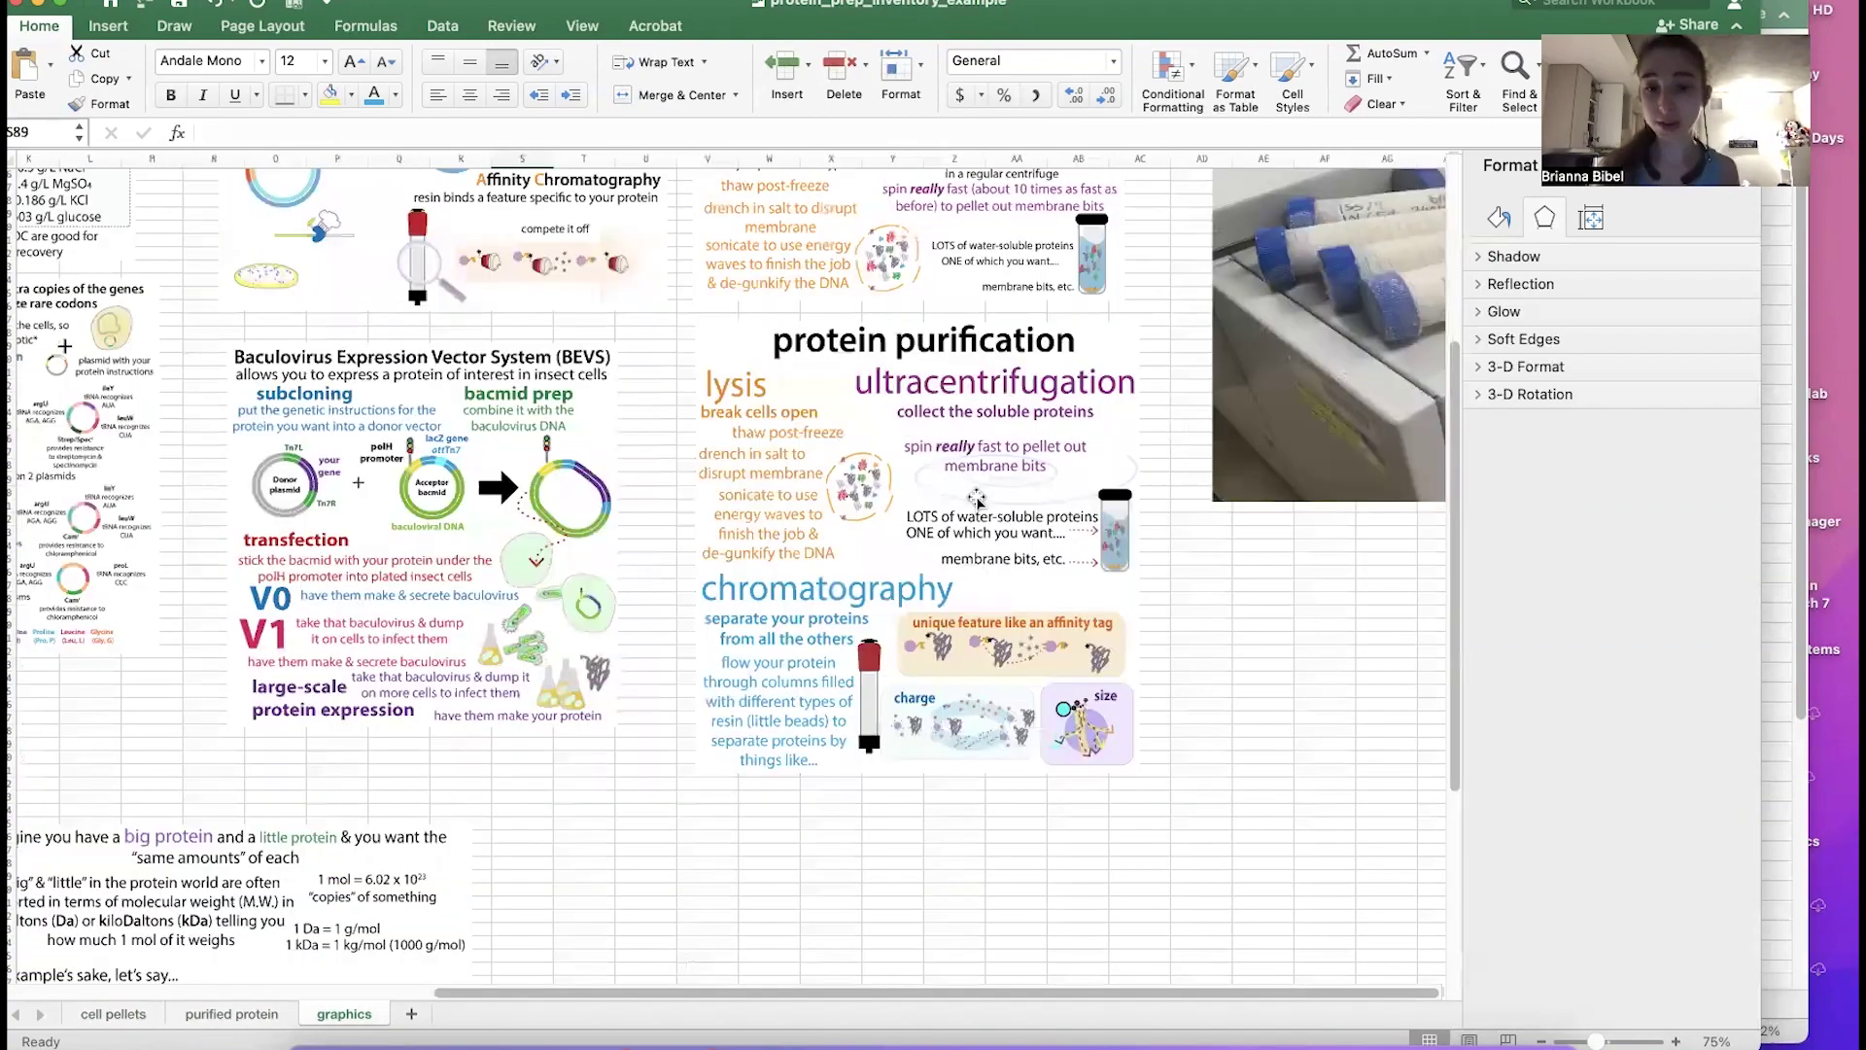
pyautogui.scroll(-5, 975, 499)
pyautogui.hscroll(-4, 975, 500)
pyautogui.scroll(1, 938, 562)
pyautogui.hscroll(-1, 938, 562)
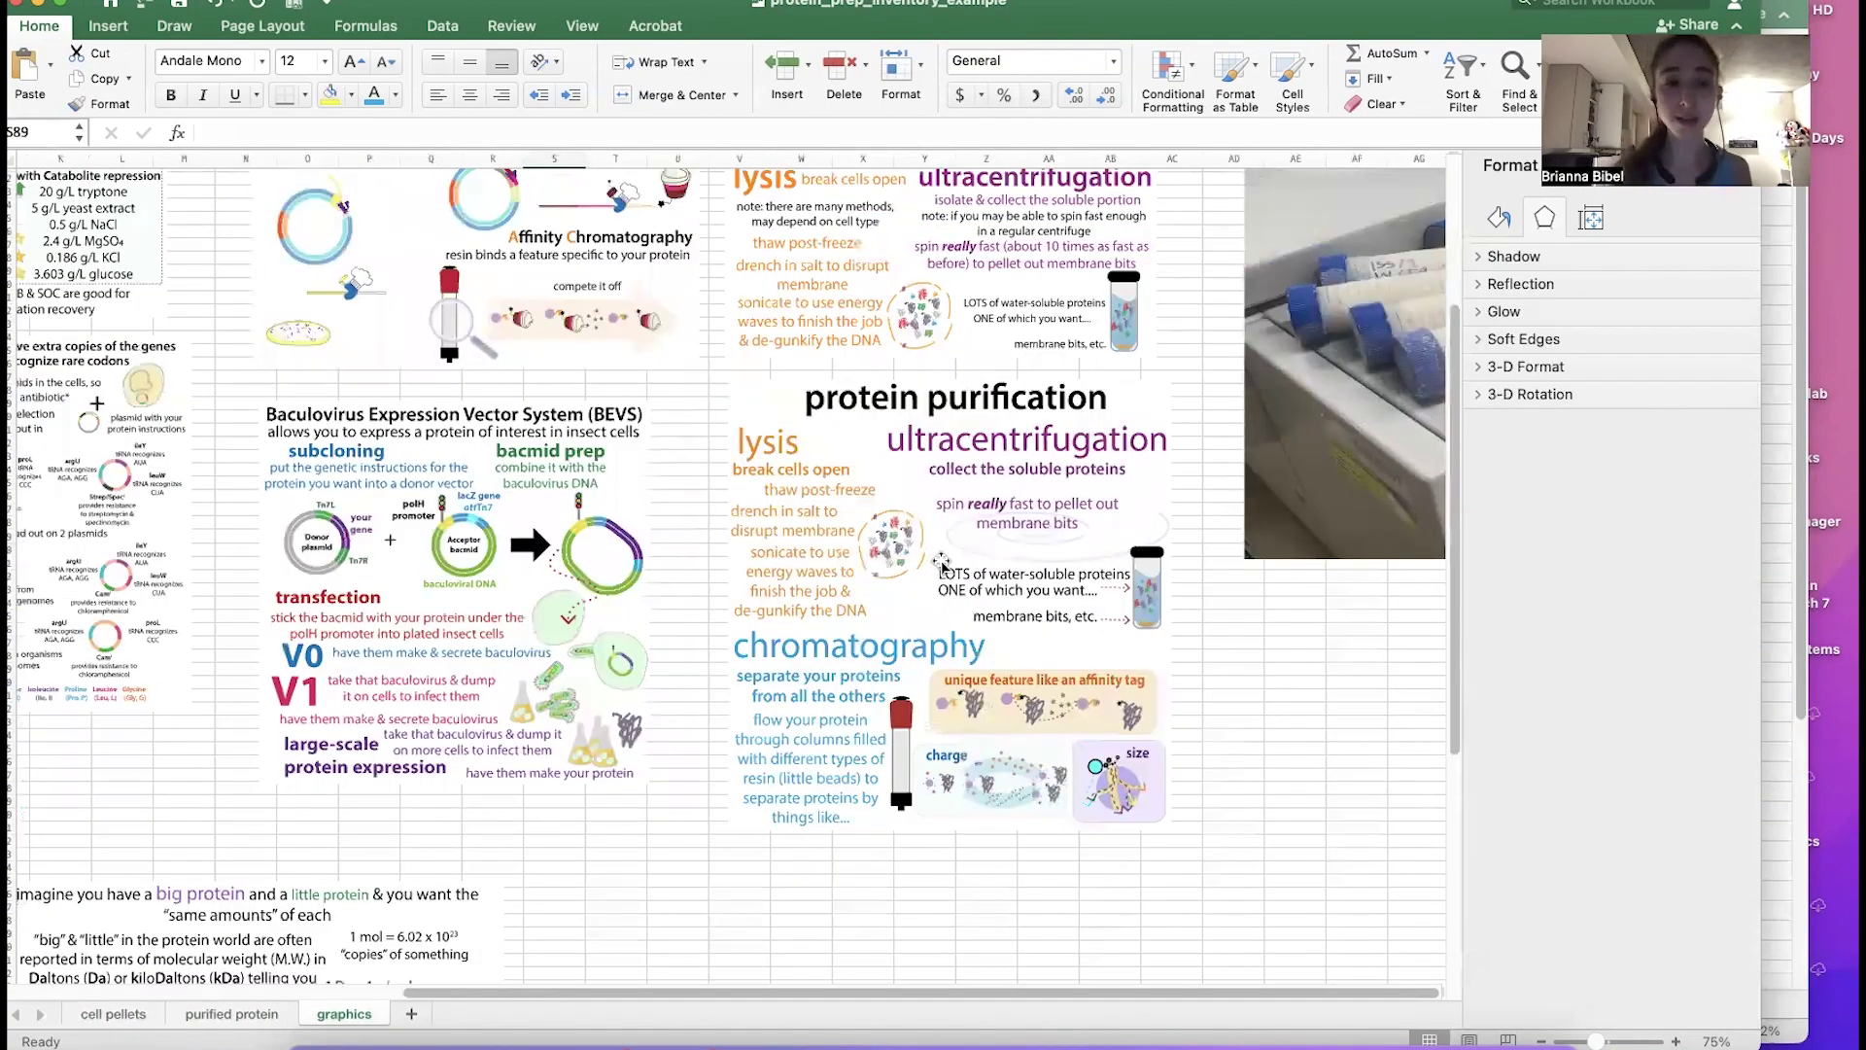
pyautogui.scroll(3, 941, 562)
pyautogui.hscroll(-10, 941, 562)
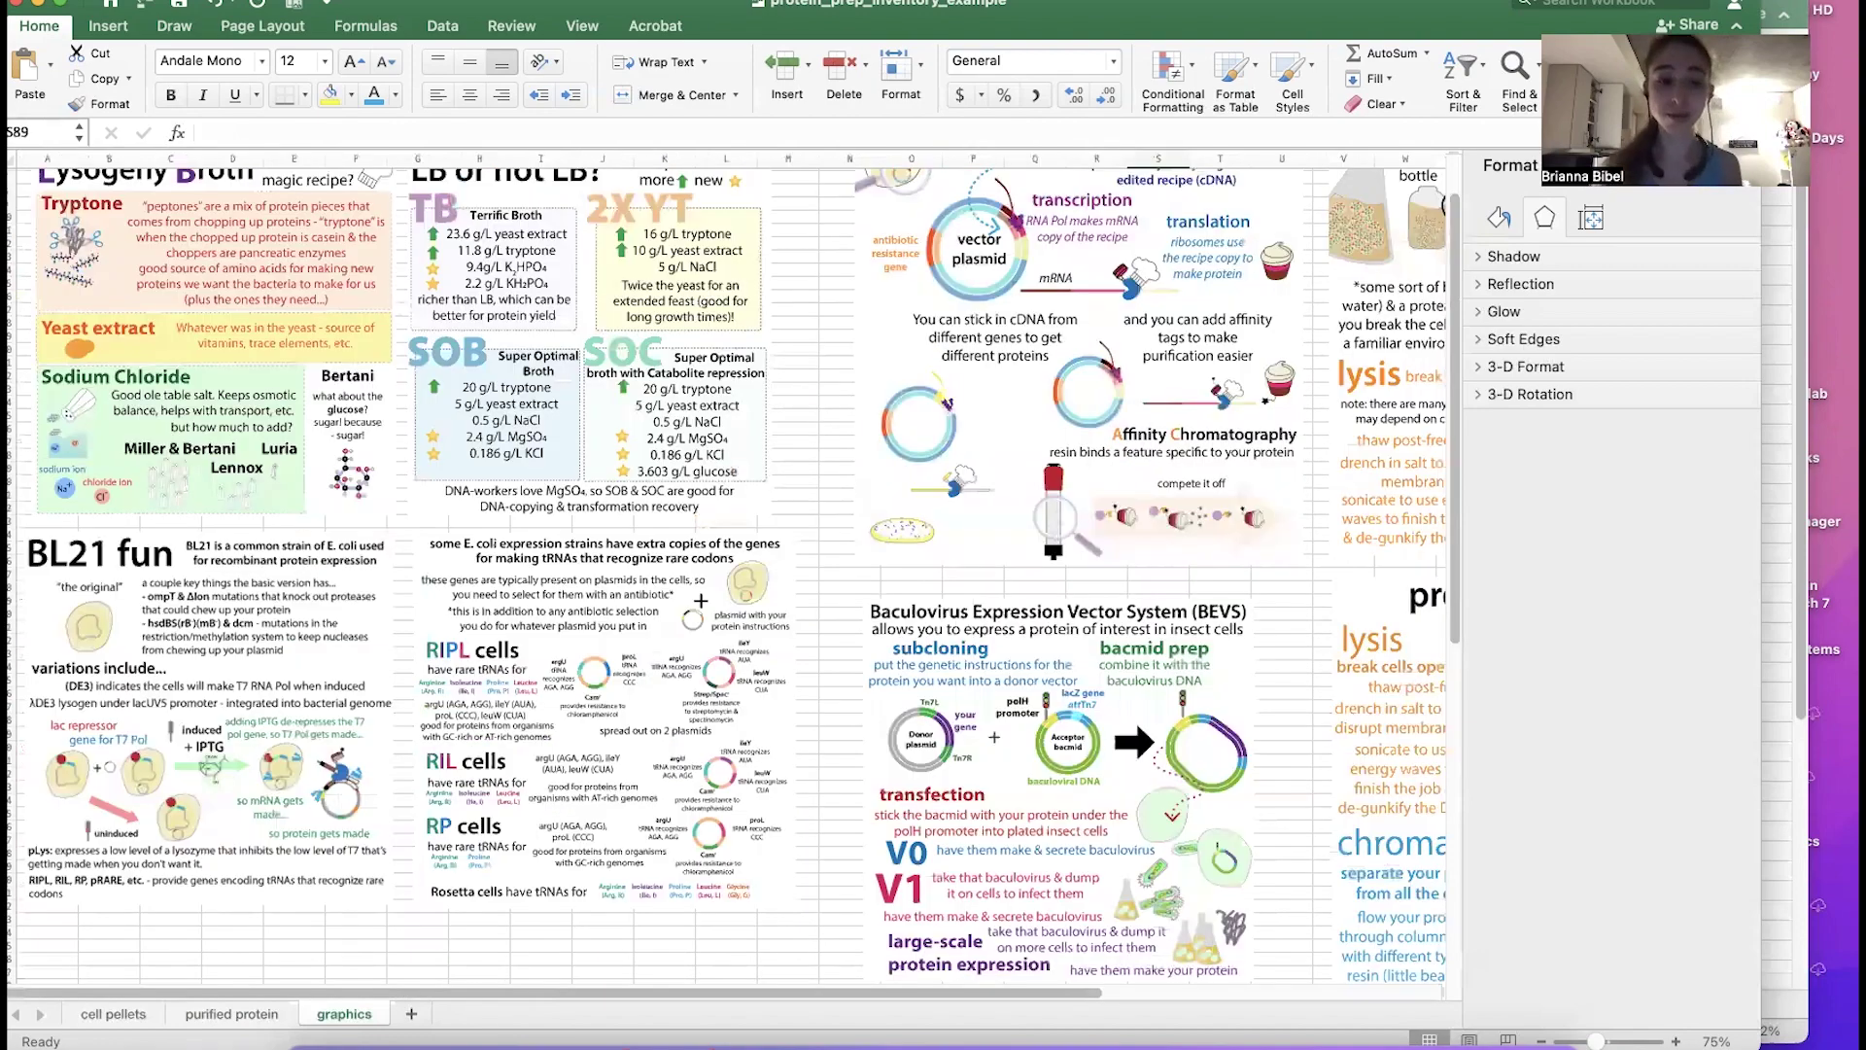
pyautogui.click(214, 1016)
# Step: Widen column K on the purified protein sheet so its conversion cells show 1000 instead of ###
pyautogui.scroll(-1, 577, 421)
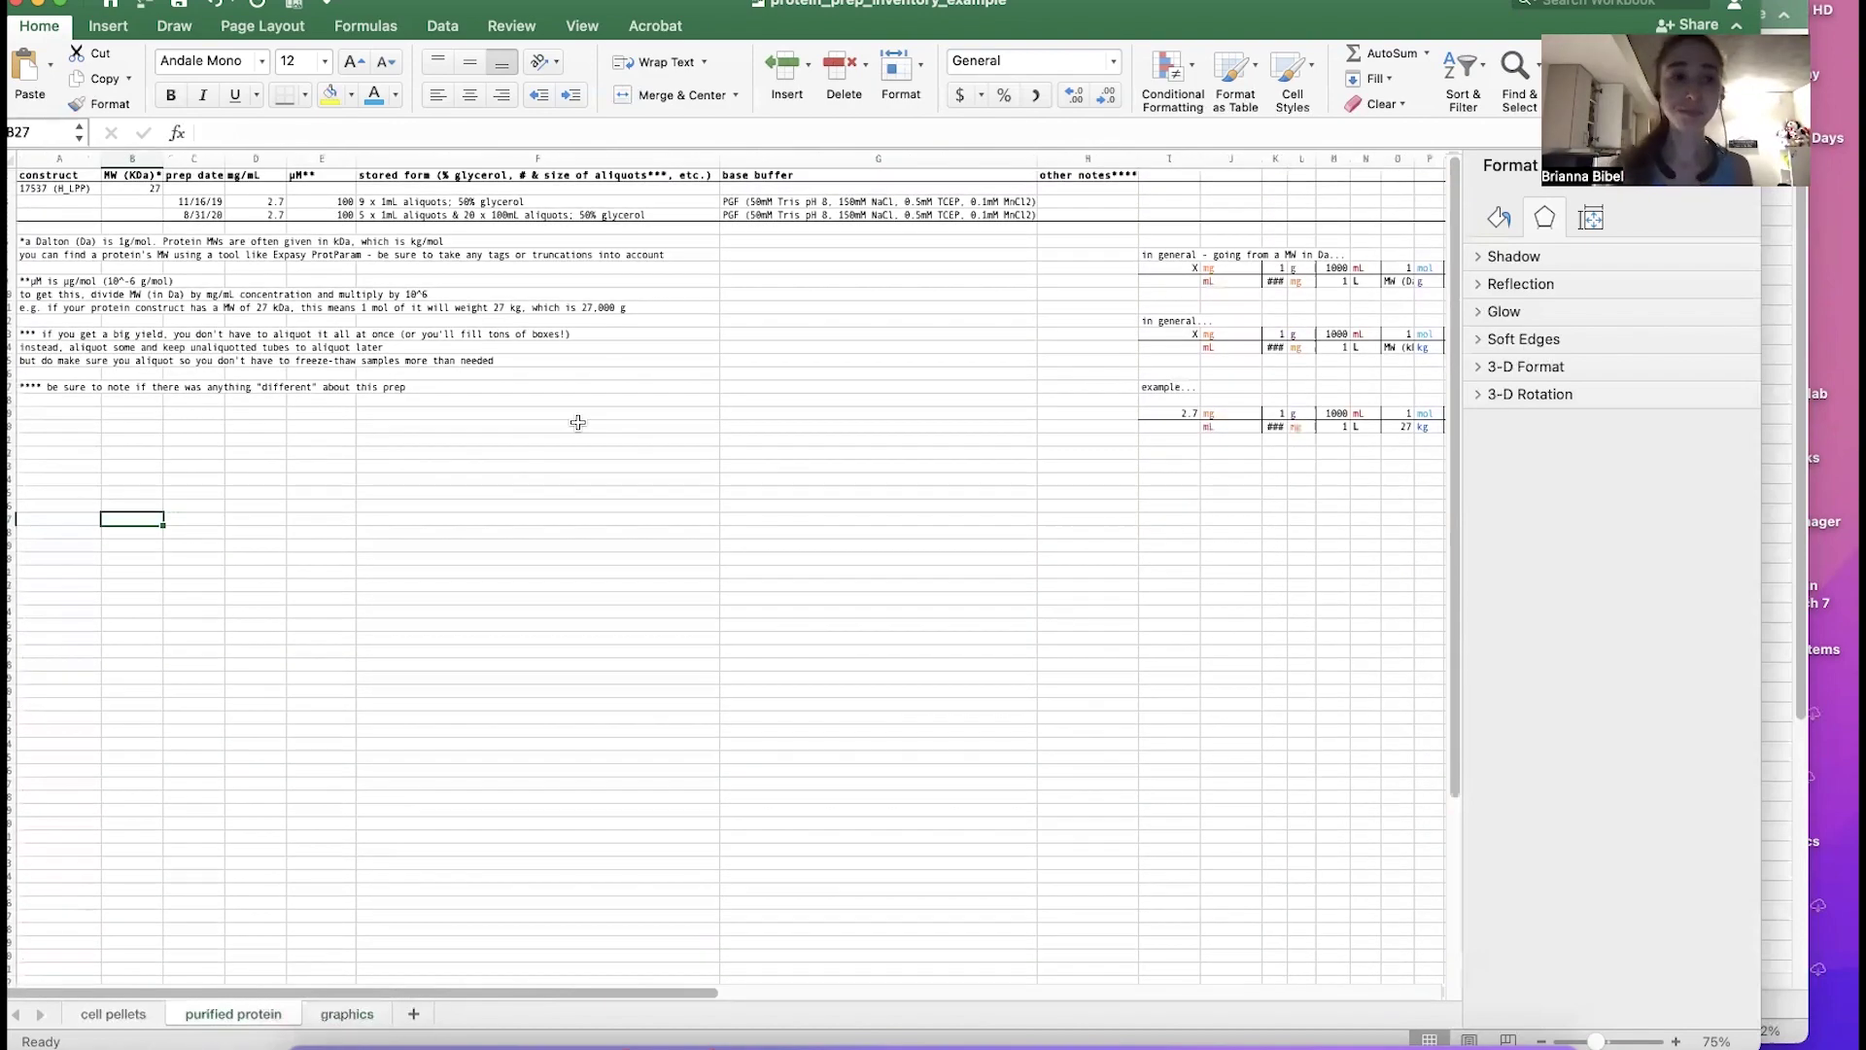
pyautogui.scroll(-1, 579, 421)
pyautogui.scroll(1, 579, 422)
pyautogui.scroll(1, 579, 422)
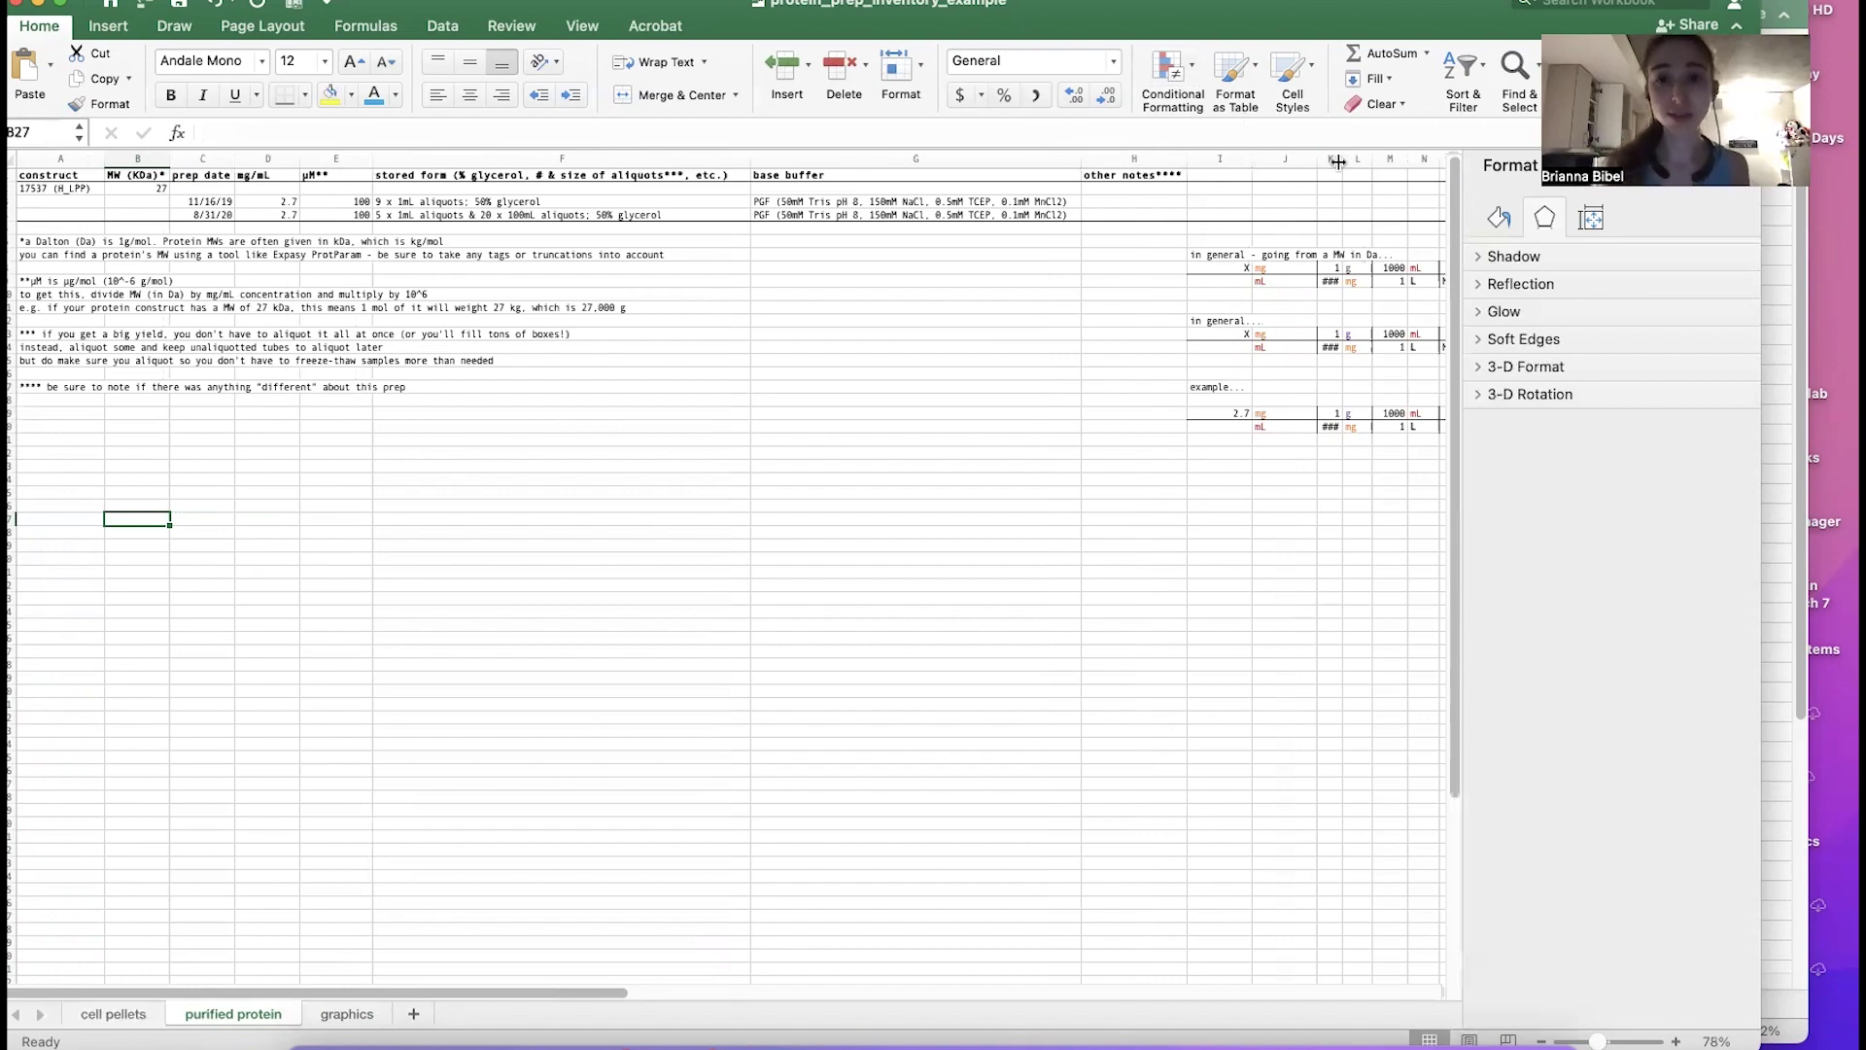
pyautogui.moveTo(1342, 159); pyautogui.dragTo(1354, 158)
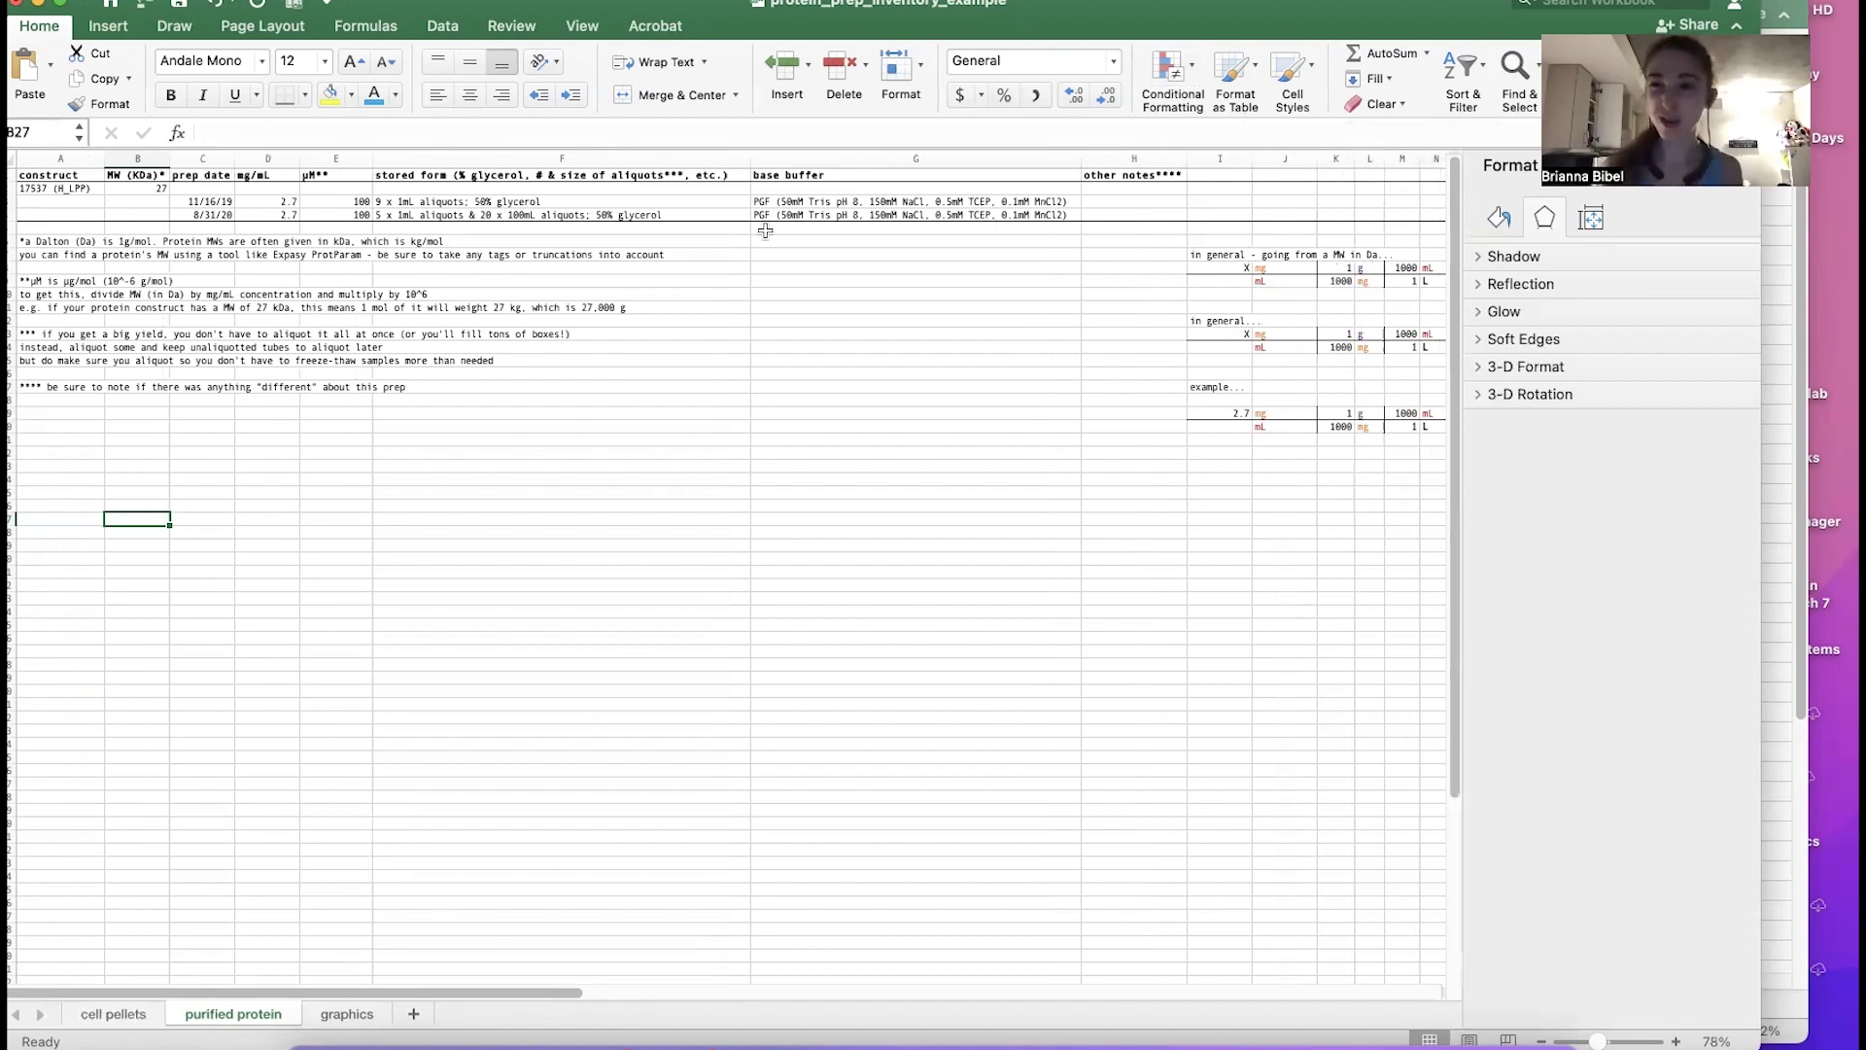
pyautogui.scroll(3, 768, 311)
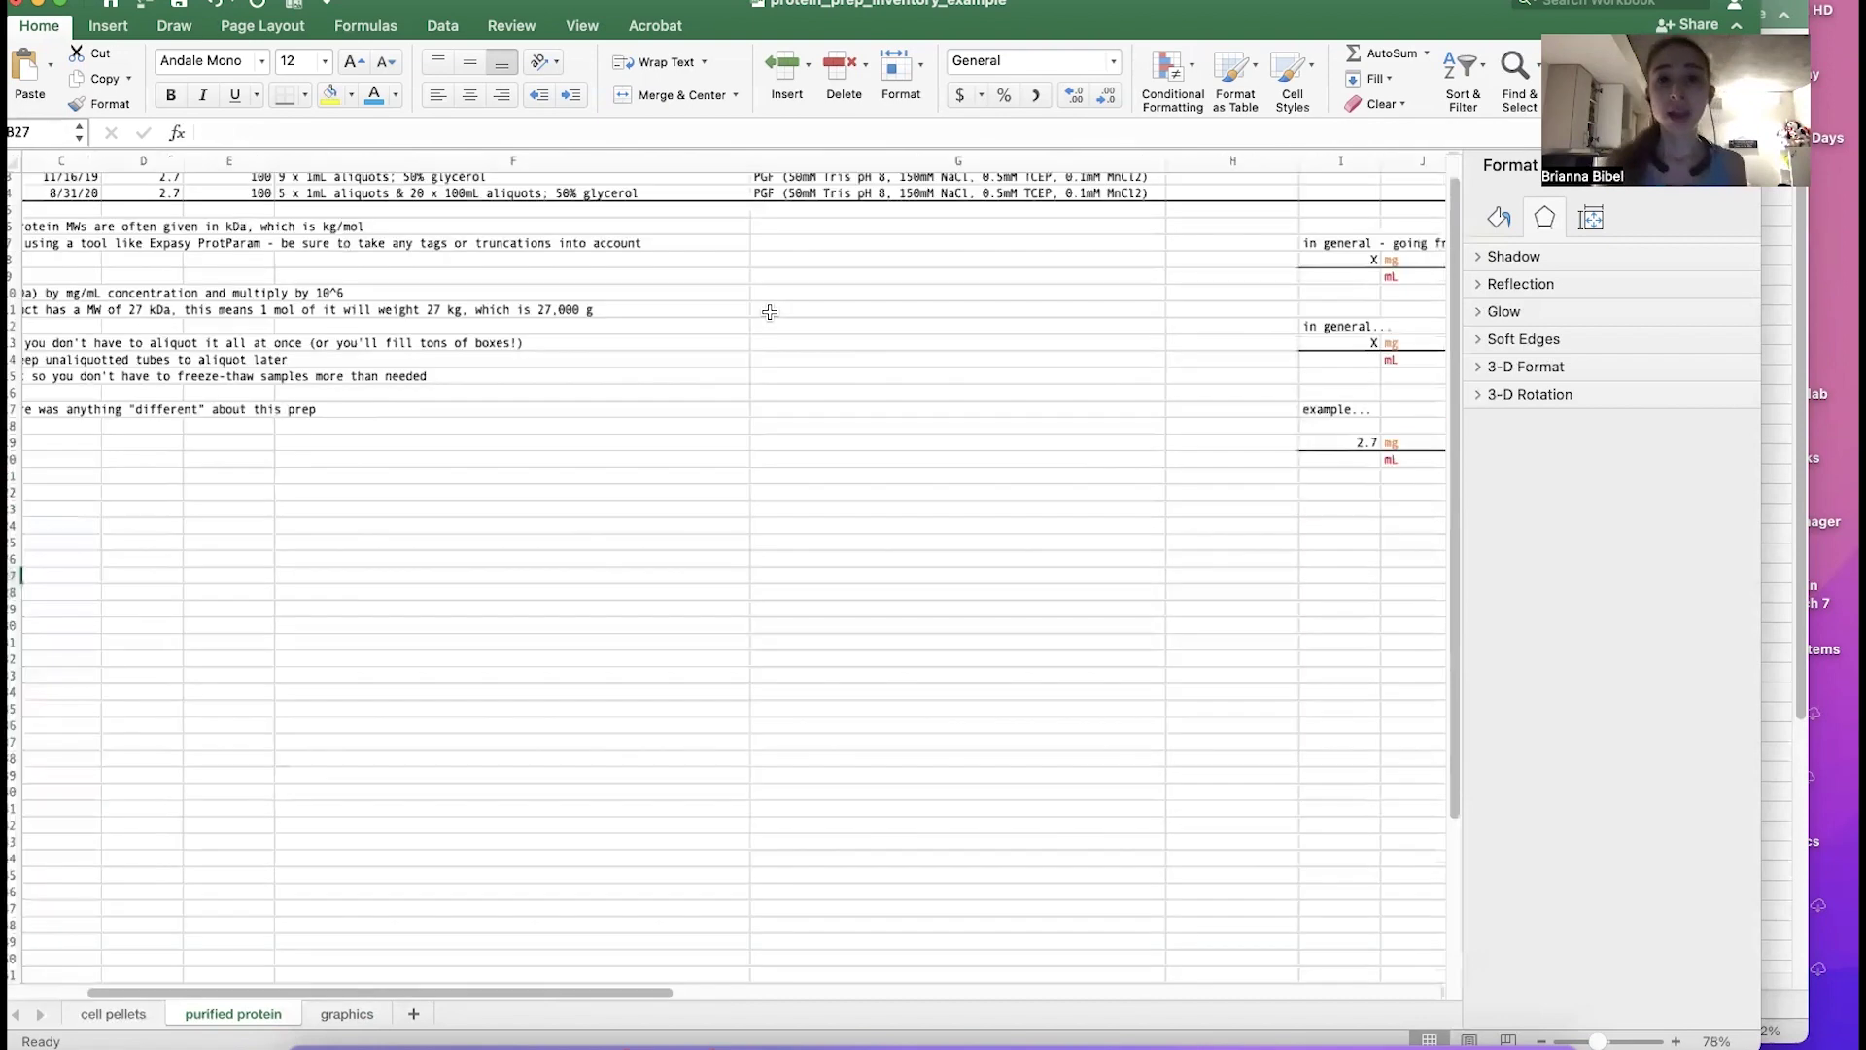
pyautogui.scroll(2, 770, 311)
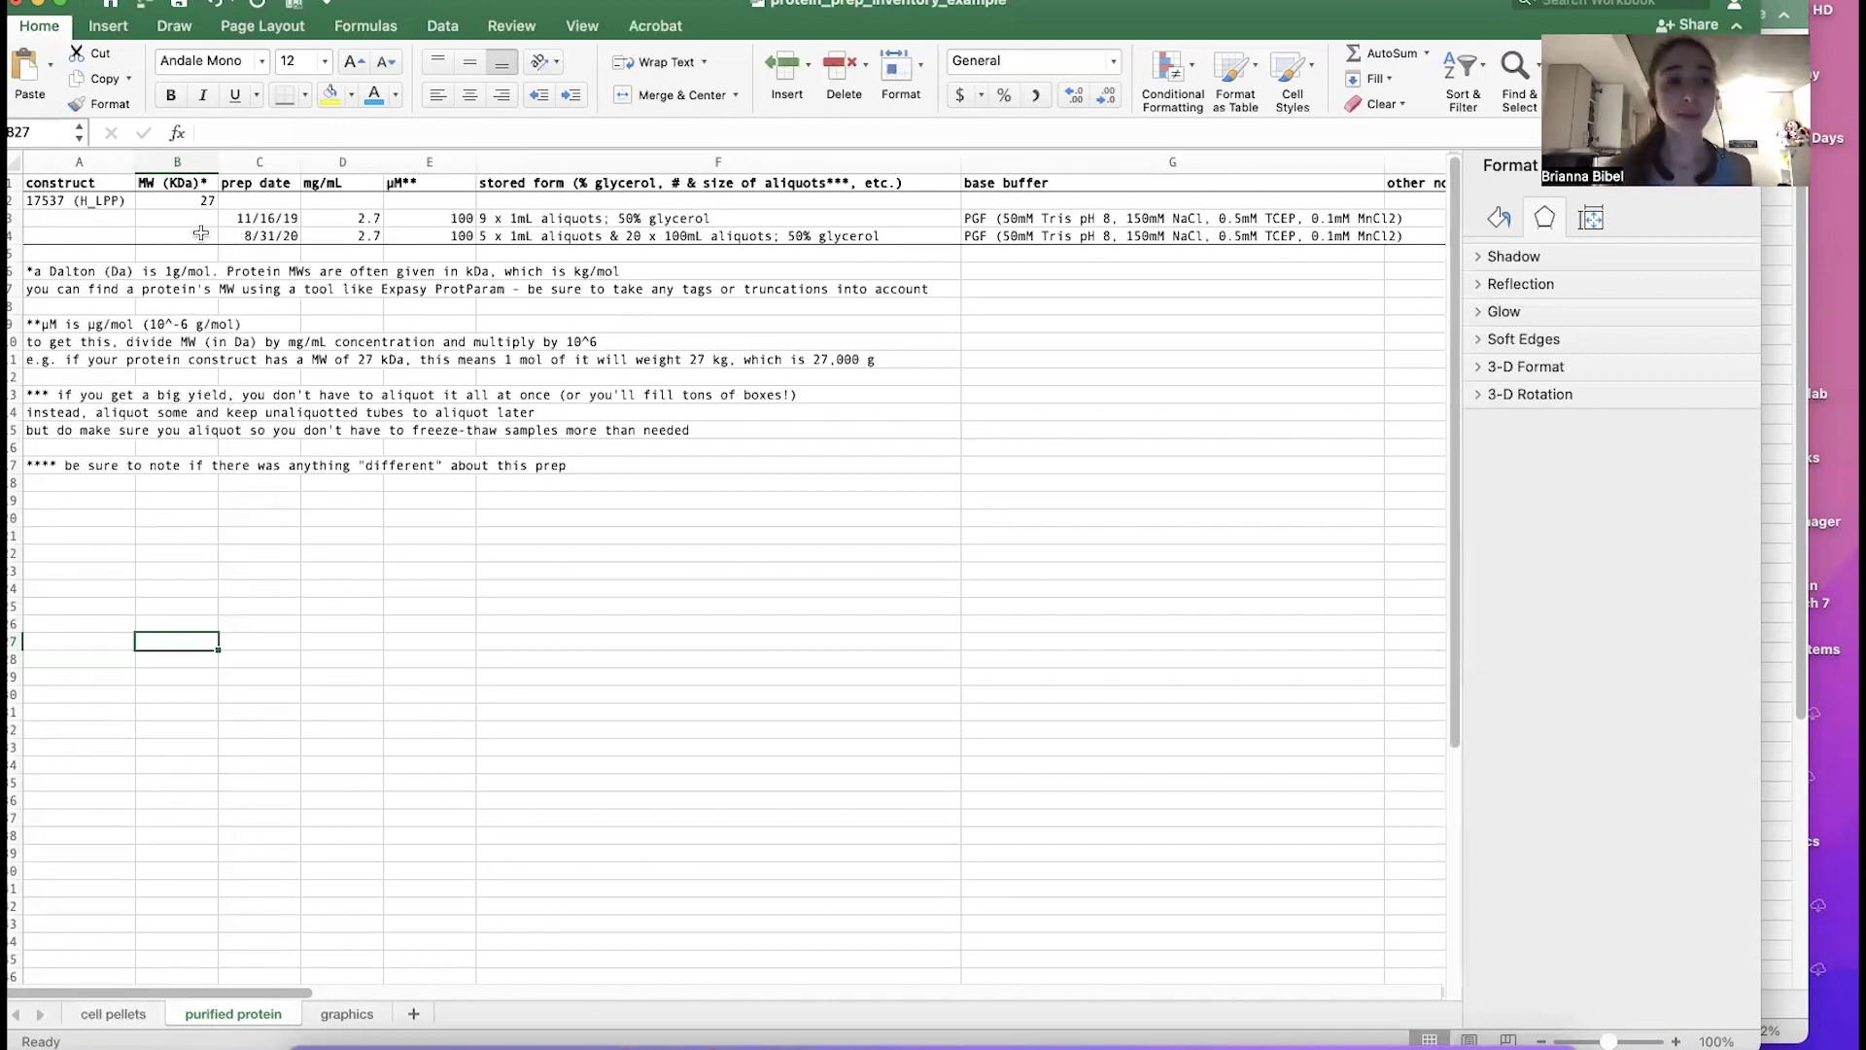
# Step: Review the cell pellets and purified protein sheets, then return to the graphics infographics
pyautogui.click(125, 1015)
pyautogui.click(261, 841)
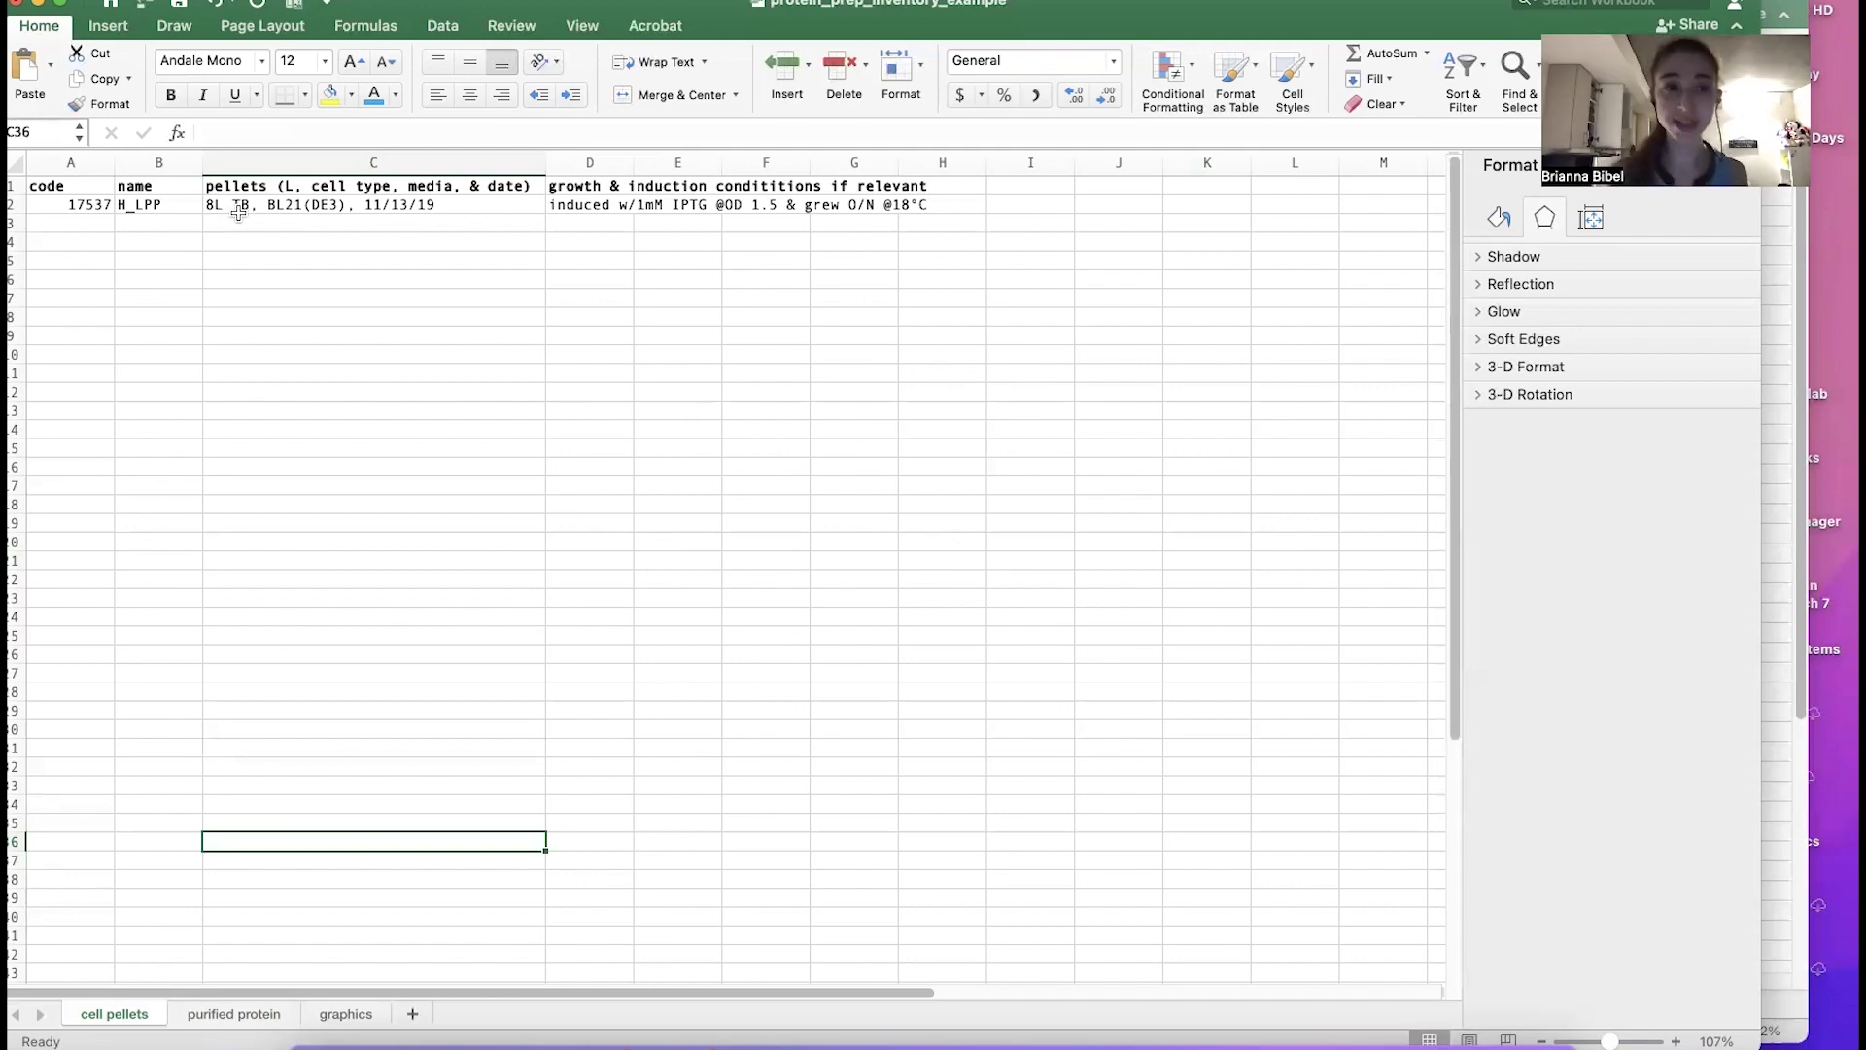
pyautogui.click(244, 1015)
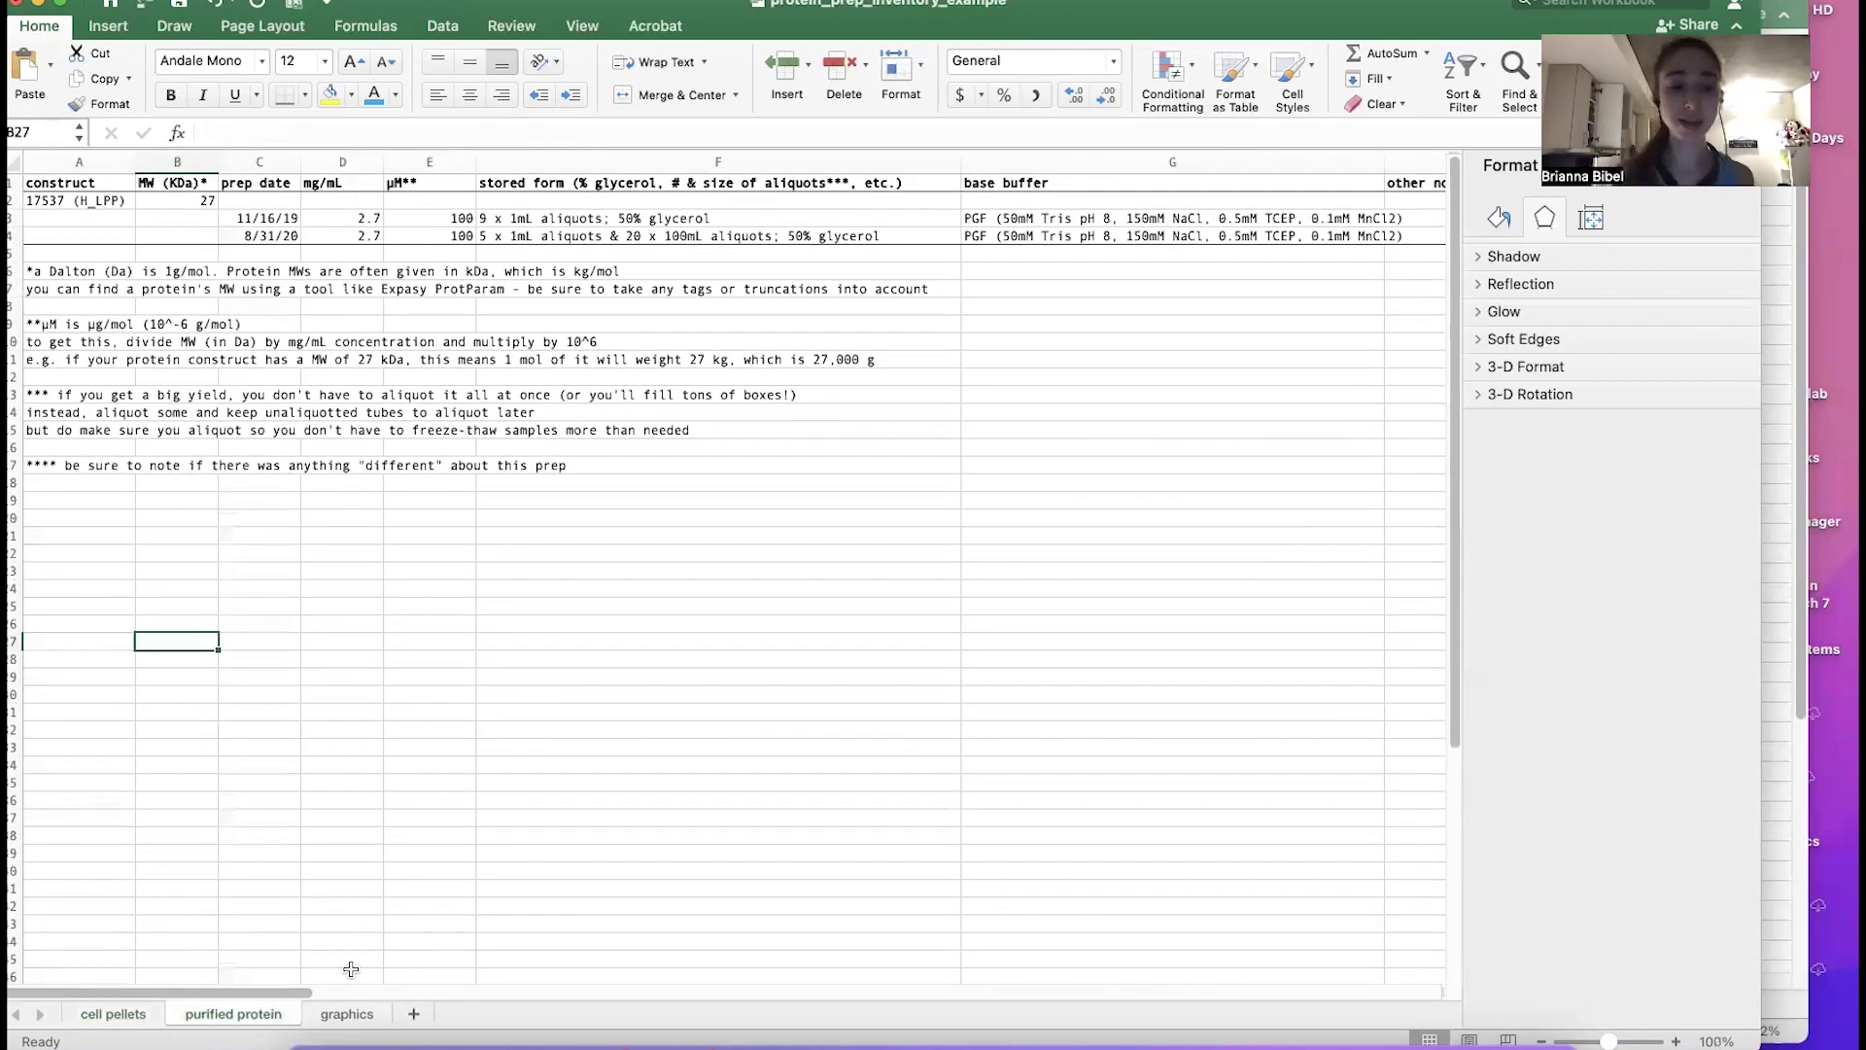
pyautogui.click(331, 1015)
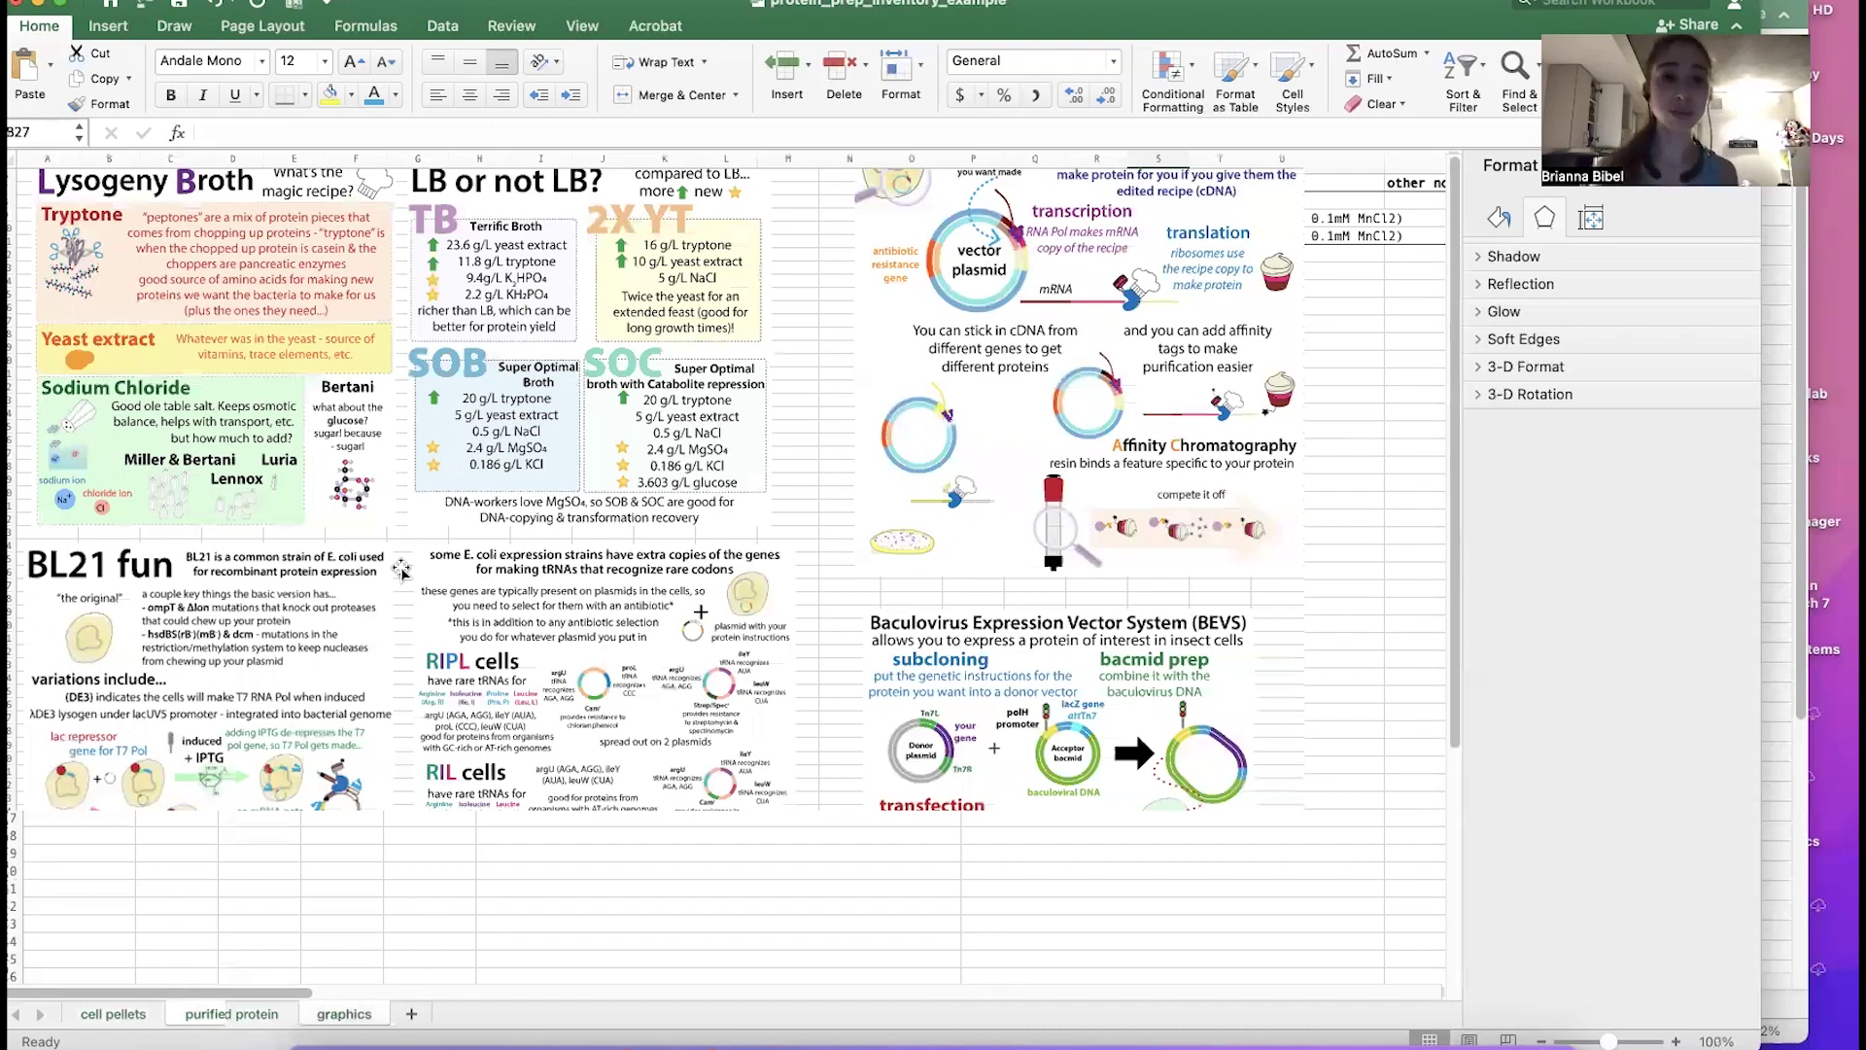
# Step: Compare the graphics infographics with the cell pellets sheet, finishing on the 17537 H_LPP pellet log
pyautogui.scroll(-3, 479, 328)
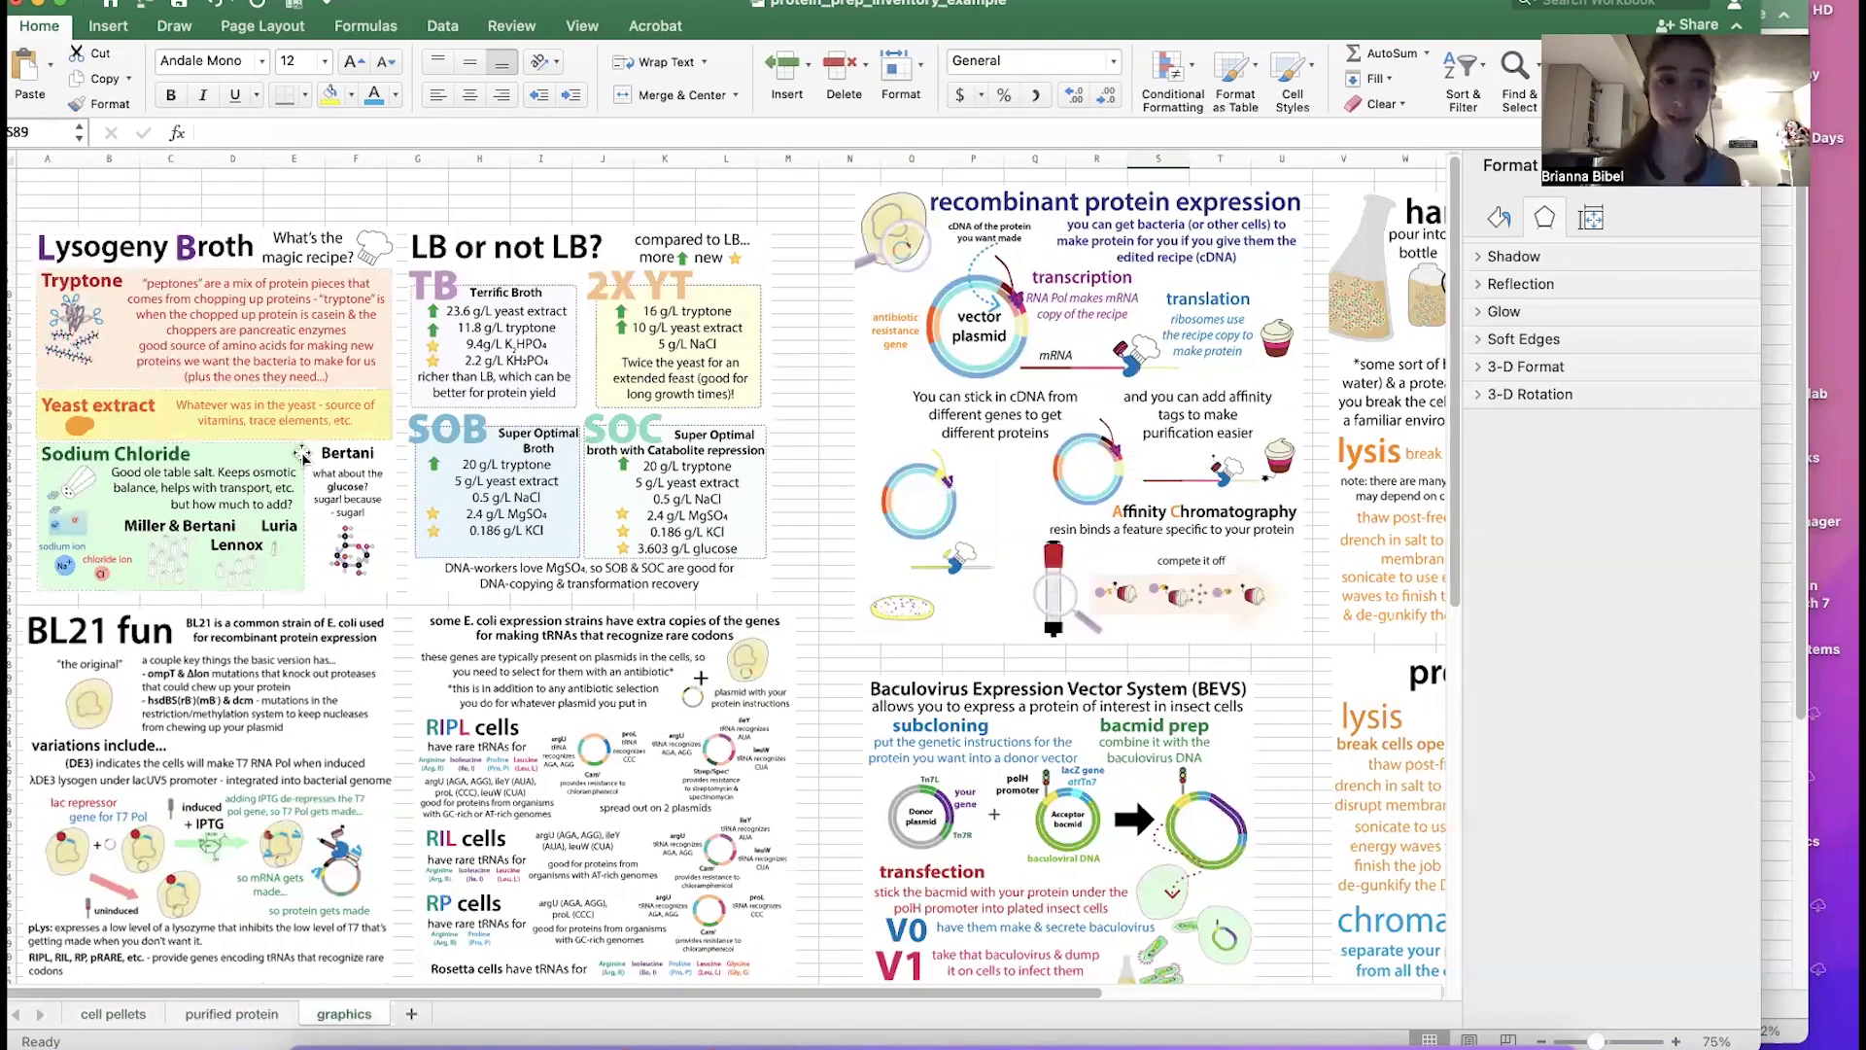
pyautogui.click(116, 1015)
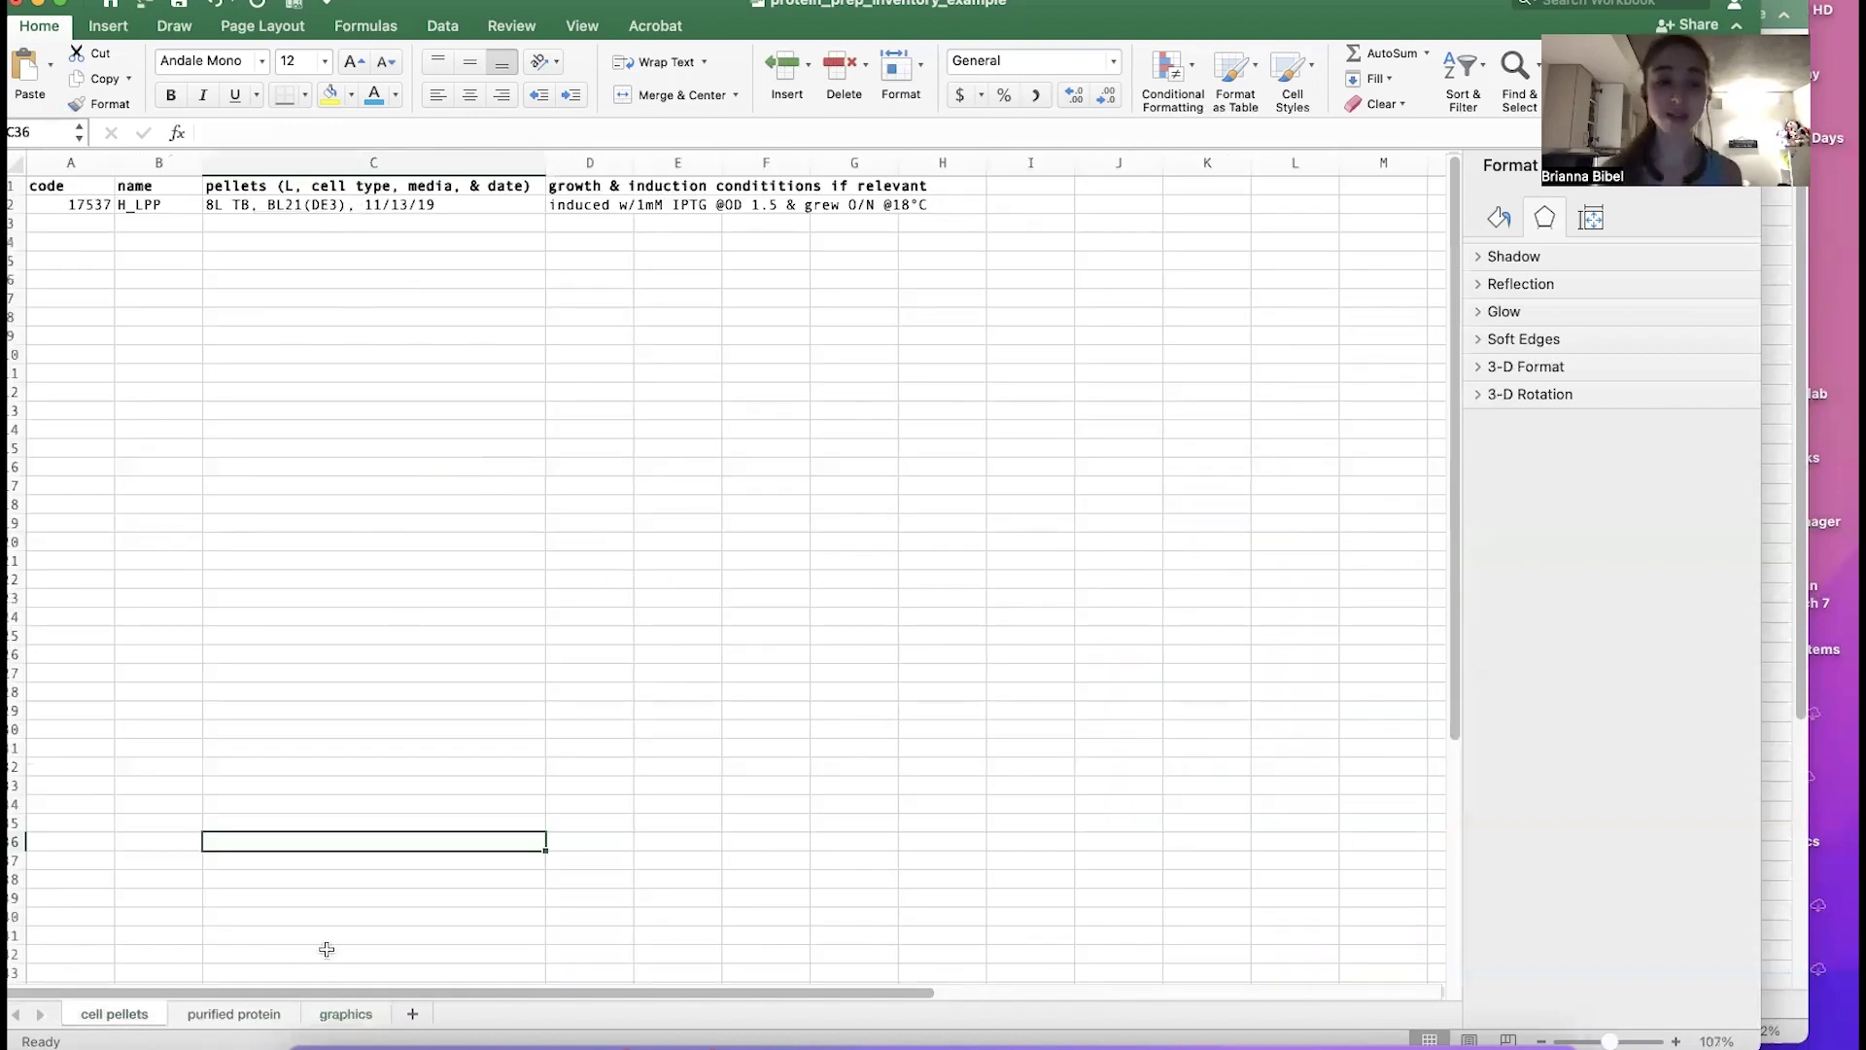
pyautogui.click(357, 1014)
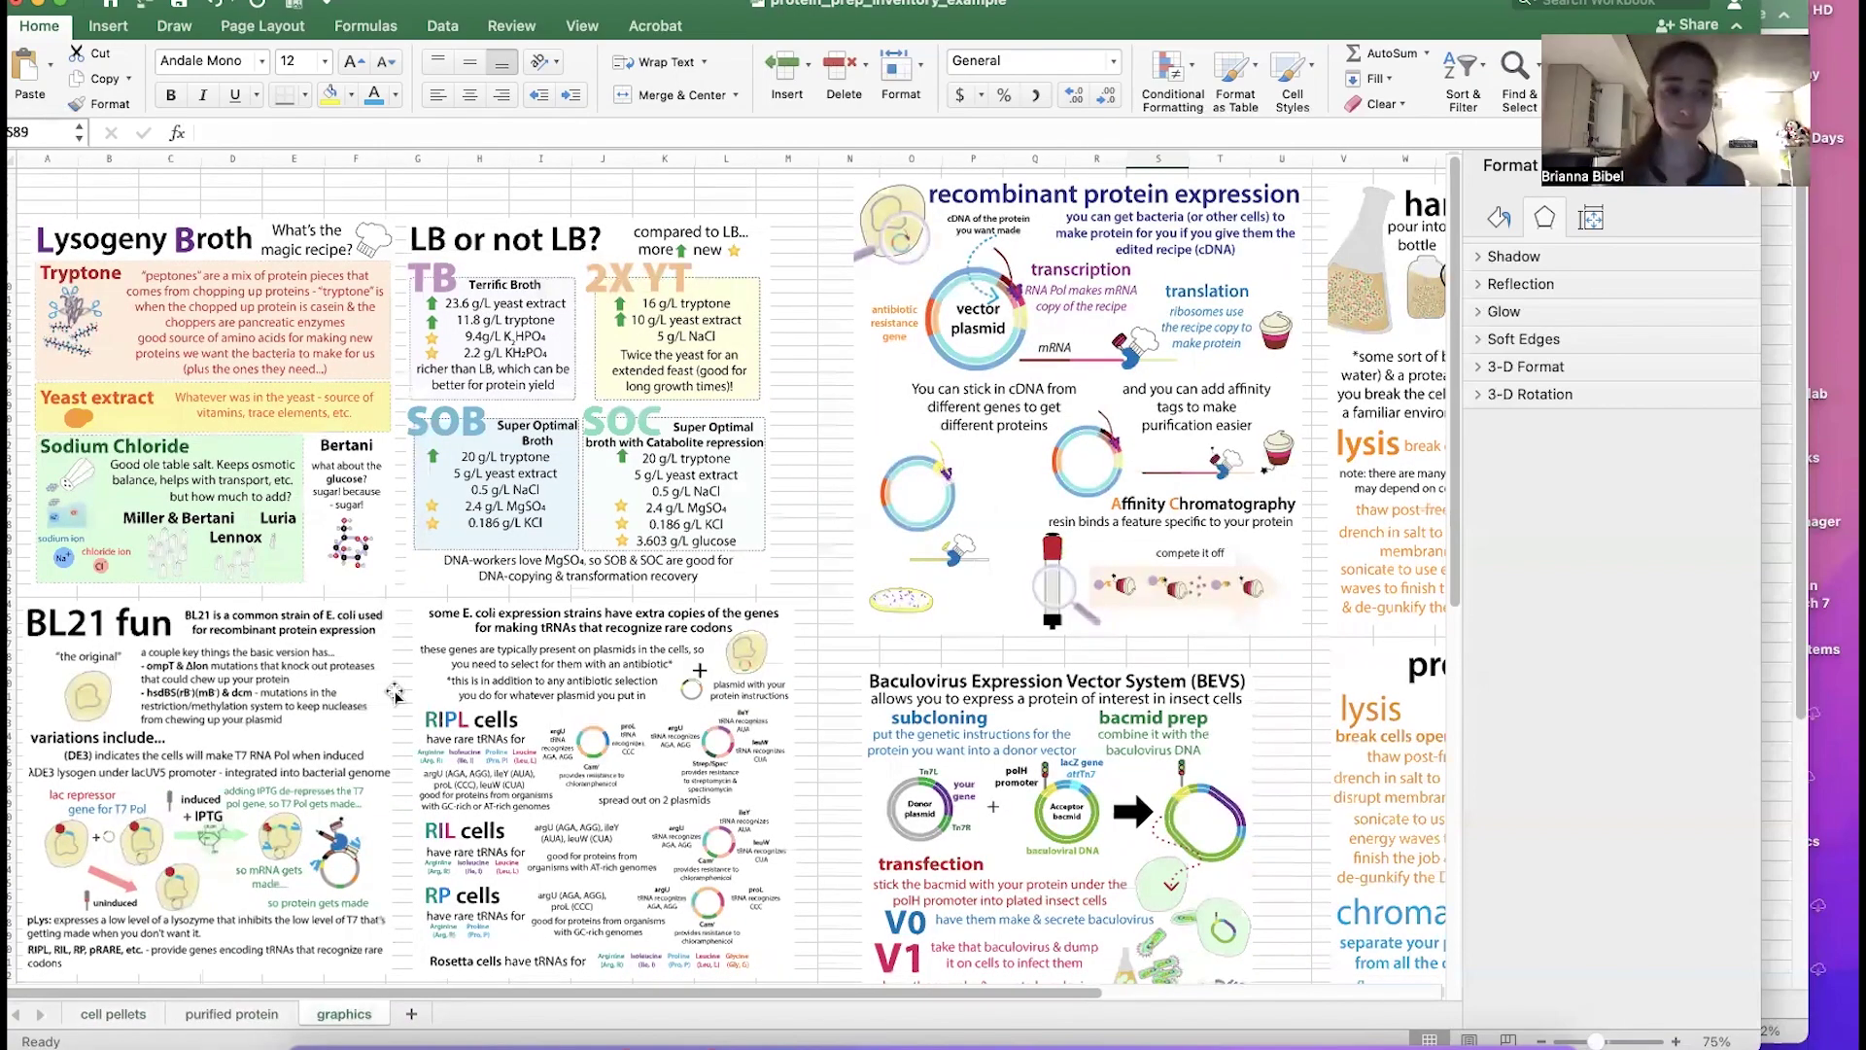
pyautogui.scroll(-3, 261, 549)
pyautogui.scroll(2, 257, 544)
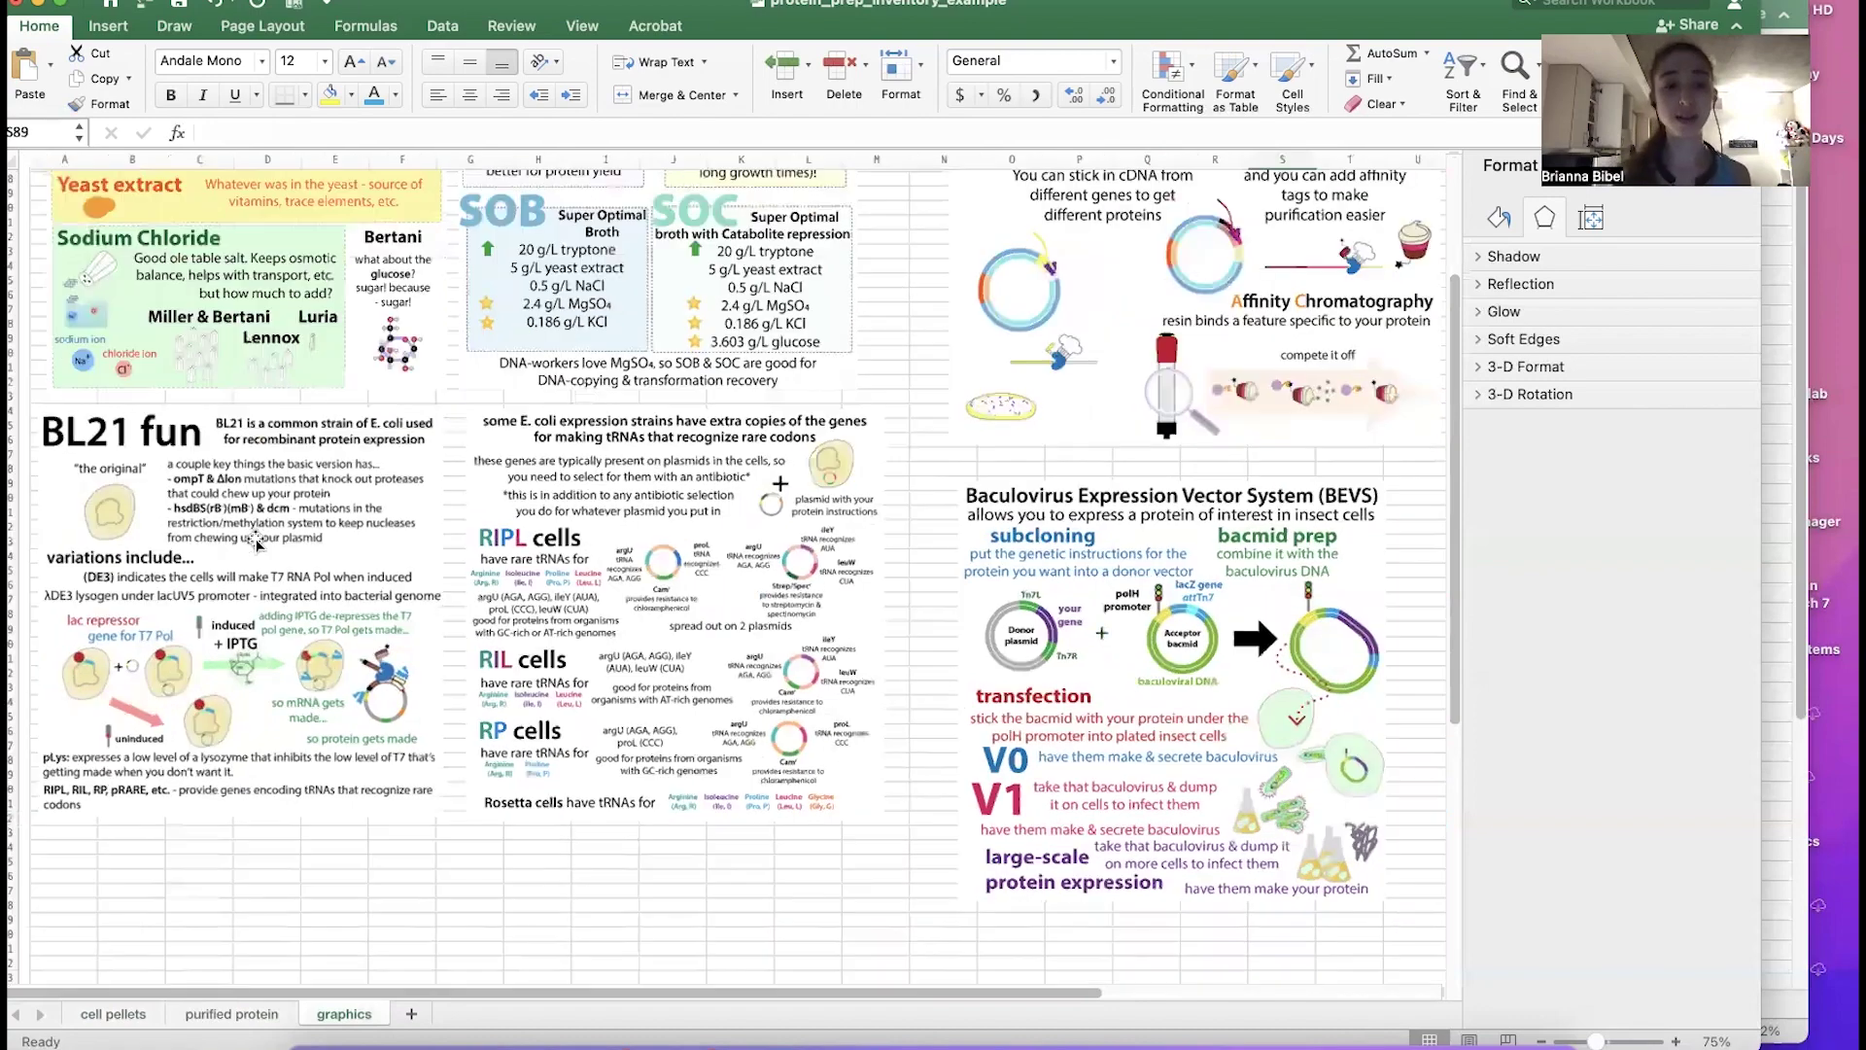
pyautogui.scroll(5, 258, 542)
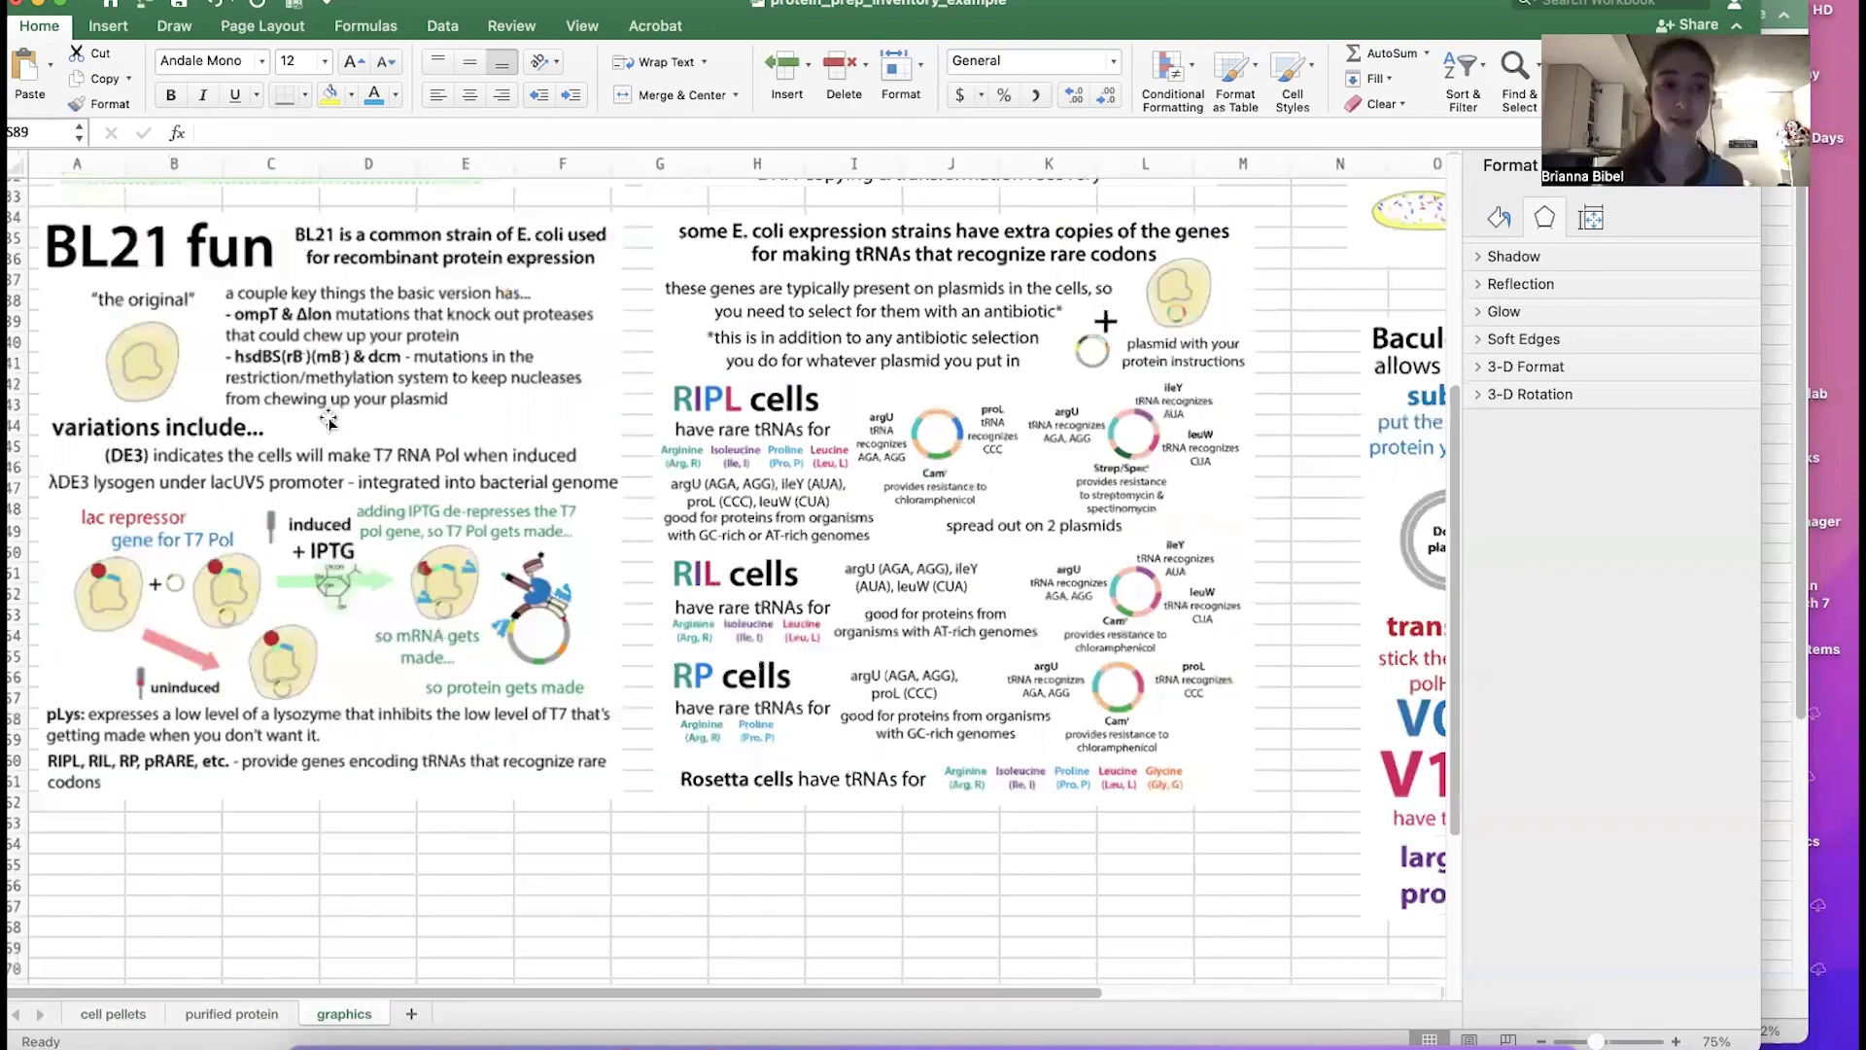
pyautogui.scroll(1, 288, 664)
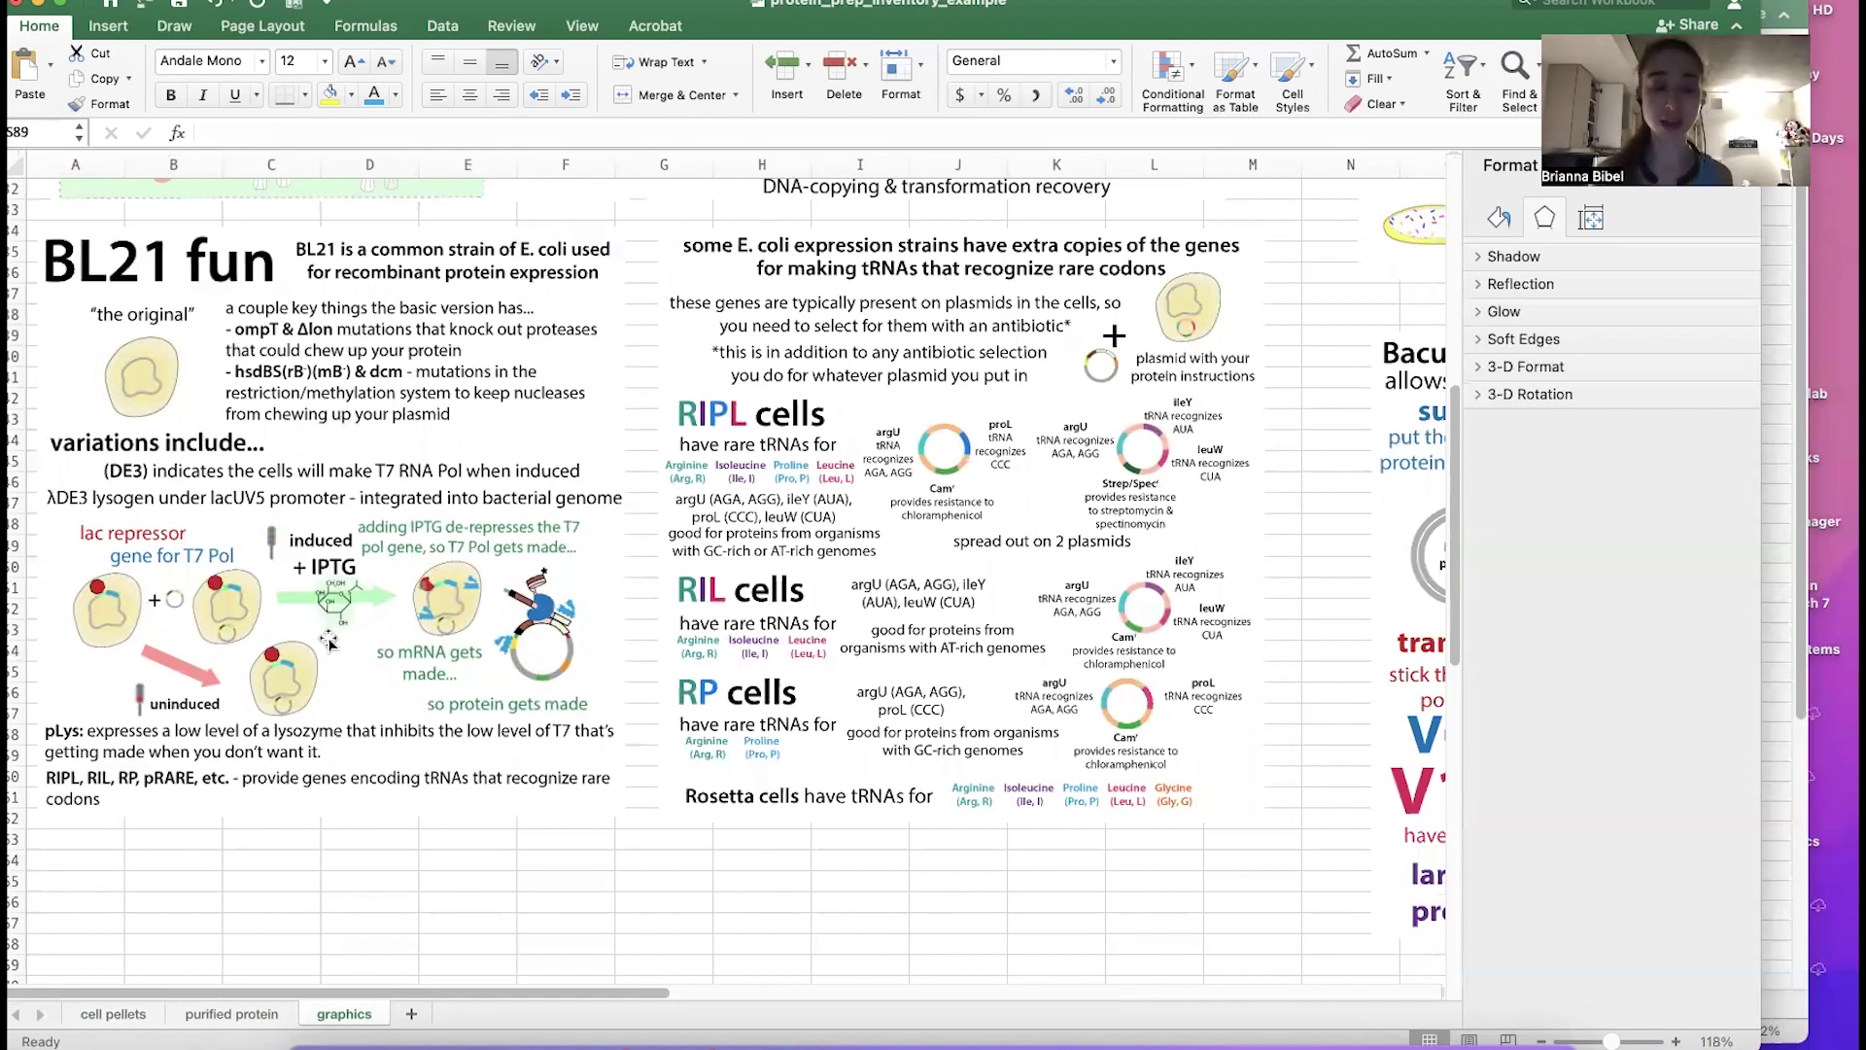
pyautogui.click(137, 1015)
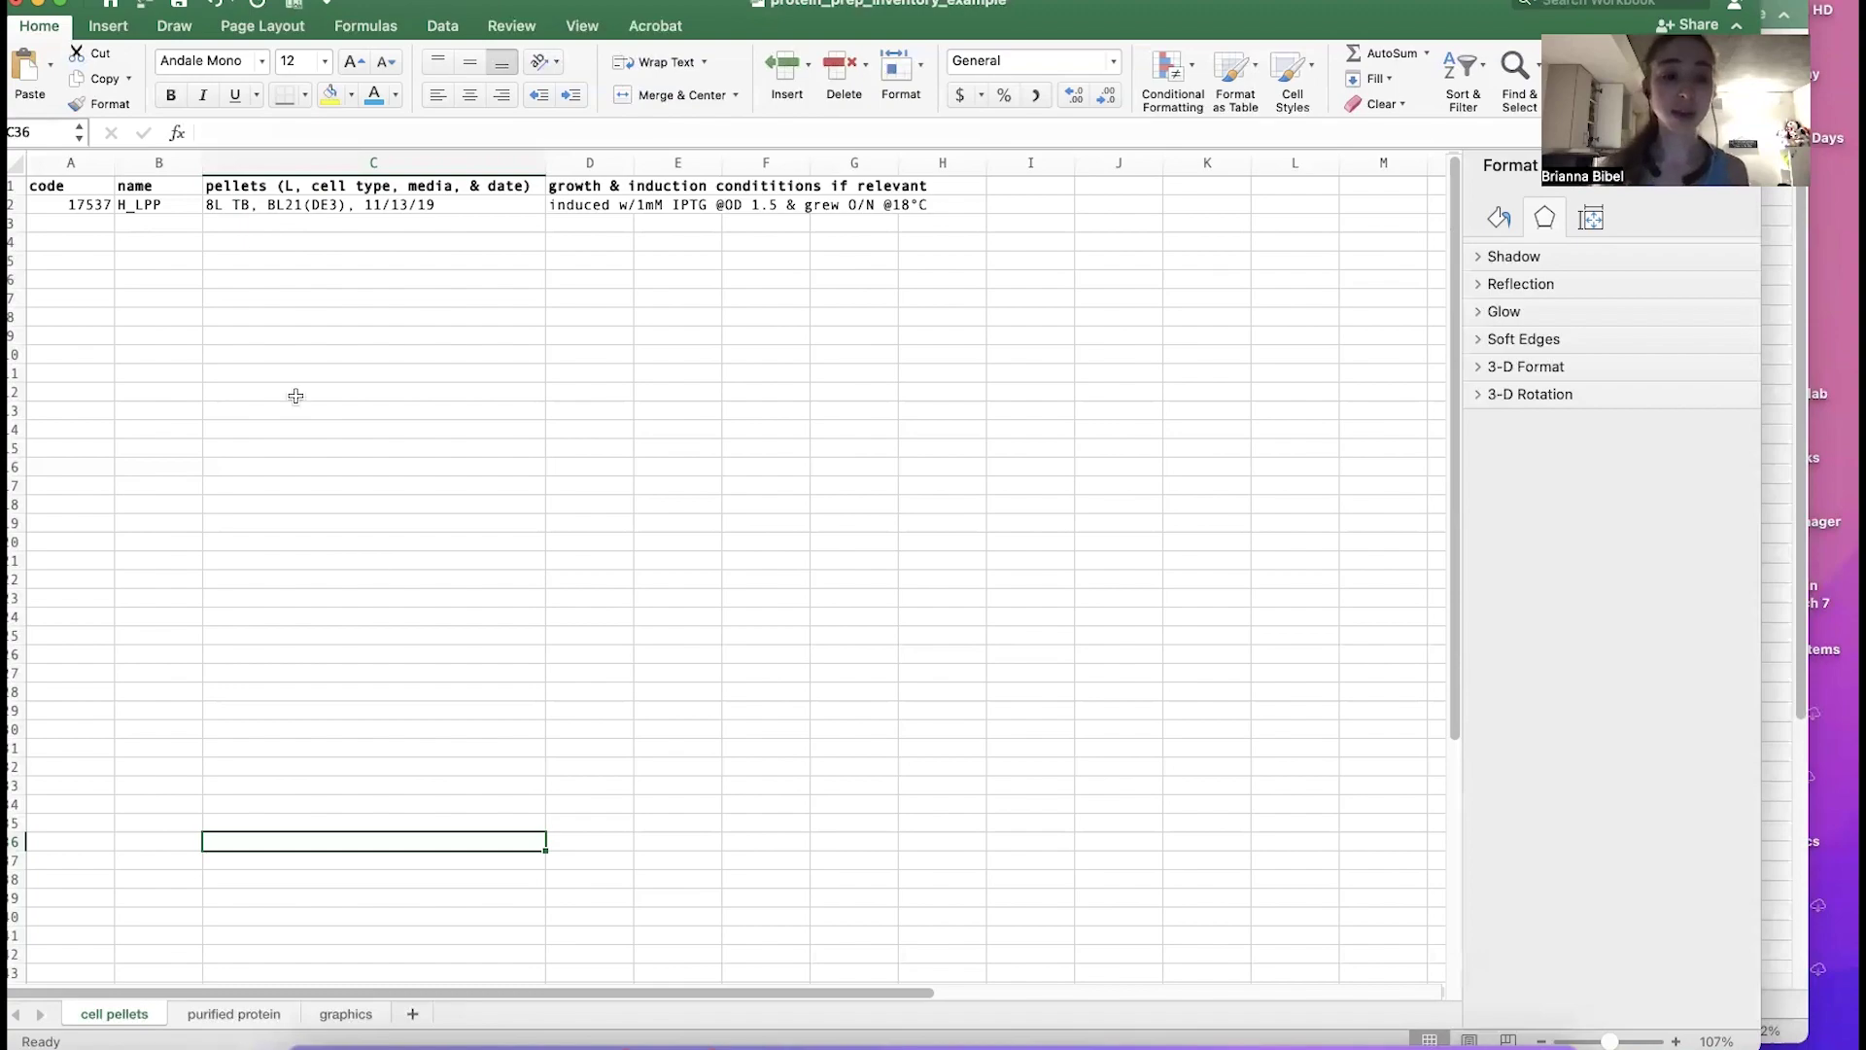
# Step: View the lab photo on graphics, return to cell pellets, and lower the window to reveal another workbook
pyautogui.click(329, 1015)
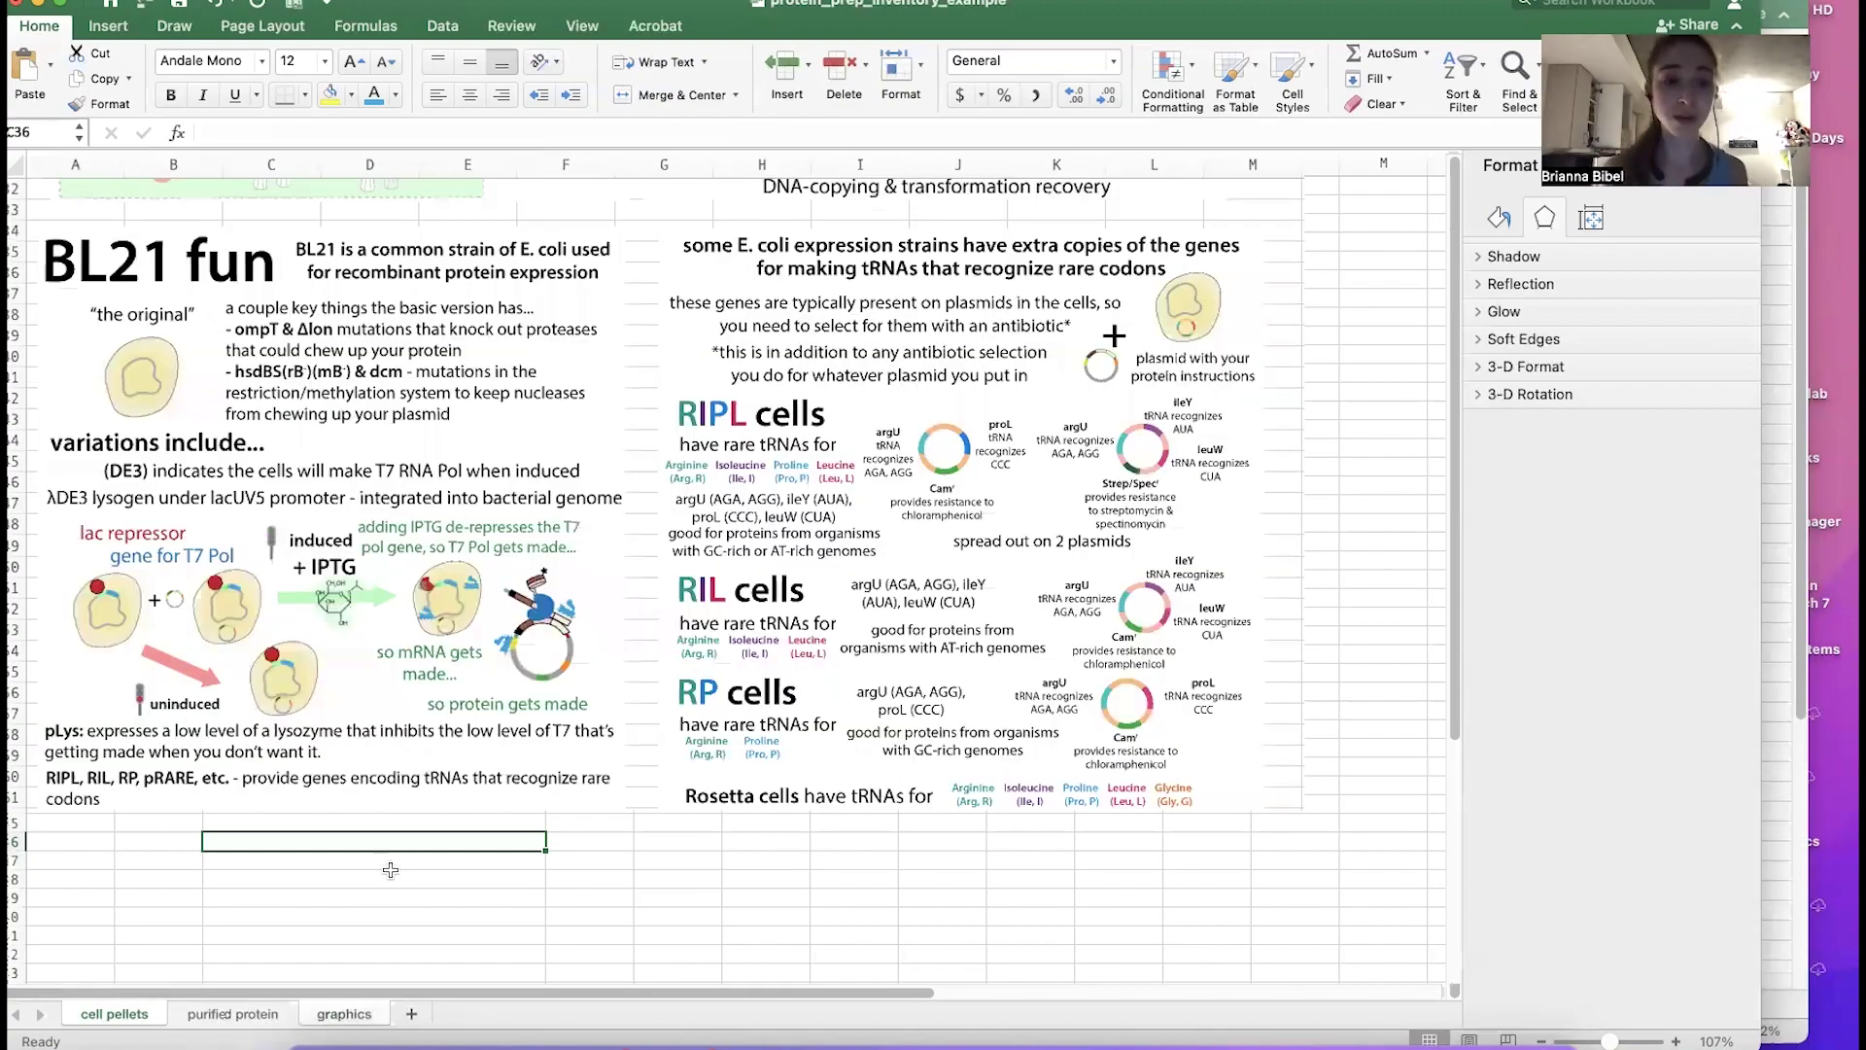
pyautogui.scroll(5, 674, 437)
pyautogui.hscroll(10, 674, 438)
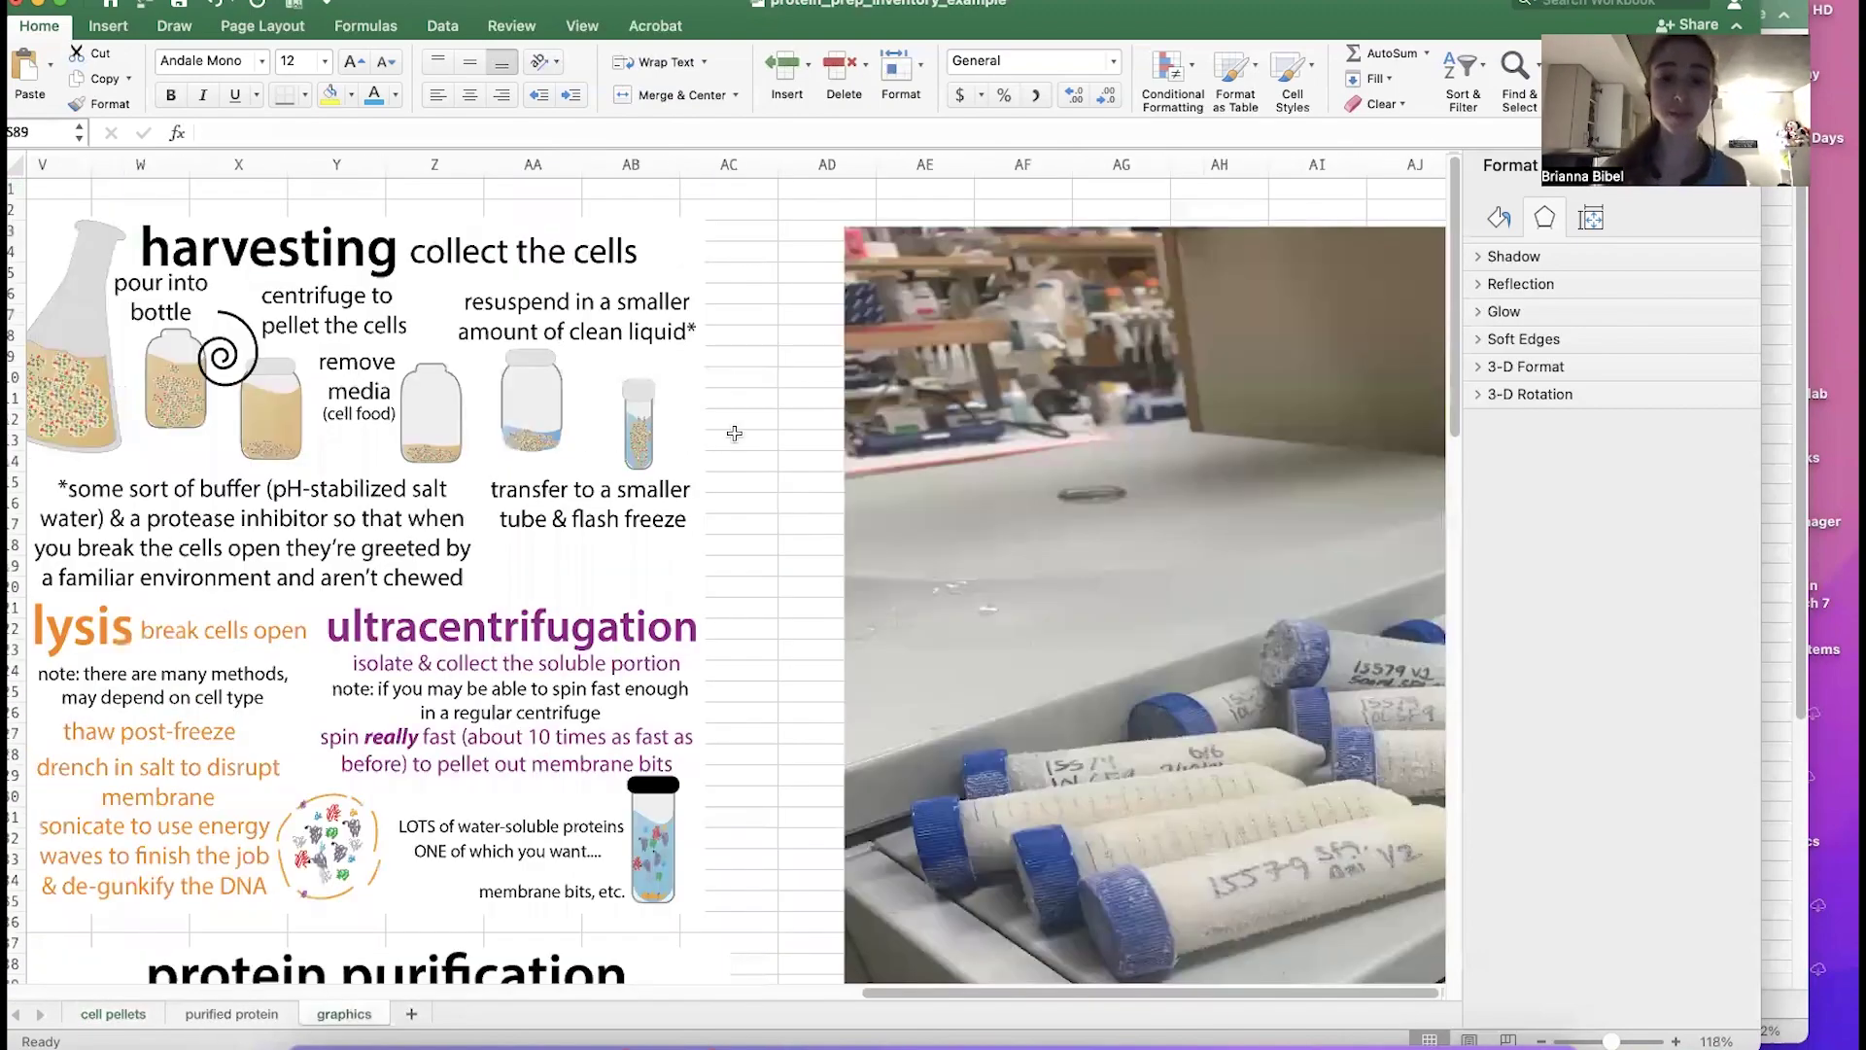
pyautogui.hscroll(4, 1161, 494)
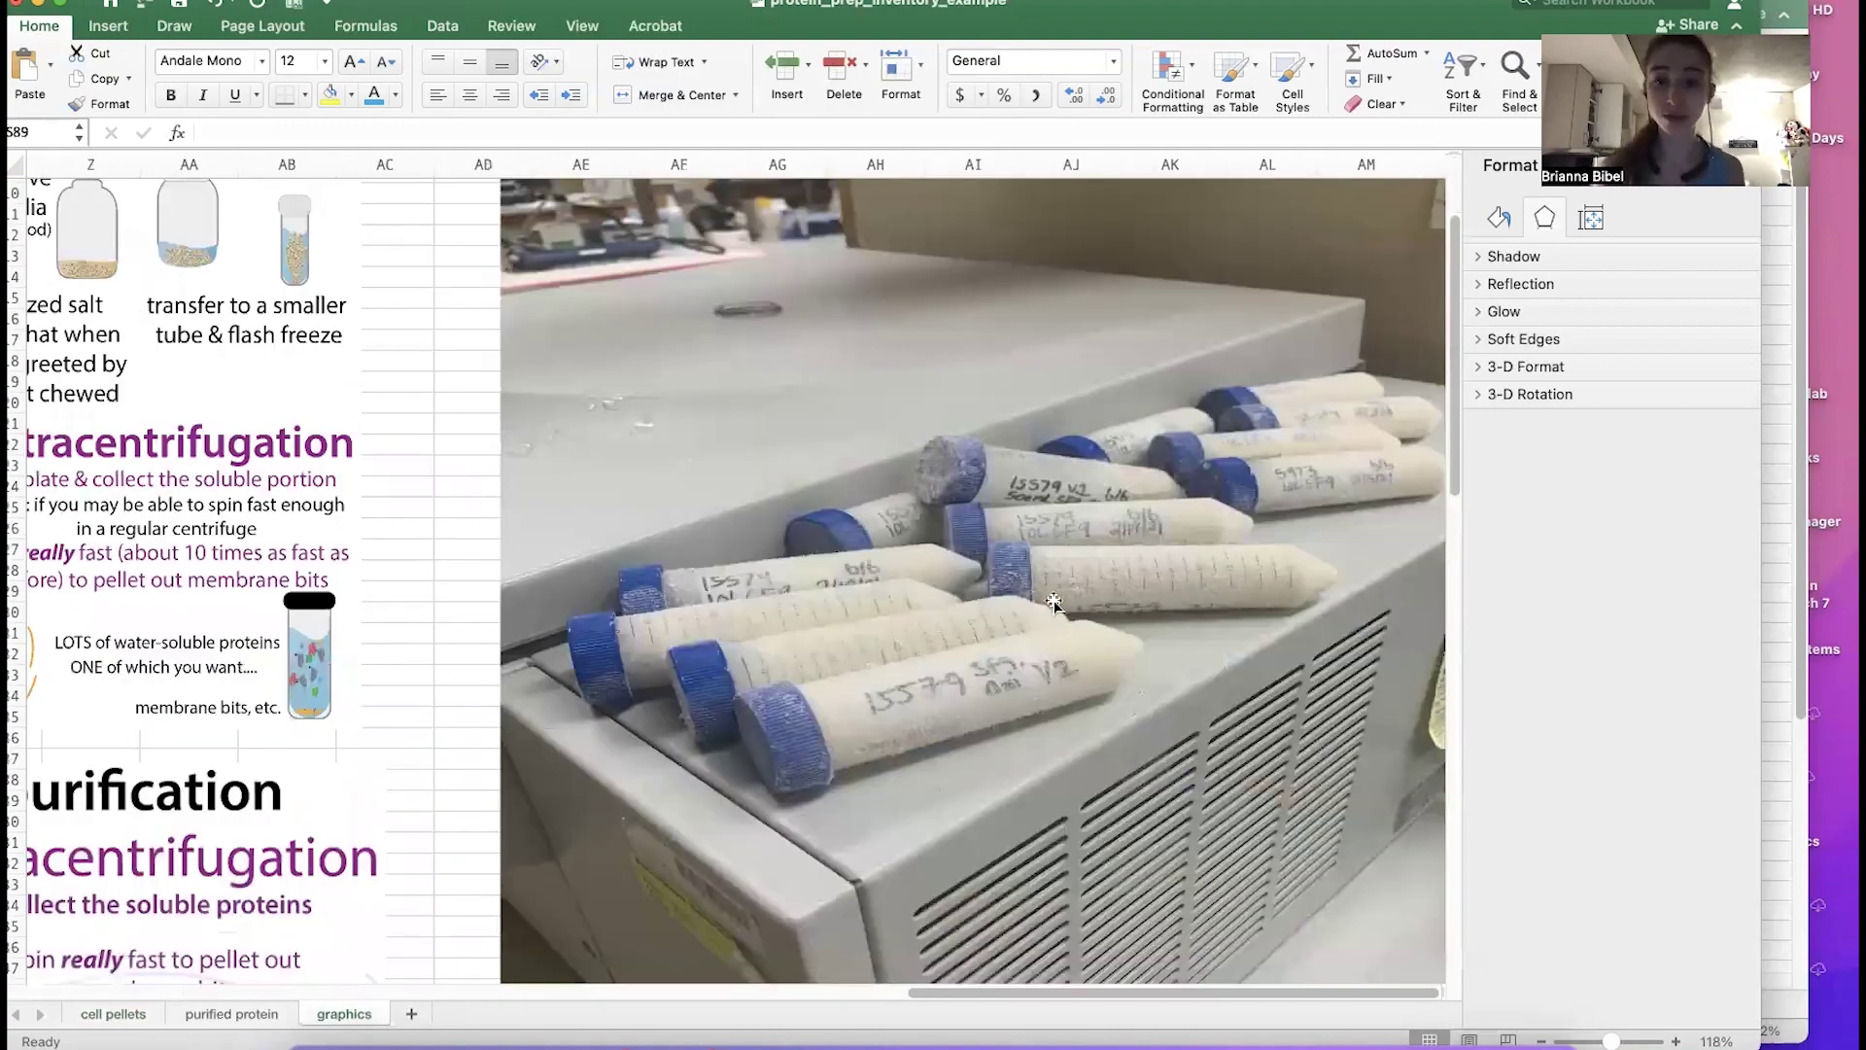
pyautogui.click(119, 1014)
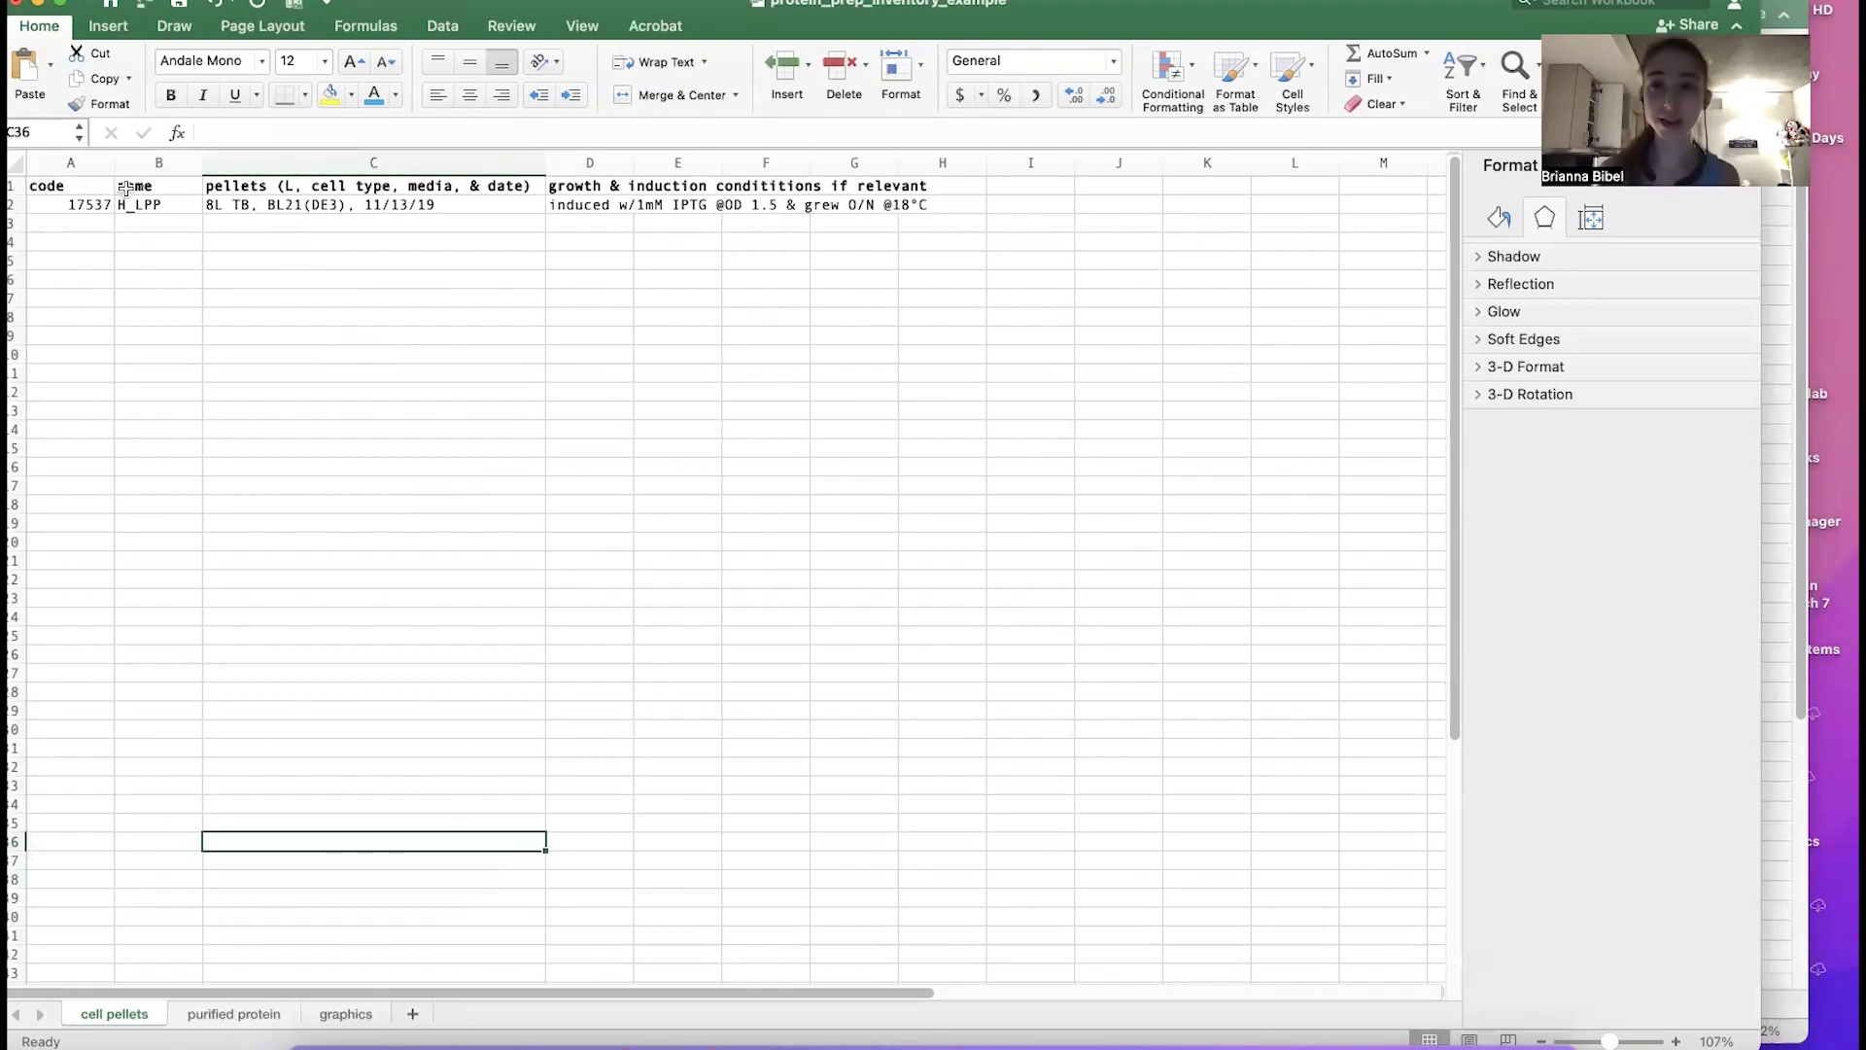
pyautogui.moveTo(588, 10); pyautogui.dragTo(606, 41)
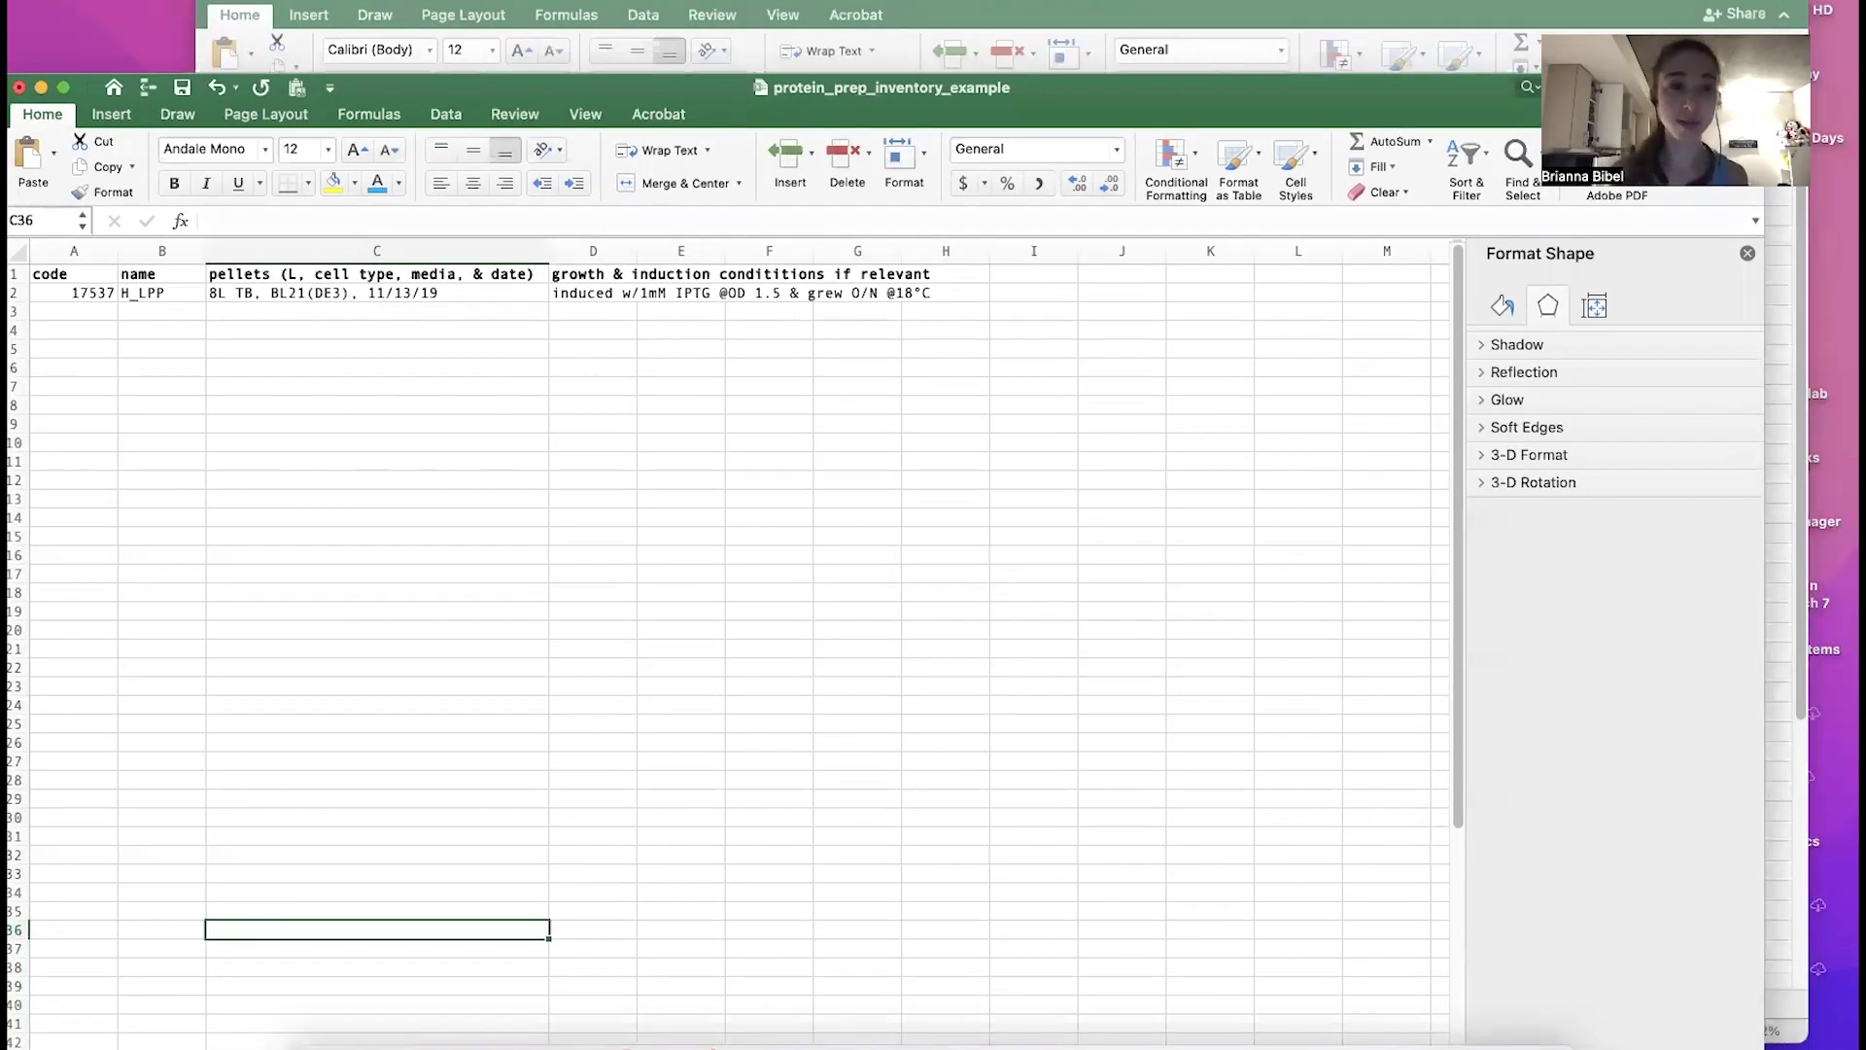
# Step: Bring protein_prep_inventory_example forward, select the H_LPP pellet details, and move its window back up
pyautogui.click(607, 41)
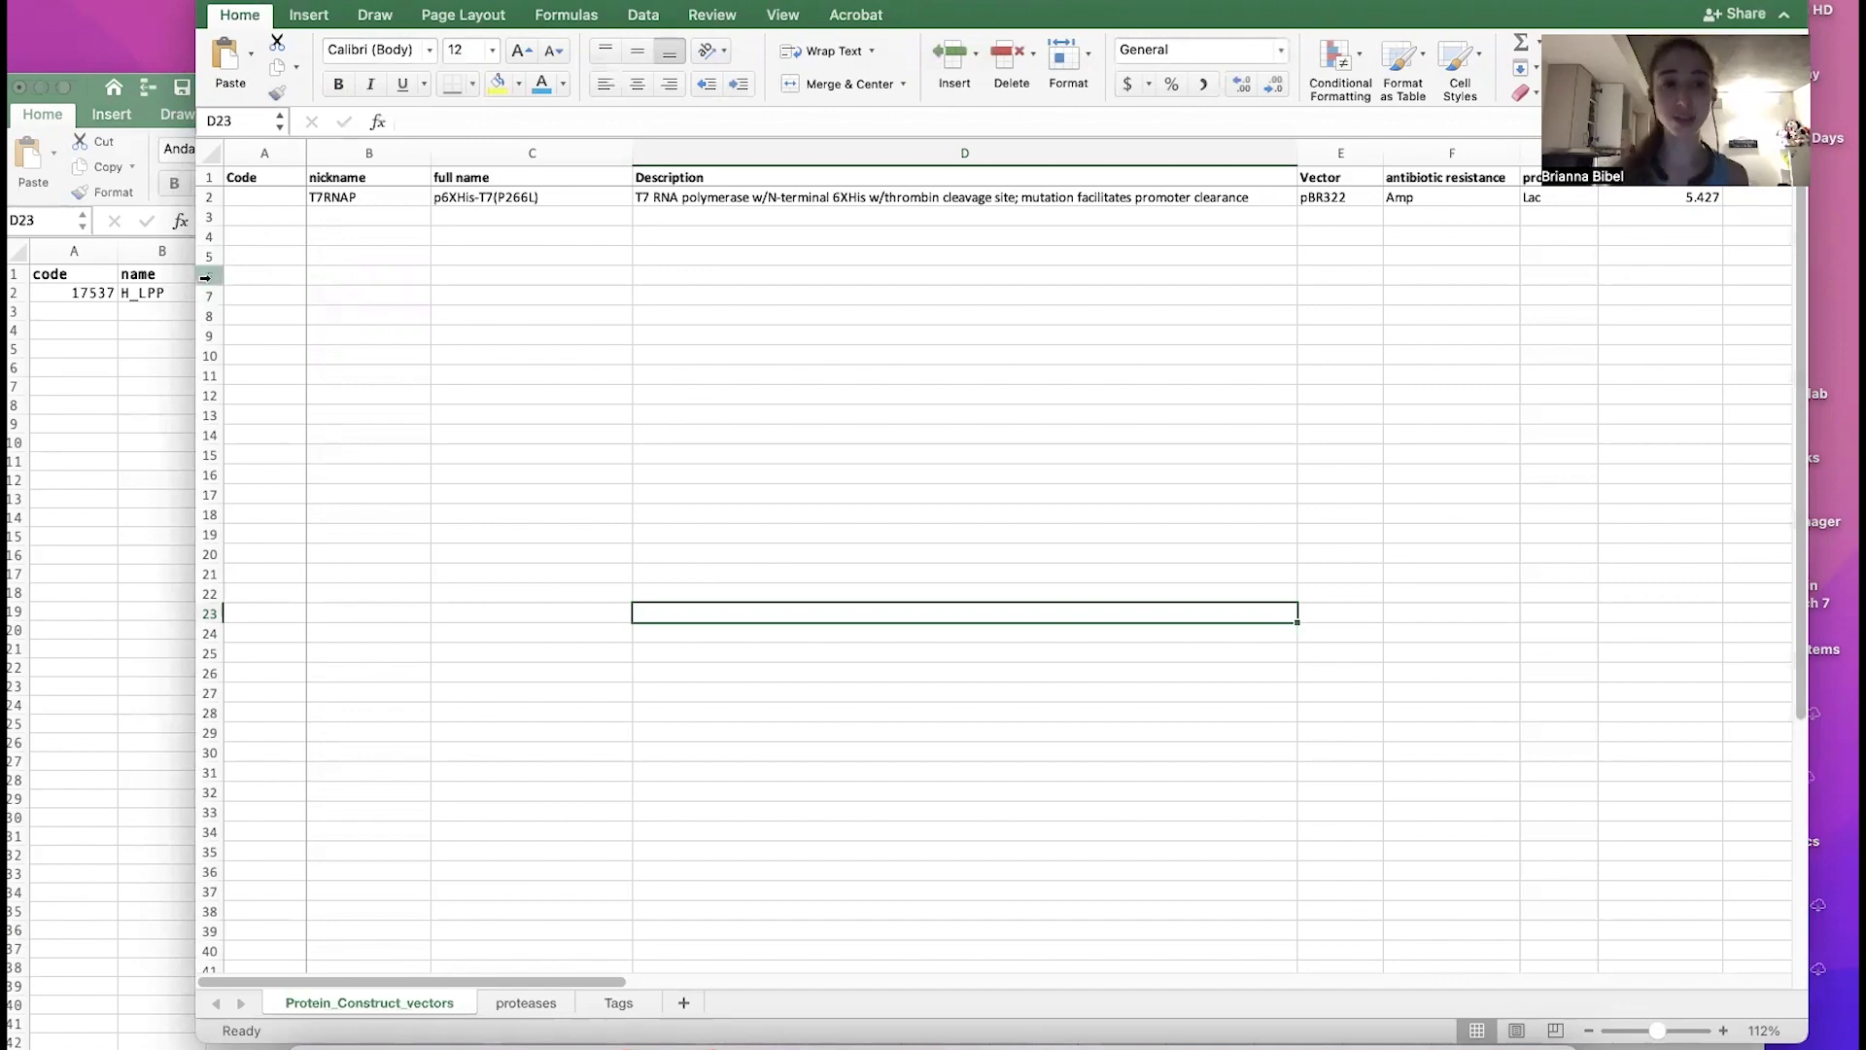
pyautogui.click(116, 397)
pyautogui.click(240, 333)
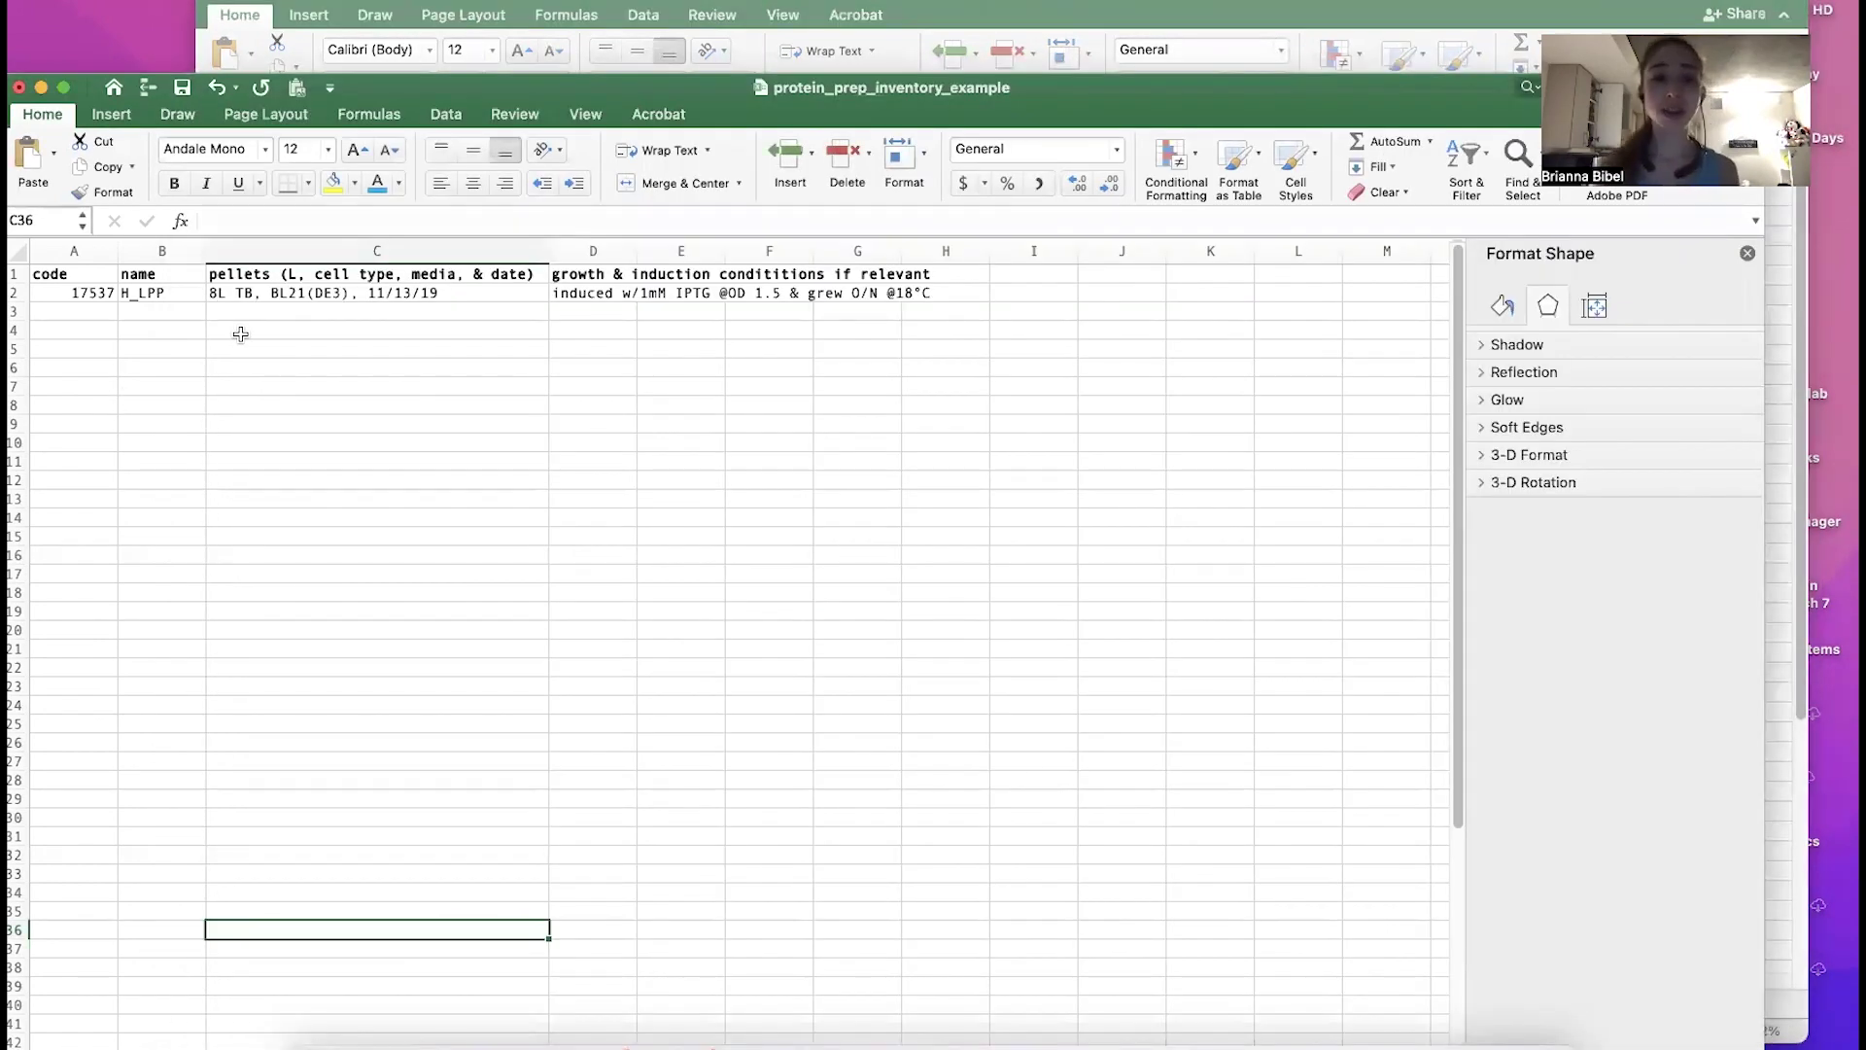
pyautogui.click(384, 287)
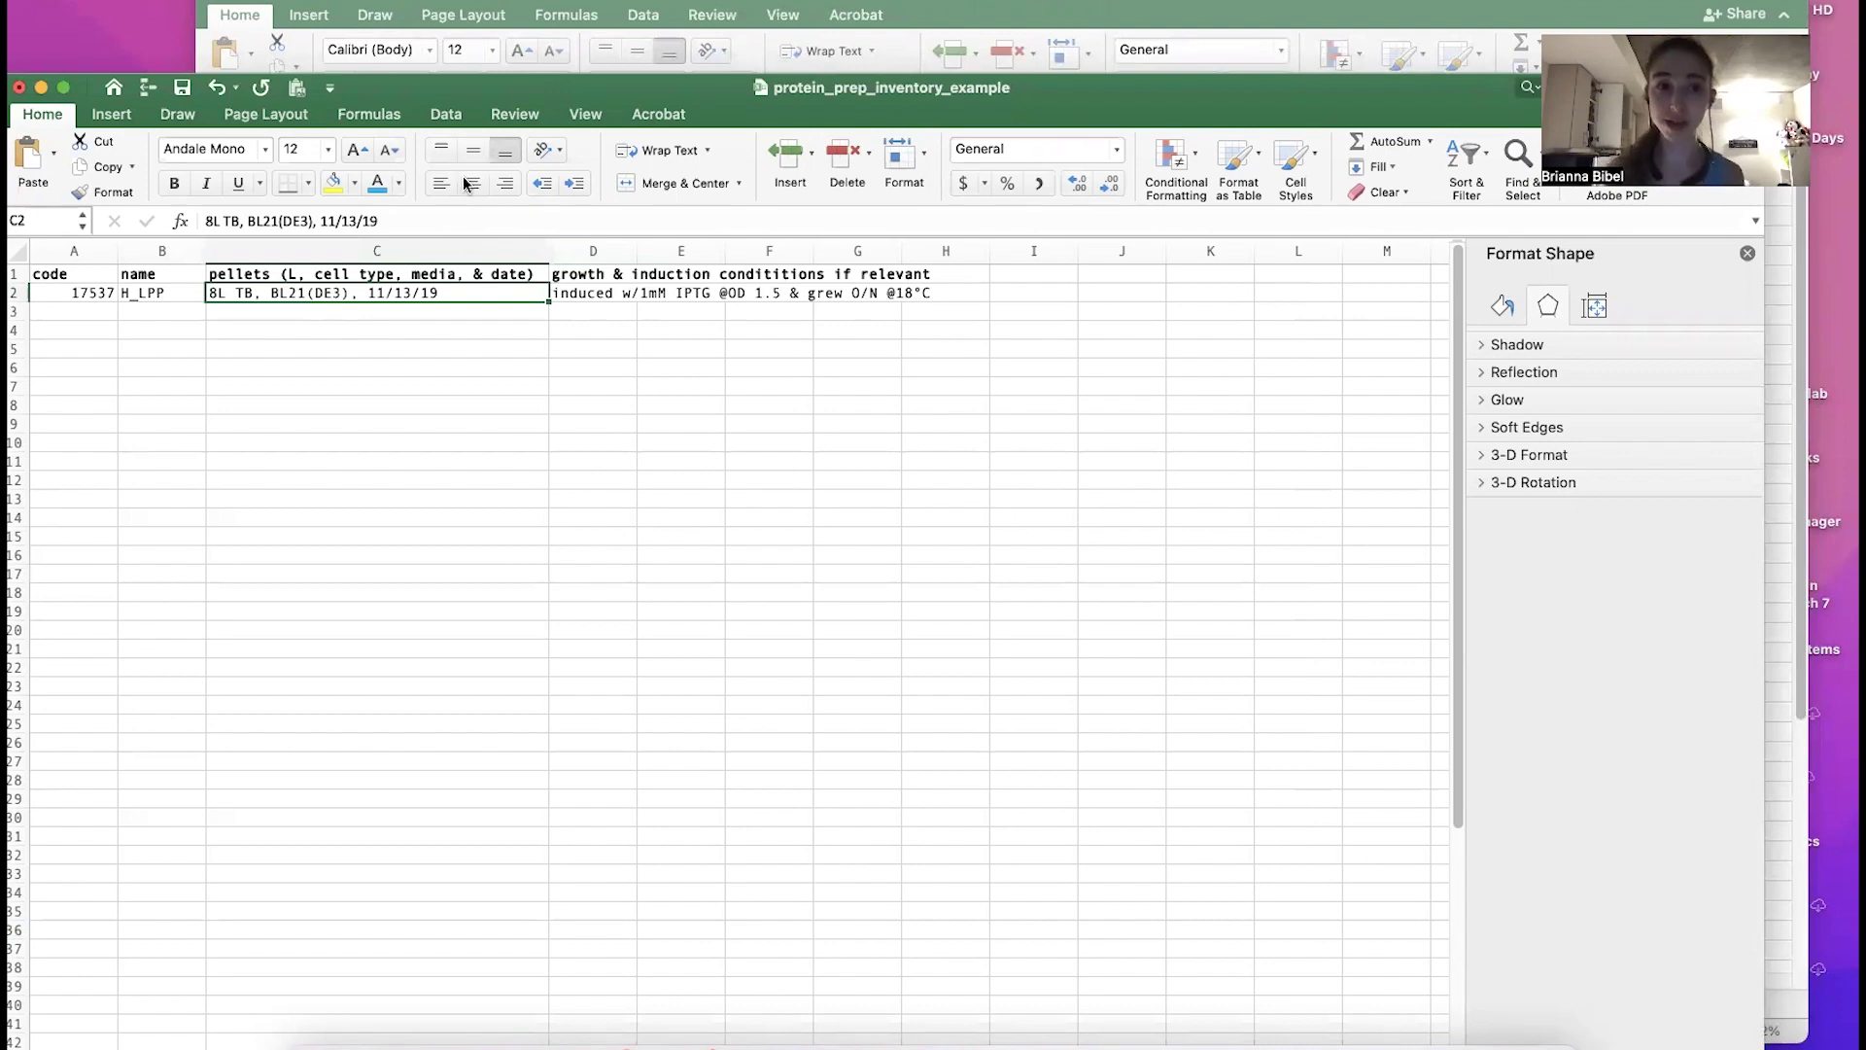
pyautogui.moveTo(453, 88); pyautogui.dragTo(465, 44)
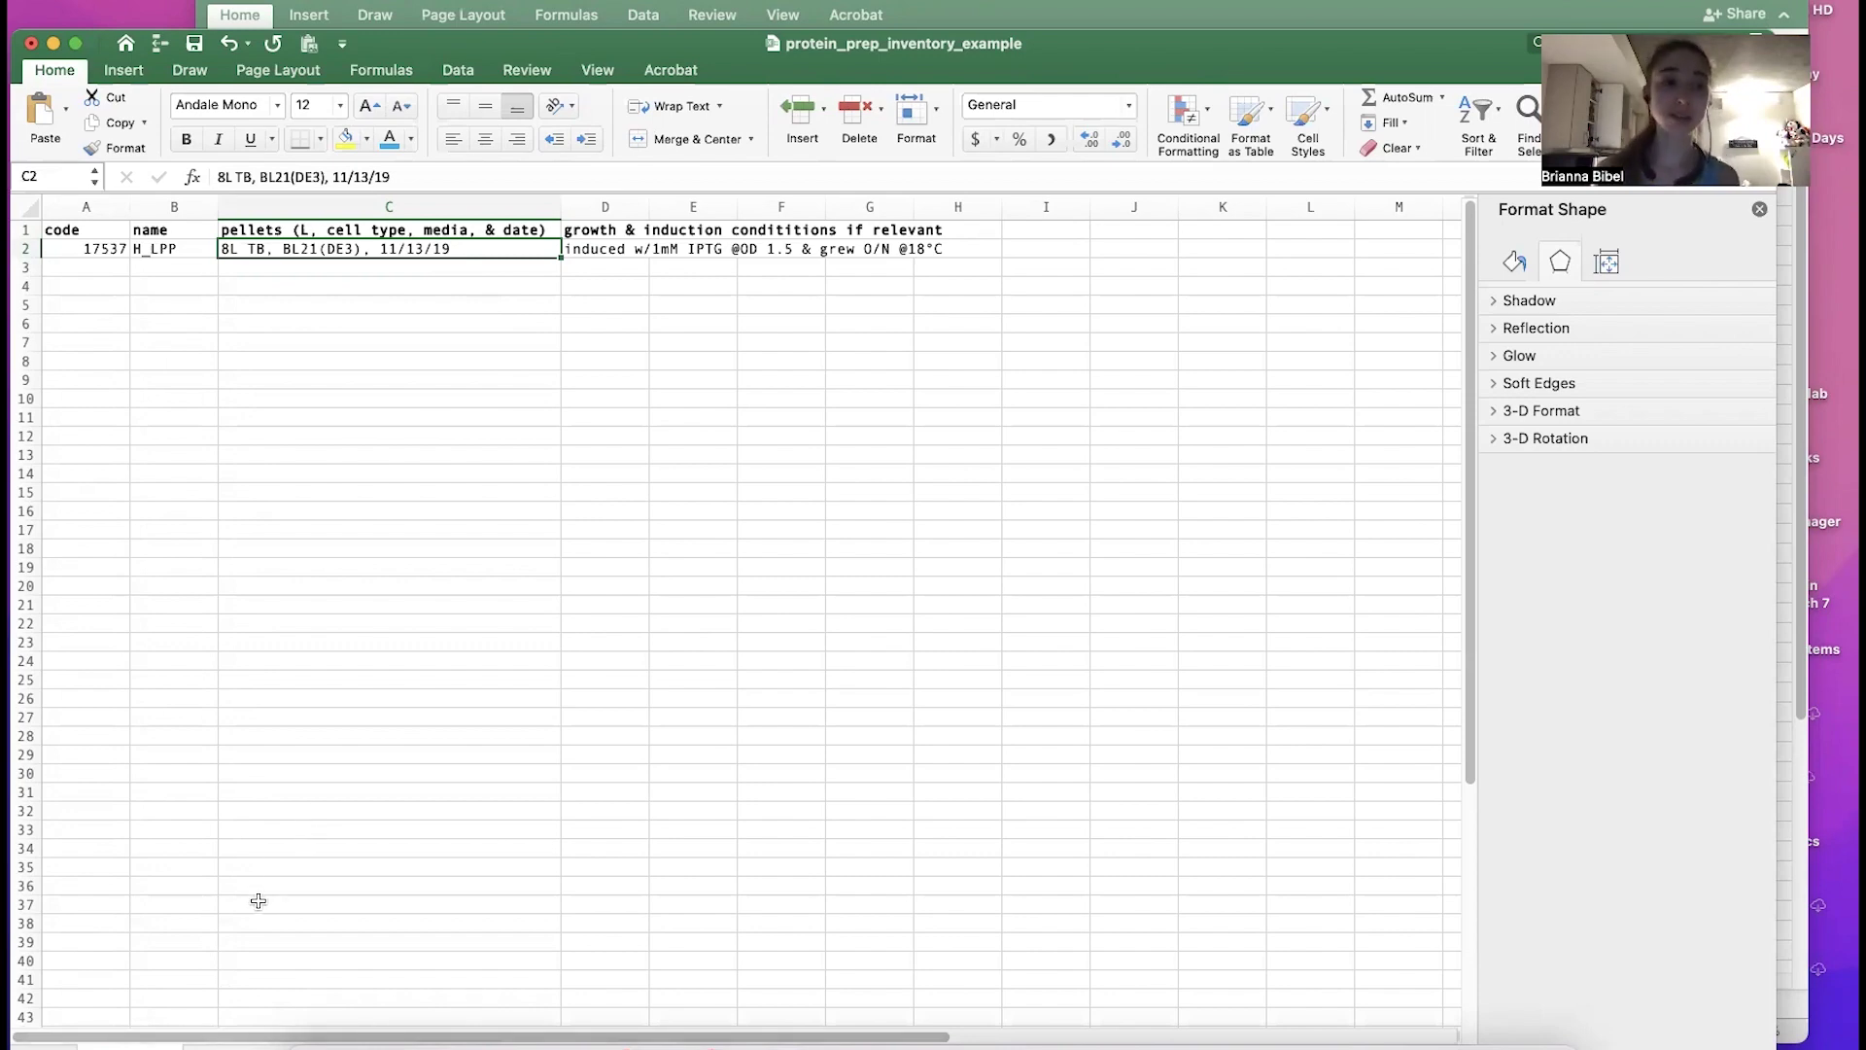
pyautogui.click(276, 861)
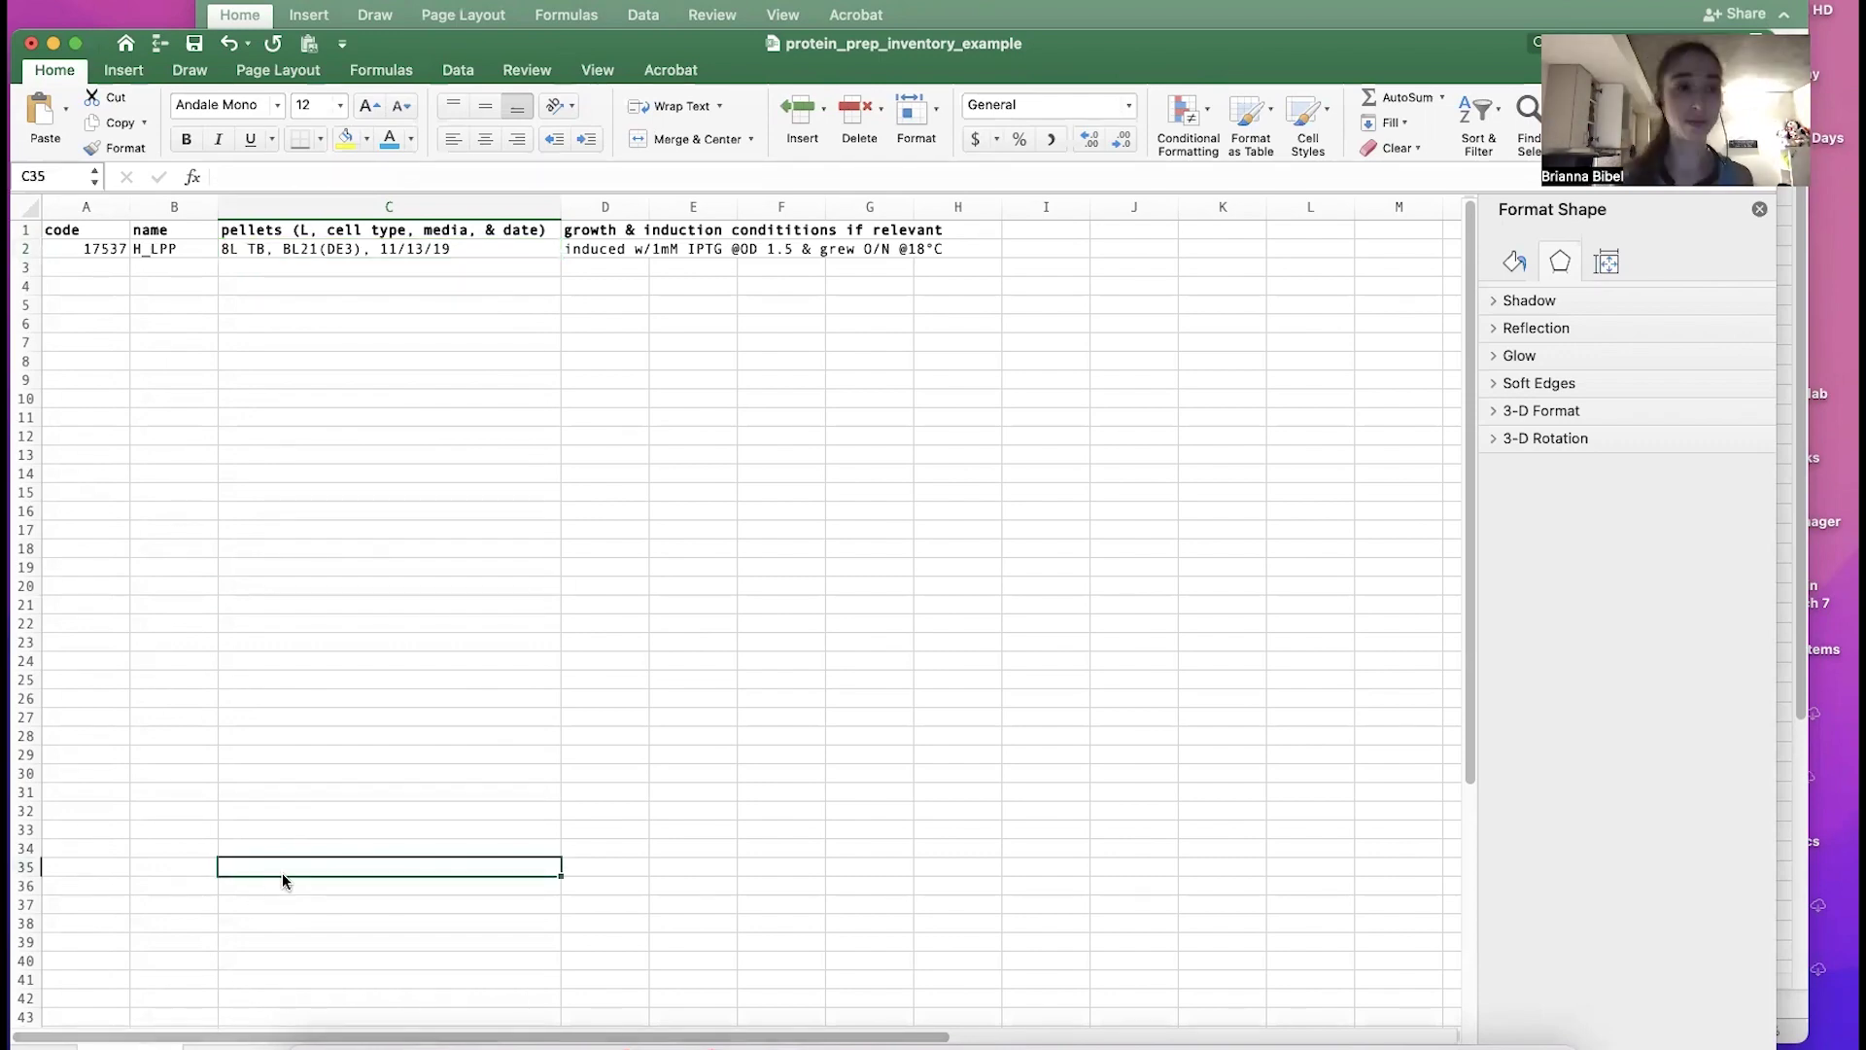
# Step: Flip between the cell pellets and purified protein sheets, settling on the two 2.7 mg/mL H_LPP preps
pyautogui.hotkey('ctrl', 'pagedown')
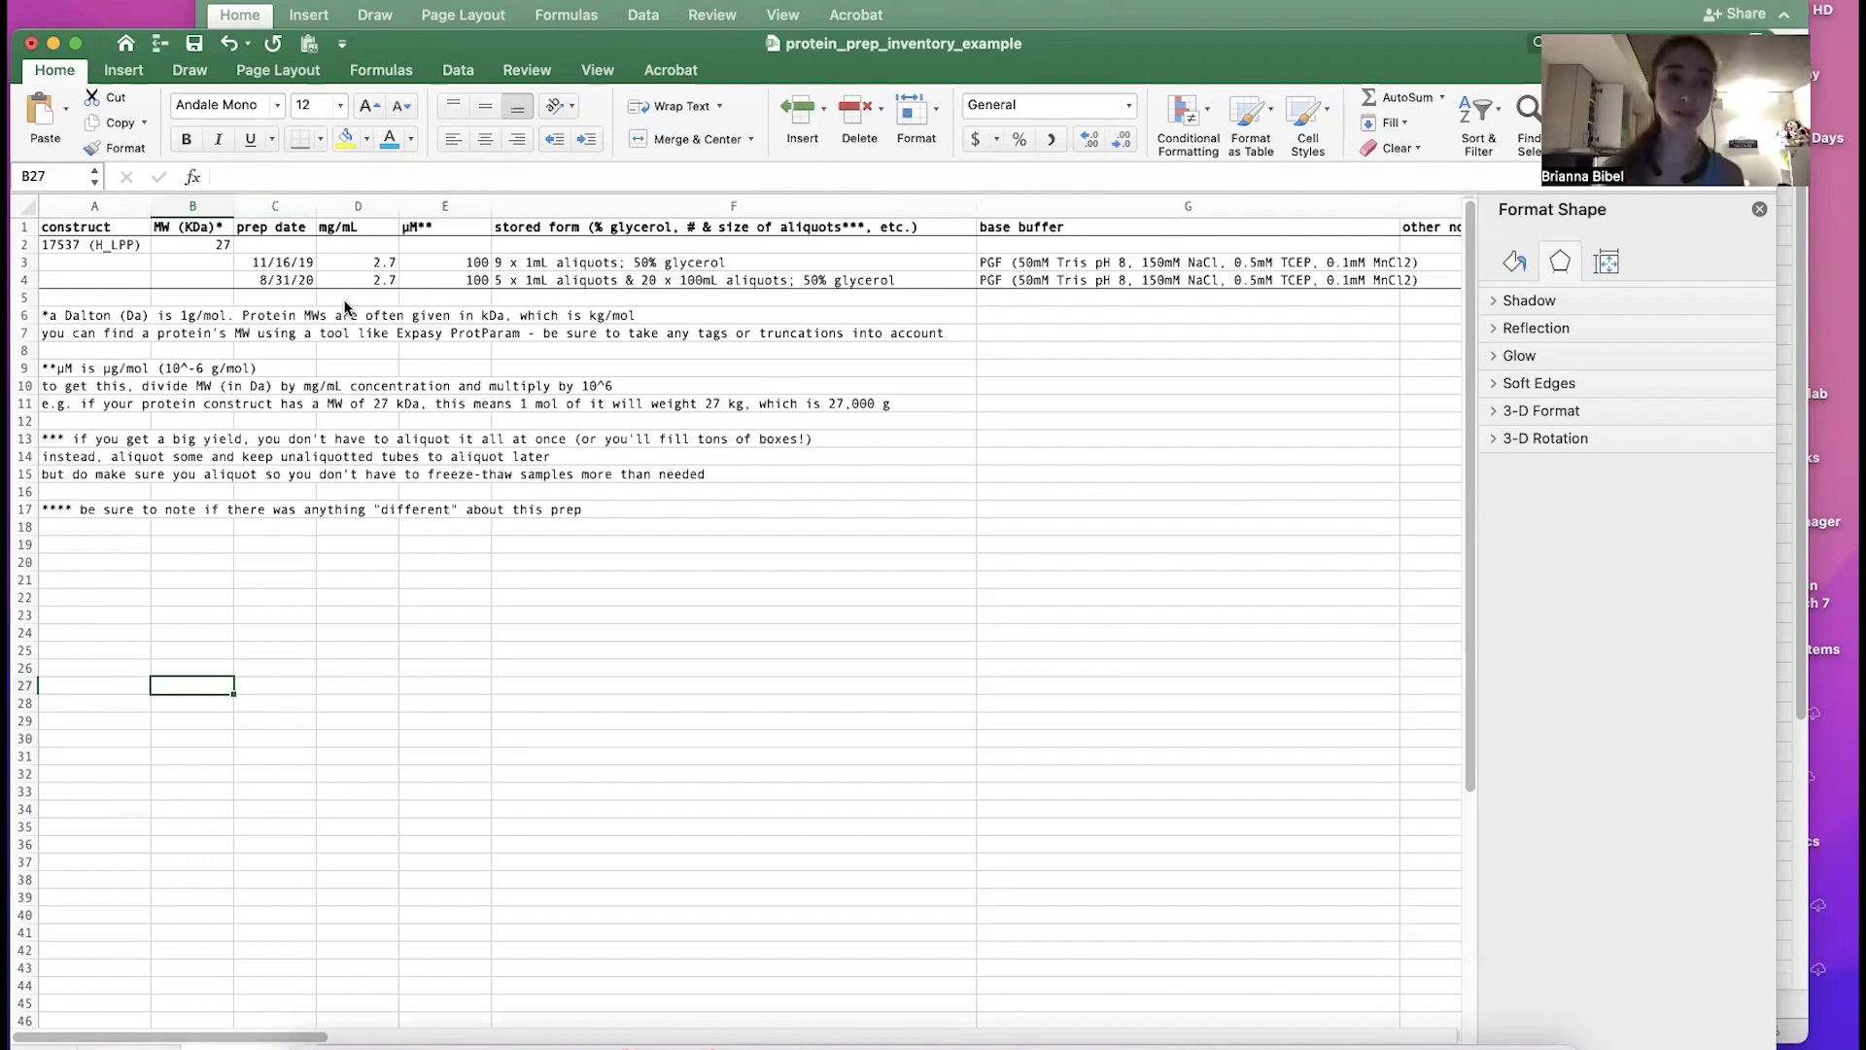
pyautogui.hotkey('ctrl', 'pagedown')
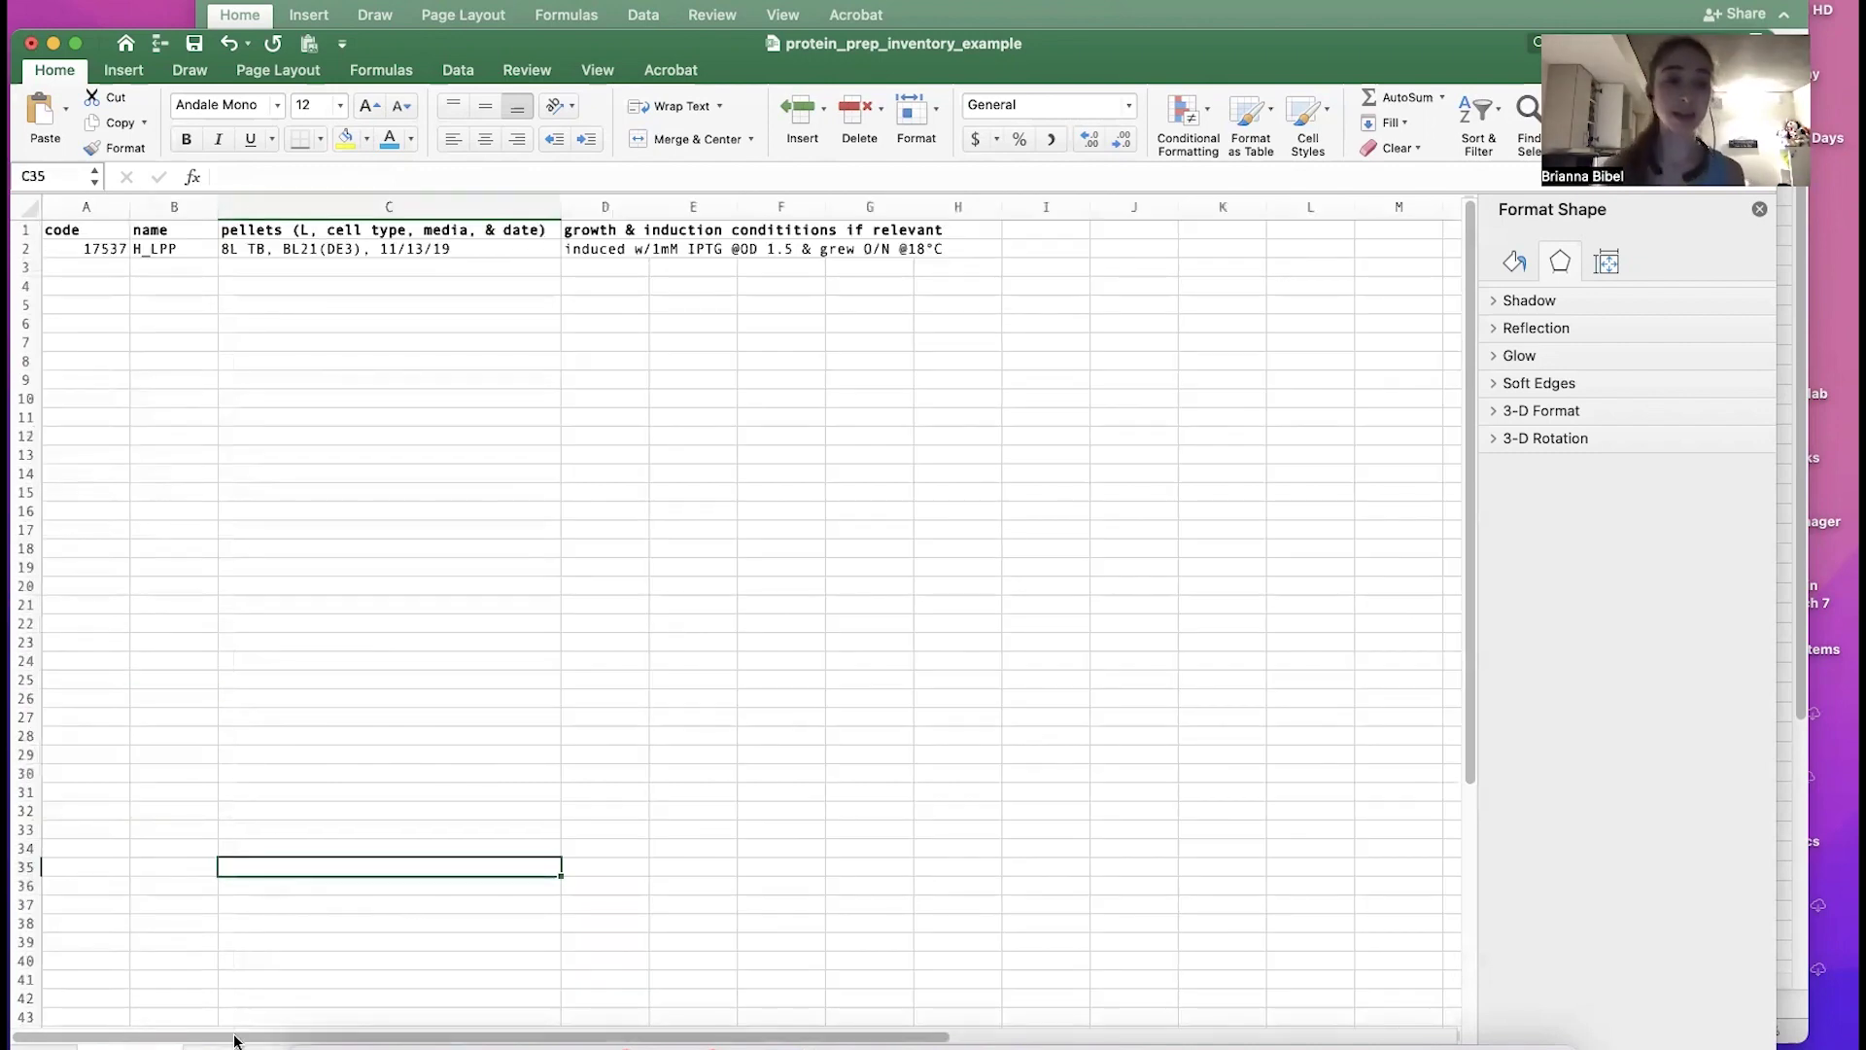
pyautogui.hotkey('ctrl', 'pageup')
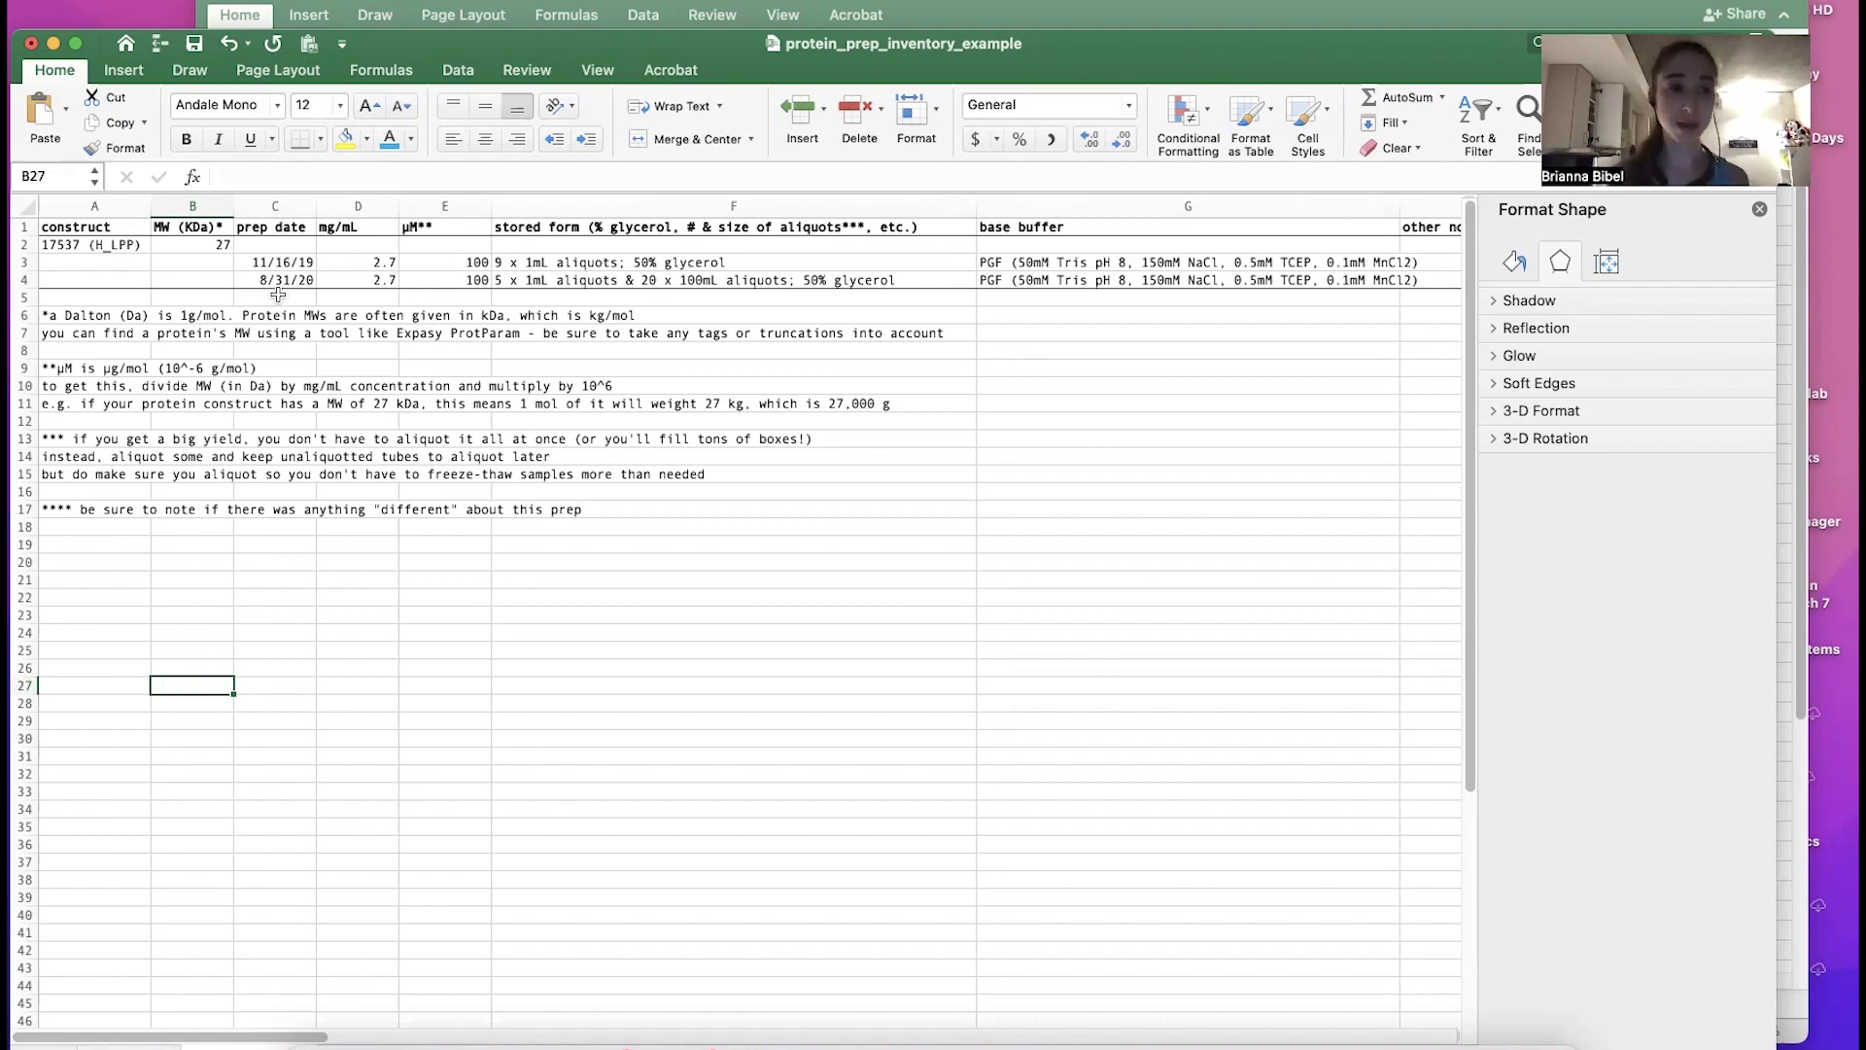
pyautogui.hscroll(1, 278, 294)
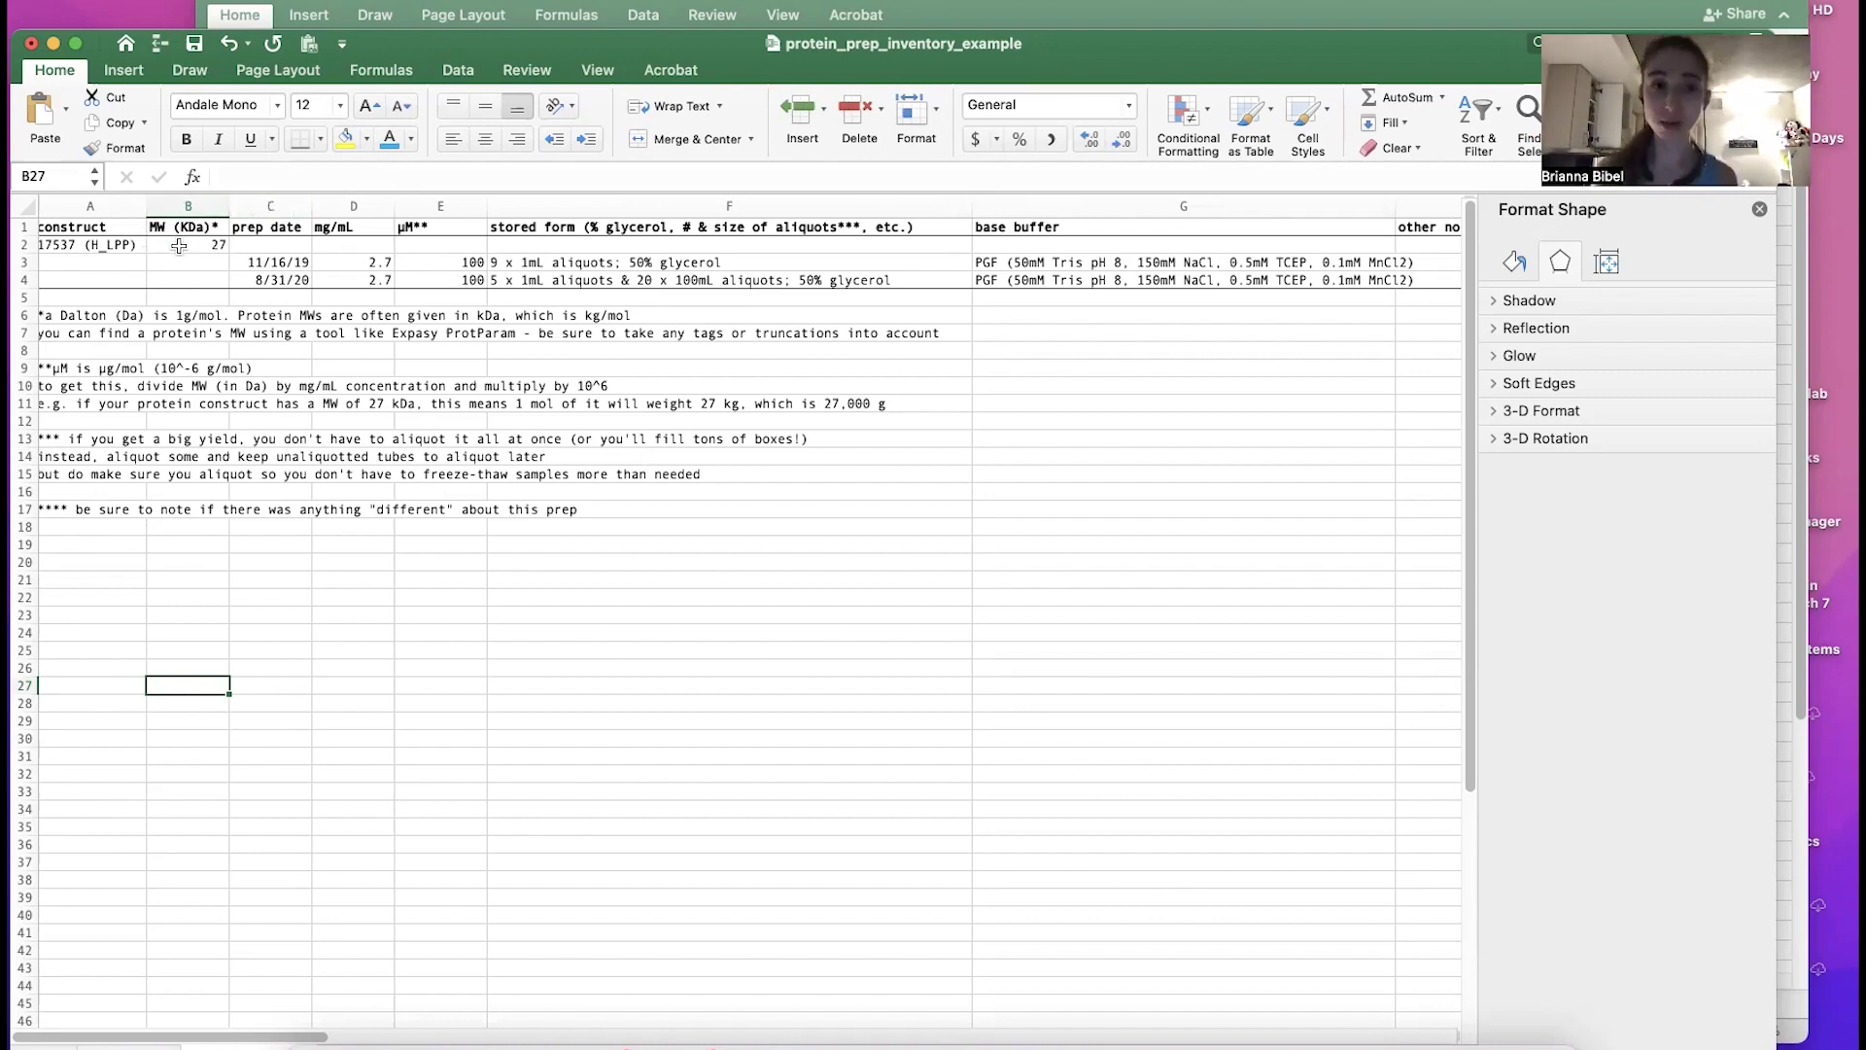
pyautogui.click(698, 5)
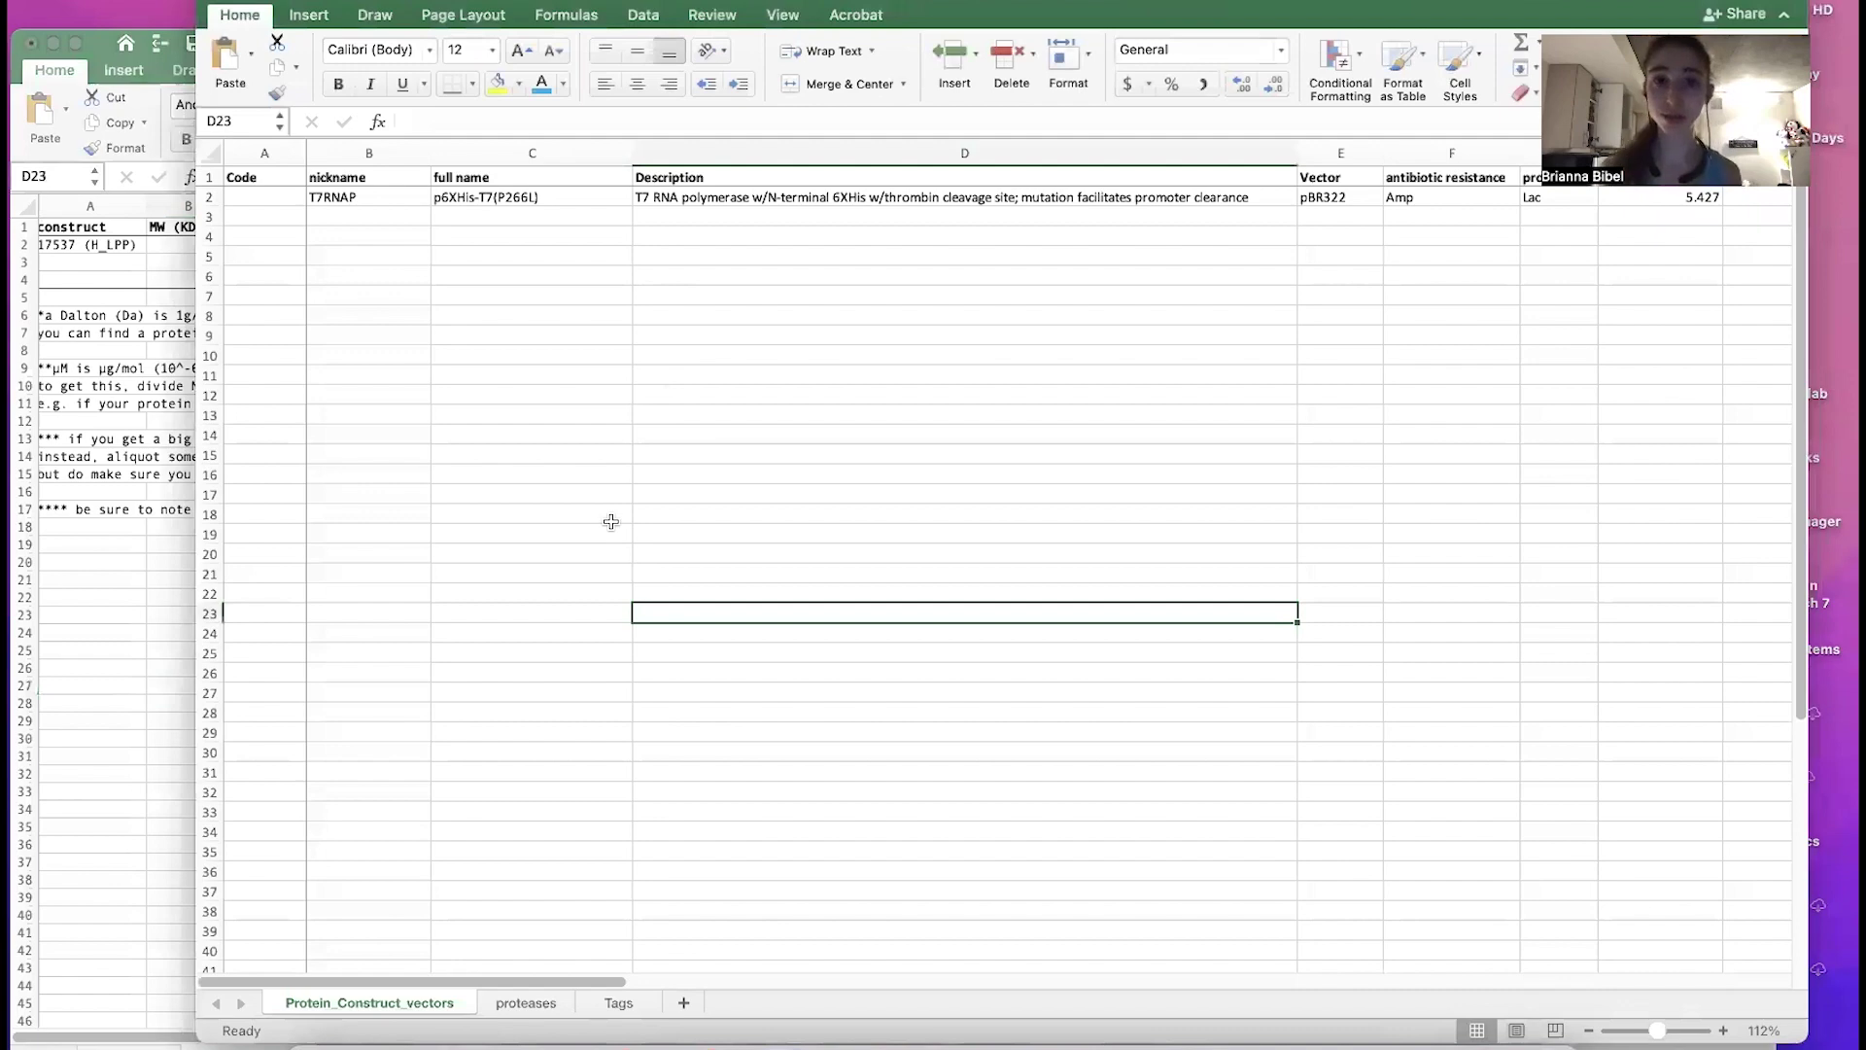
pyautogui.click(200, 633)
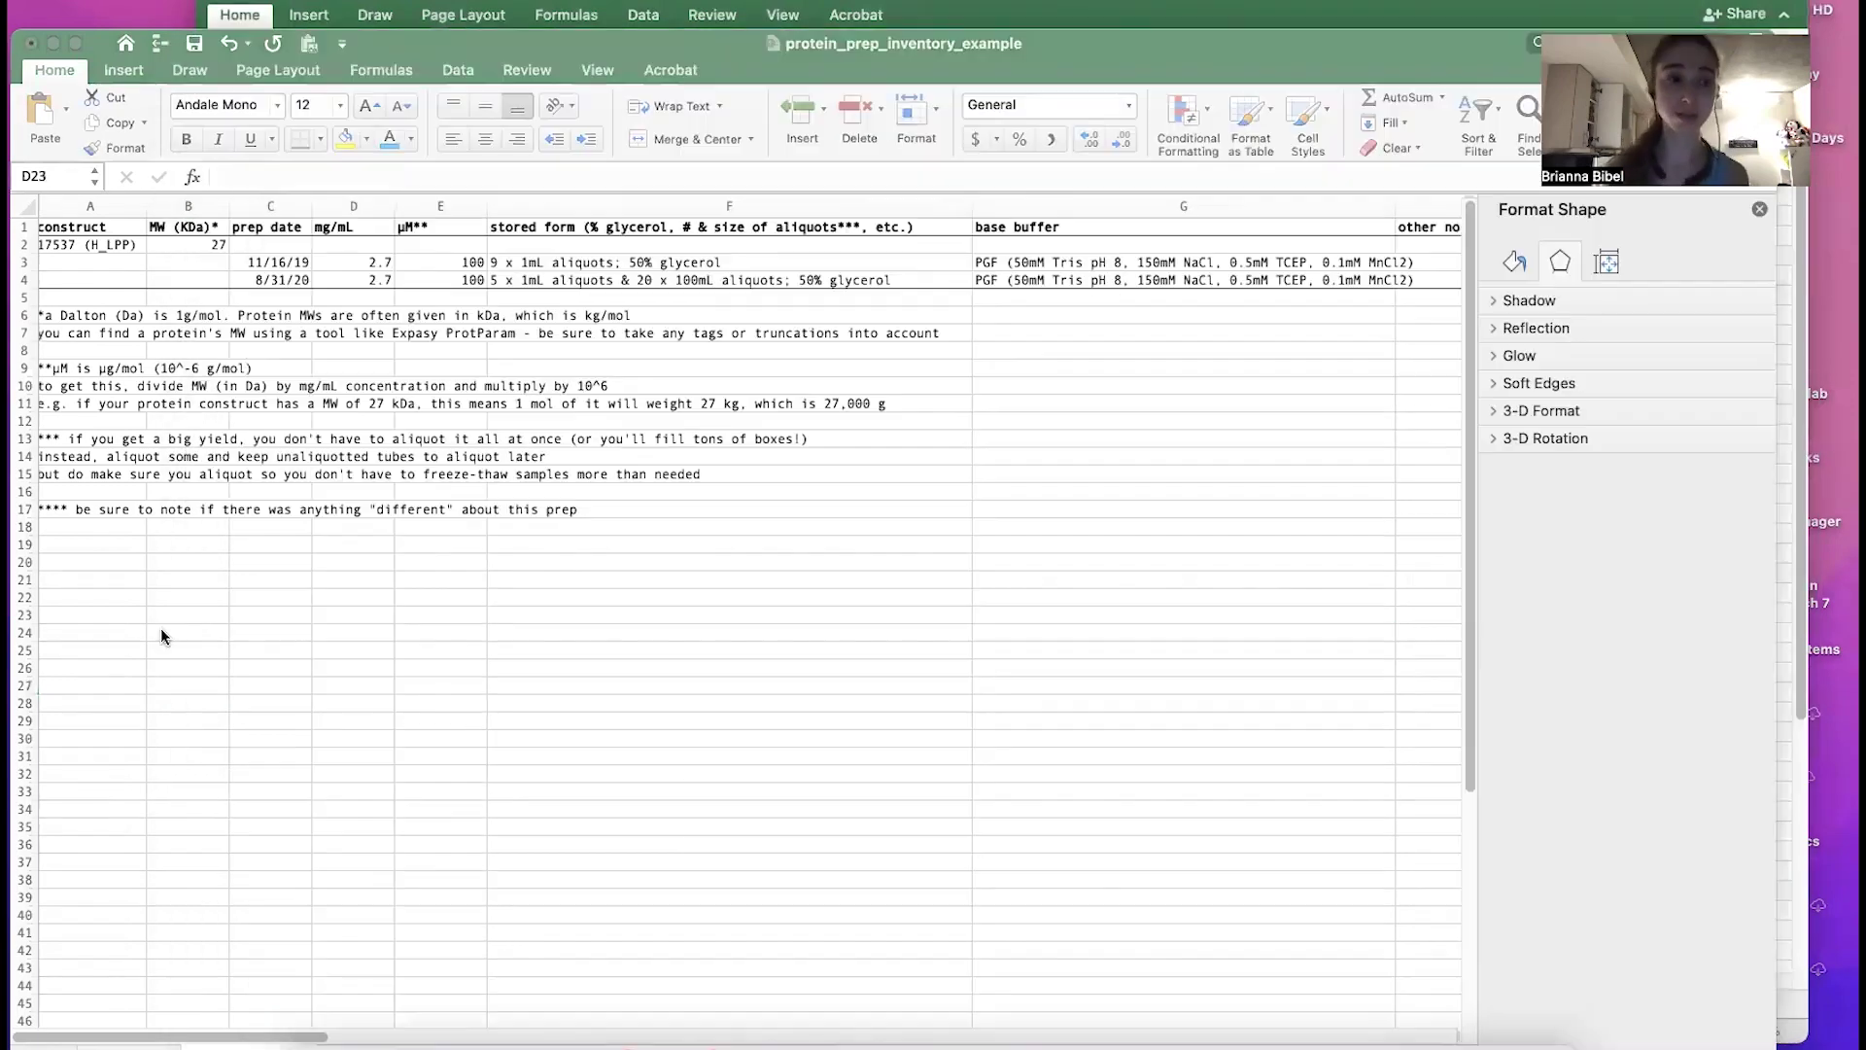
pyautogui.scroll(-5, 409, 675)
pyautogui.scroll(5, 409, 676)
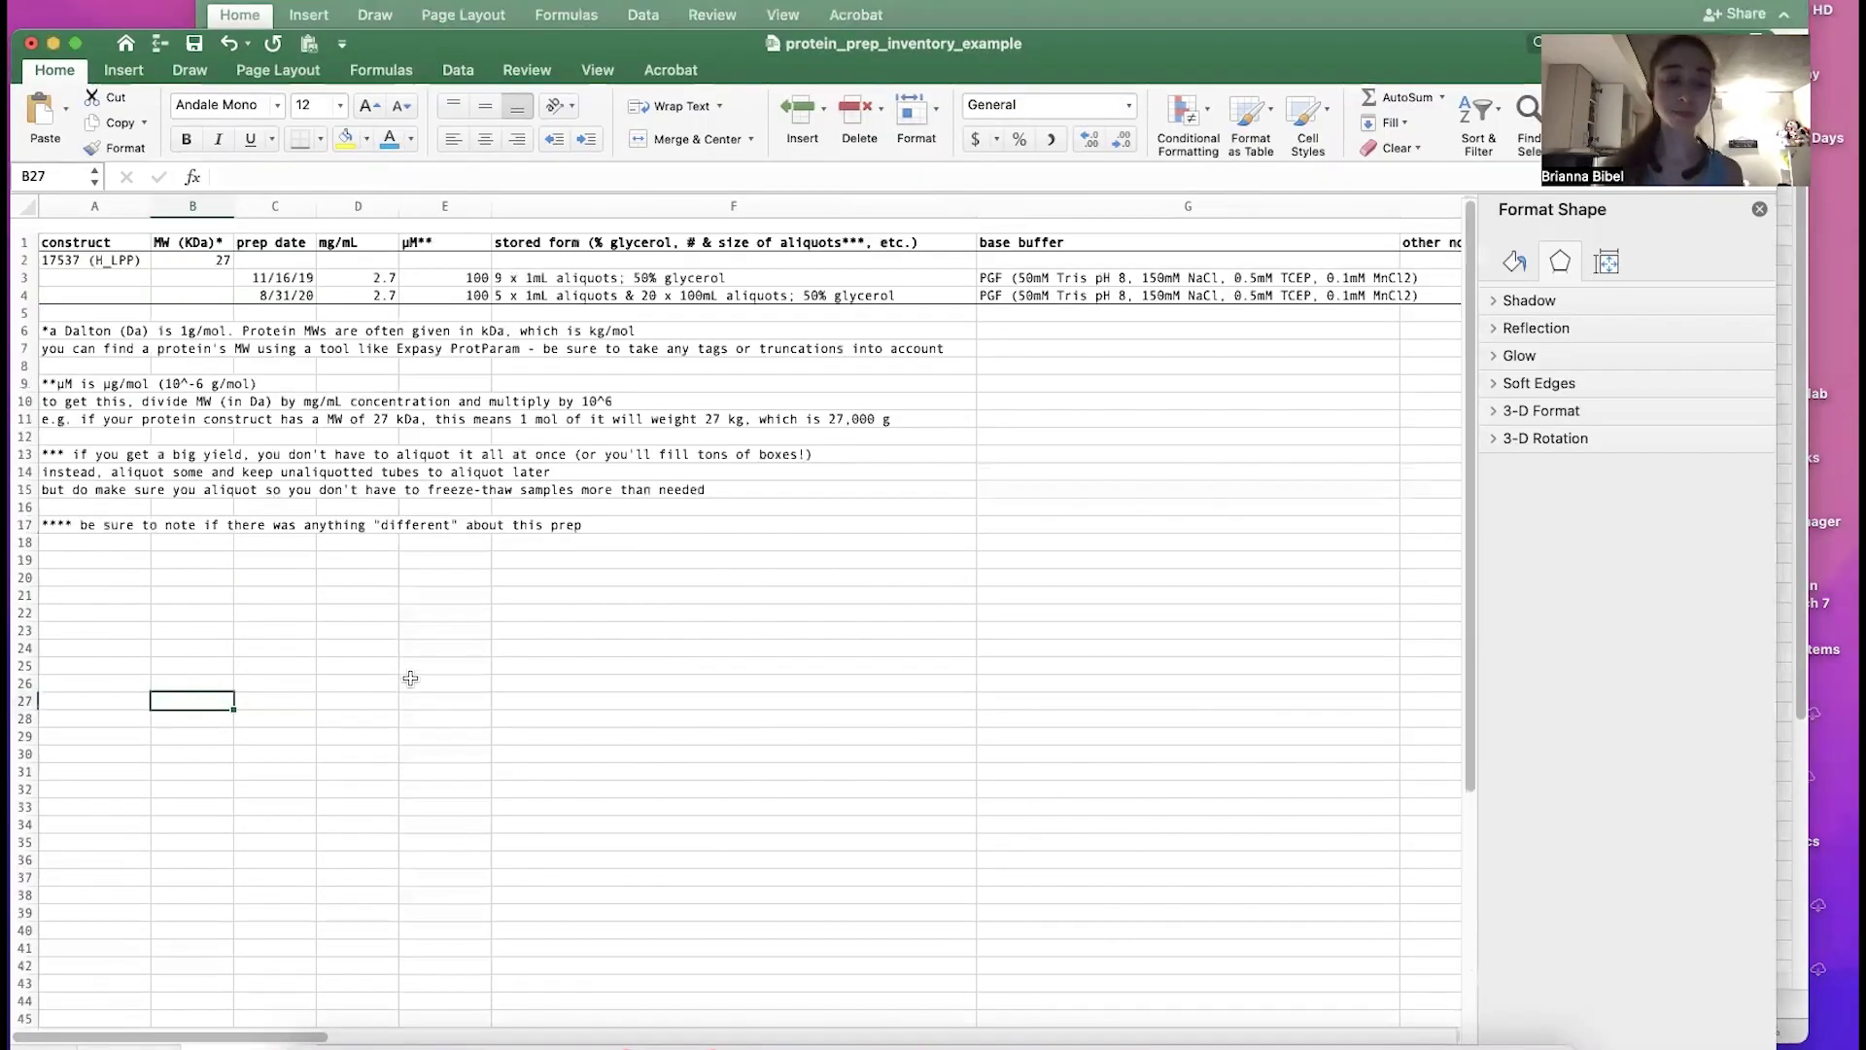
pyautogui.moveTo(1287, 62); pyautogui.dragTo(1285, 59)
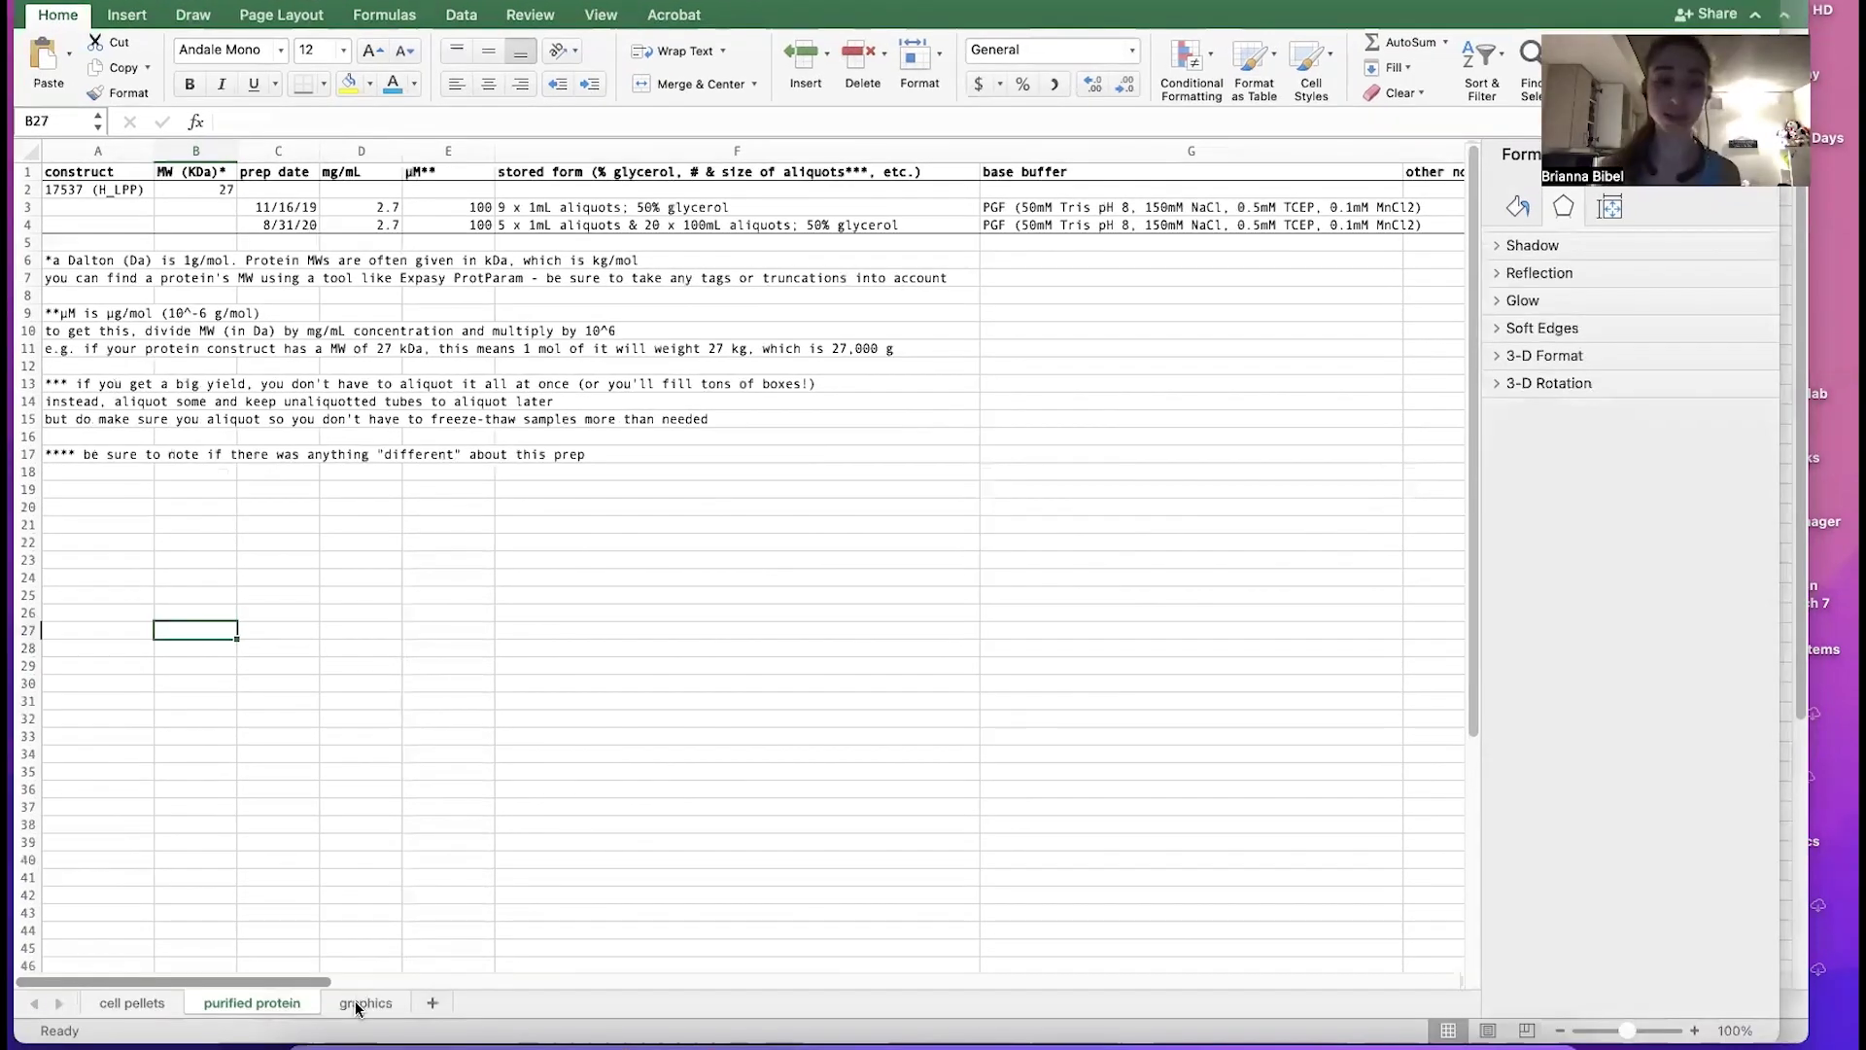
pyautogui.click(357, 1004)
# Step: Scroll through the pizza dimensional-analysis and cookie molarity graphics, then return to purified protein
pyautogui.scroll(3, 556, 571)
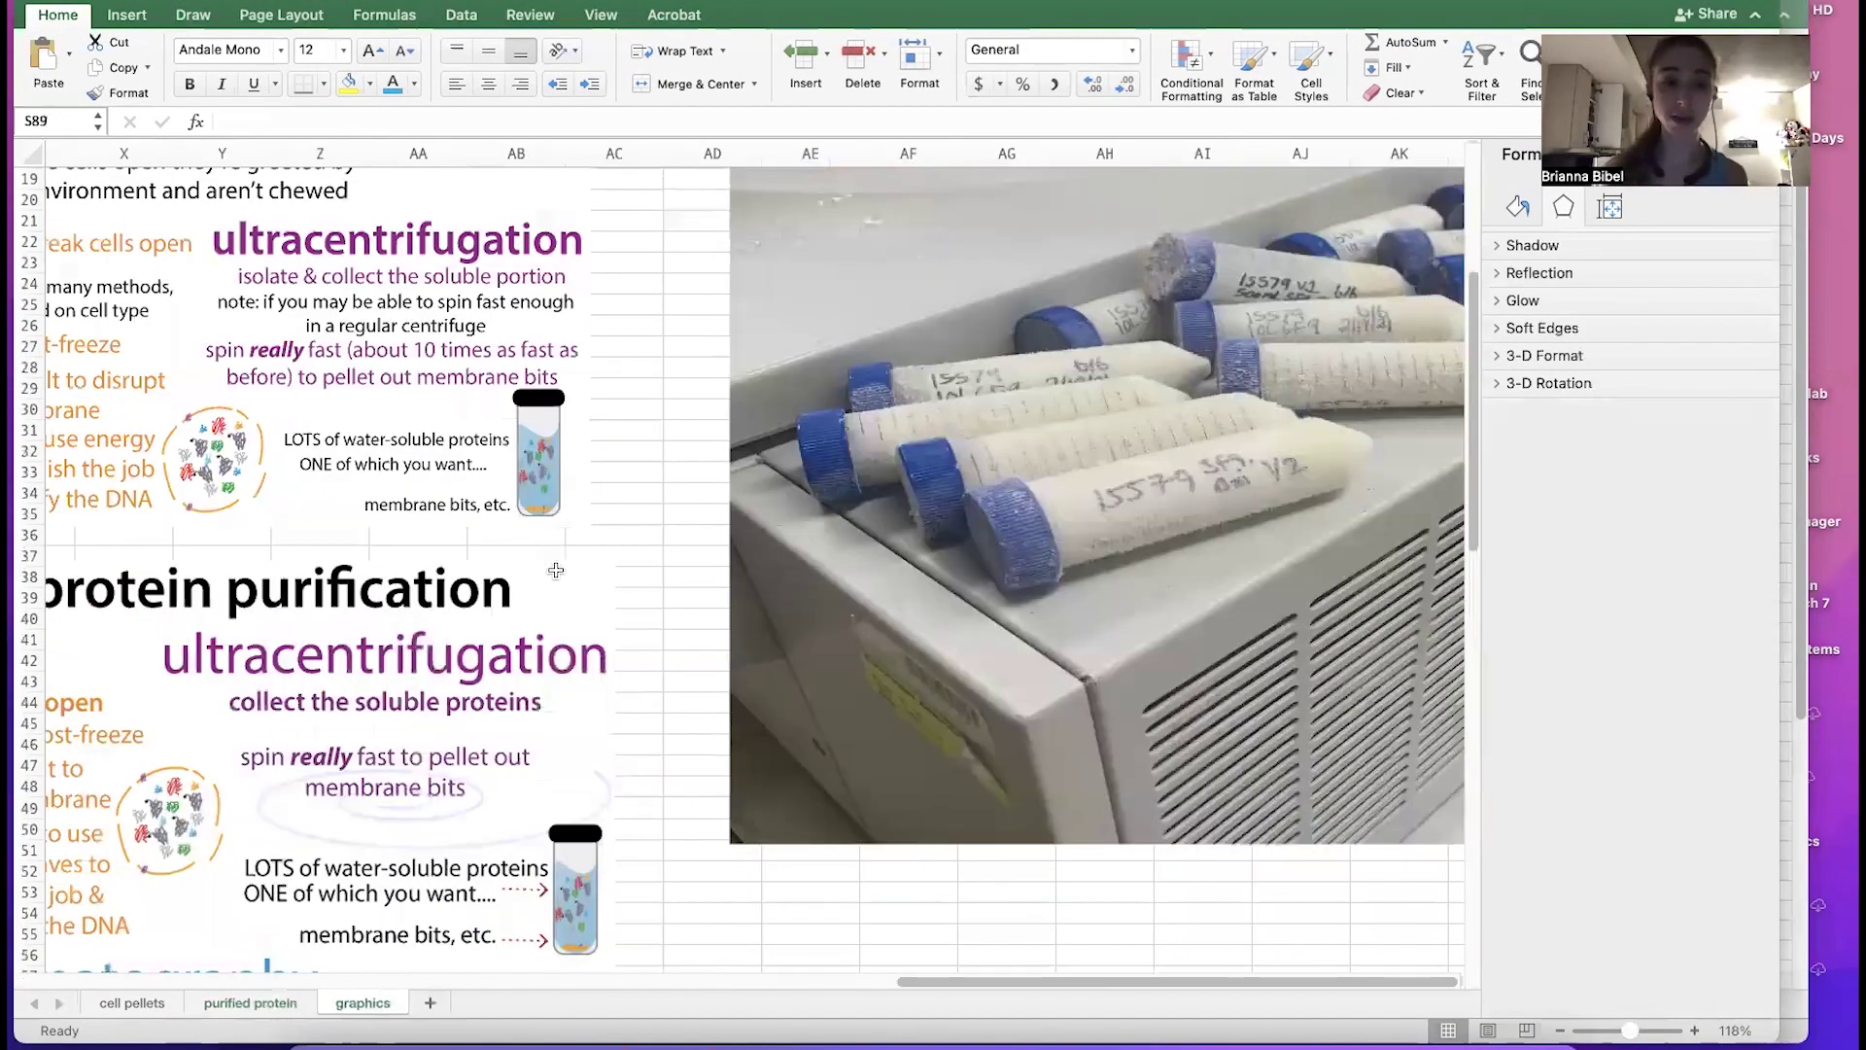
pyautogui.scroll(-3, 556, 570)
pyautogui.scroll(-10, 556, 570)
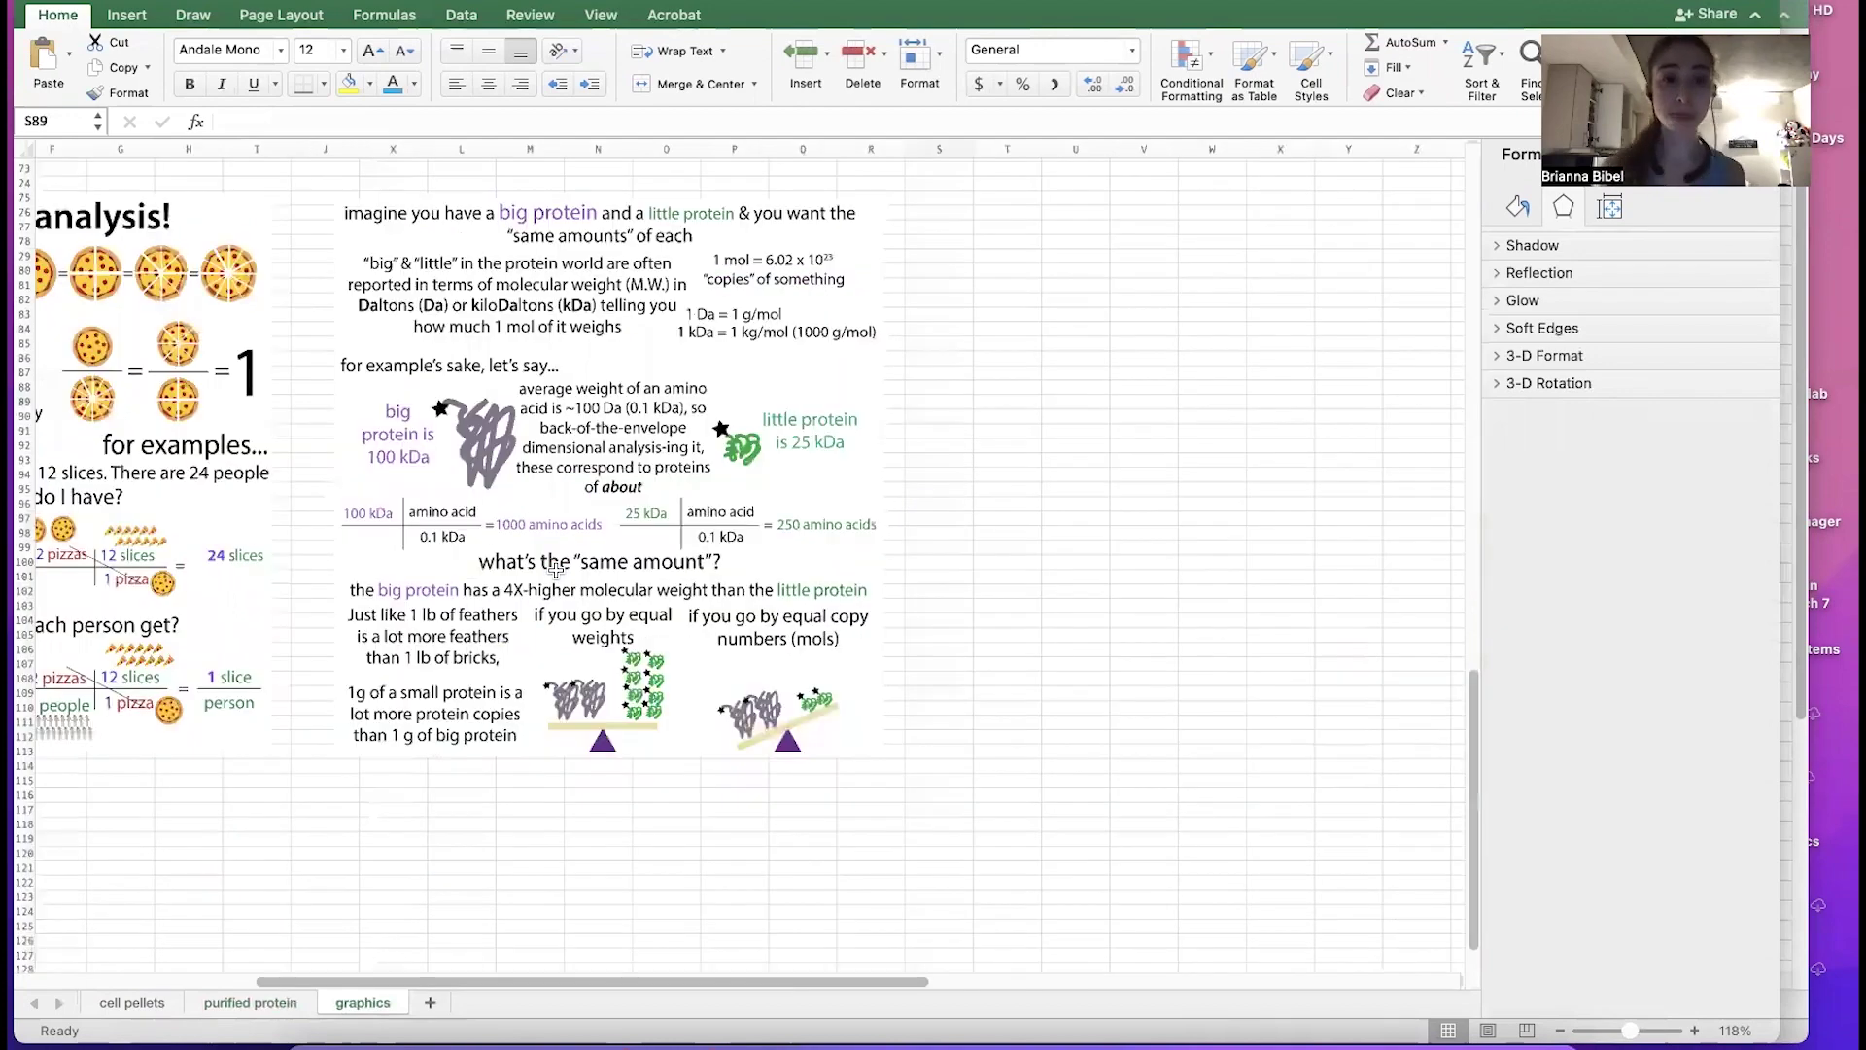
pyautogui.scroll(-2, 859, 277)
pyautogui.scroll(2, 859, 277)
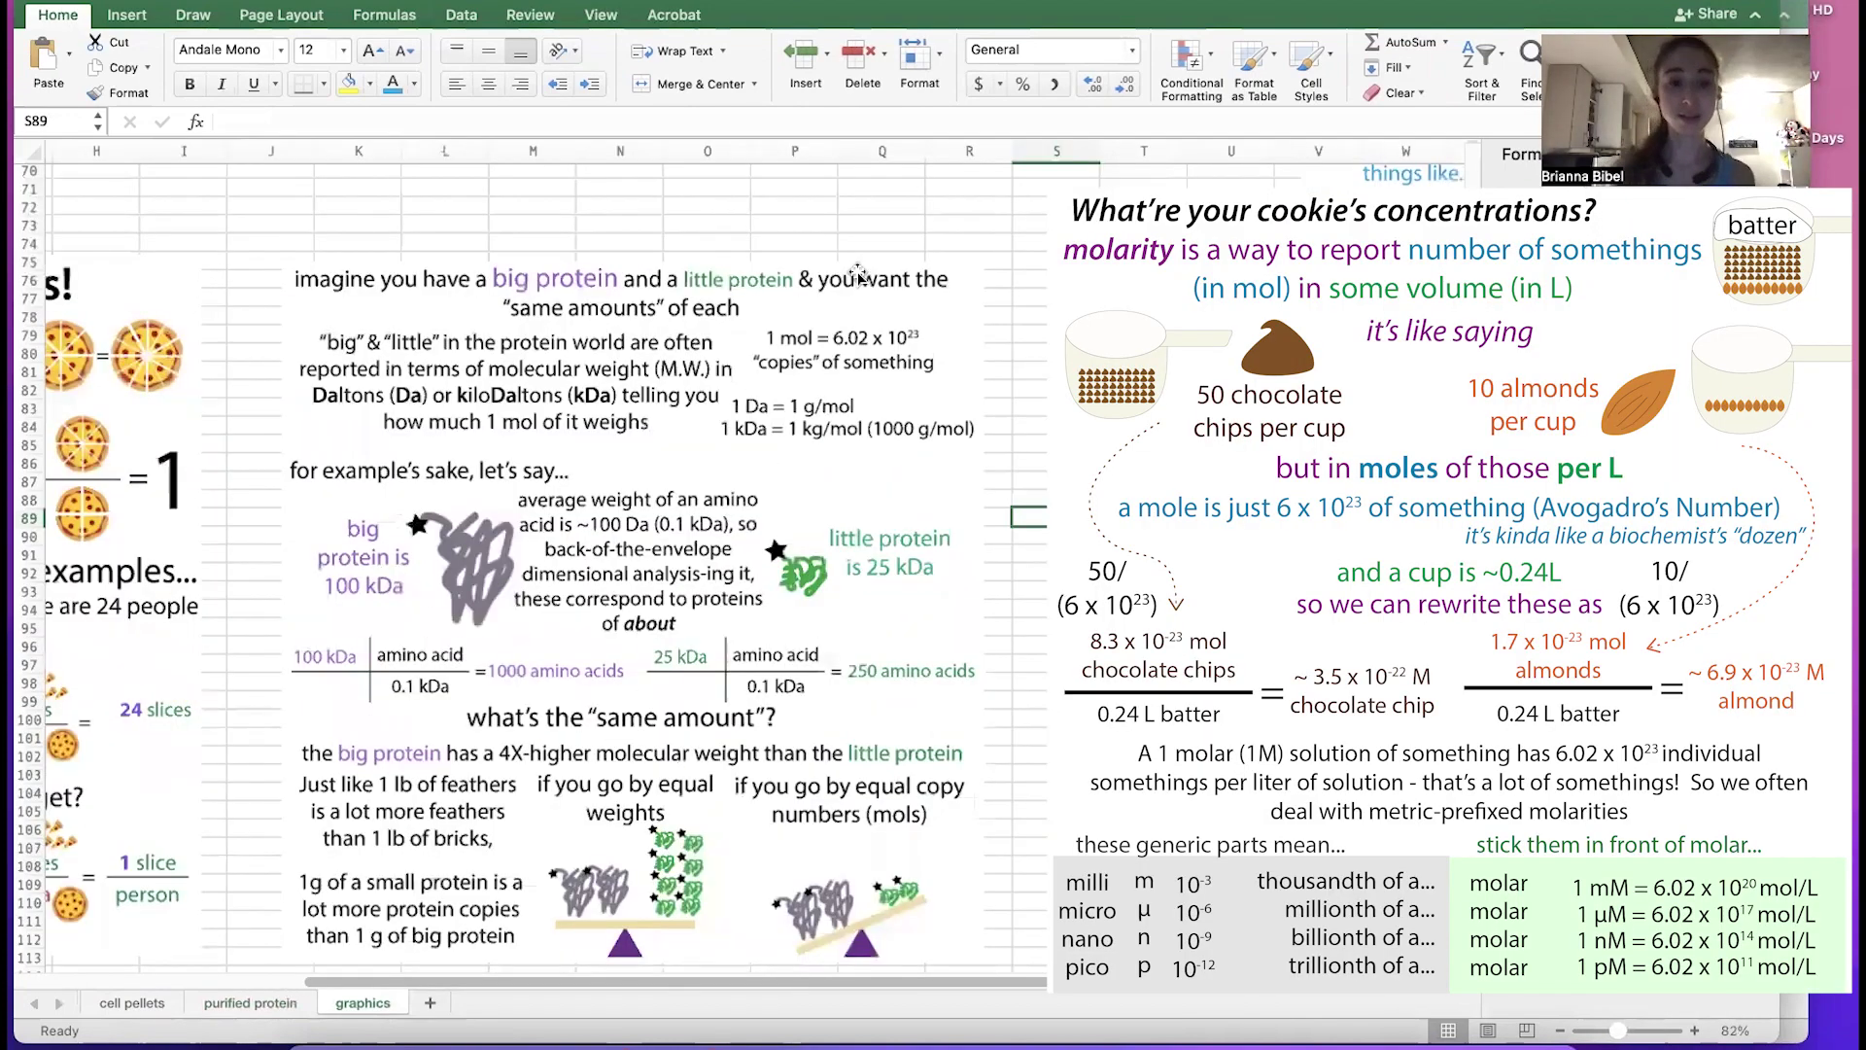
pyautogui.scroll(2, 859, 277)
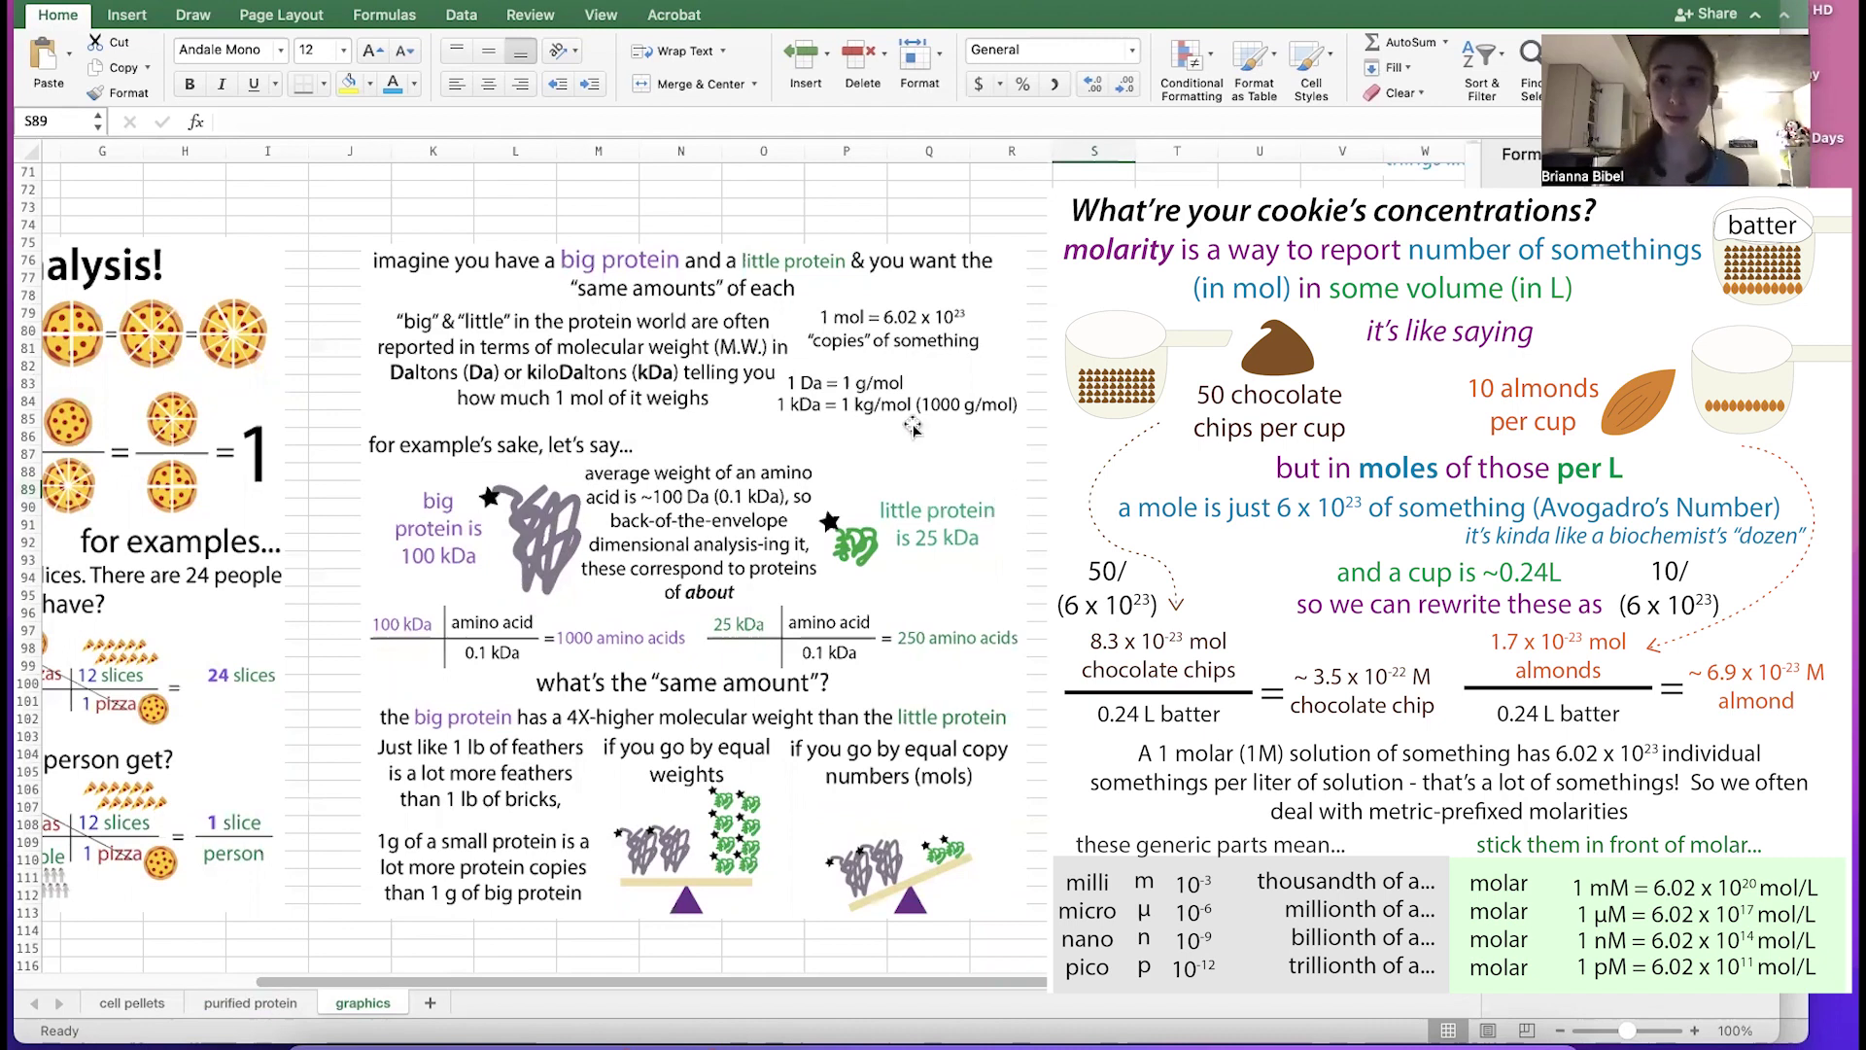
pyautogui.scroll(-1, 910, 435)
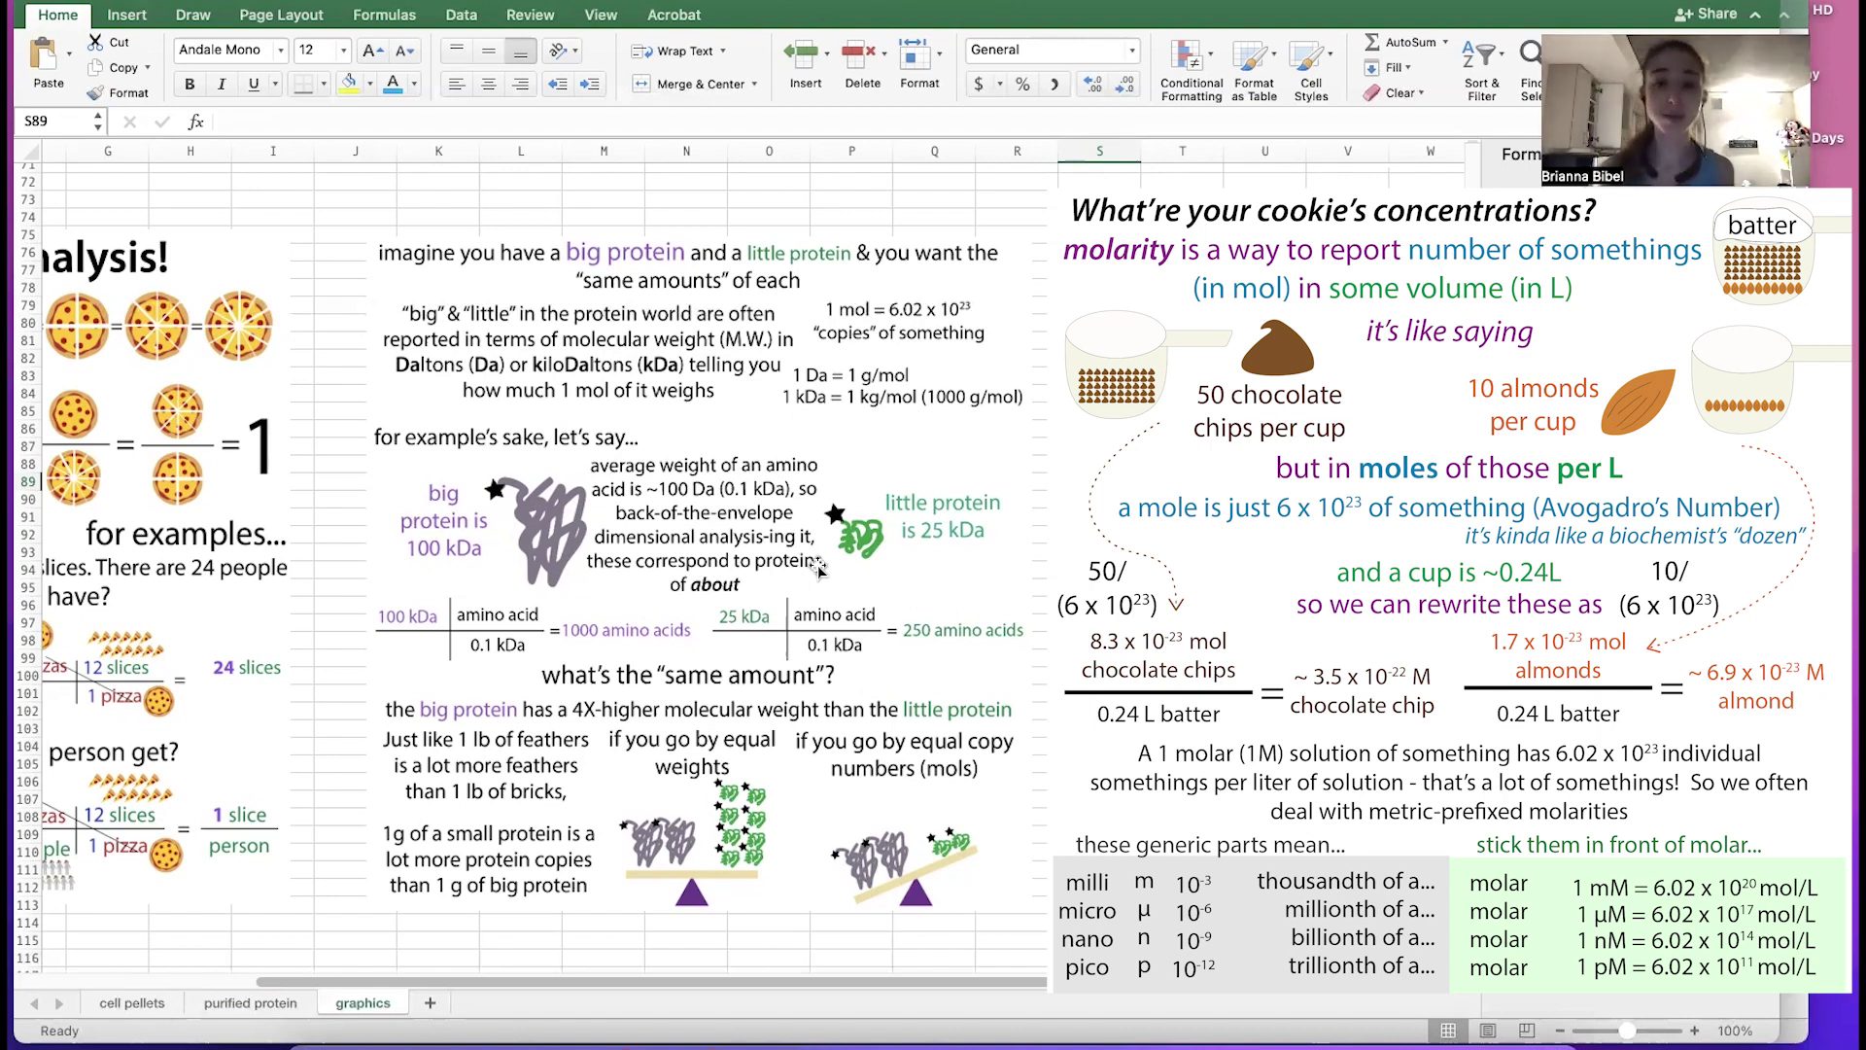
pyautogui.click(255, 1002)
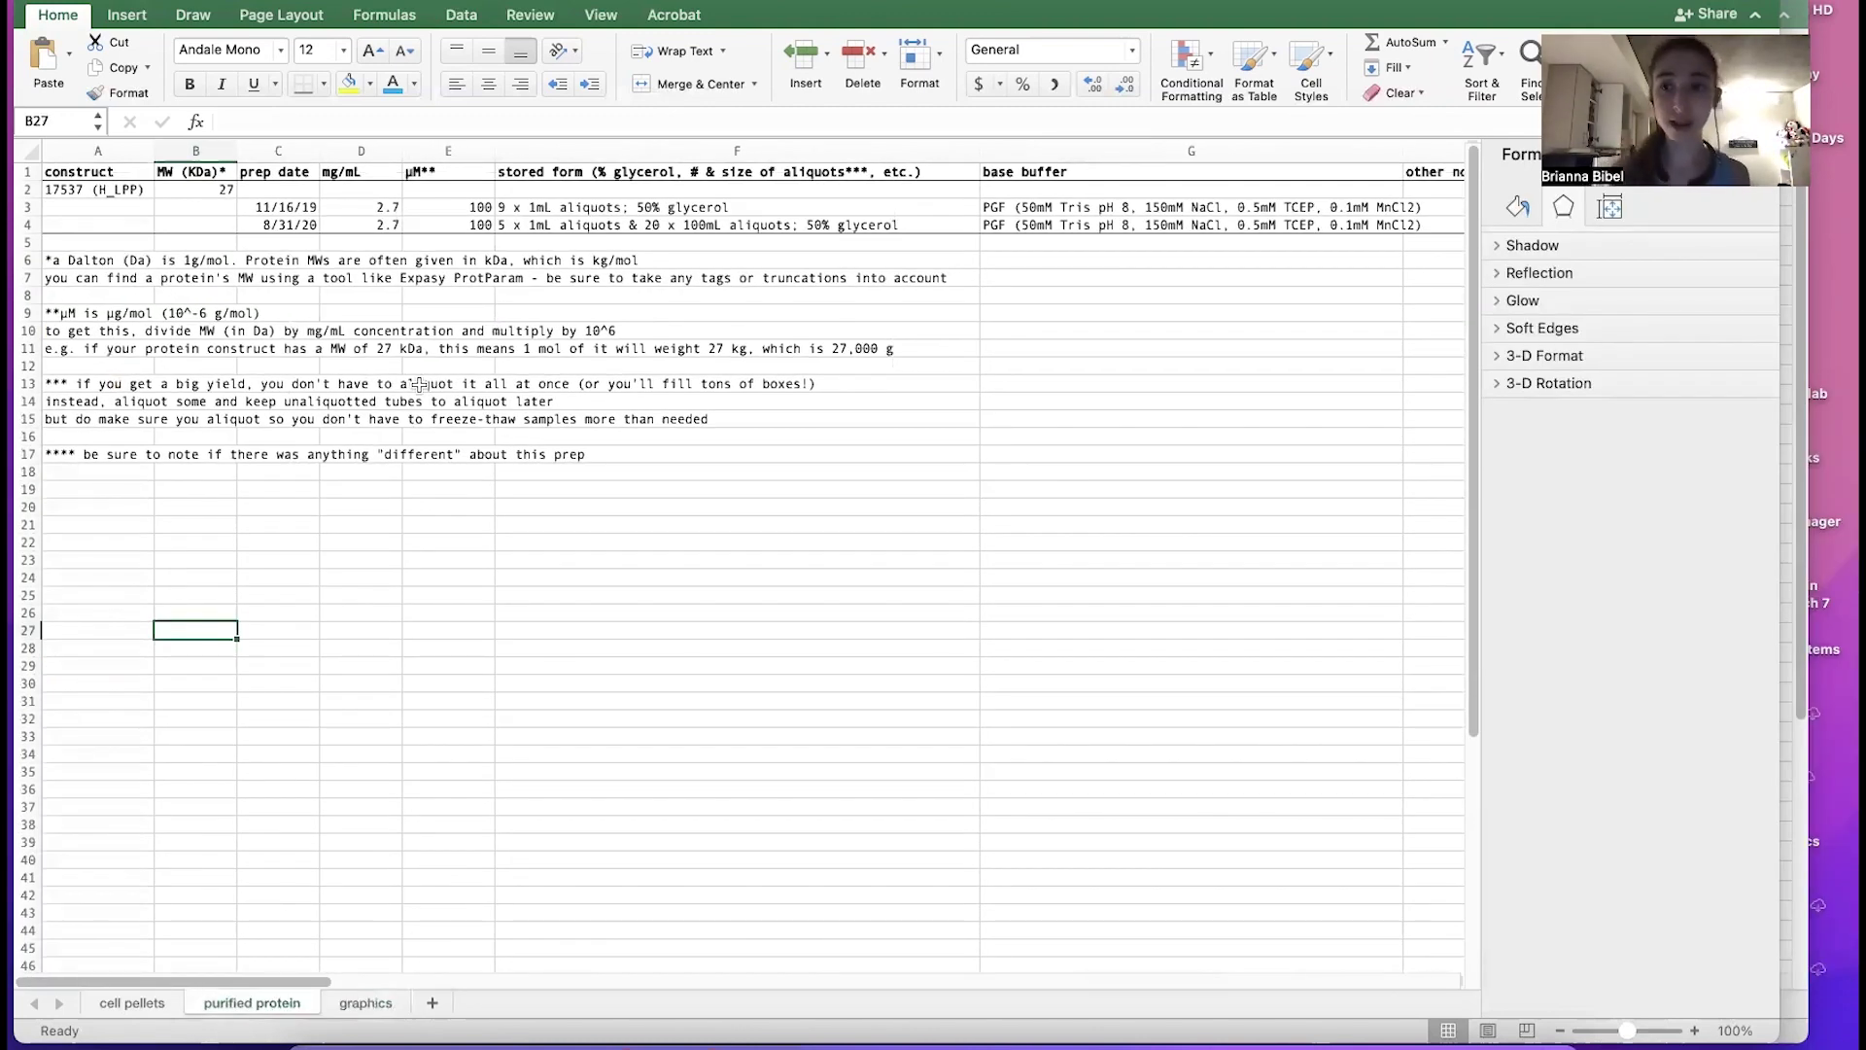
# Step: Check the Protein_Construct_vectors workbook, scrolling right, then return to the inventory workbook
pyautogui.moveTo(1271, 81)
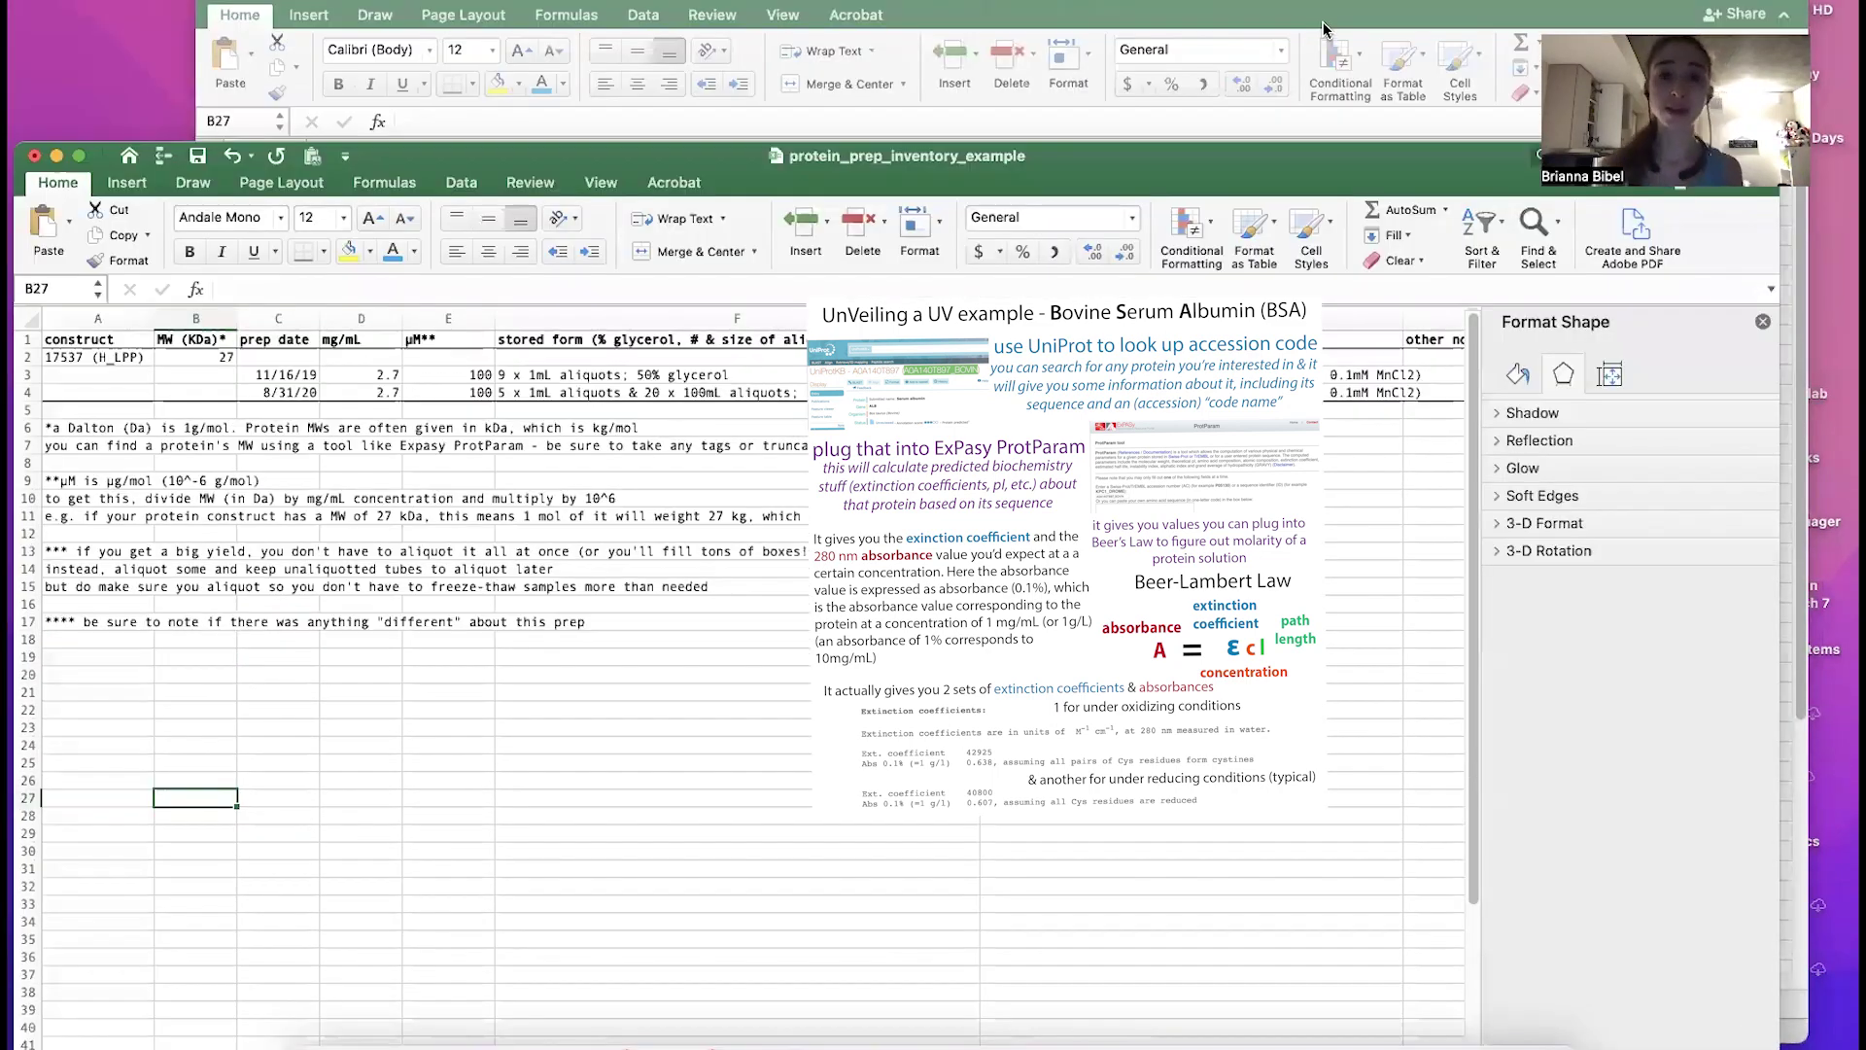
pyautogui.click(1322, 21)
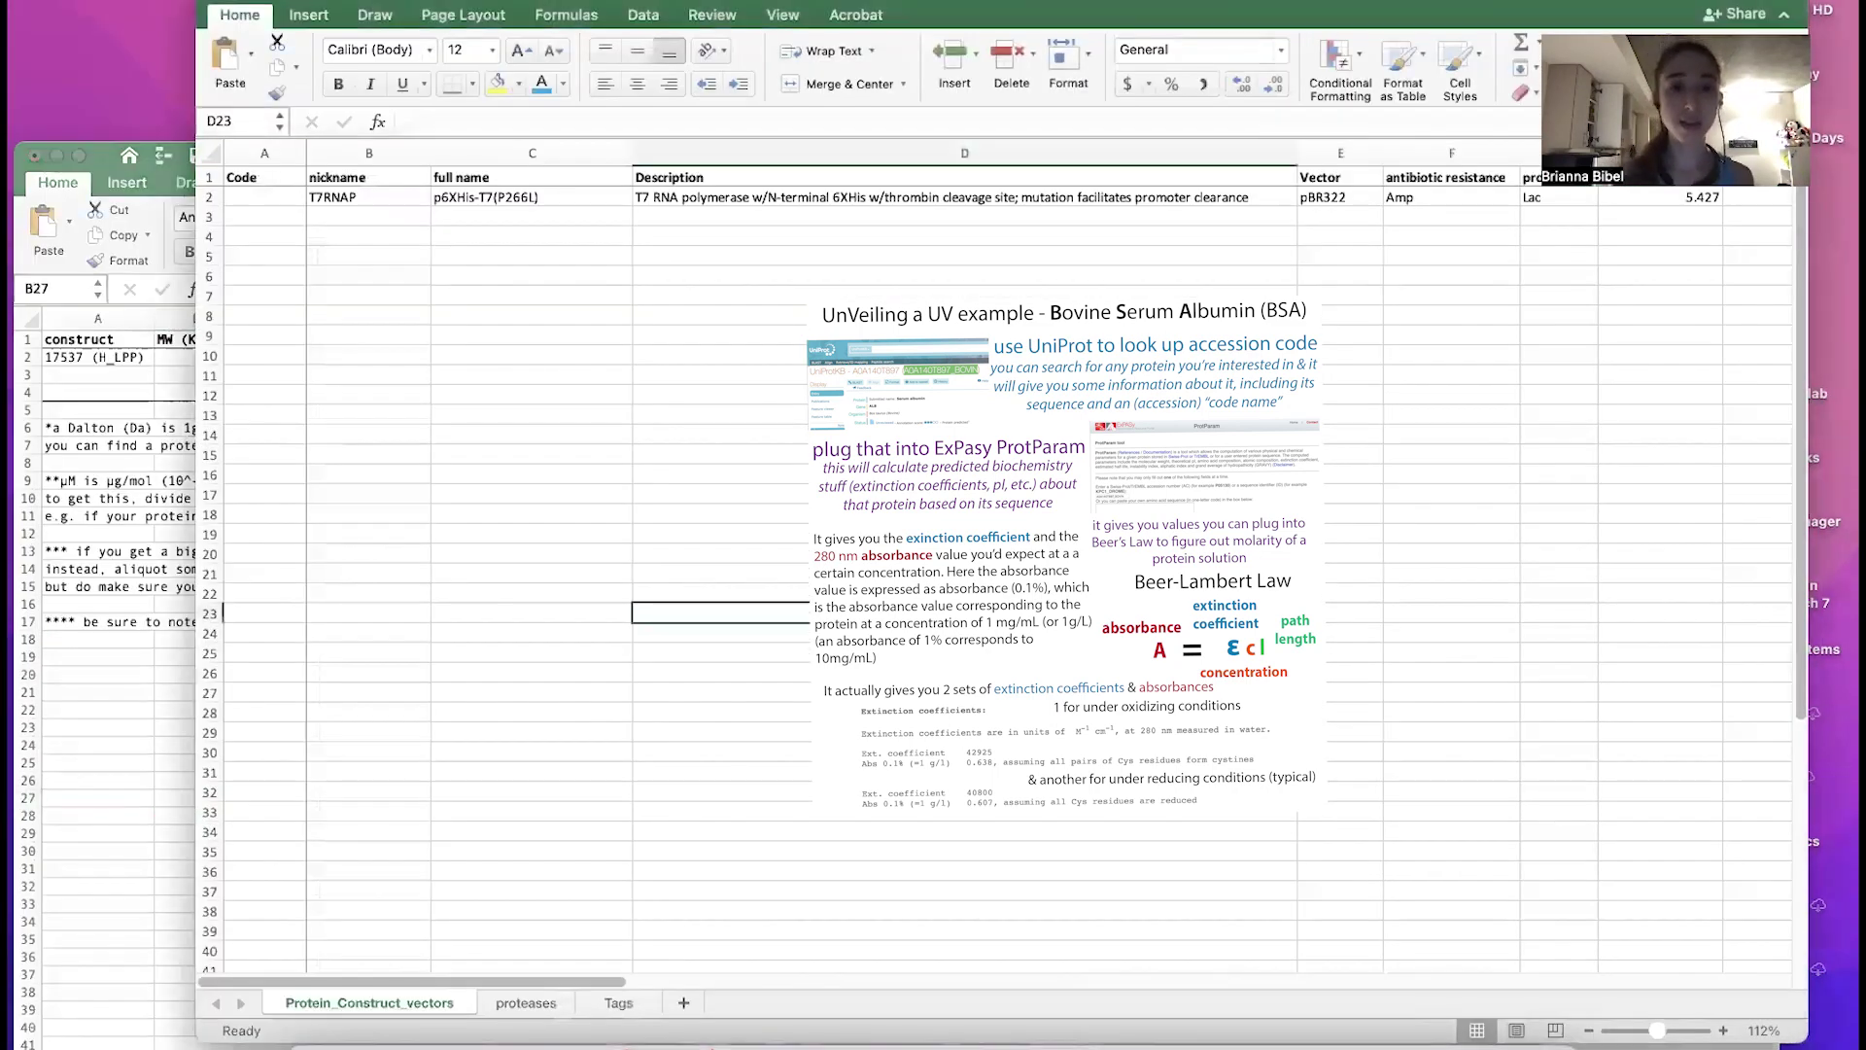
pyautogui.hscroll(10, 696, 829)
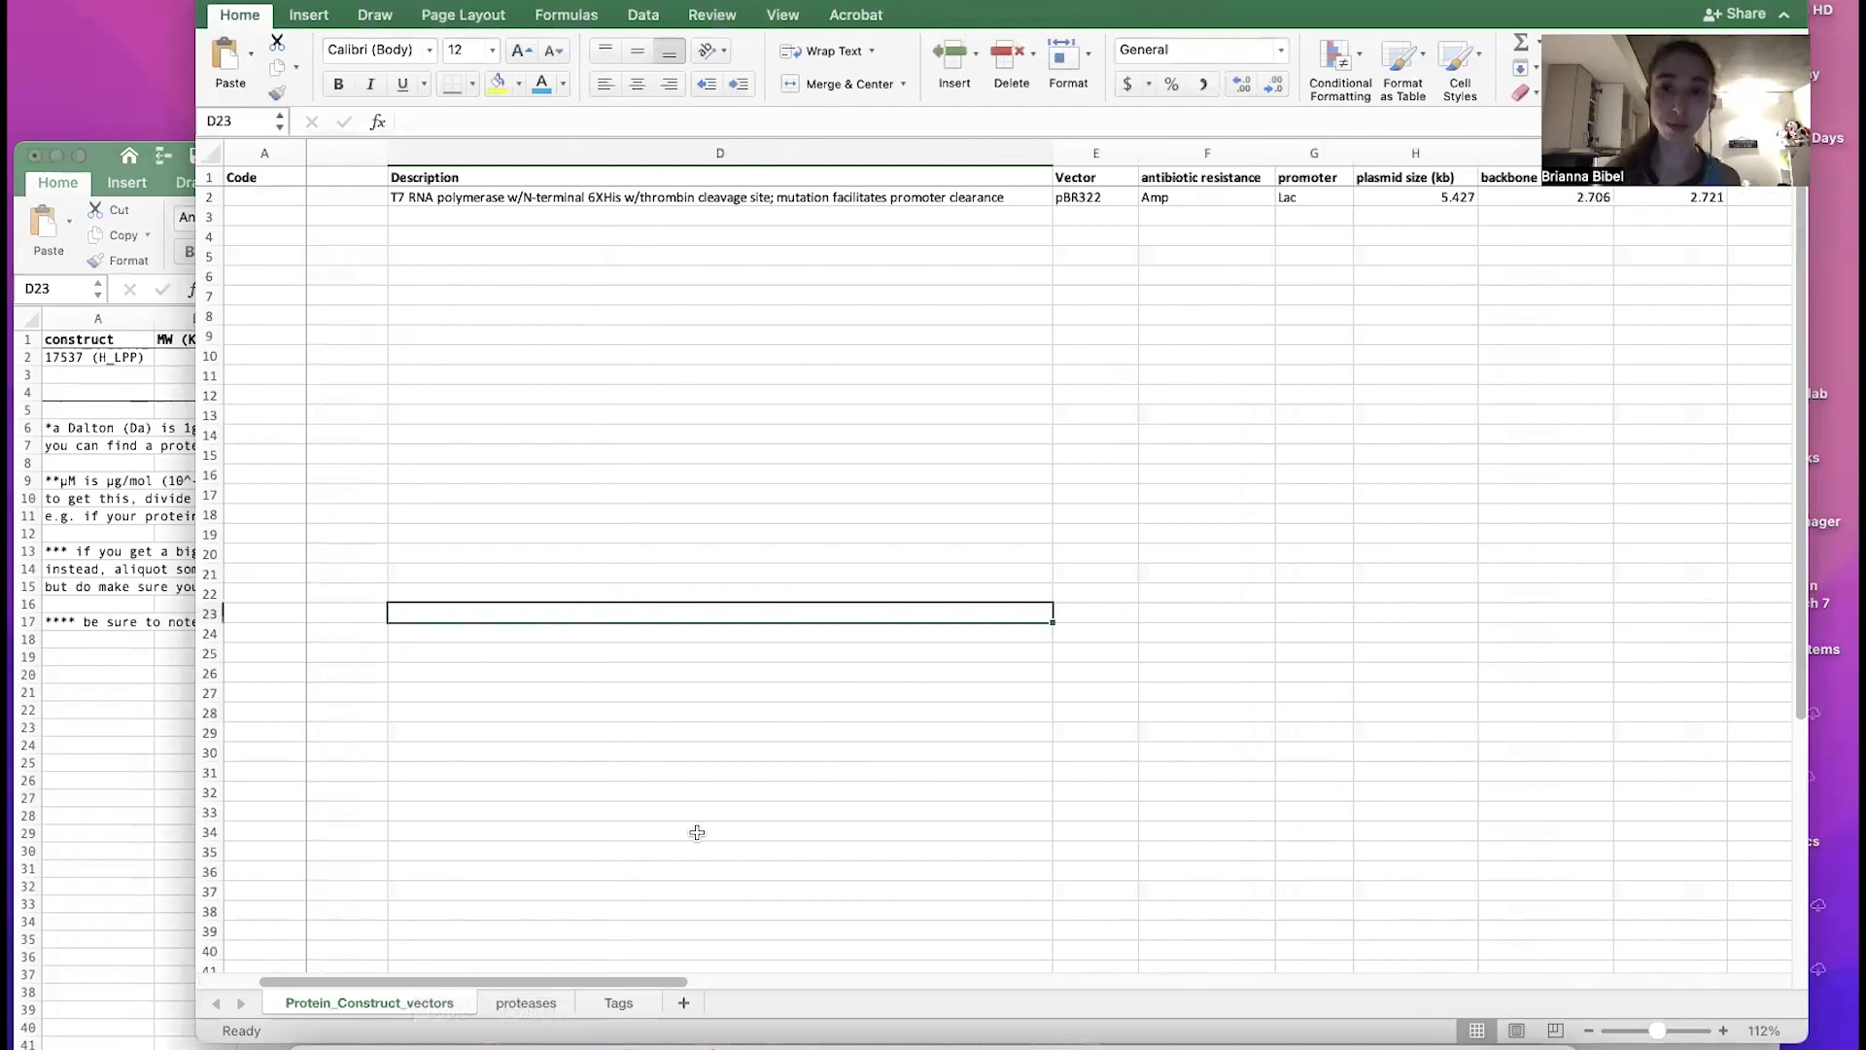
pyautogui.hscroll(5, 1101, 284)
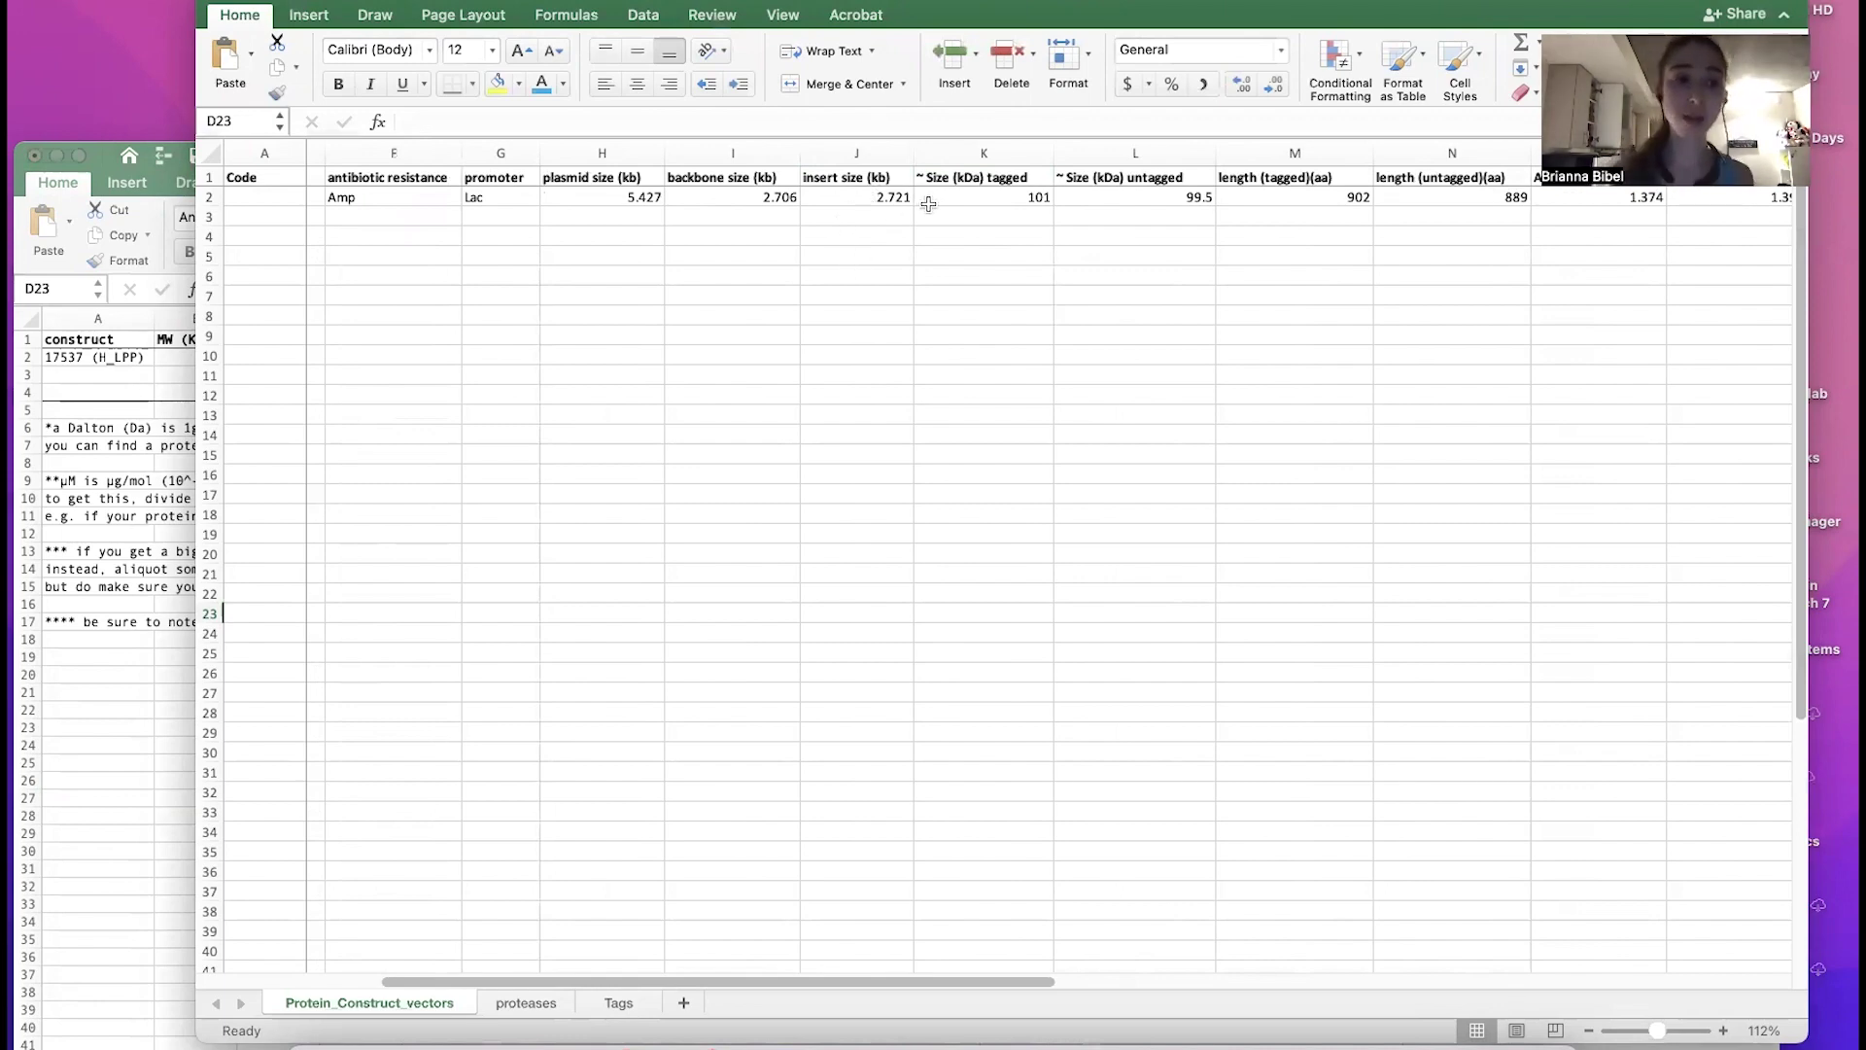
pyautogui.click(95, 657)
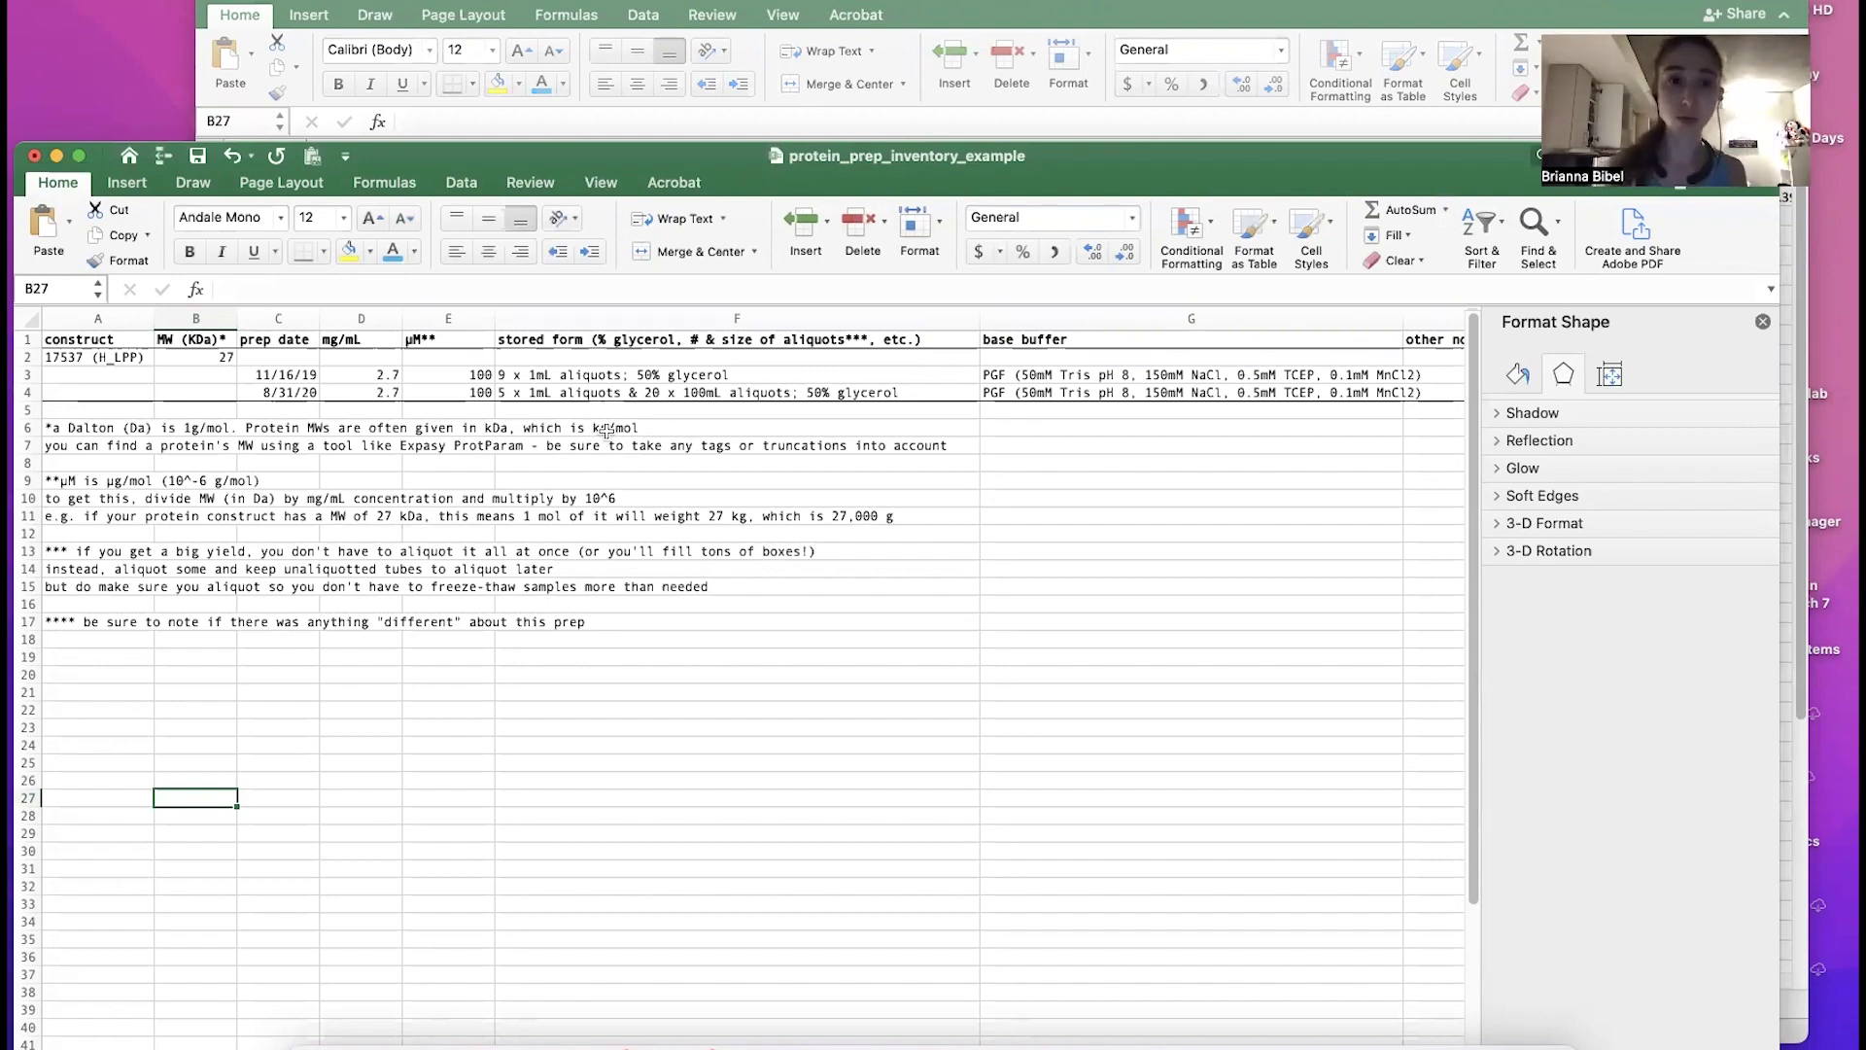
# Step: Raise the inventory window to expose its sheet tabs and show the cookie molarity graphics sheet
pyautogui.moveTo(678, 157); pyautogui.dragTo(705, 134)
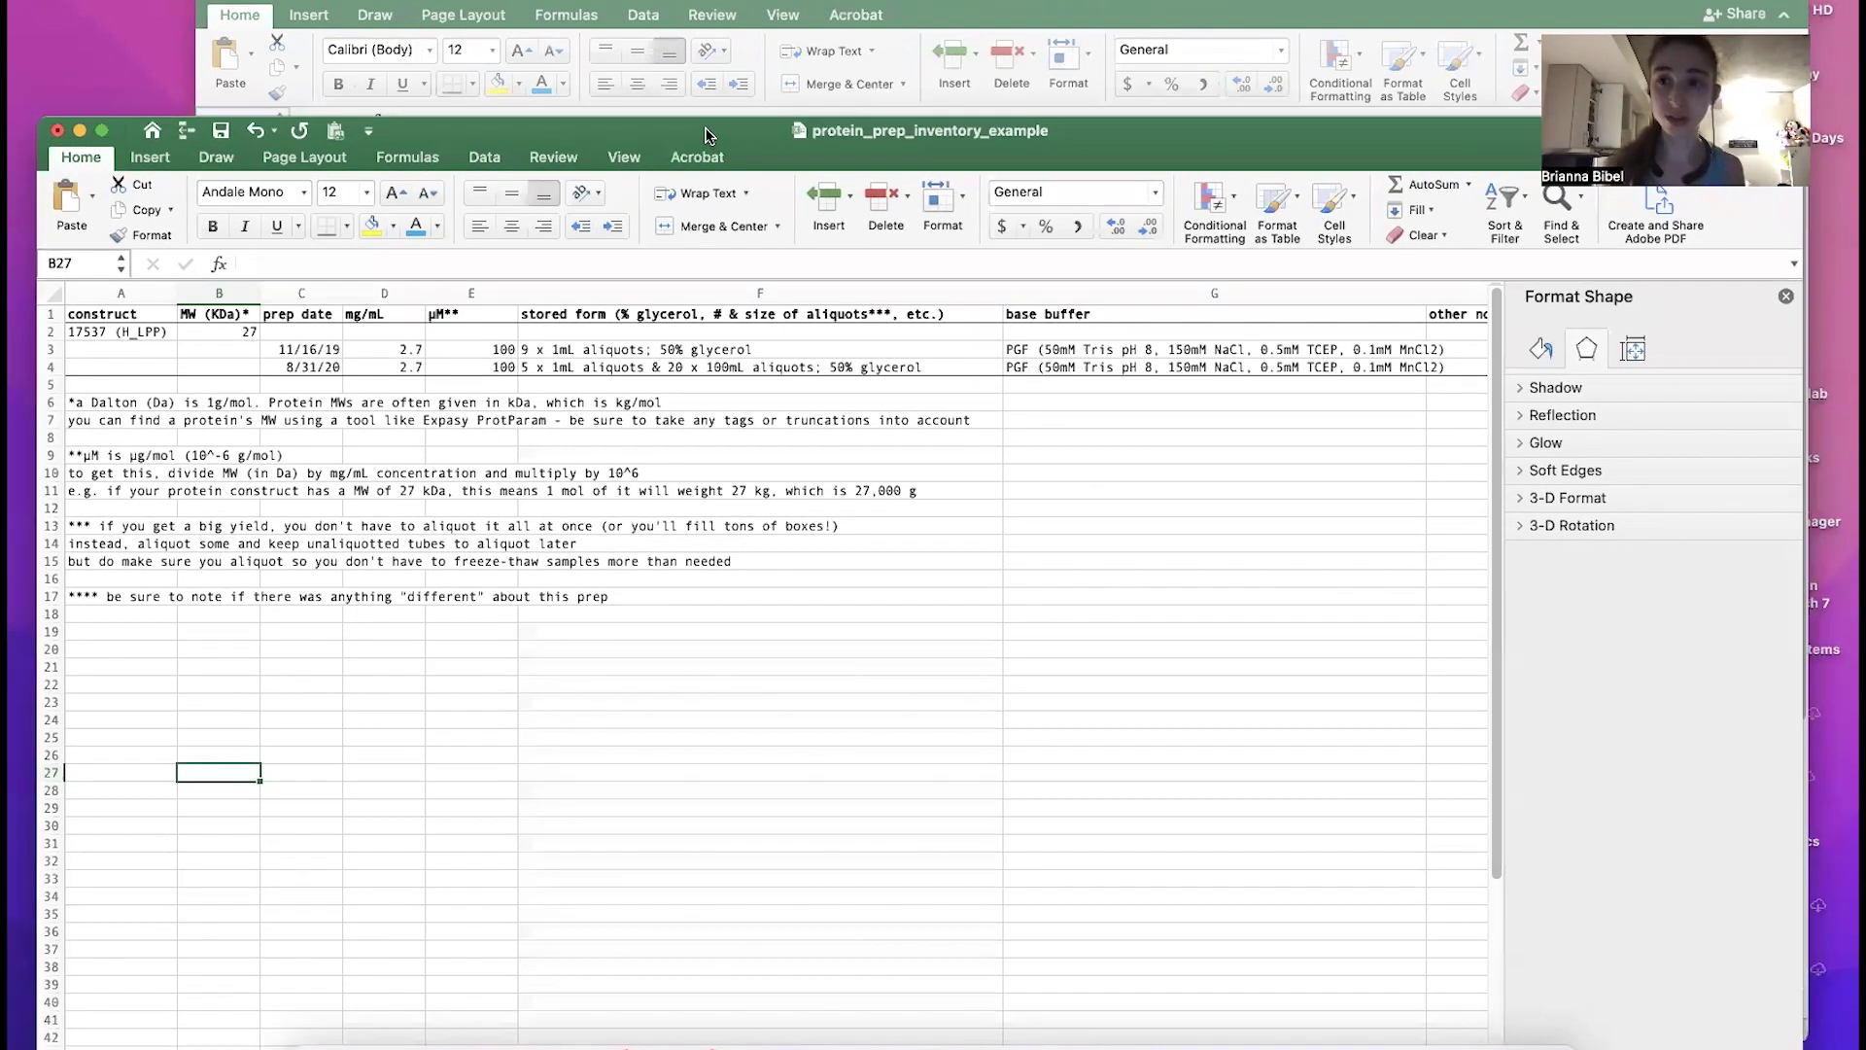
pyautogui.moveTo(686, 71); pyautogui.dragTo(678, 122)
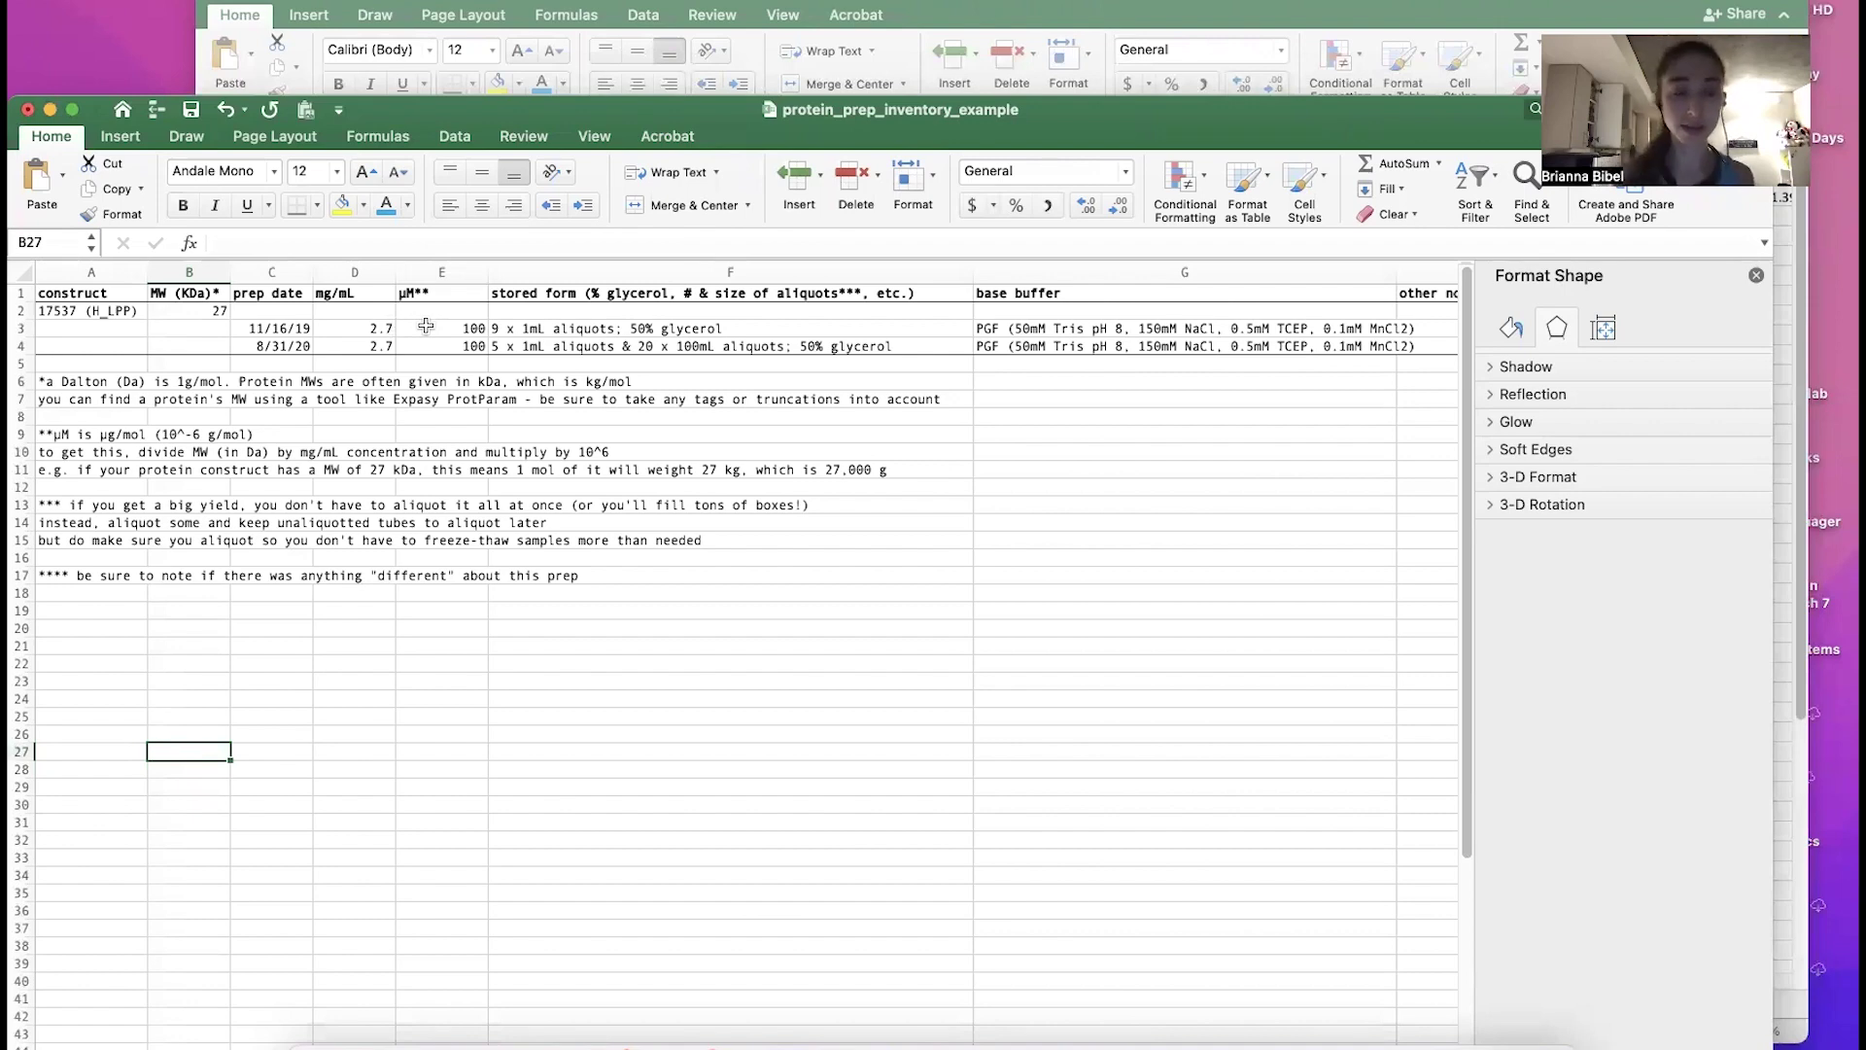
pyautogui.moveTo(768, 109); pyautogui.dragTo(794, 32)
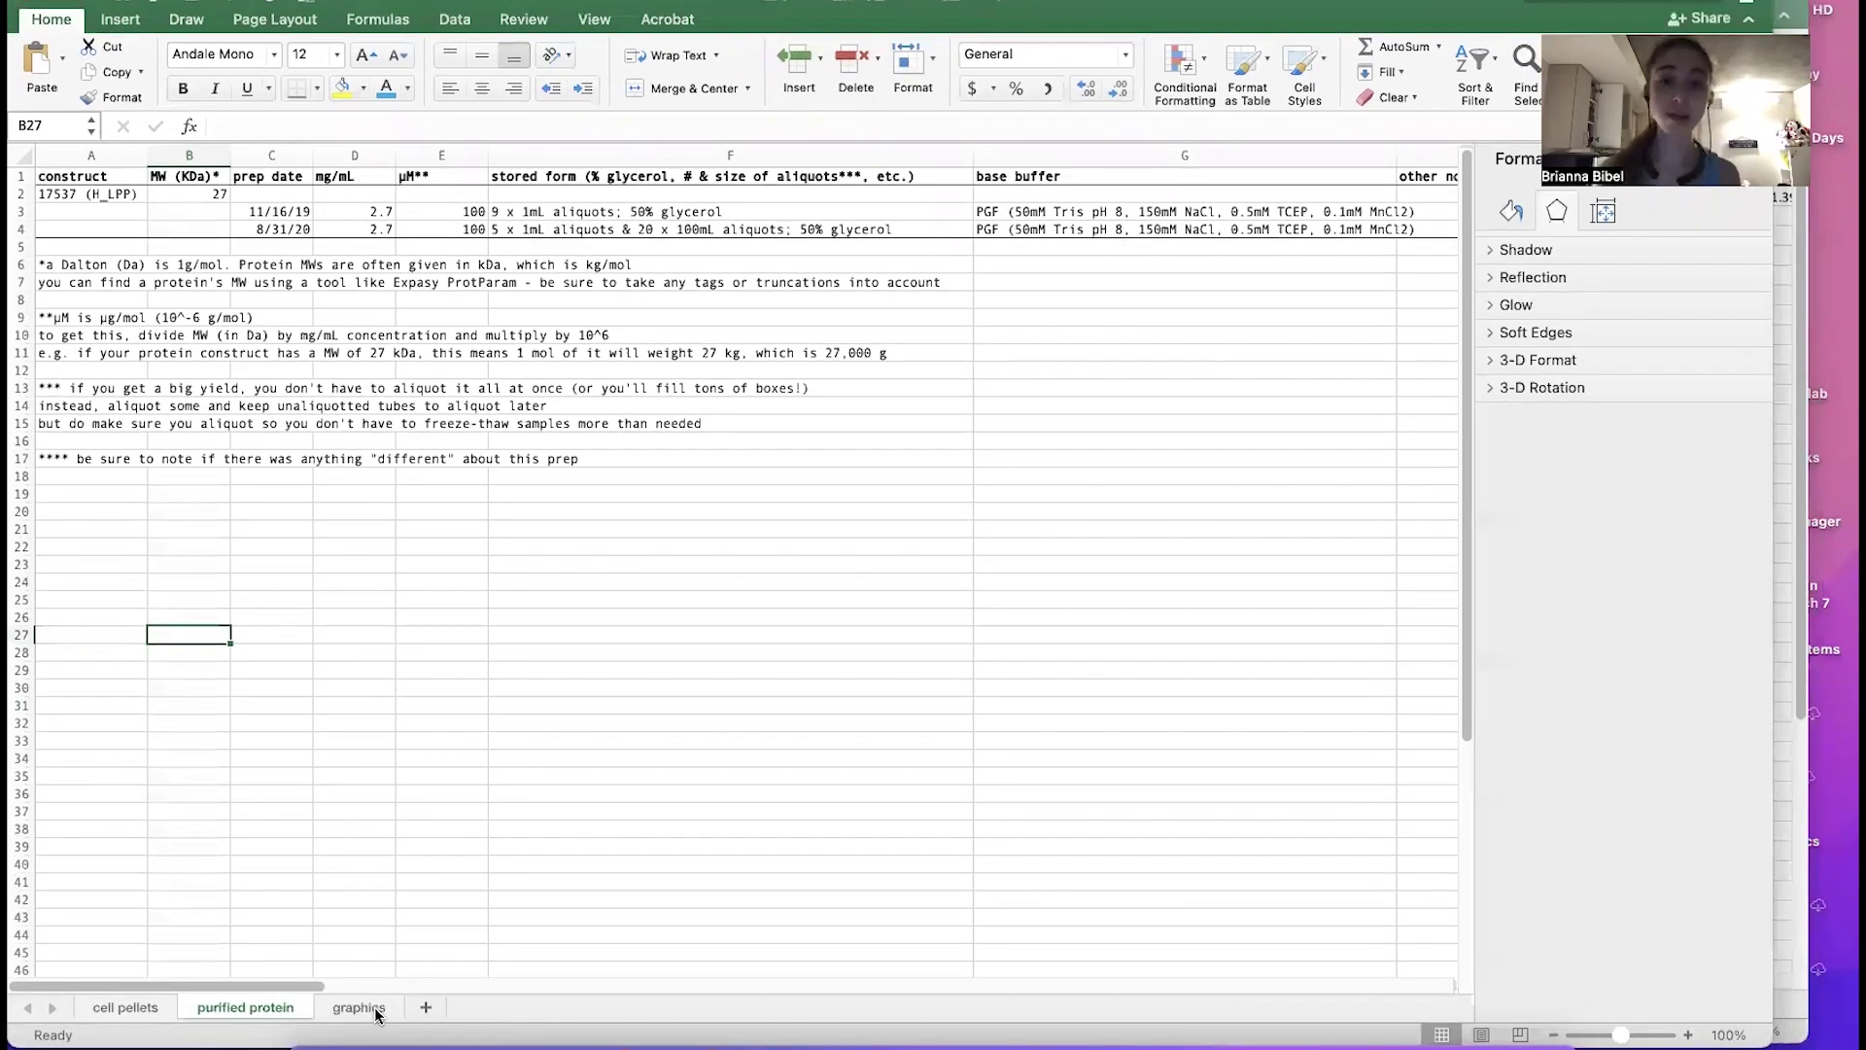
pyautogui.click(376, 1011)
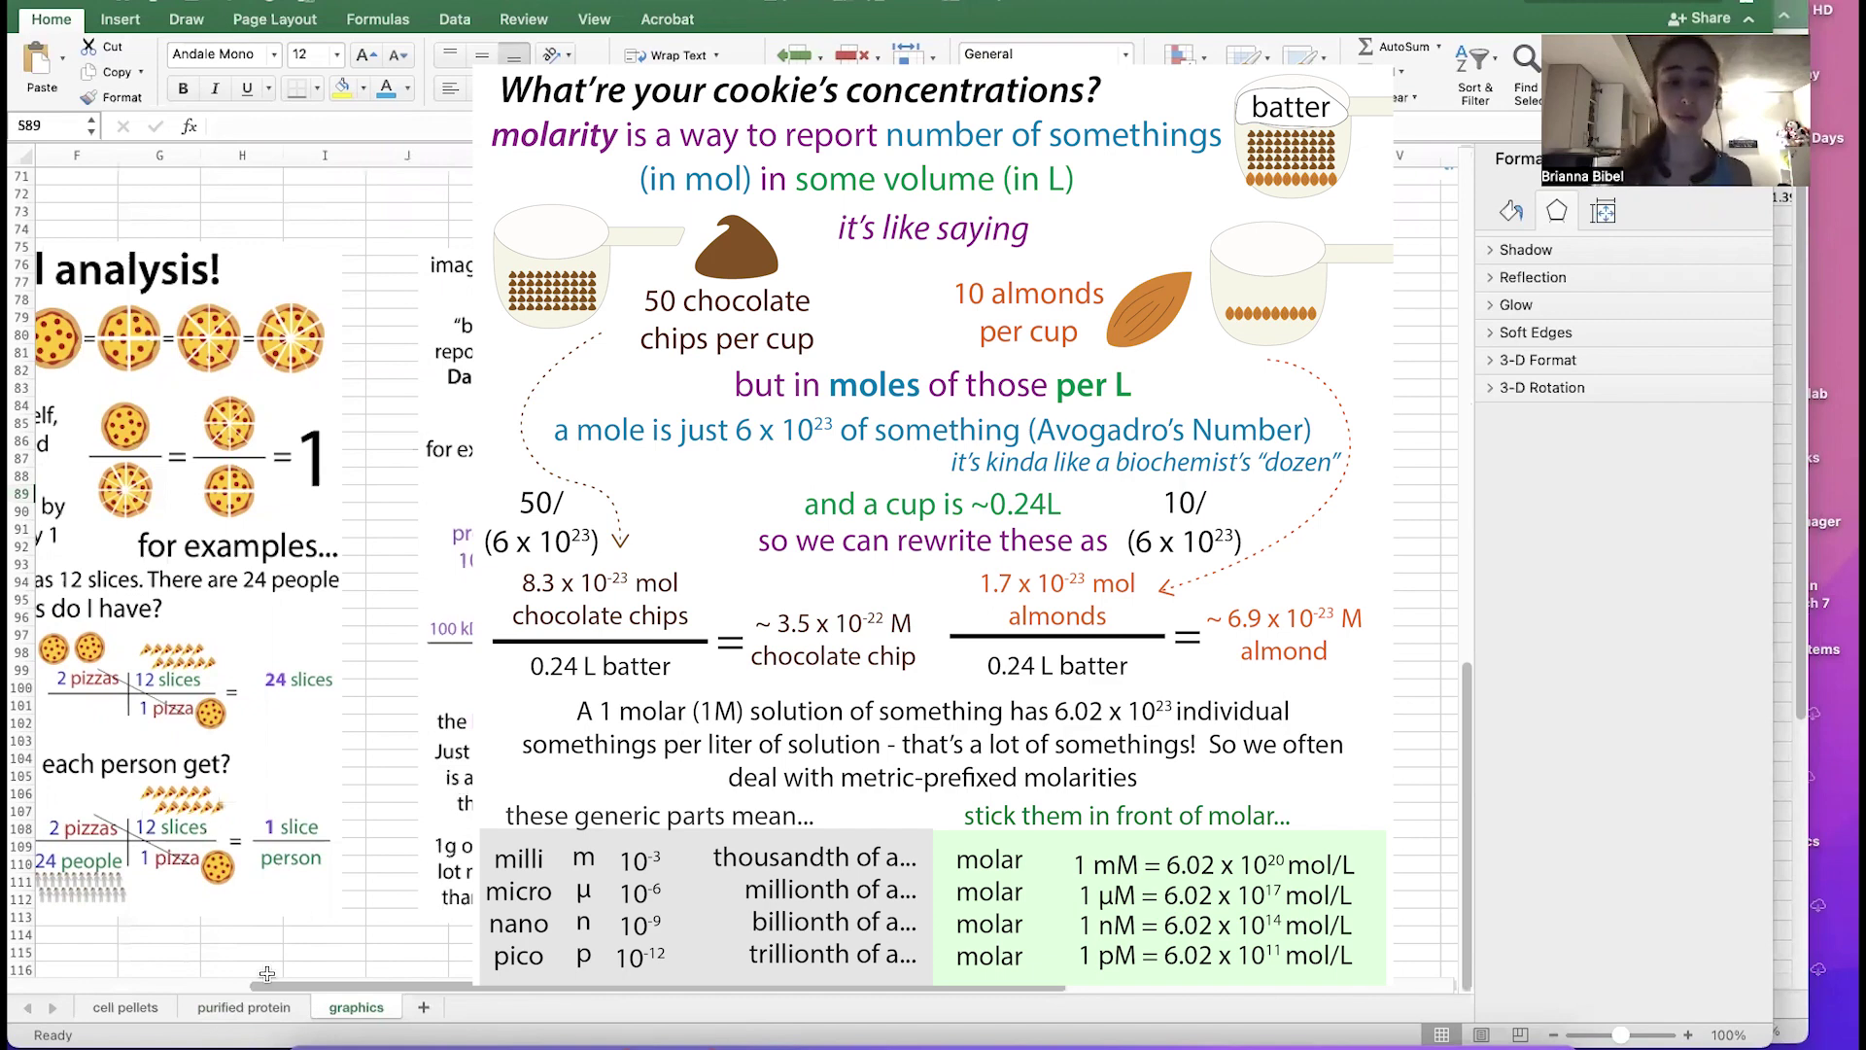
# Step: Show the purified protein sheet with its kDa-to-µM conversion table
pyautogui.click(195, 1011)
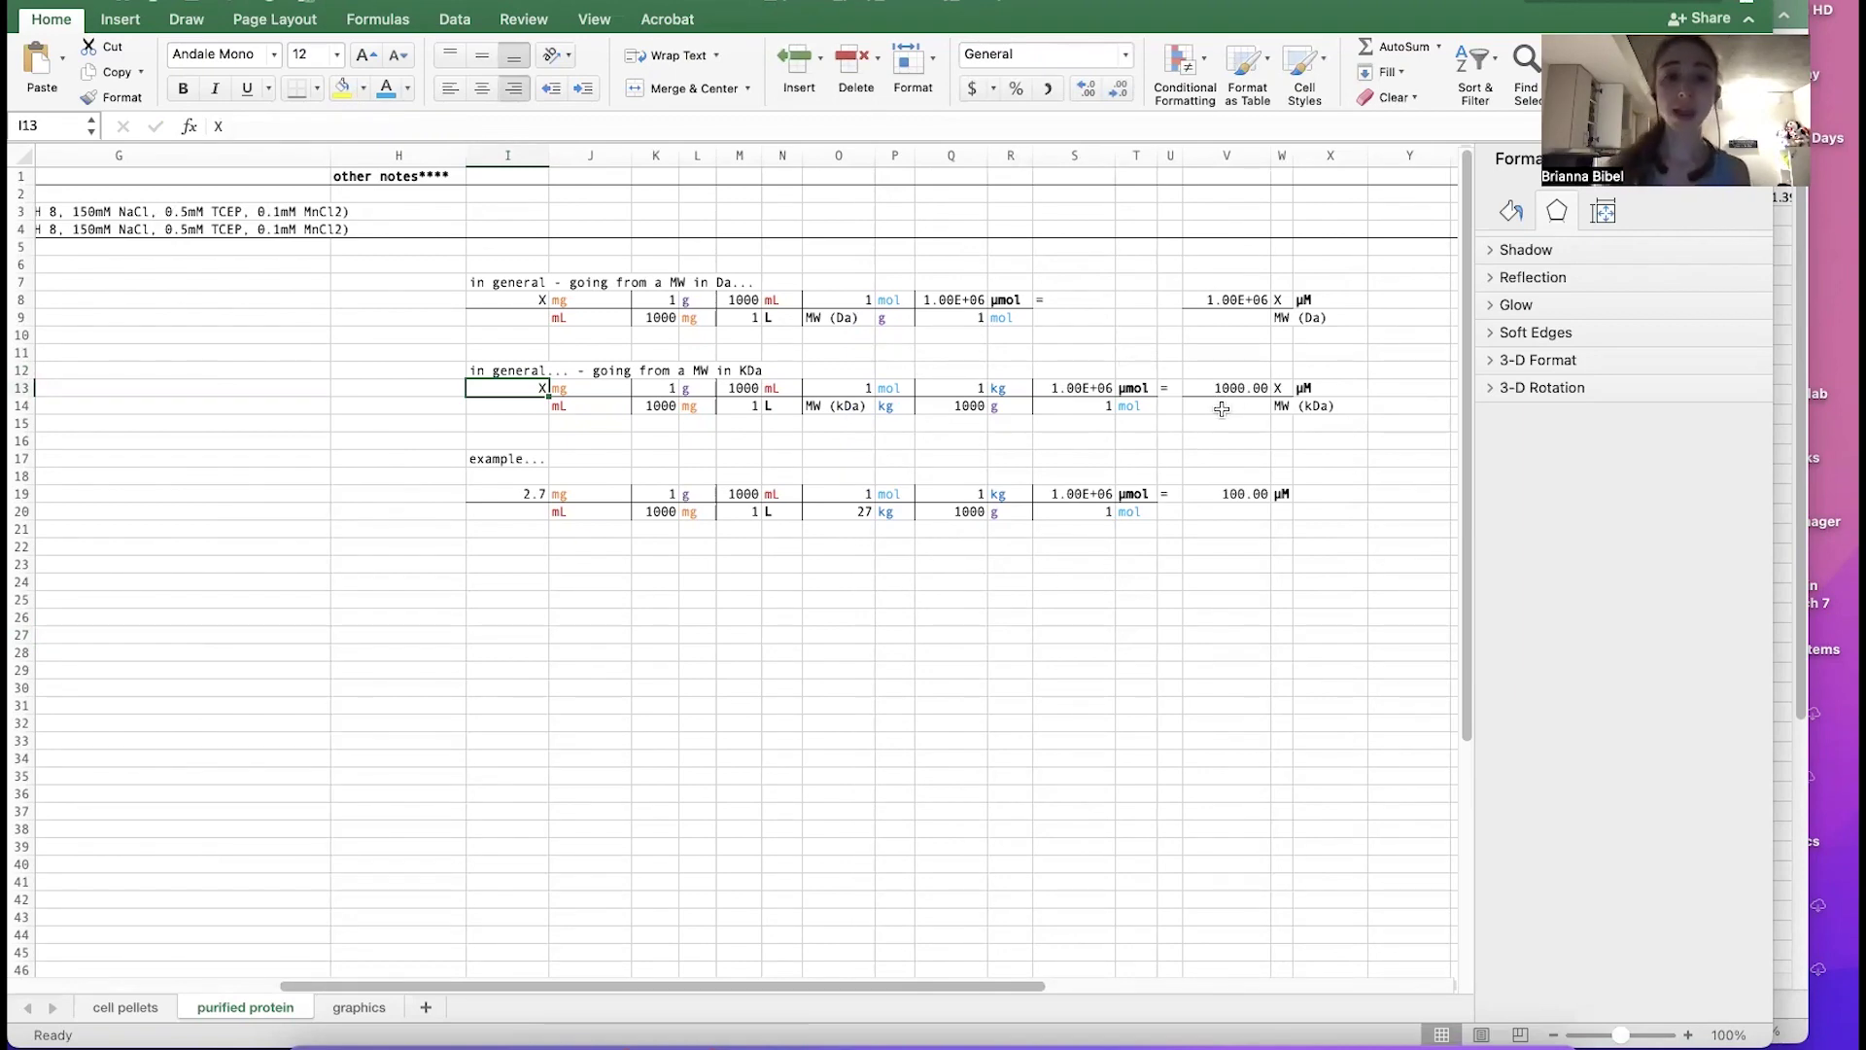
pyautogui.hscroll(-10, 534, 409)
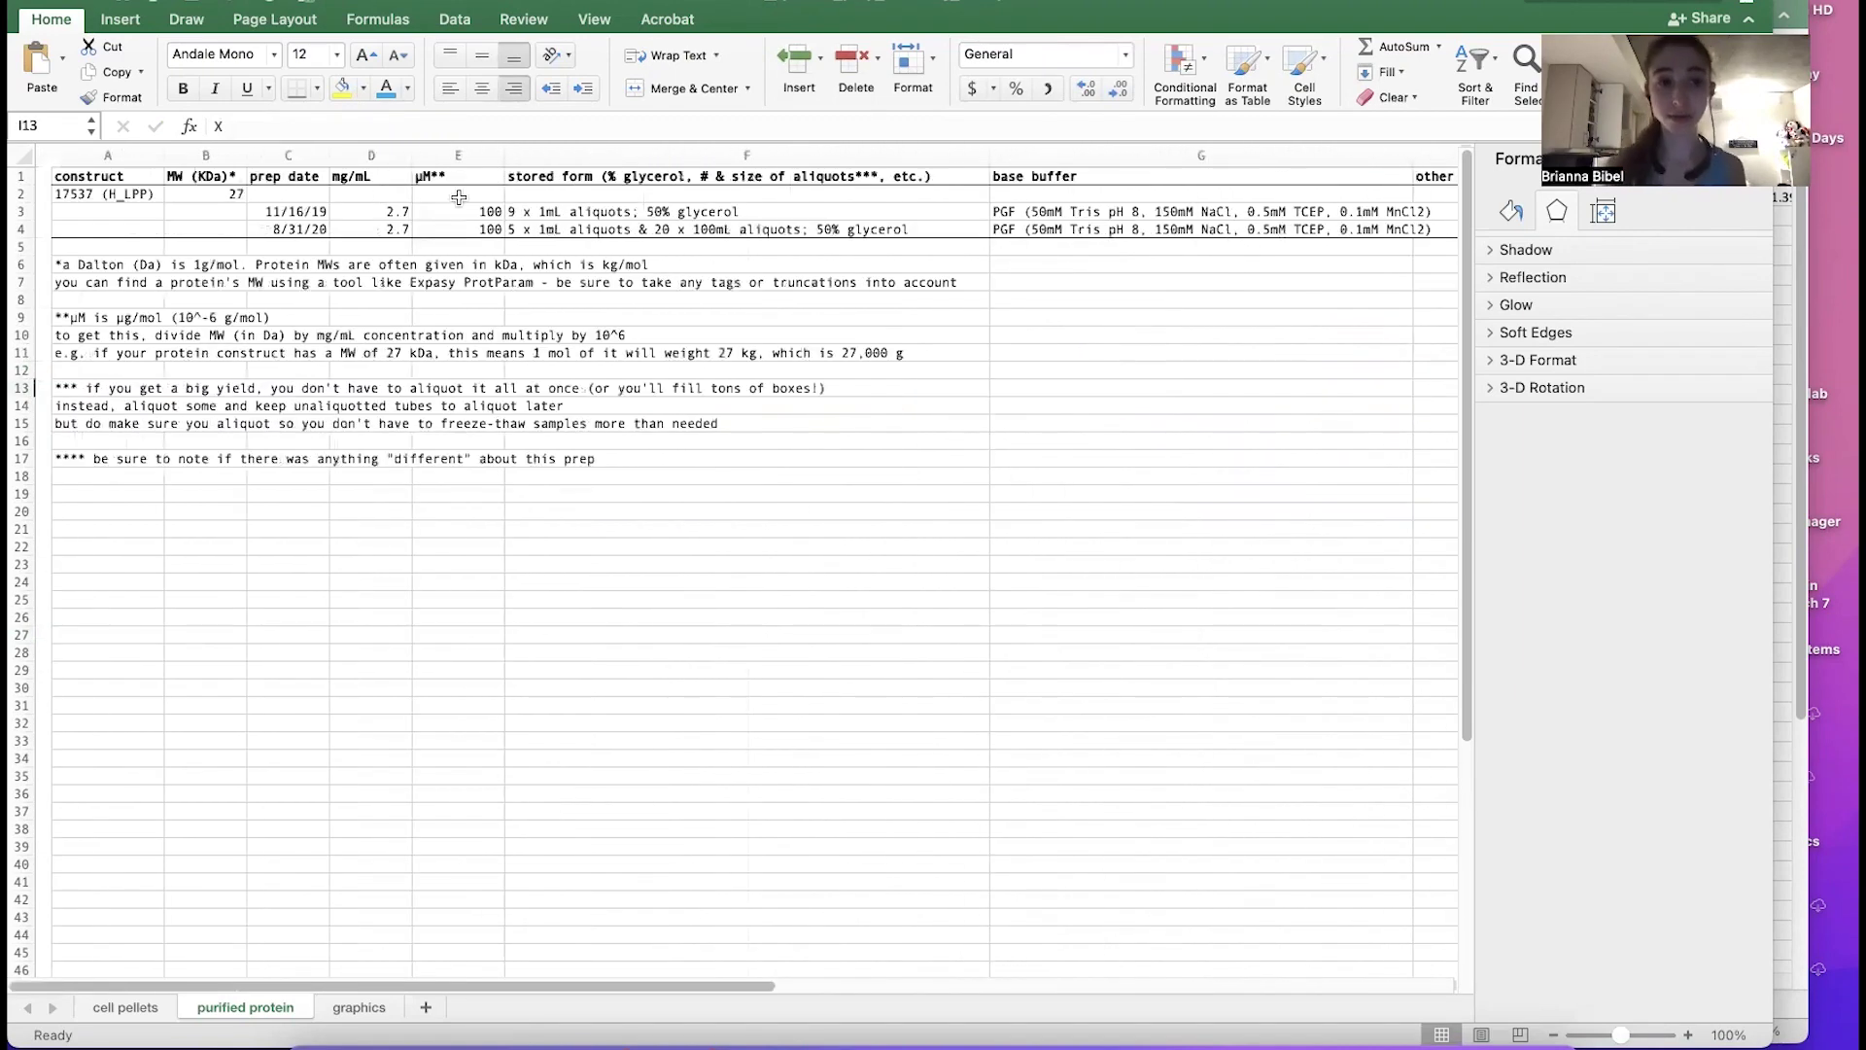
pyautogui.hscroll(6, 613, 491)
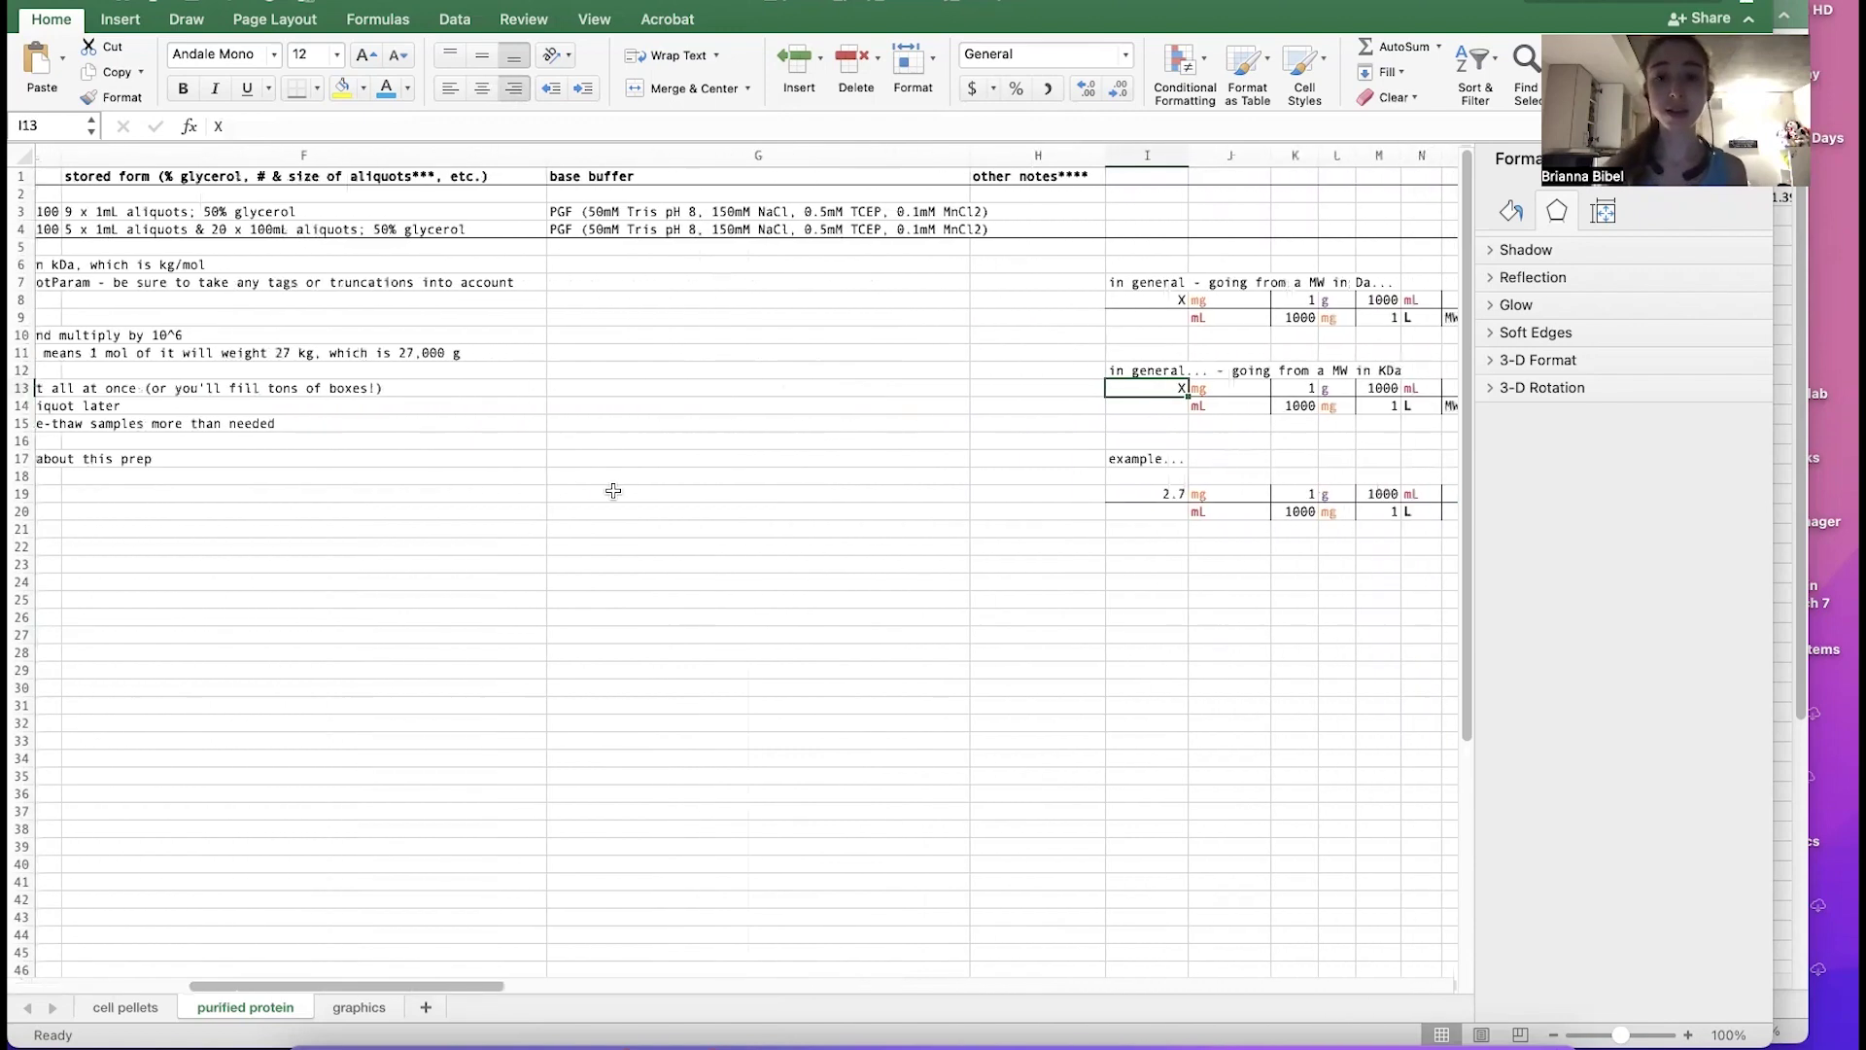
pyautogui.hscroll(5, 613, 491)
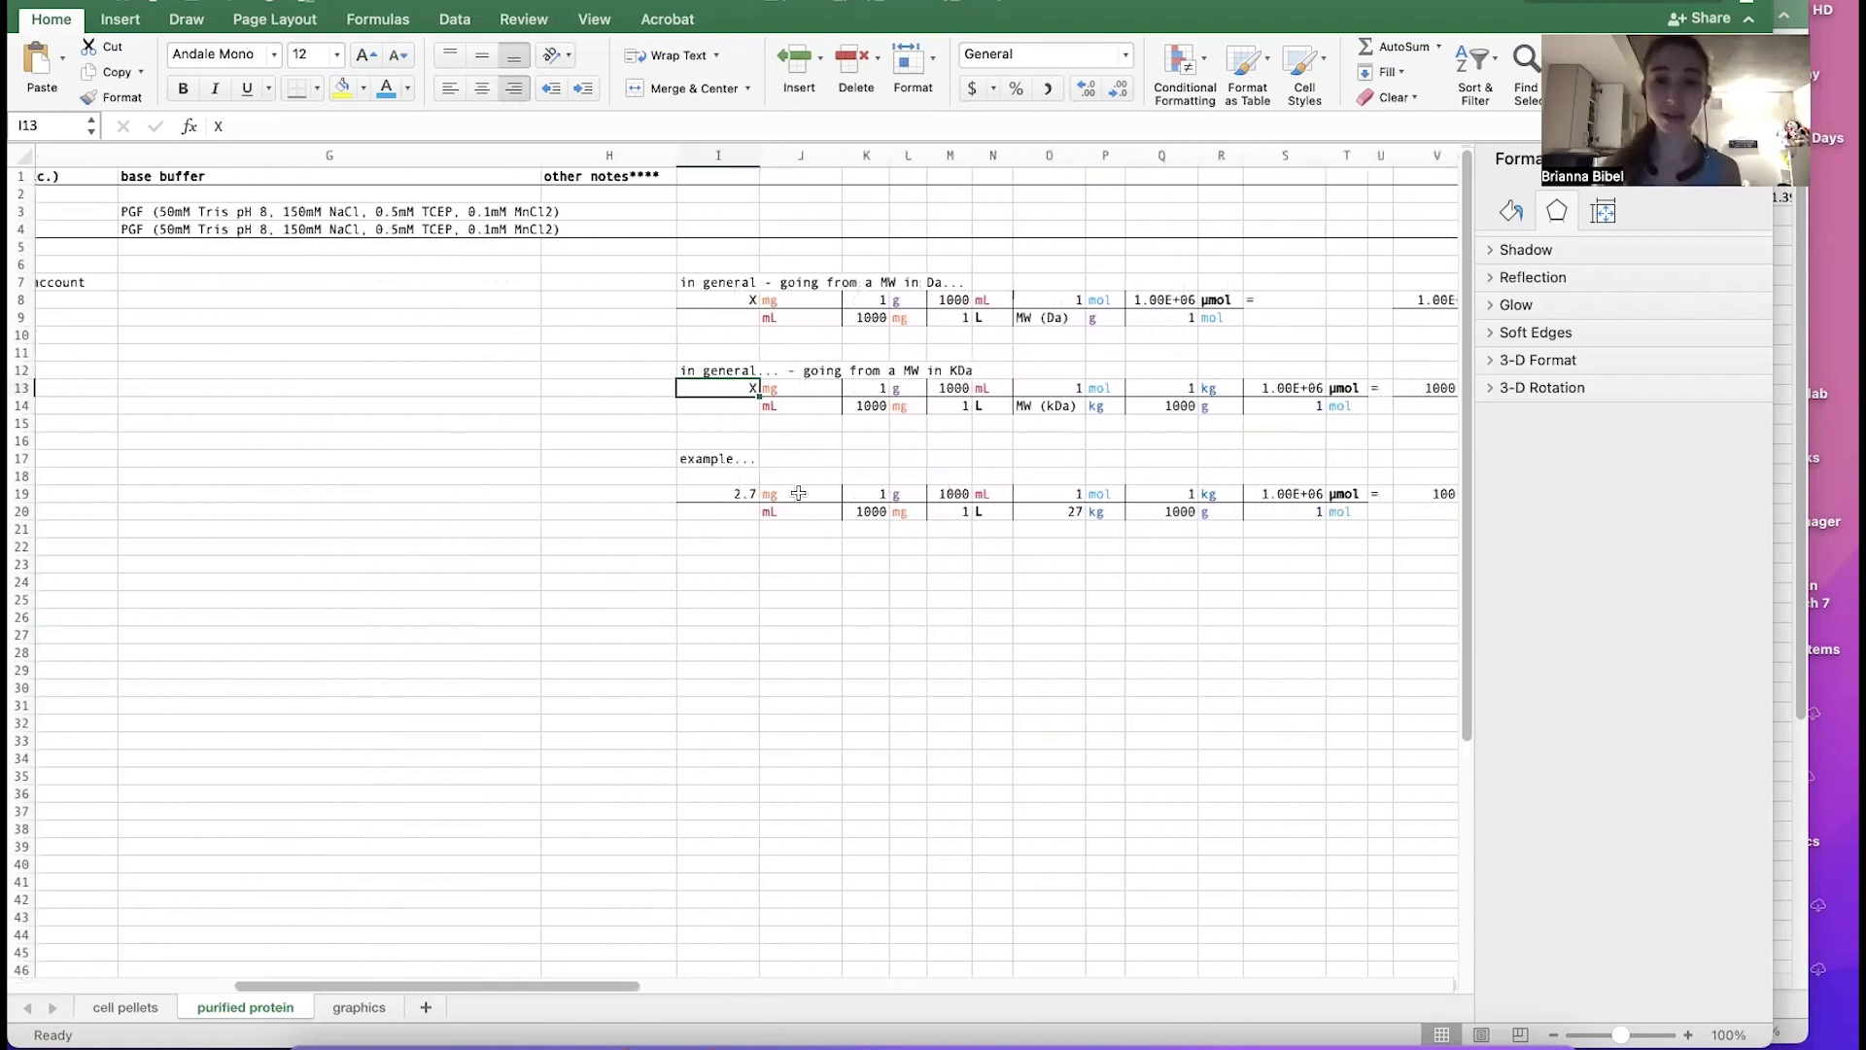
pyautogui.hscroll(2, 798, 493)
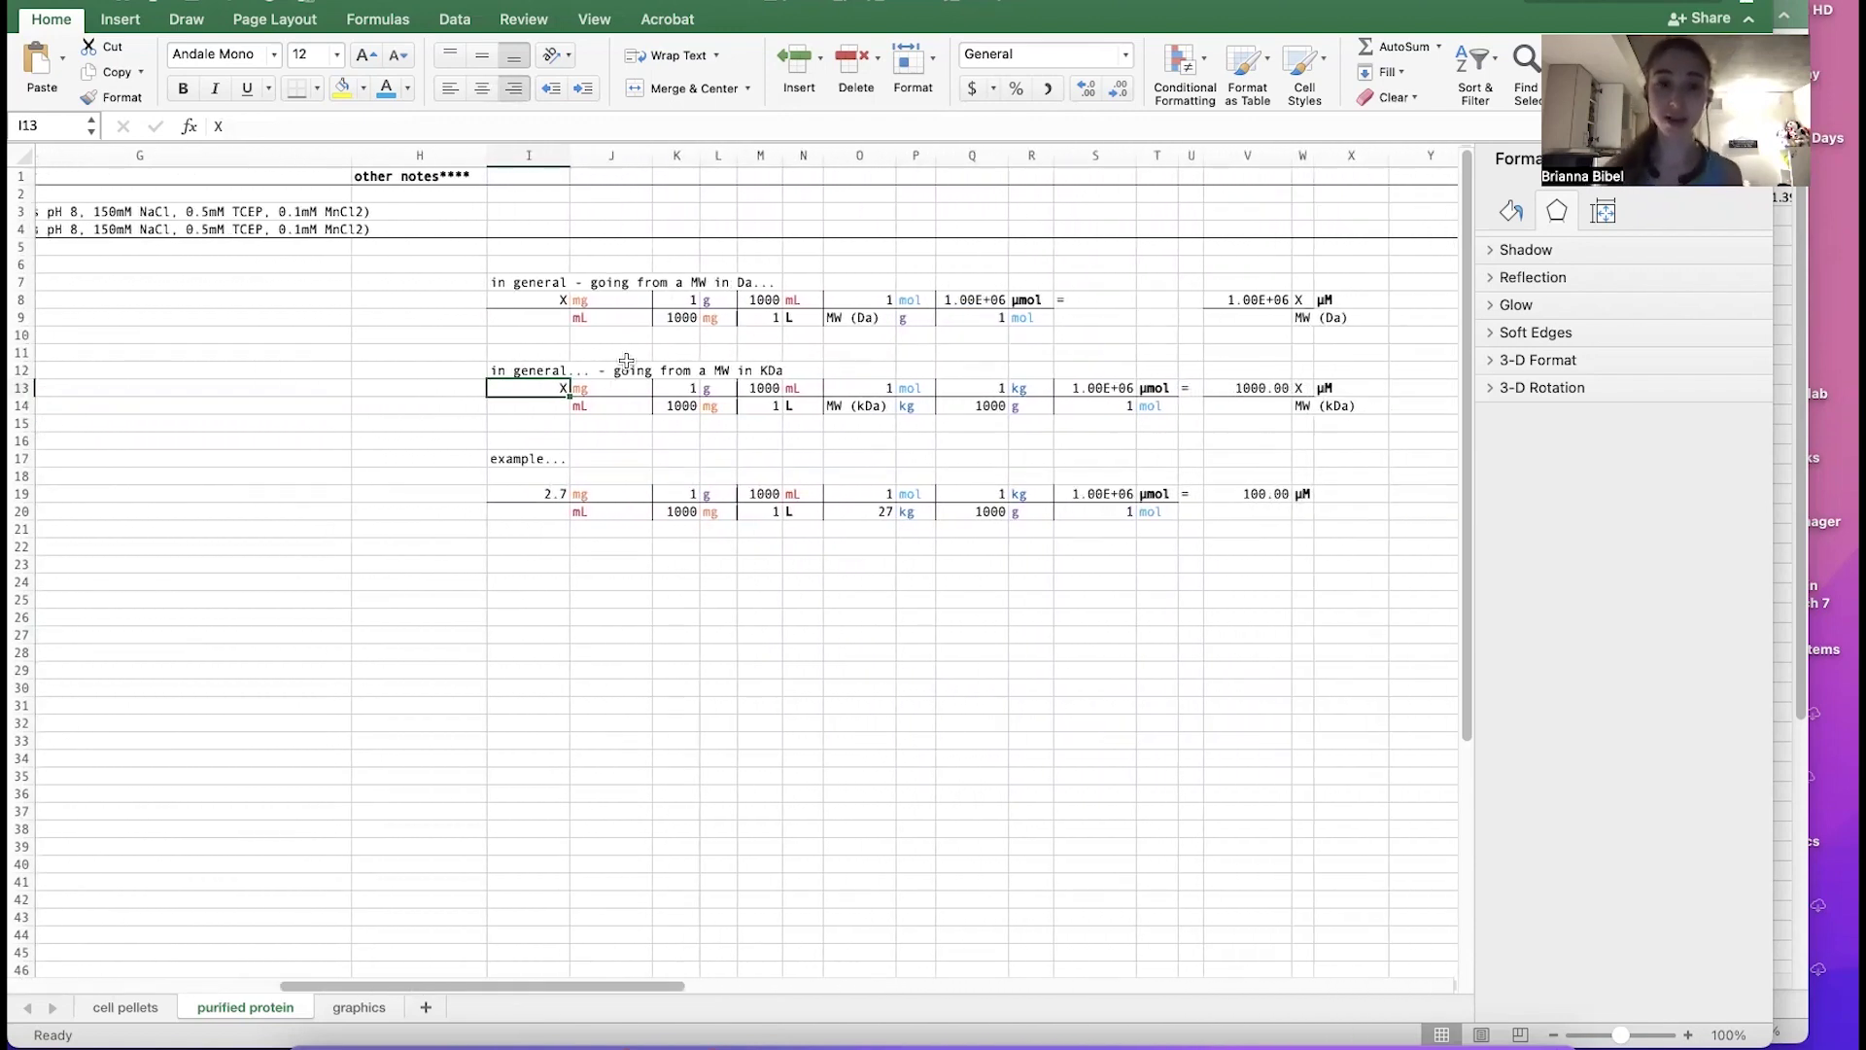
pyautogui.hscroll(-8, 864, 594)
pyautogui.click(864, 594)
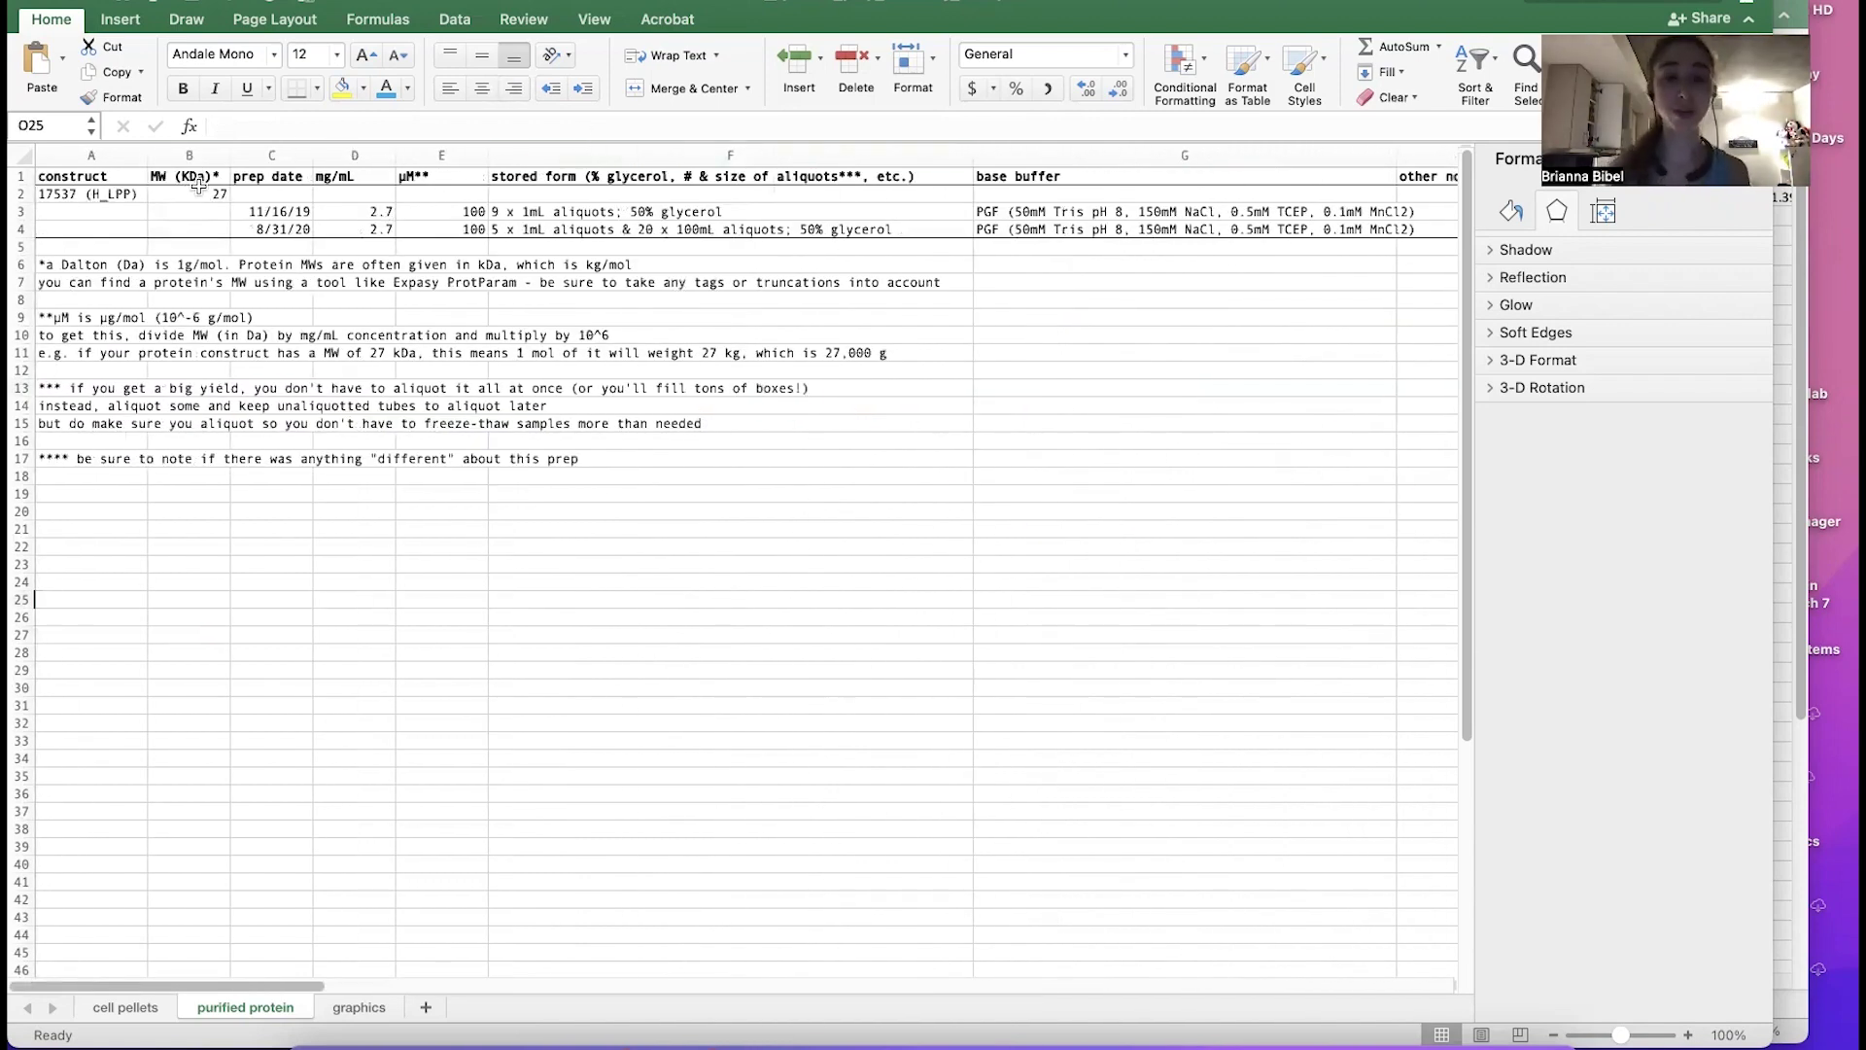
pyautogui.click(360, 216)
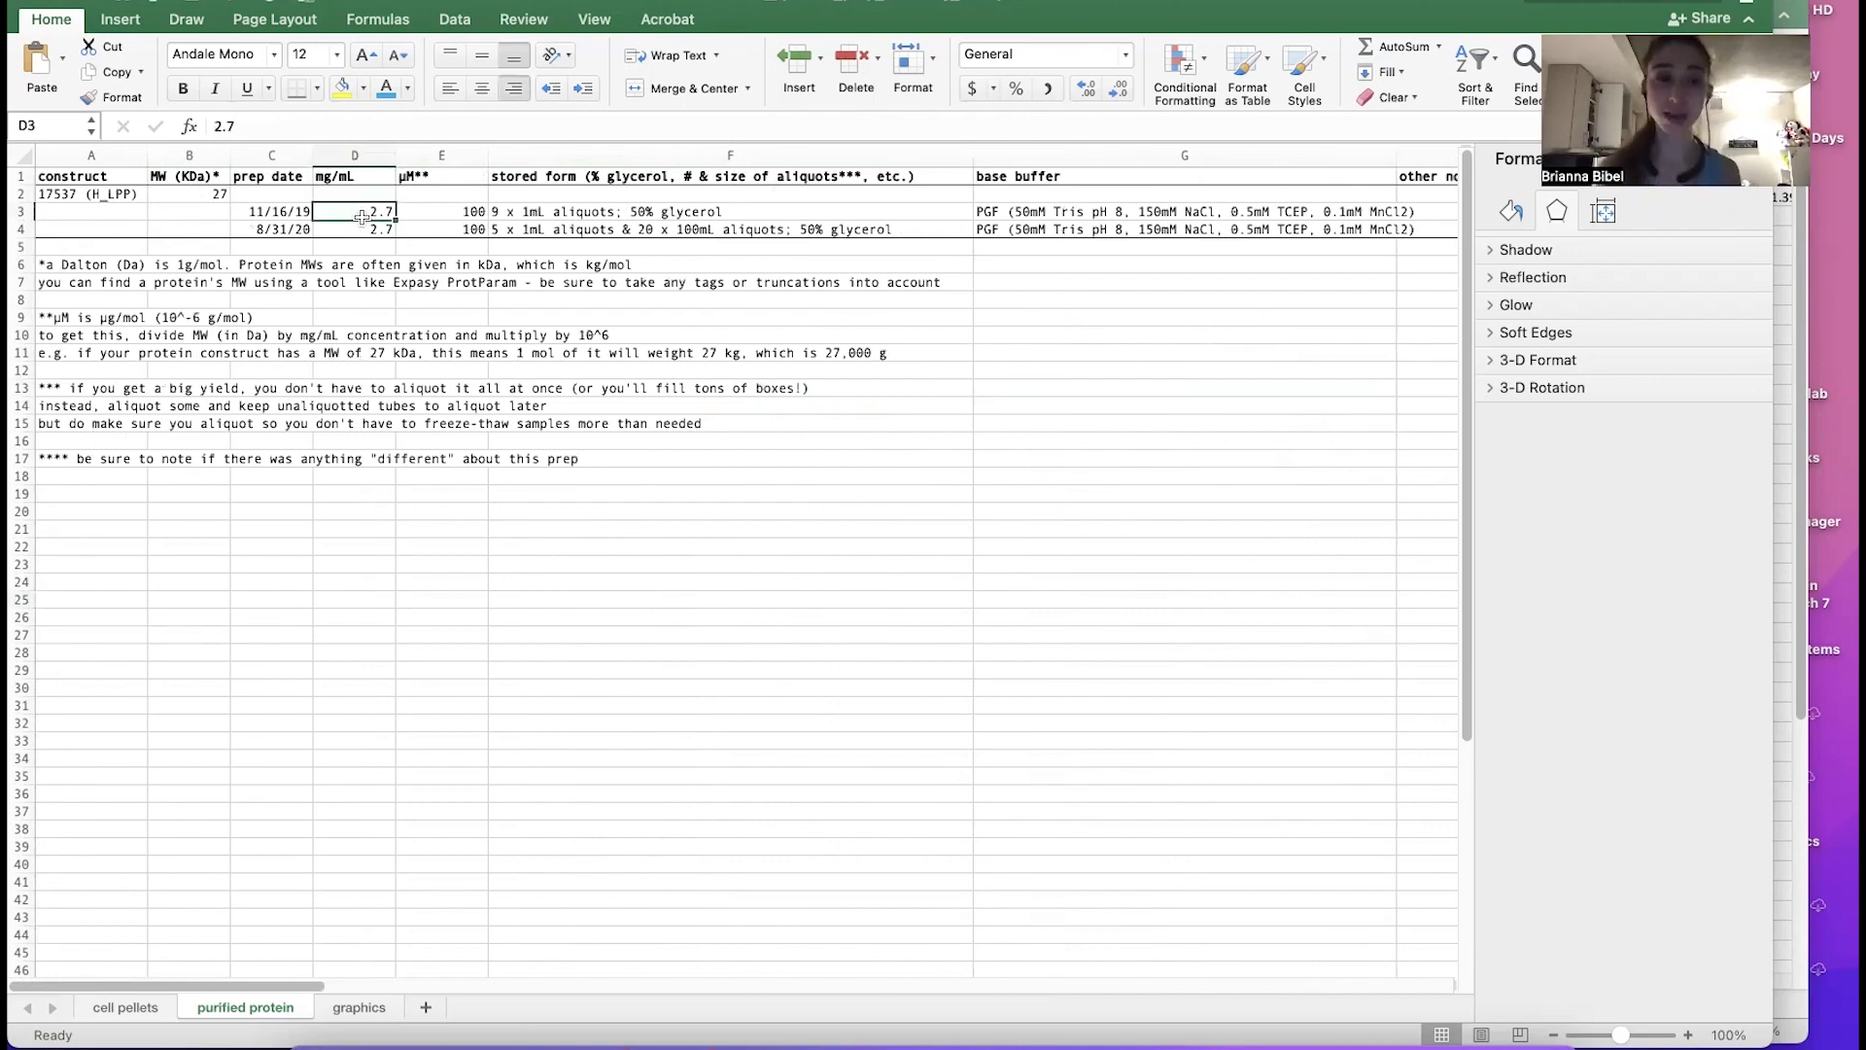
pyautogui.click(455, 210)
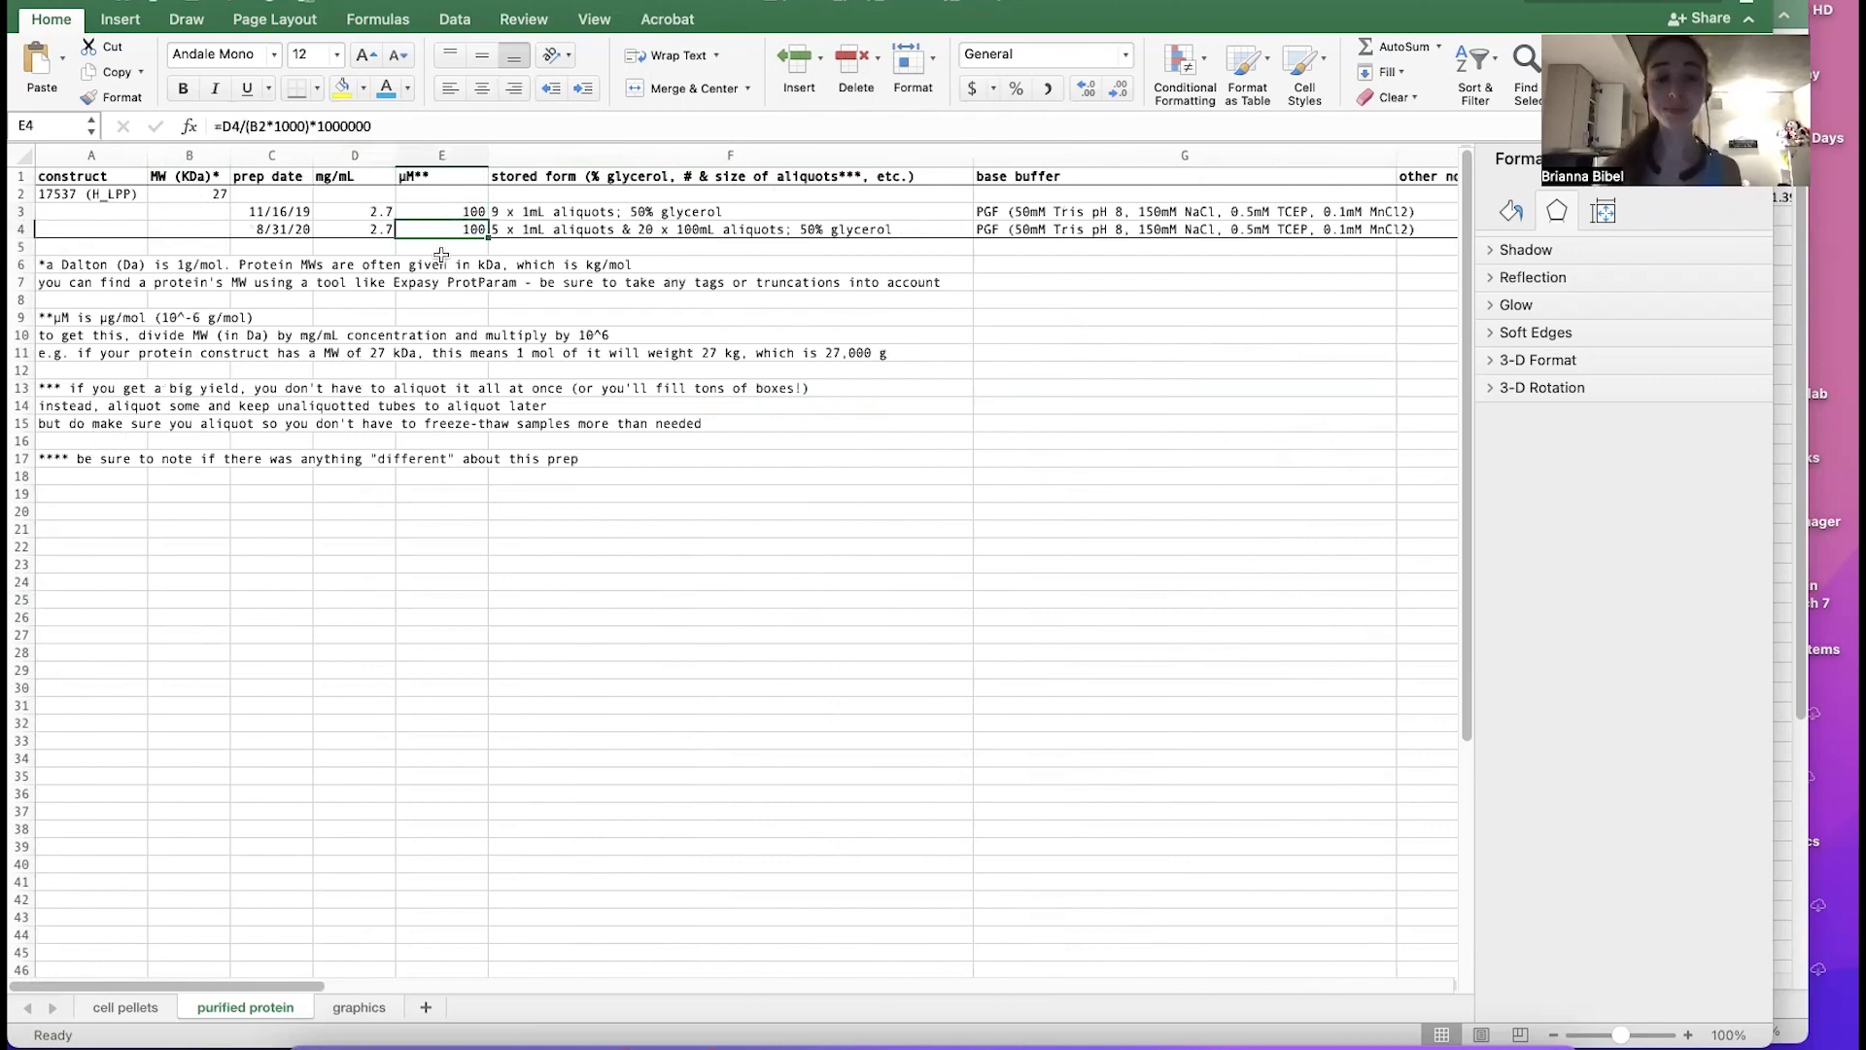
pyautogui.click(518, 481)
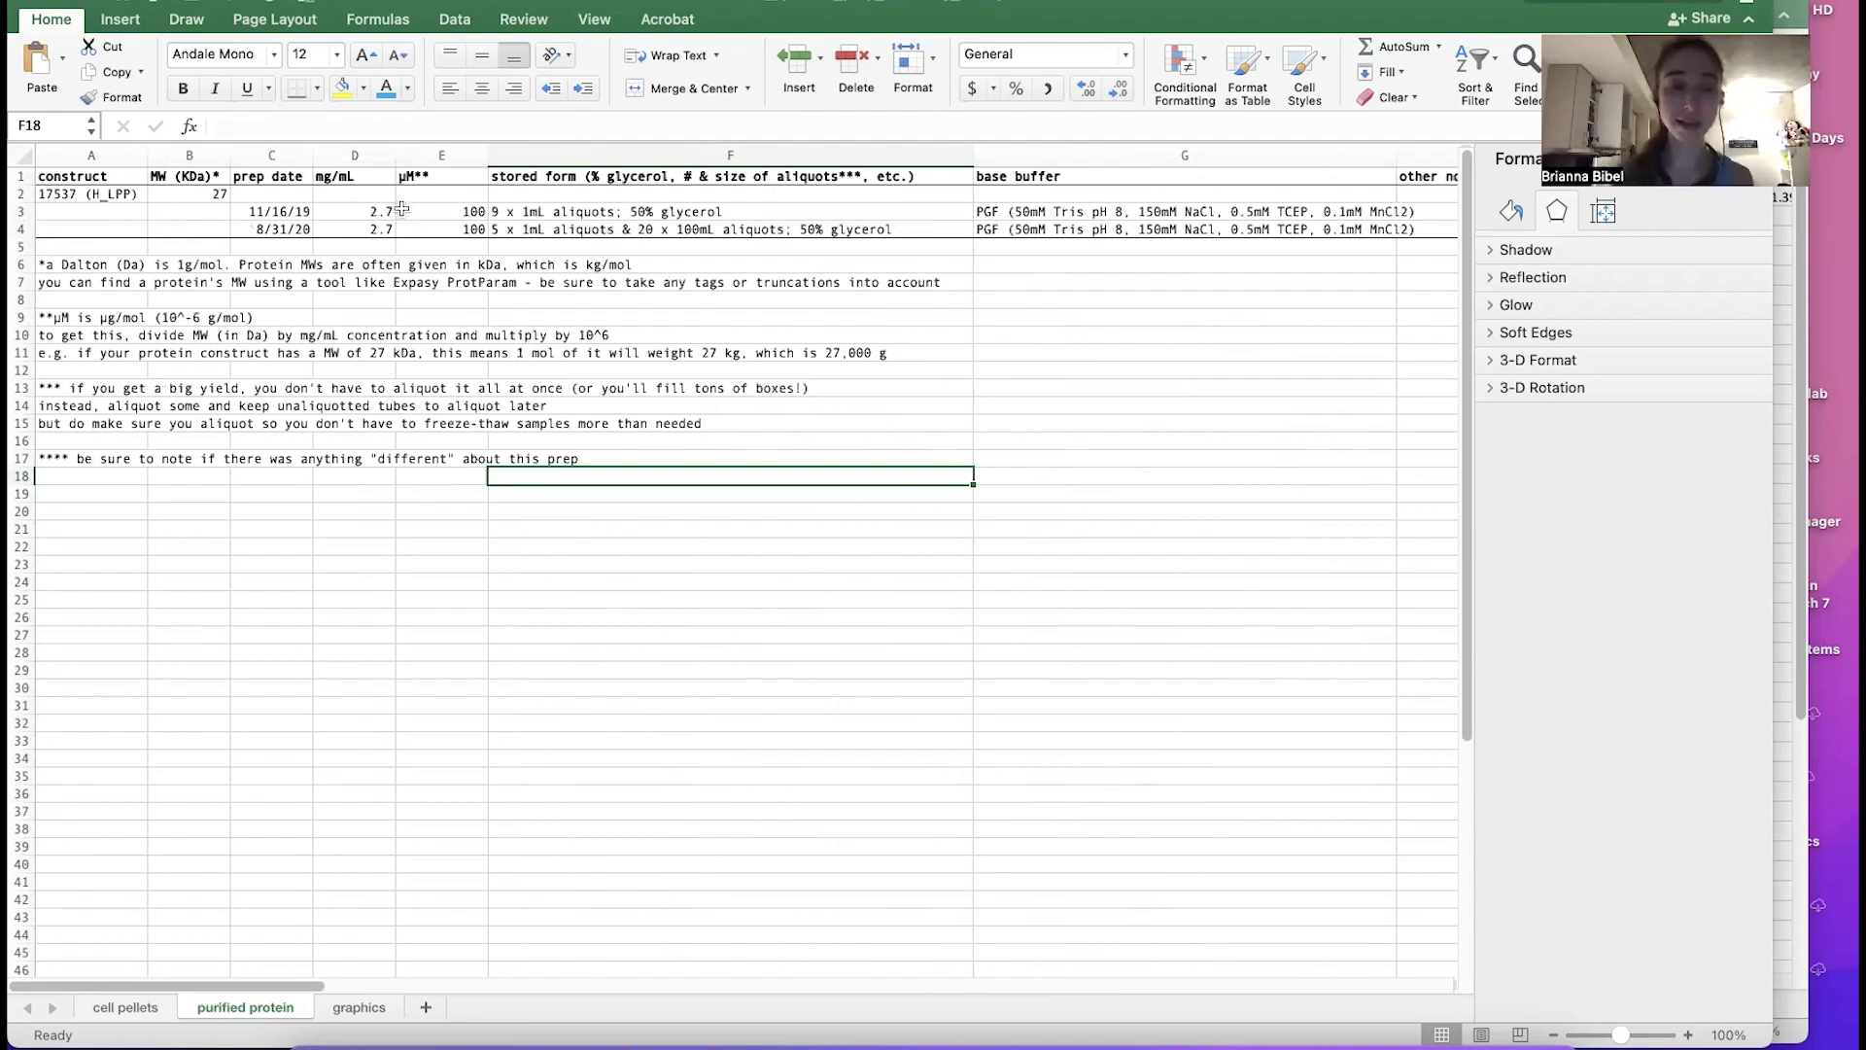
pyautogui.moveTo(589, 42)
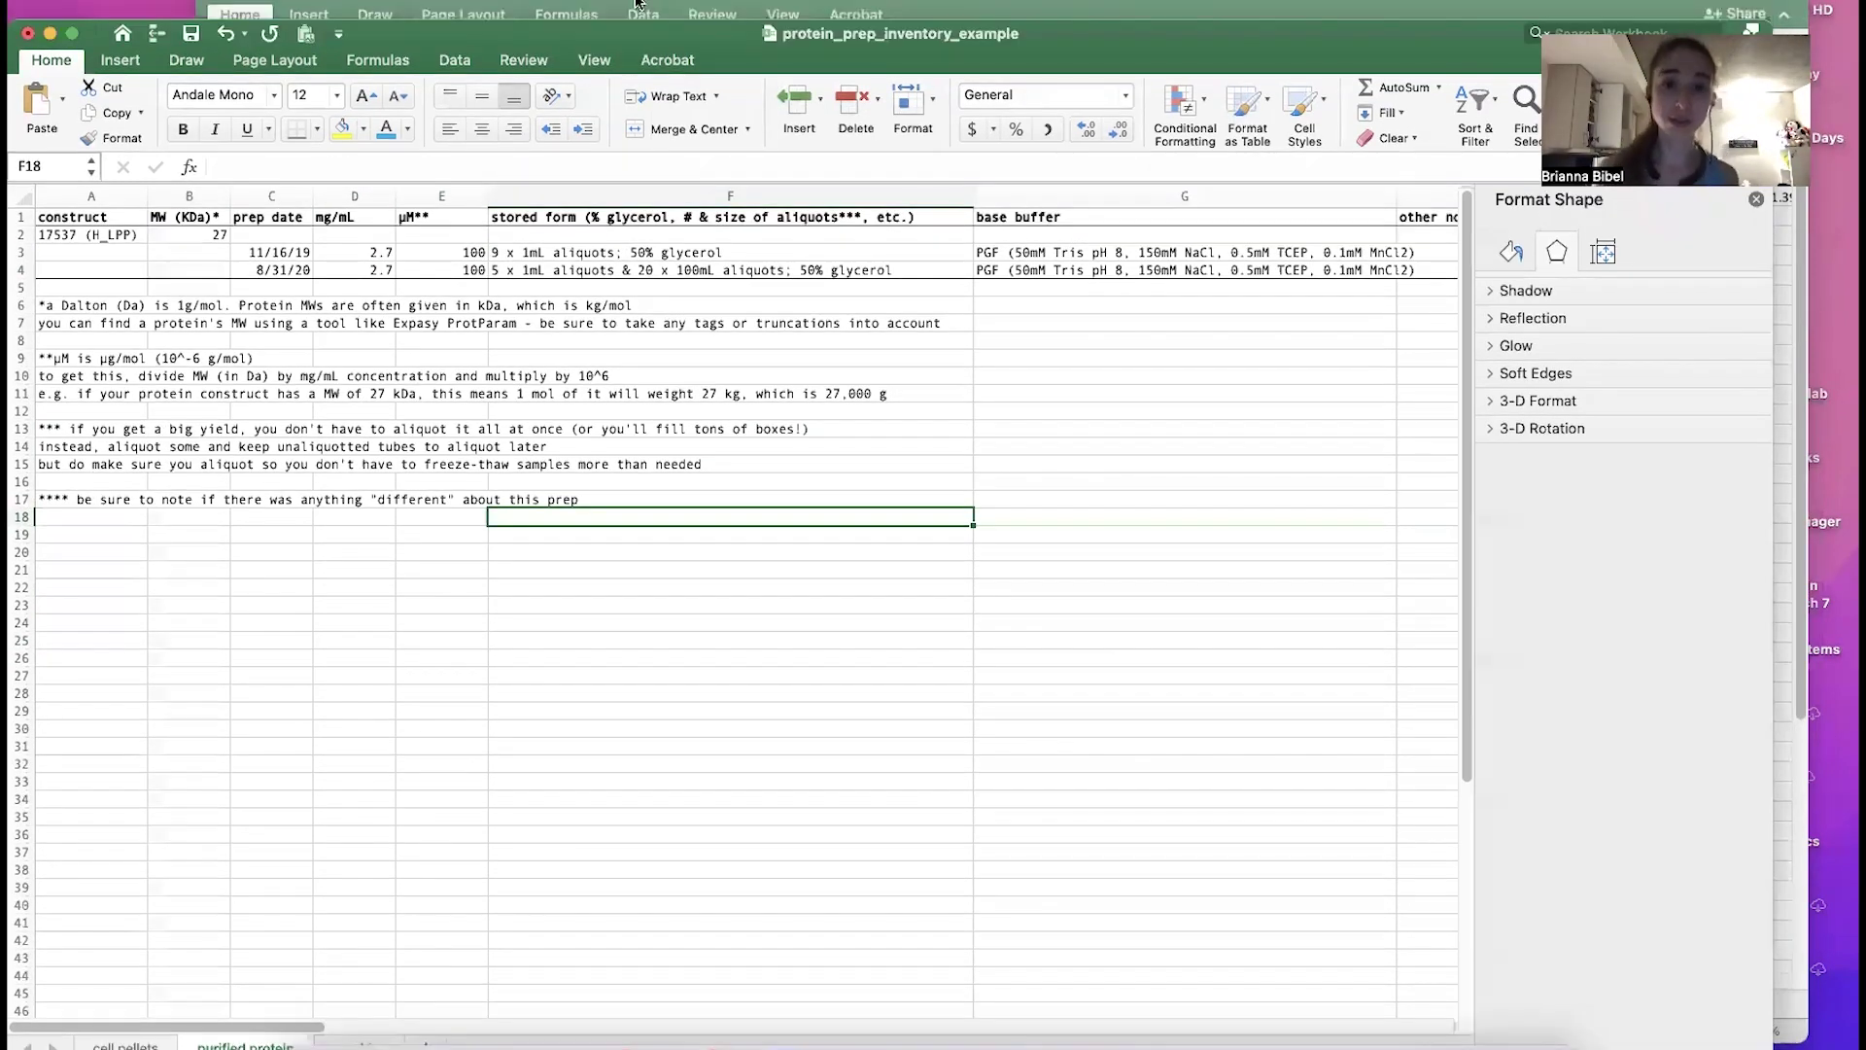
pyautogui.press('super+grave')
pyautogui.hscroll(10, 641, 254)
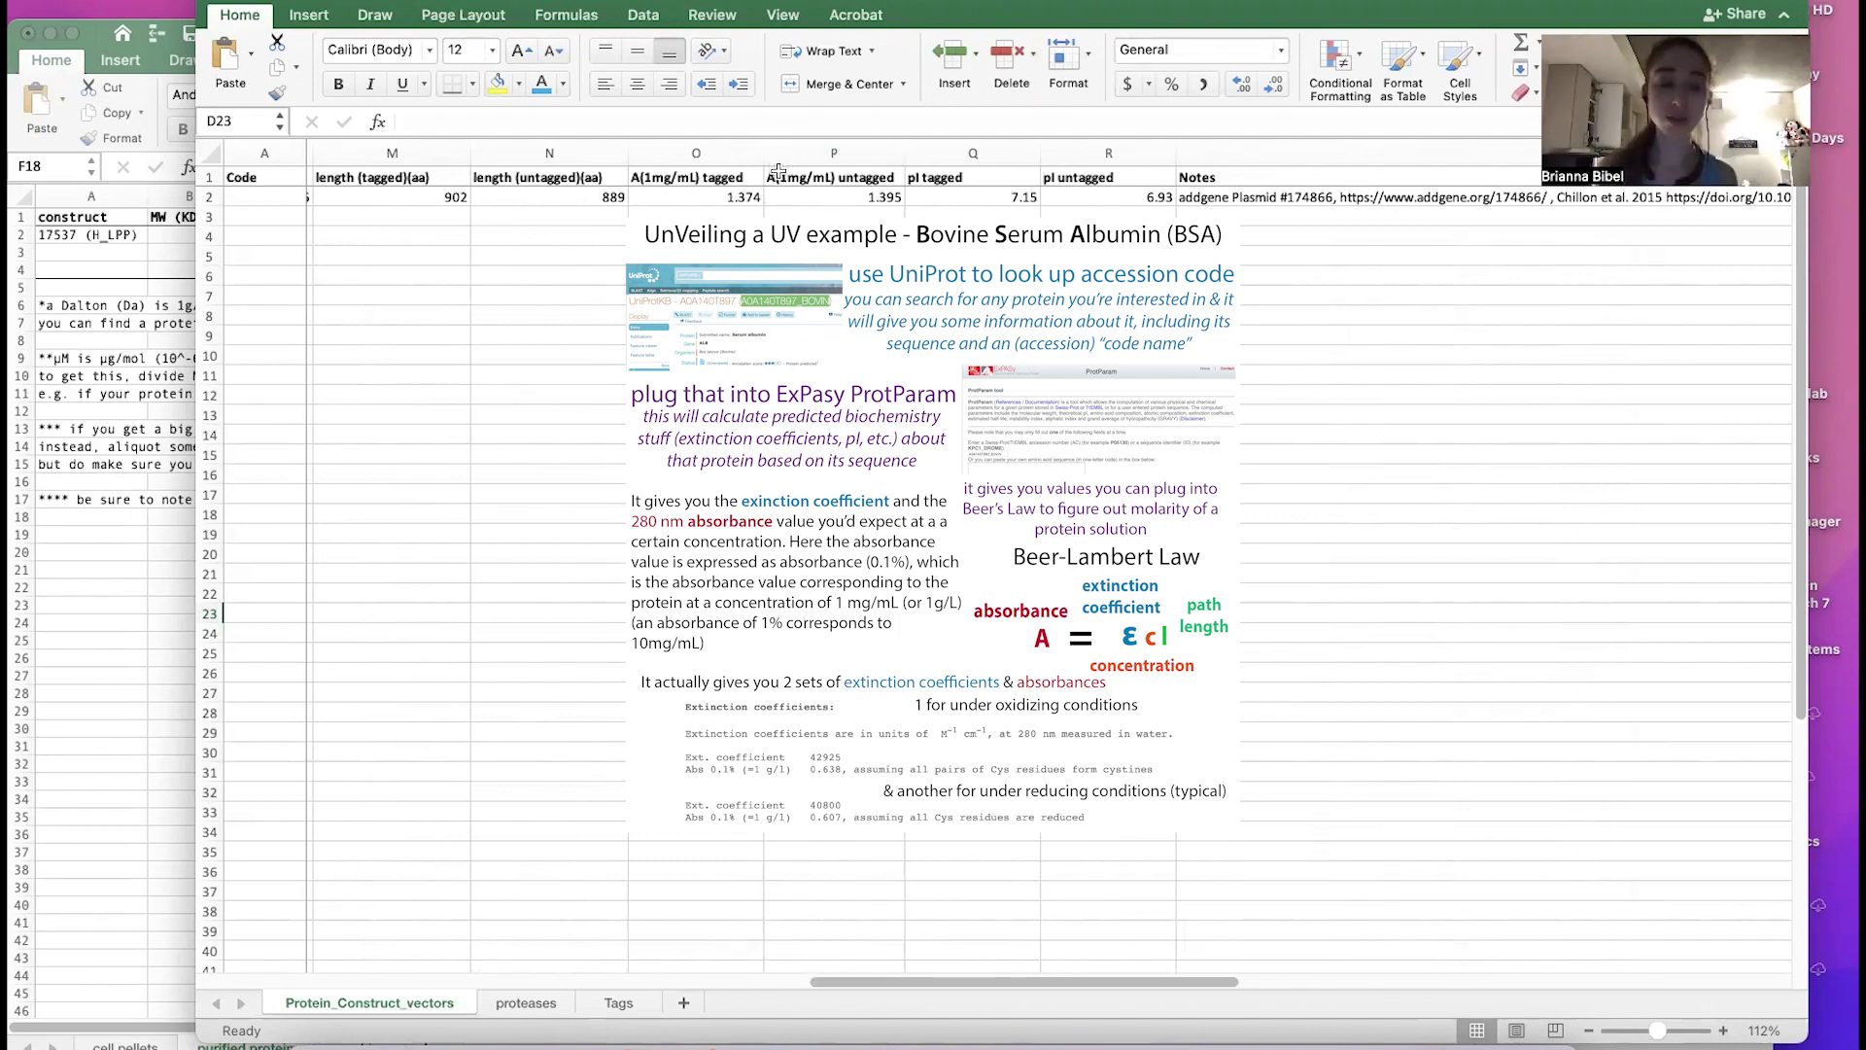
pyautogui.click(824, 194)
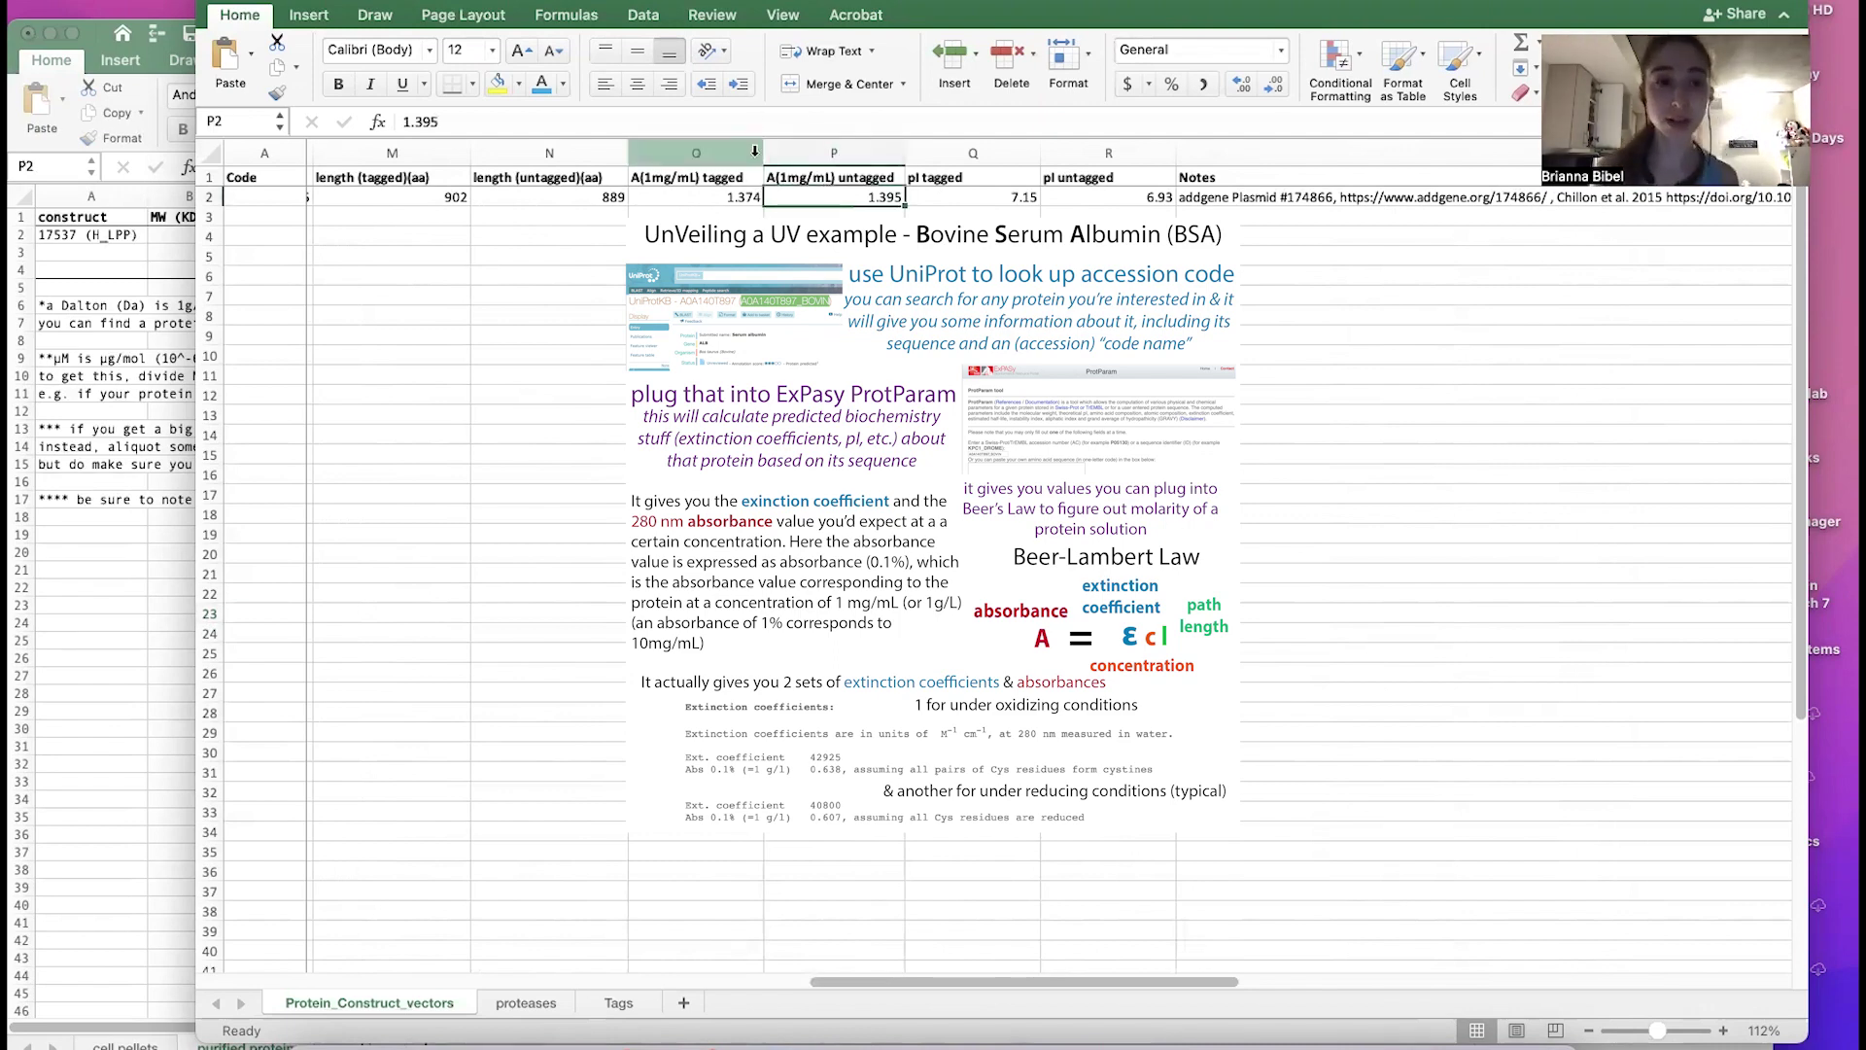
pyautogui.hscroll(-3, 972, 486)
pyautogui.hscroll(-10, 346, 503)
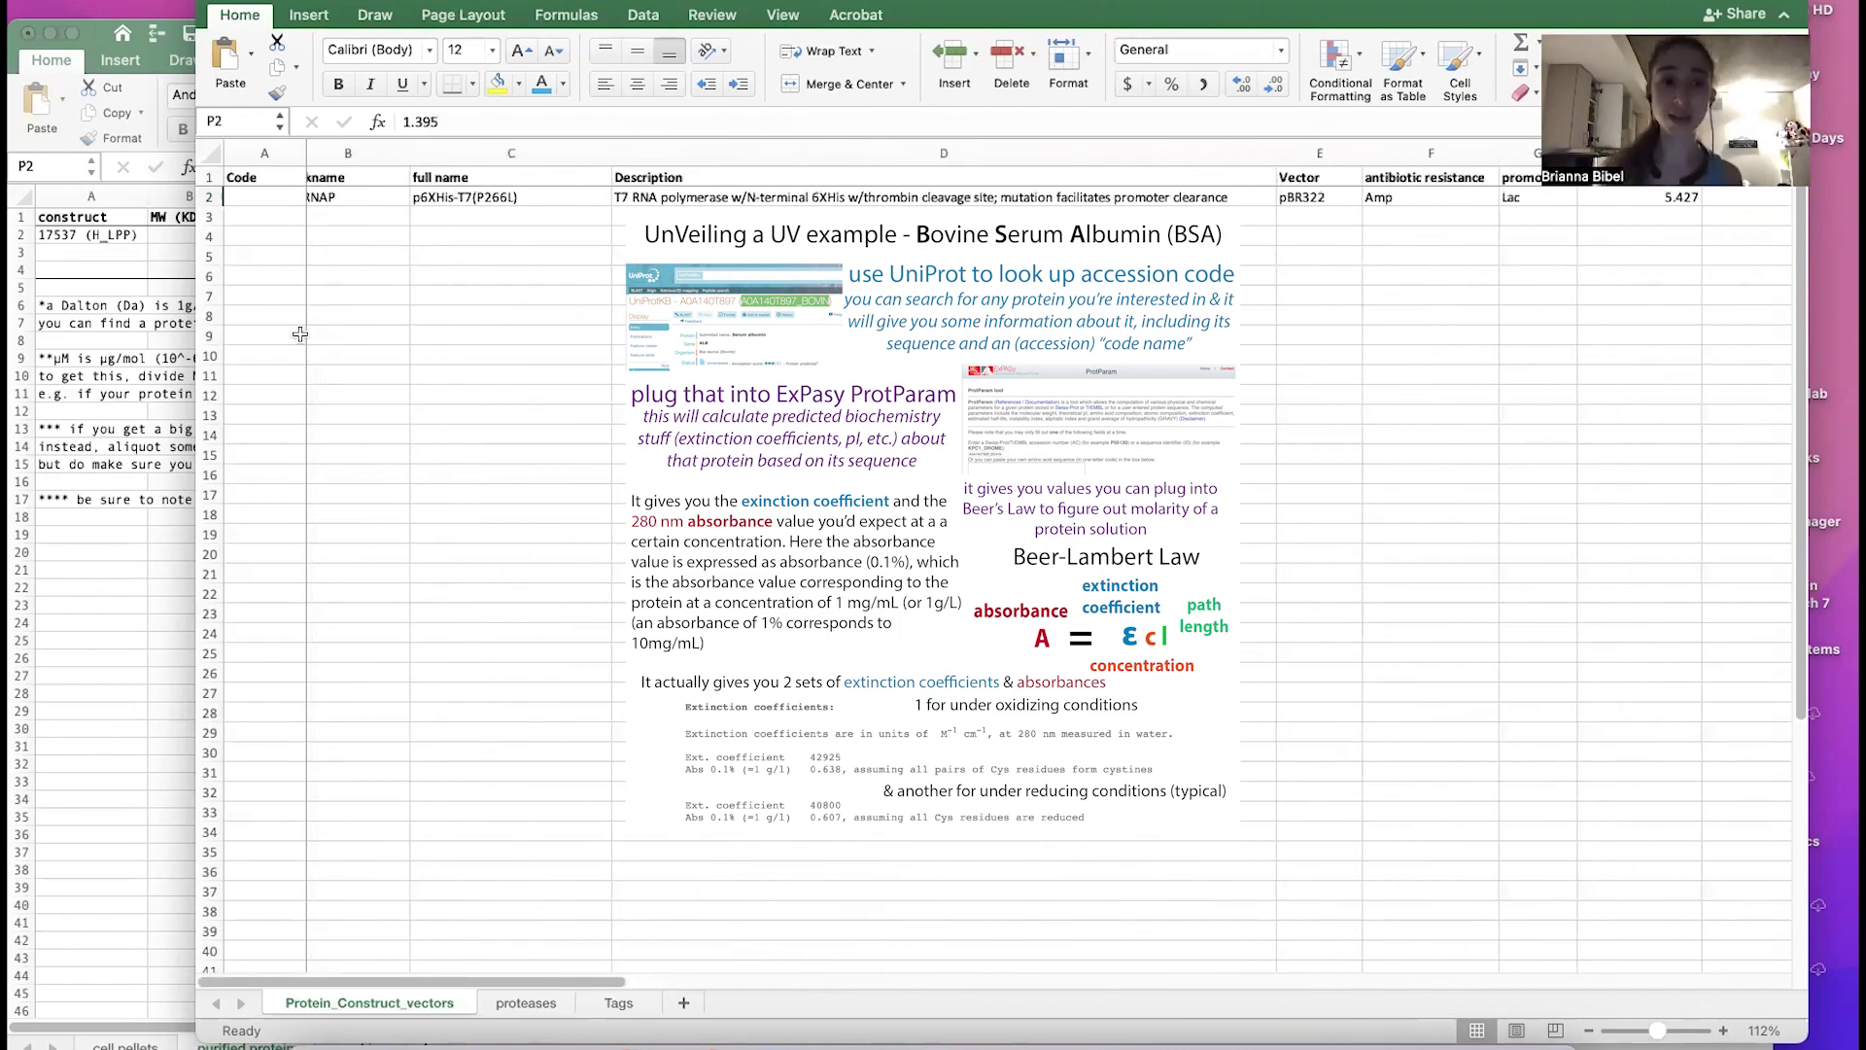
pyautogui.click(185, 405)
pyautogui.click(388, 239)
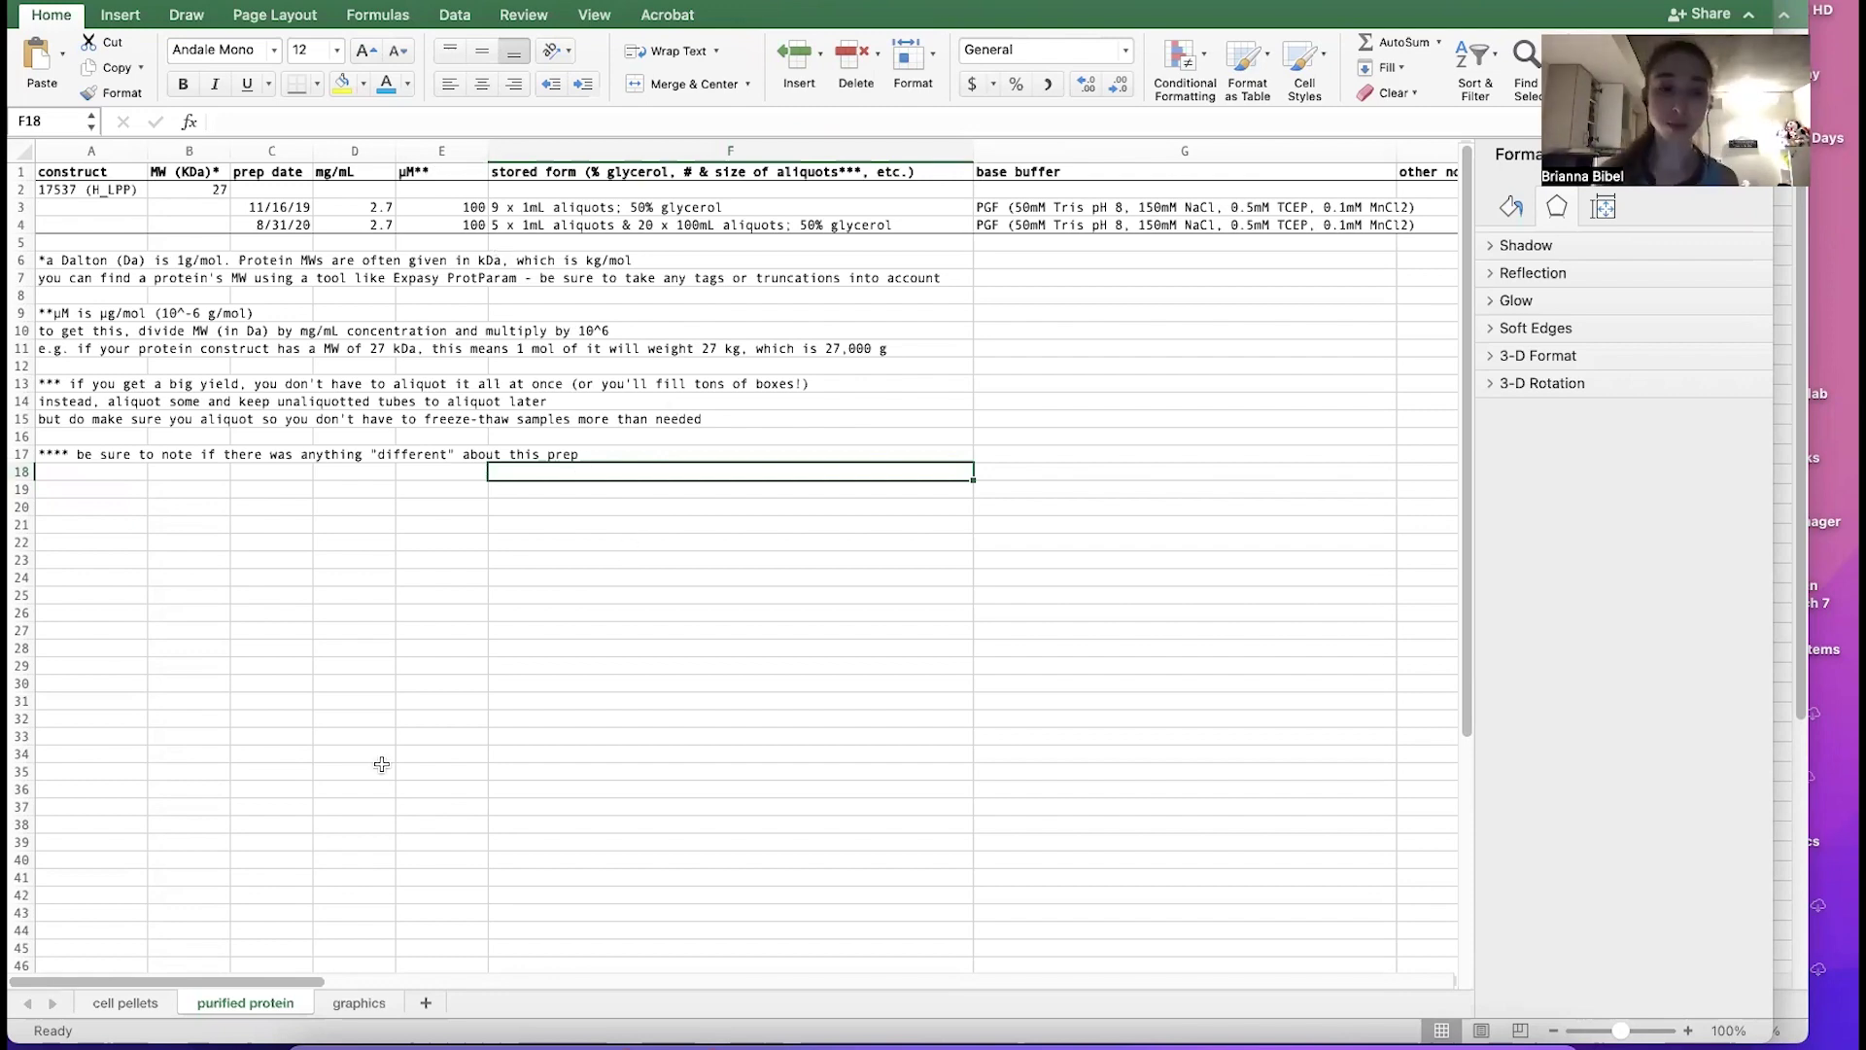
pyautogui.click(358, 1003)
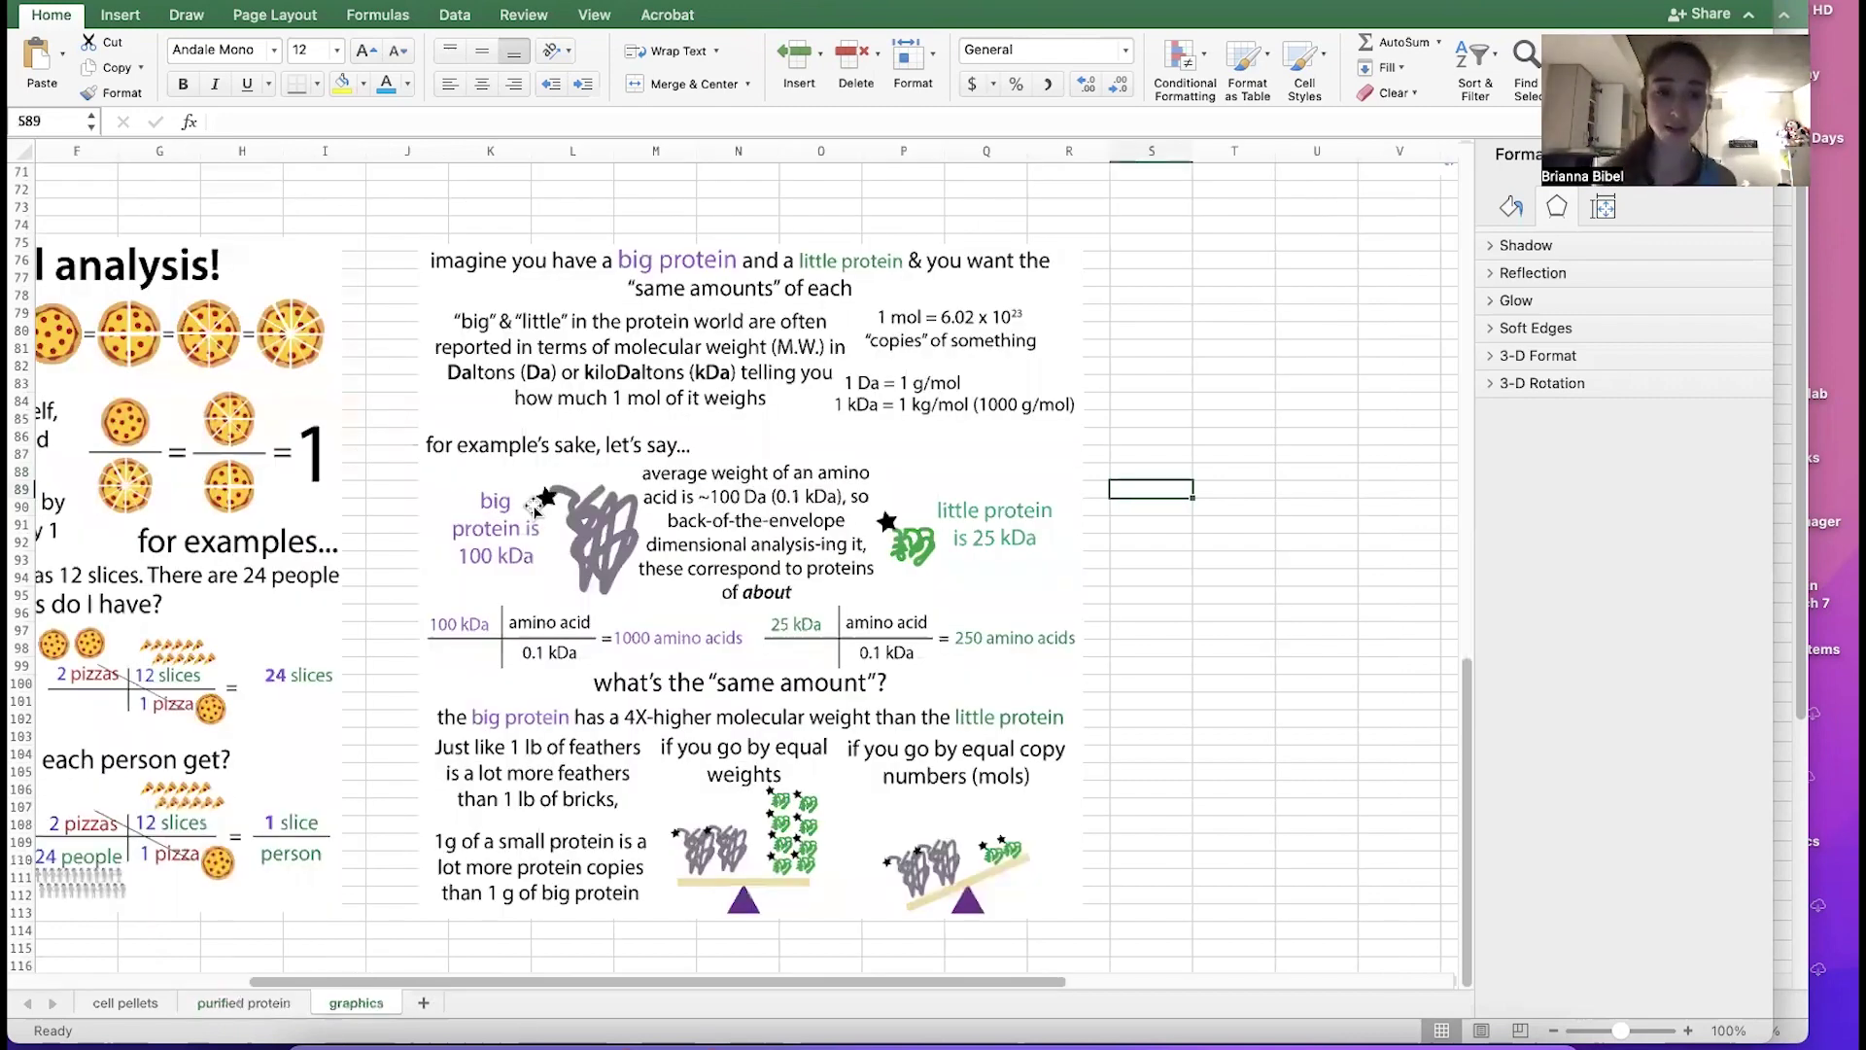
pyautogui.click(244, 1003)
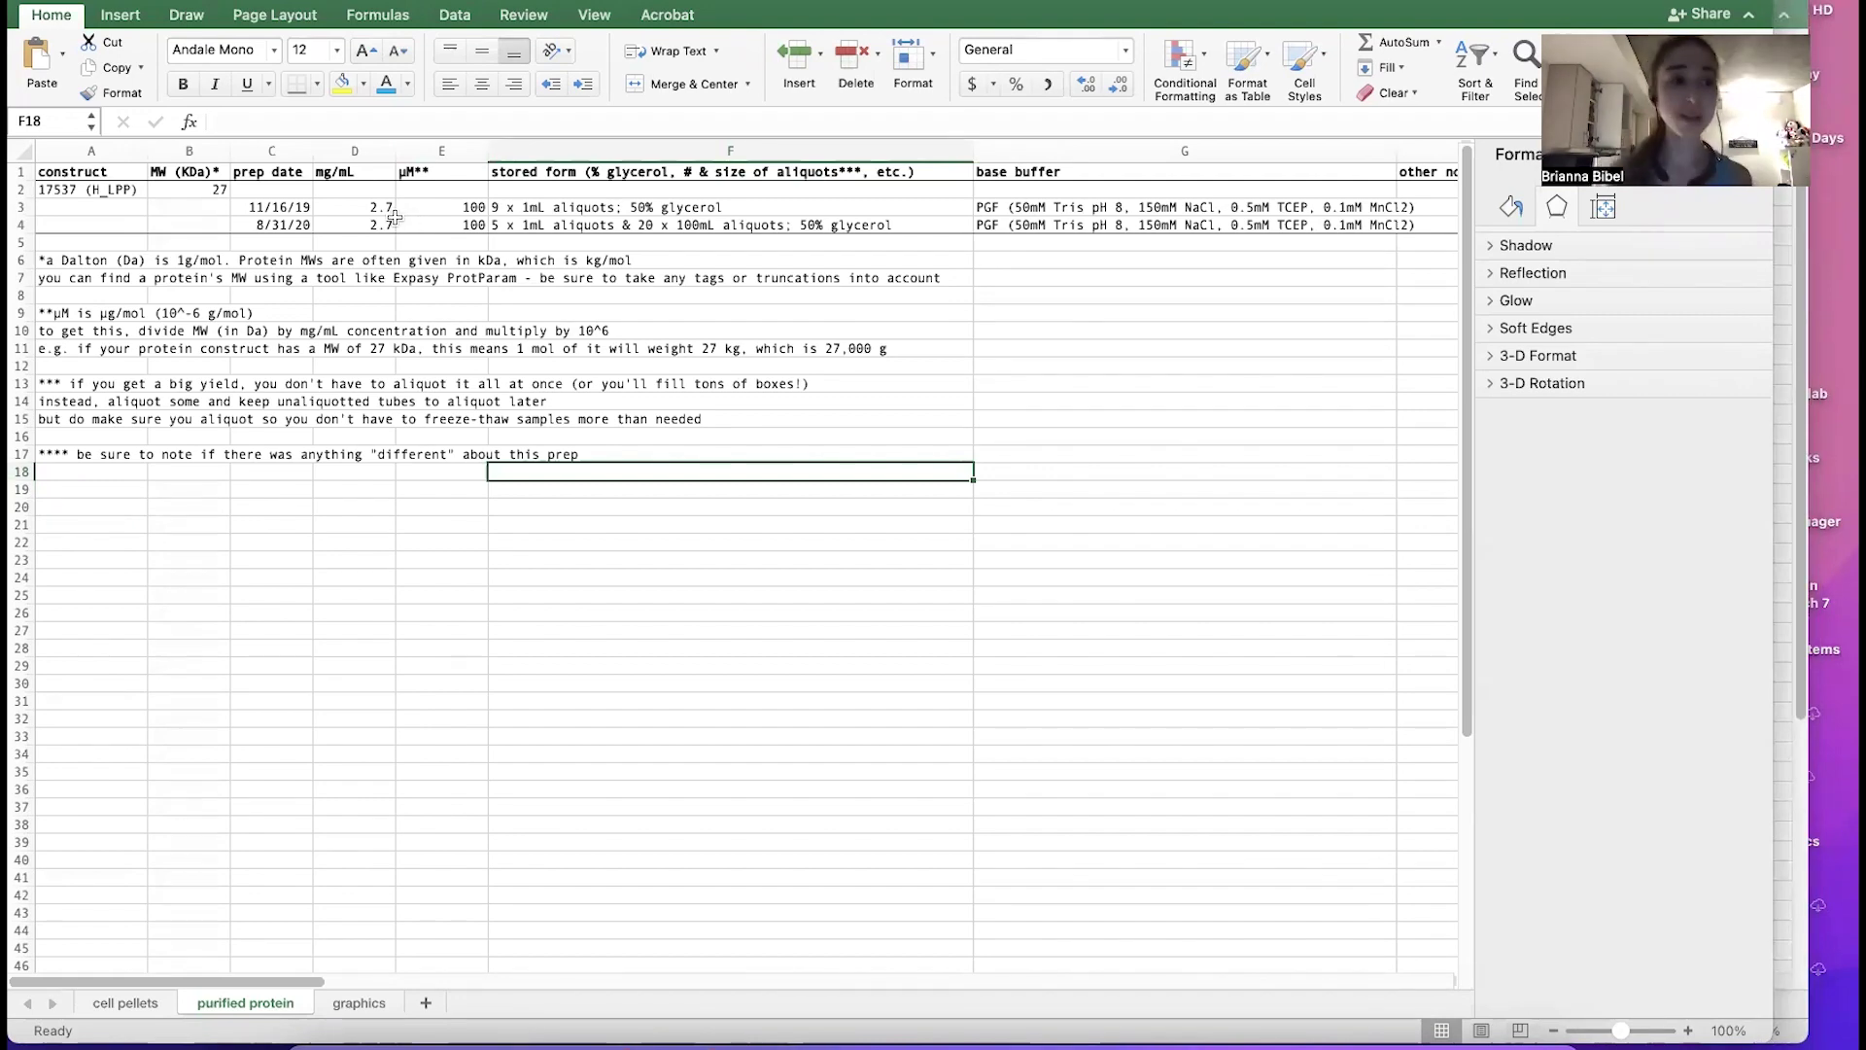
pyautogui.hscroll(3, 397, 251)
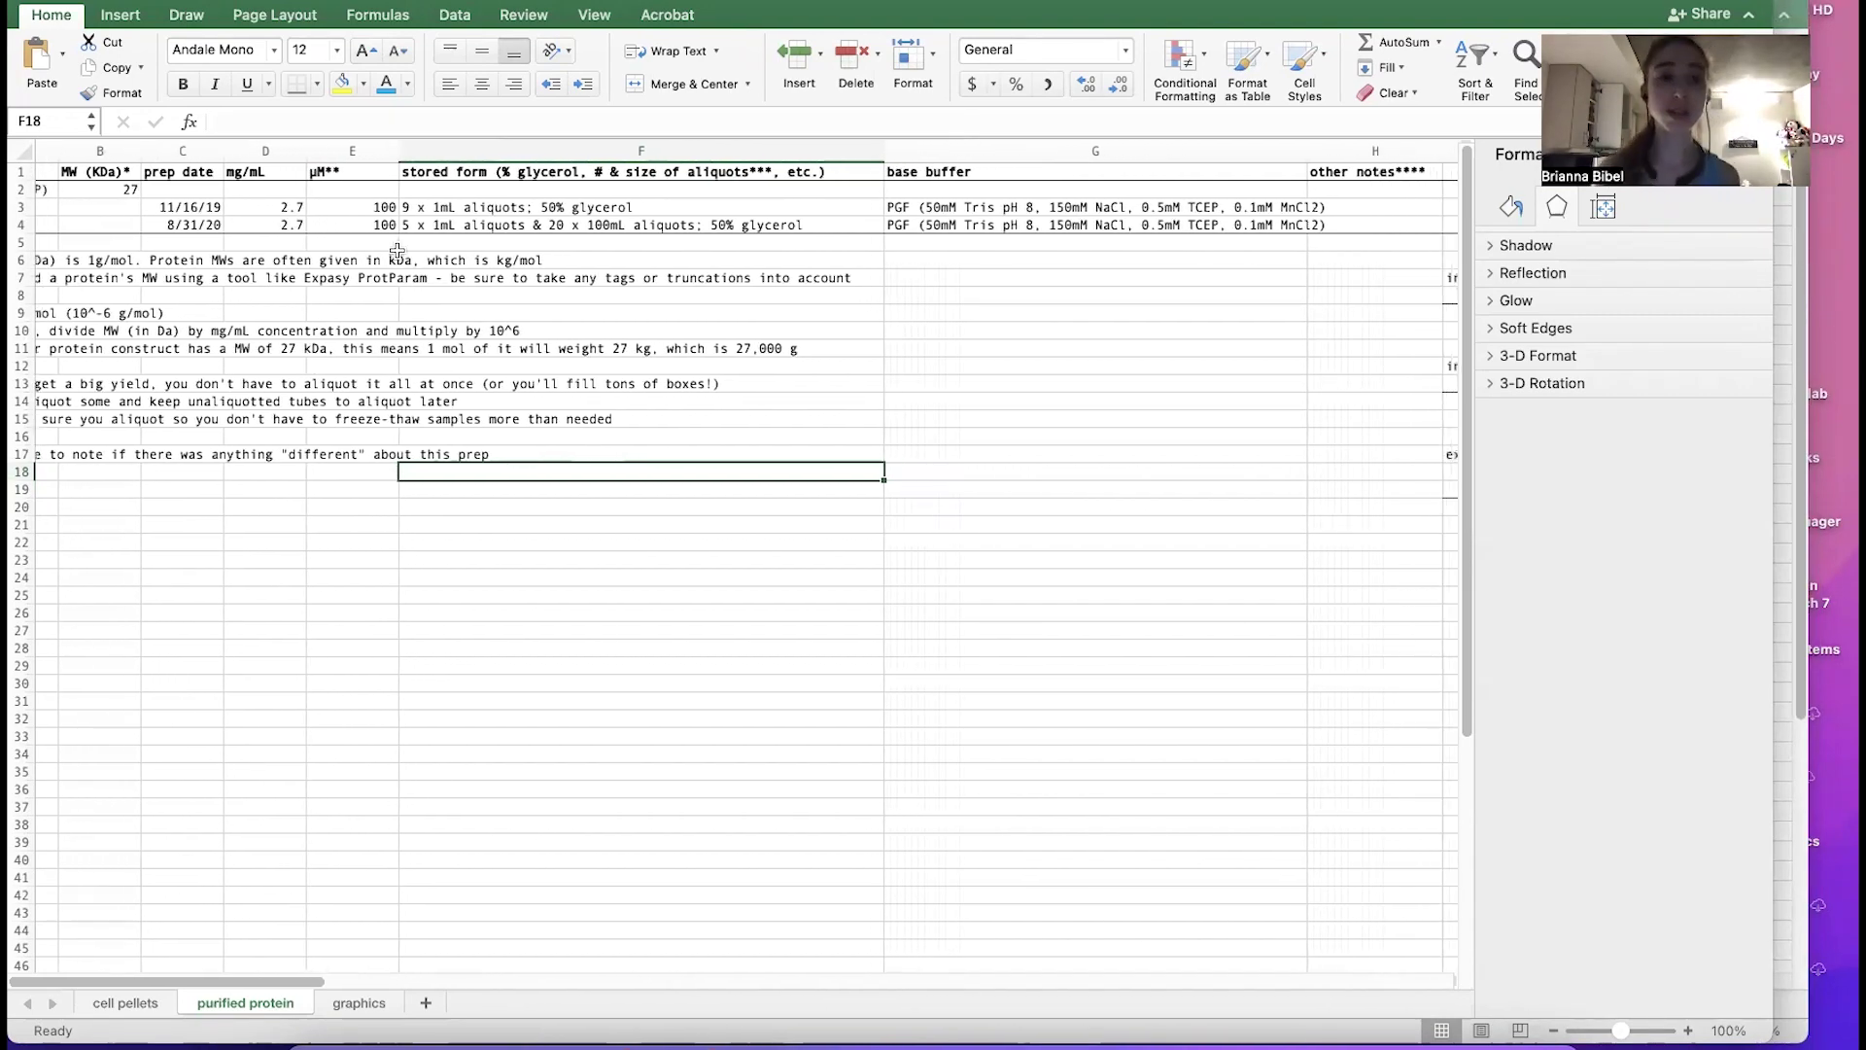
pyautogui.hscroll(2, 398, 251)
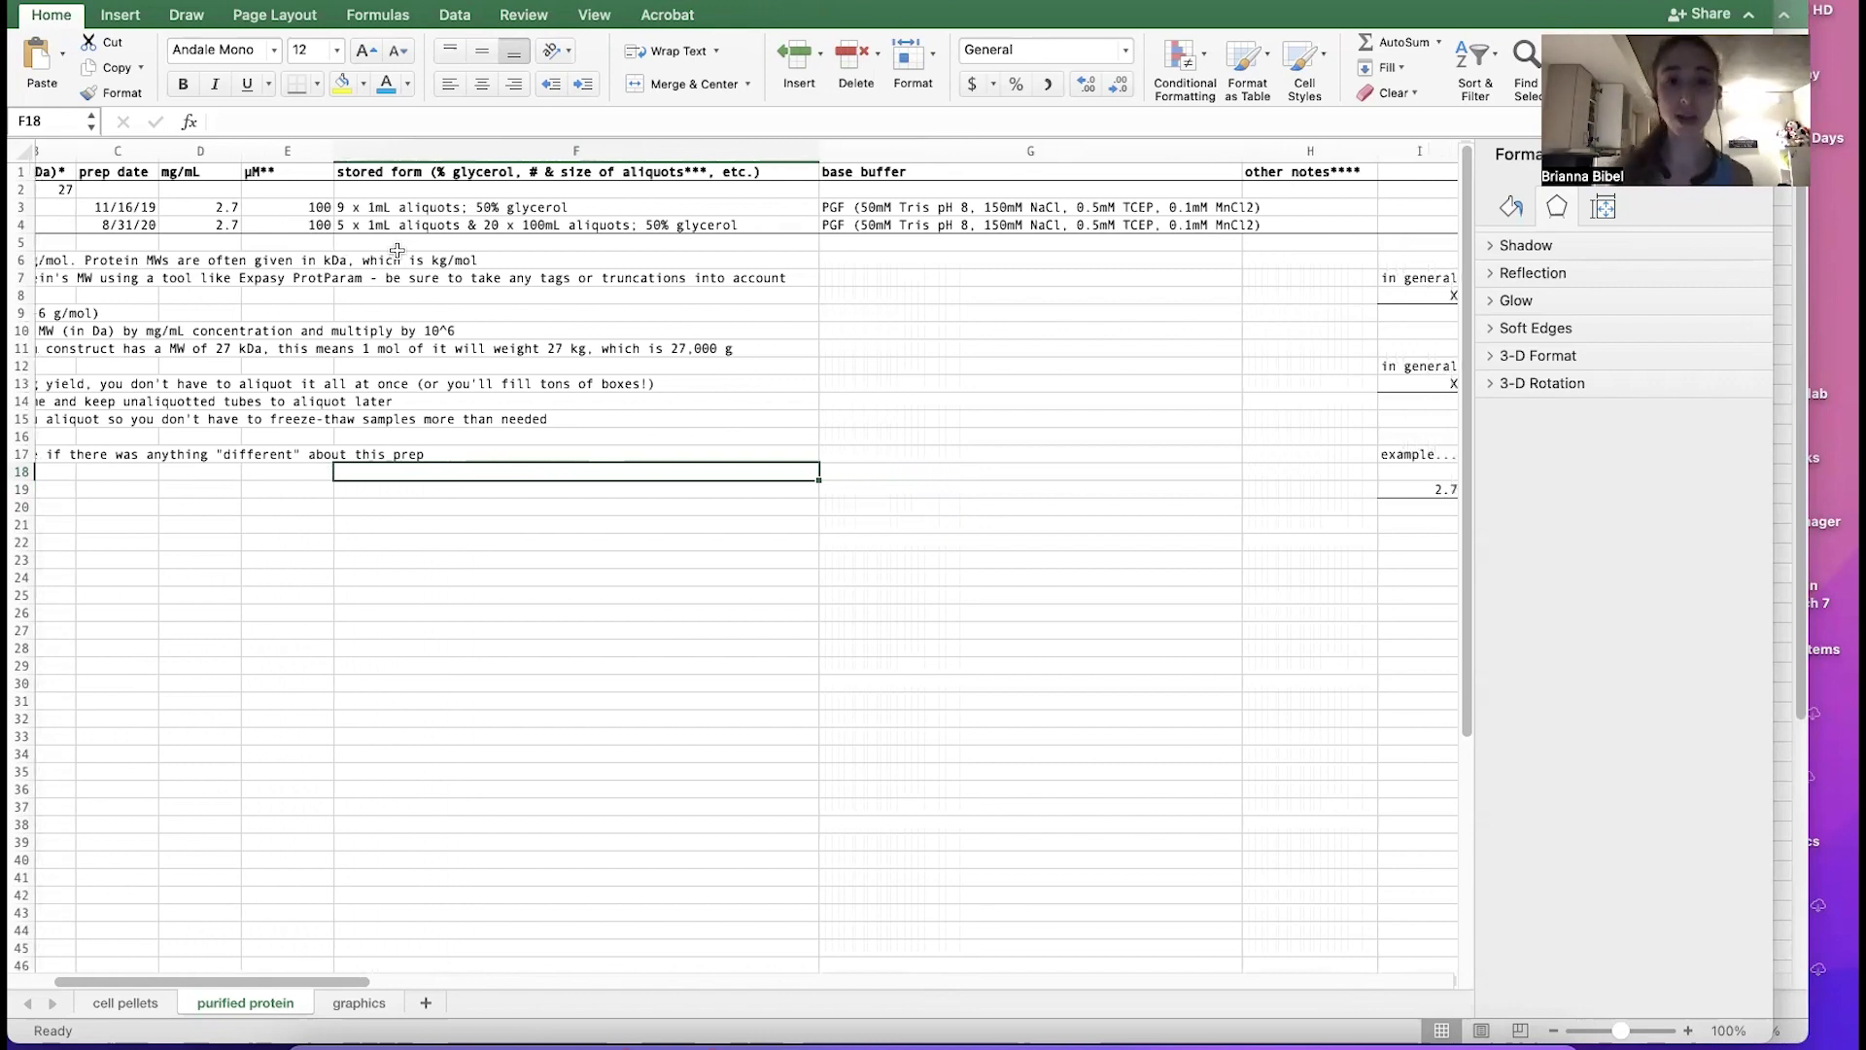
pyautogui.hscroll(1, 397, 251)
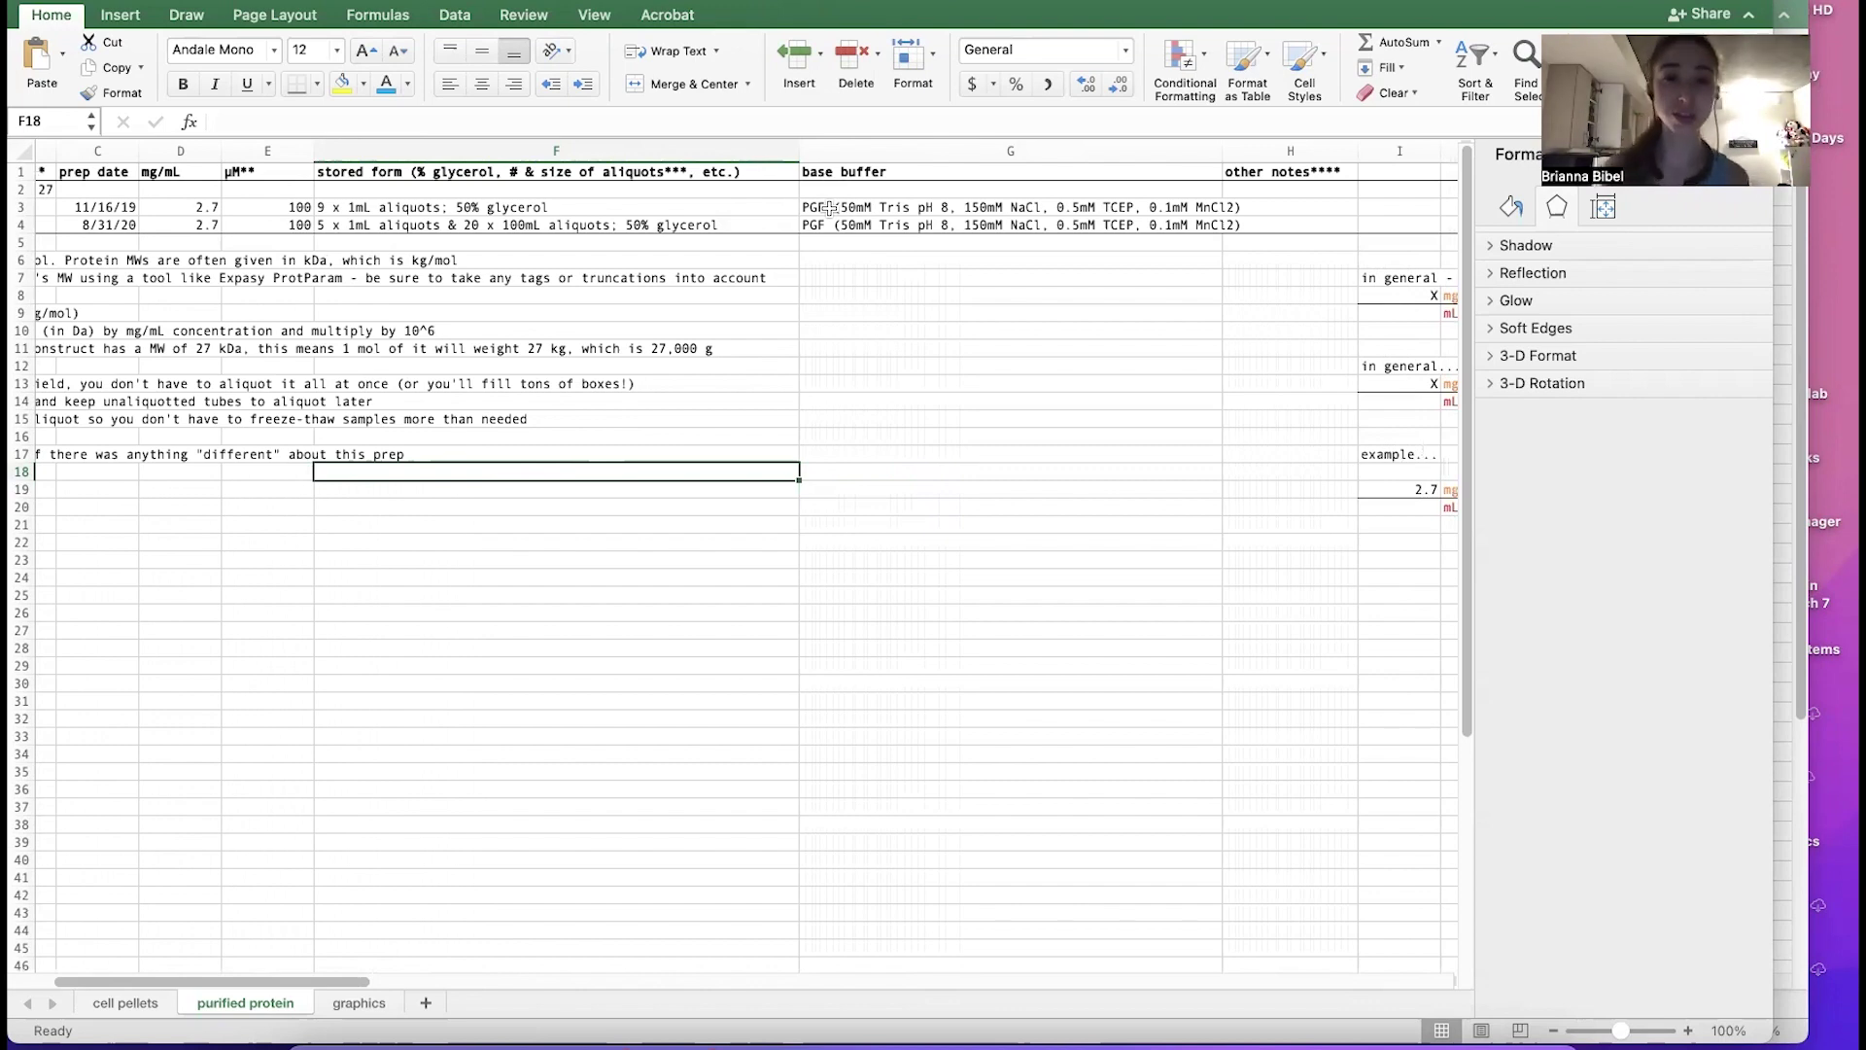
pyautogui.hscroll(-1, 828, 207)
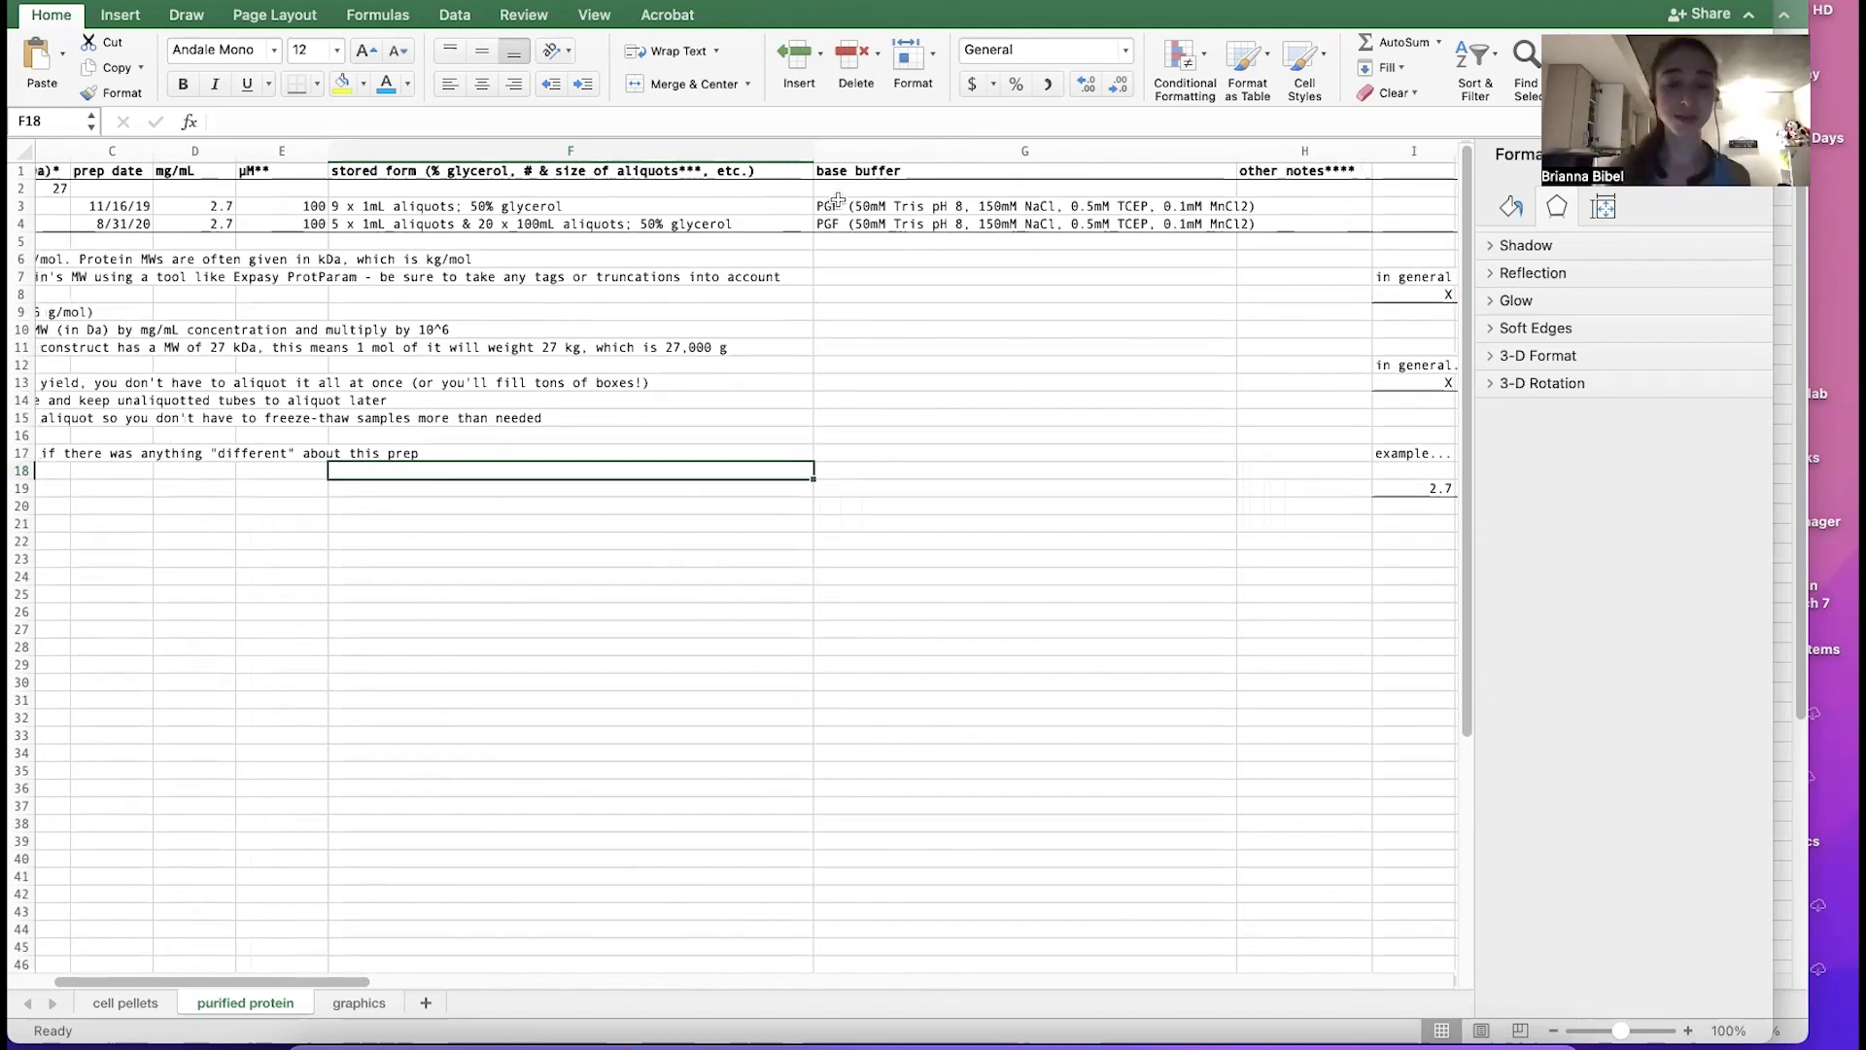
pyautogui.hscroll(-5, 828, 201)
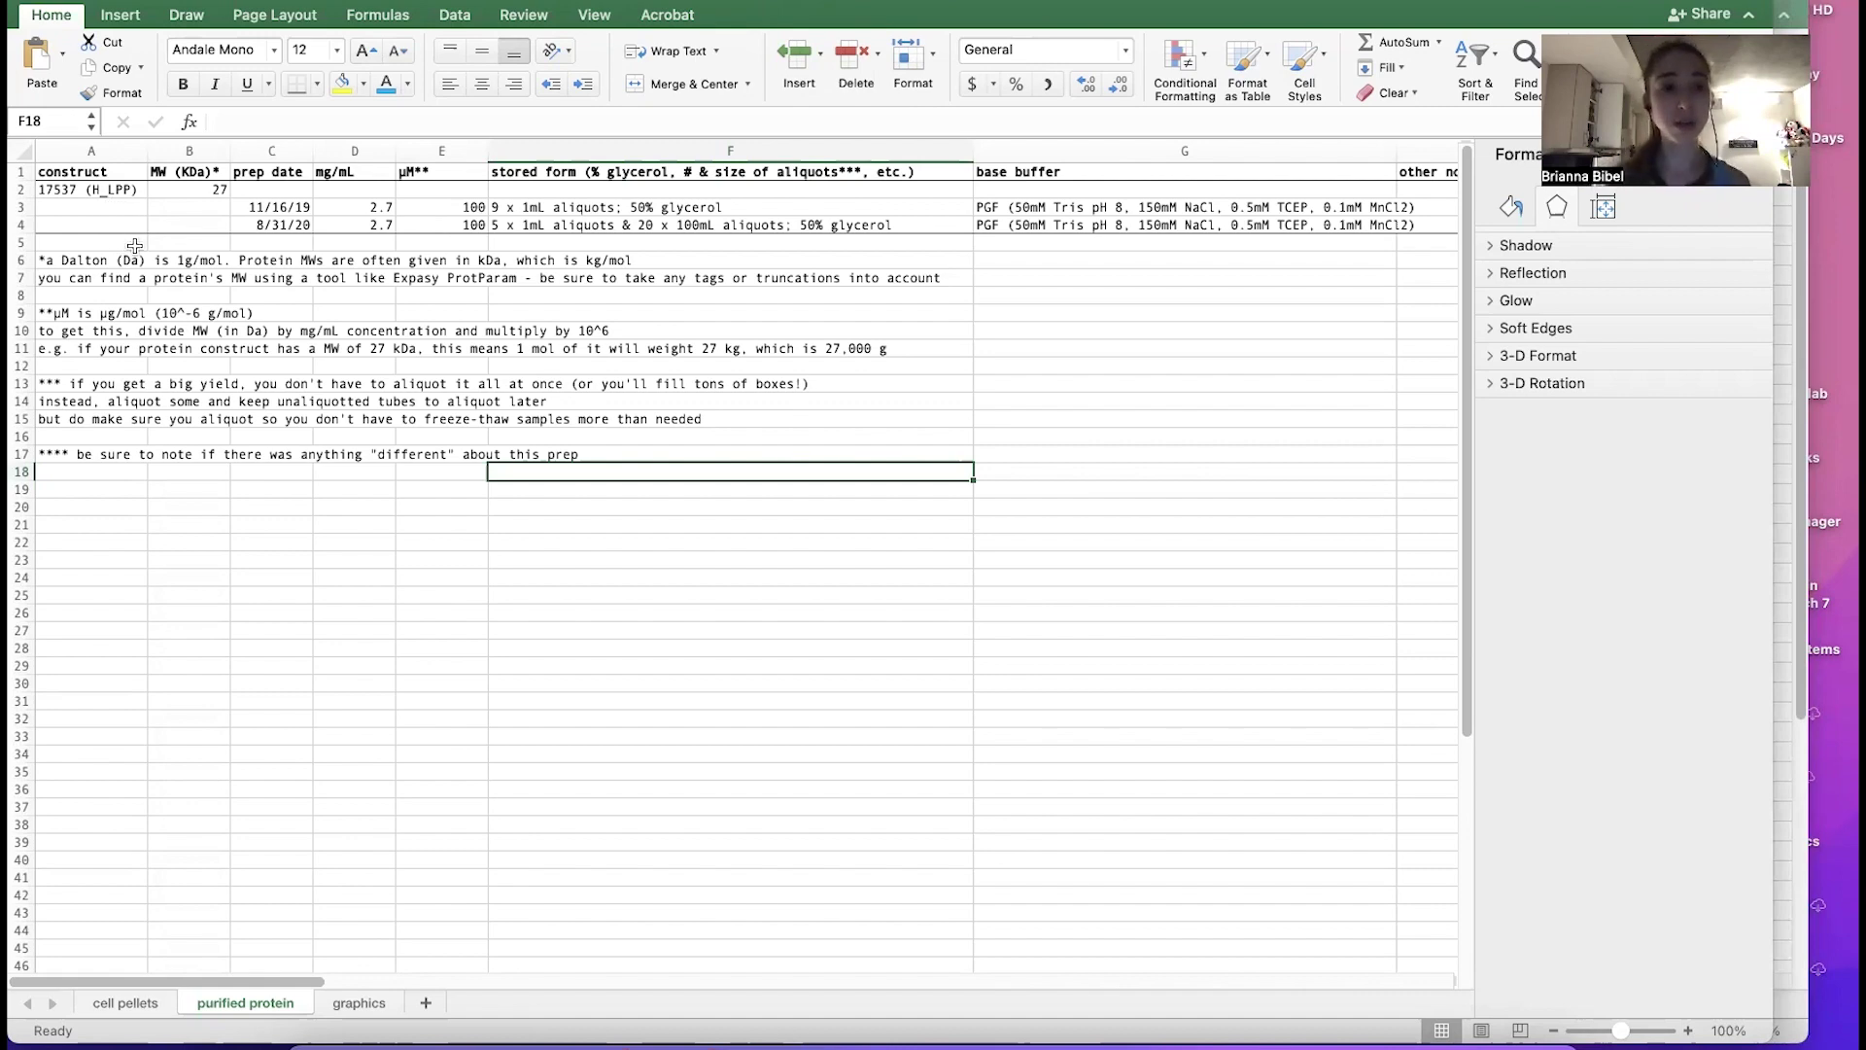
pyautogui.hscroll(5, 179, 328)
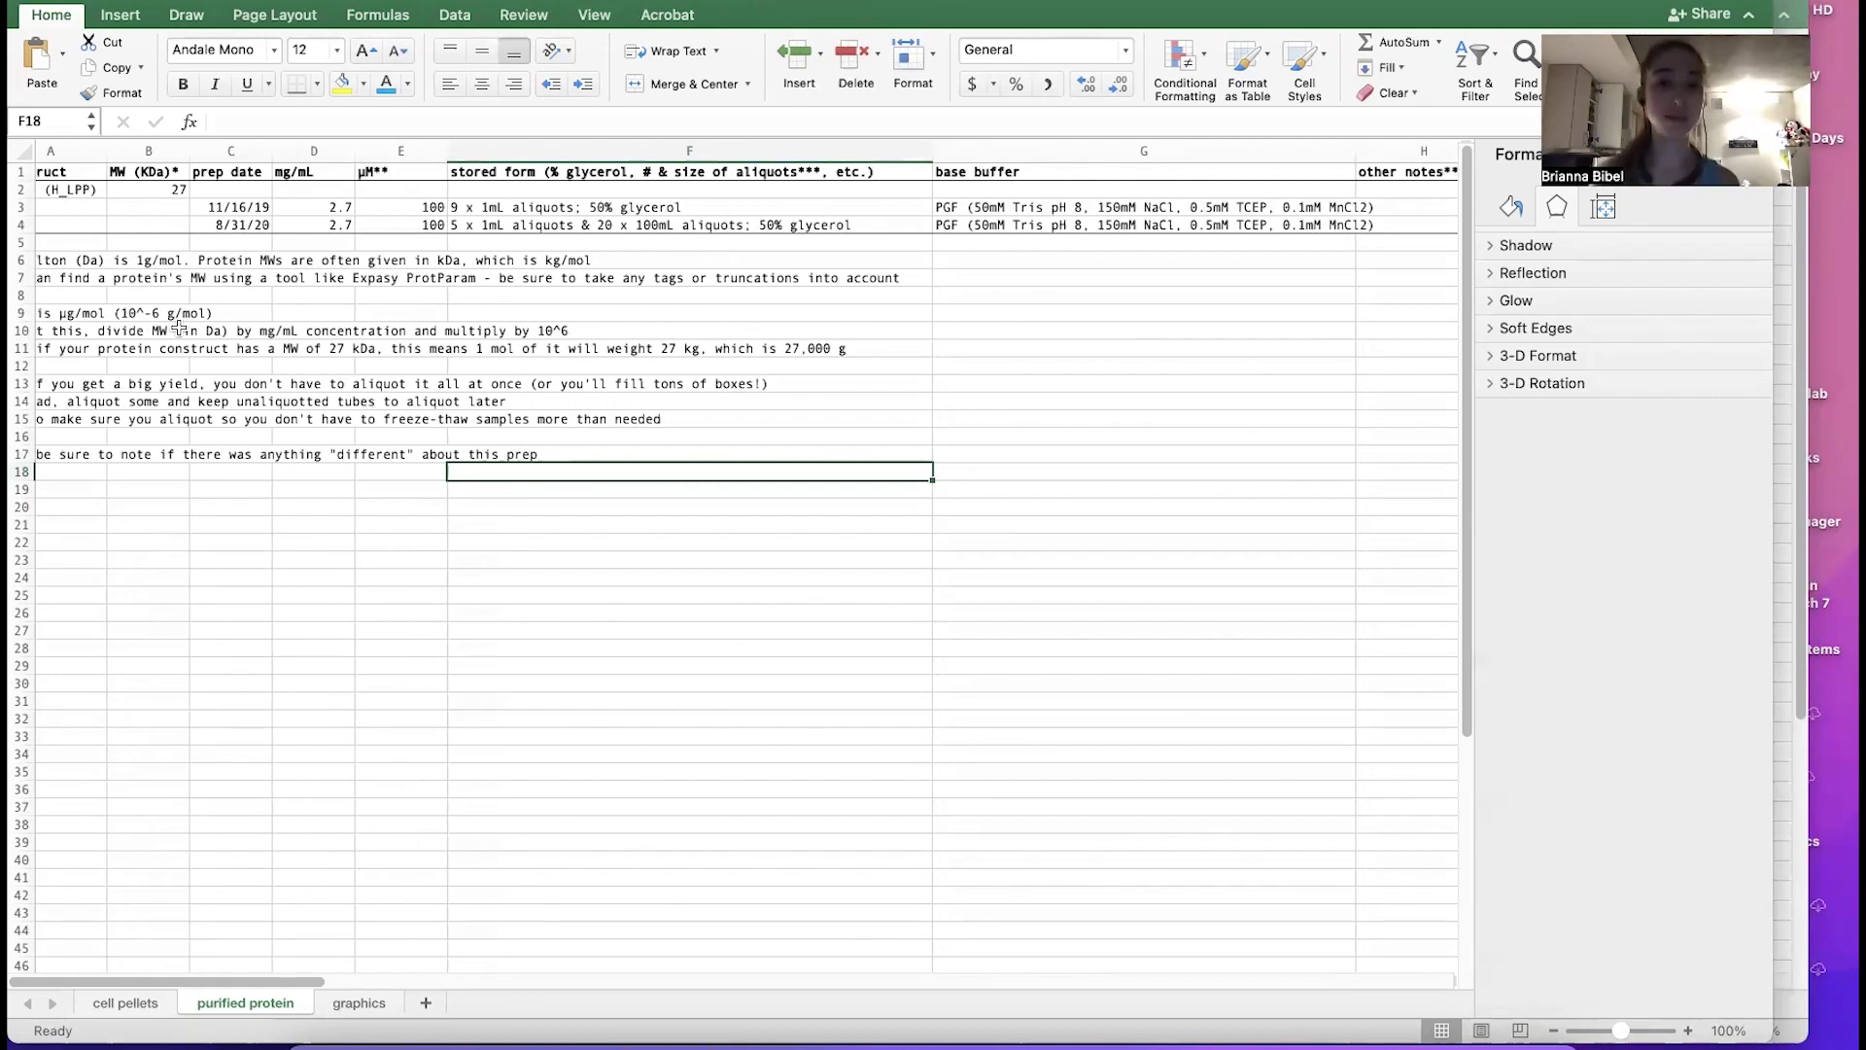
pyautogui.hscroll(-5, 179, 328)
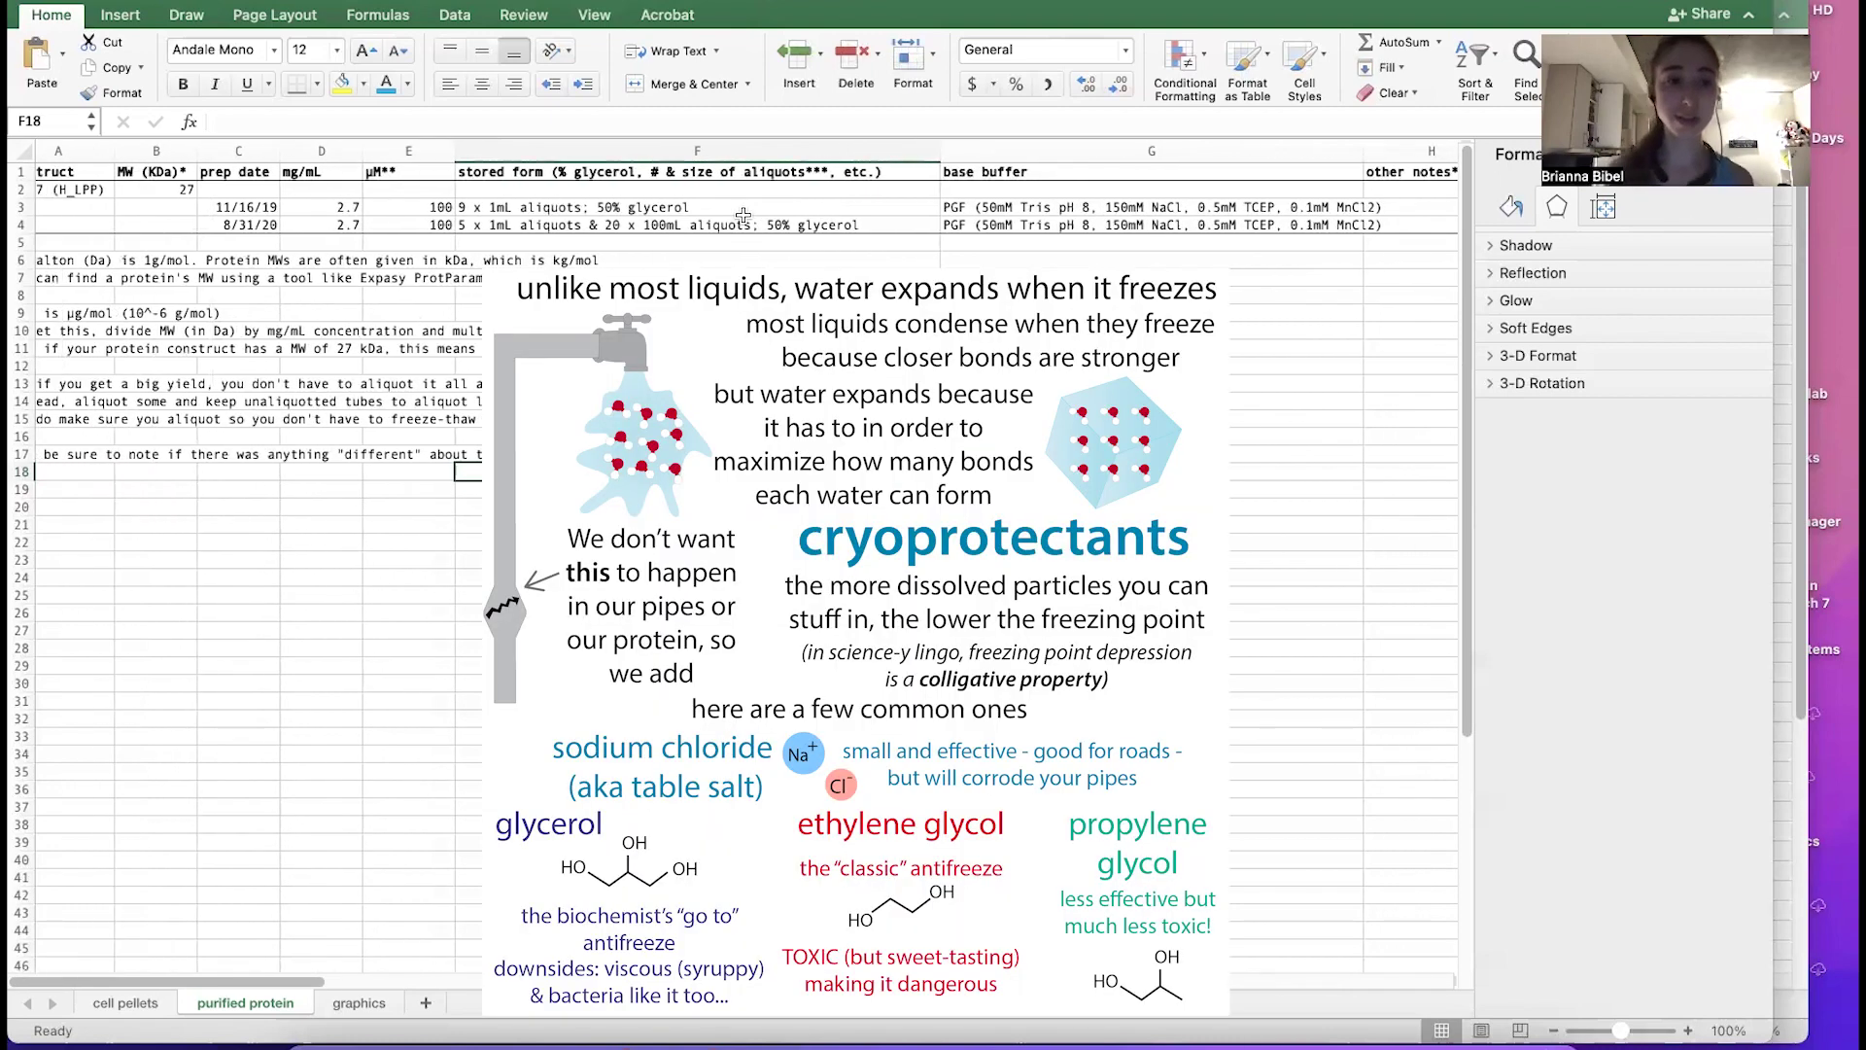
pyautogui.hscroll(-2, 743, 214)
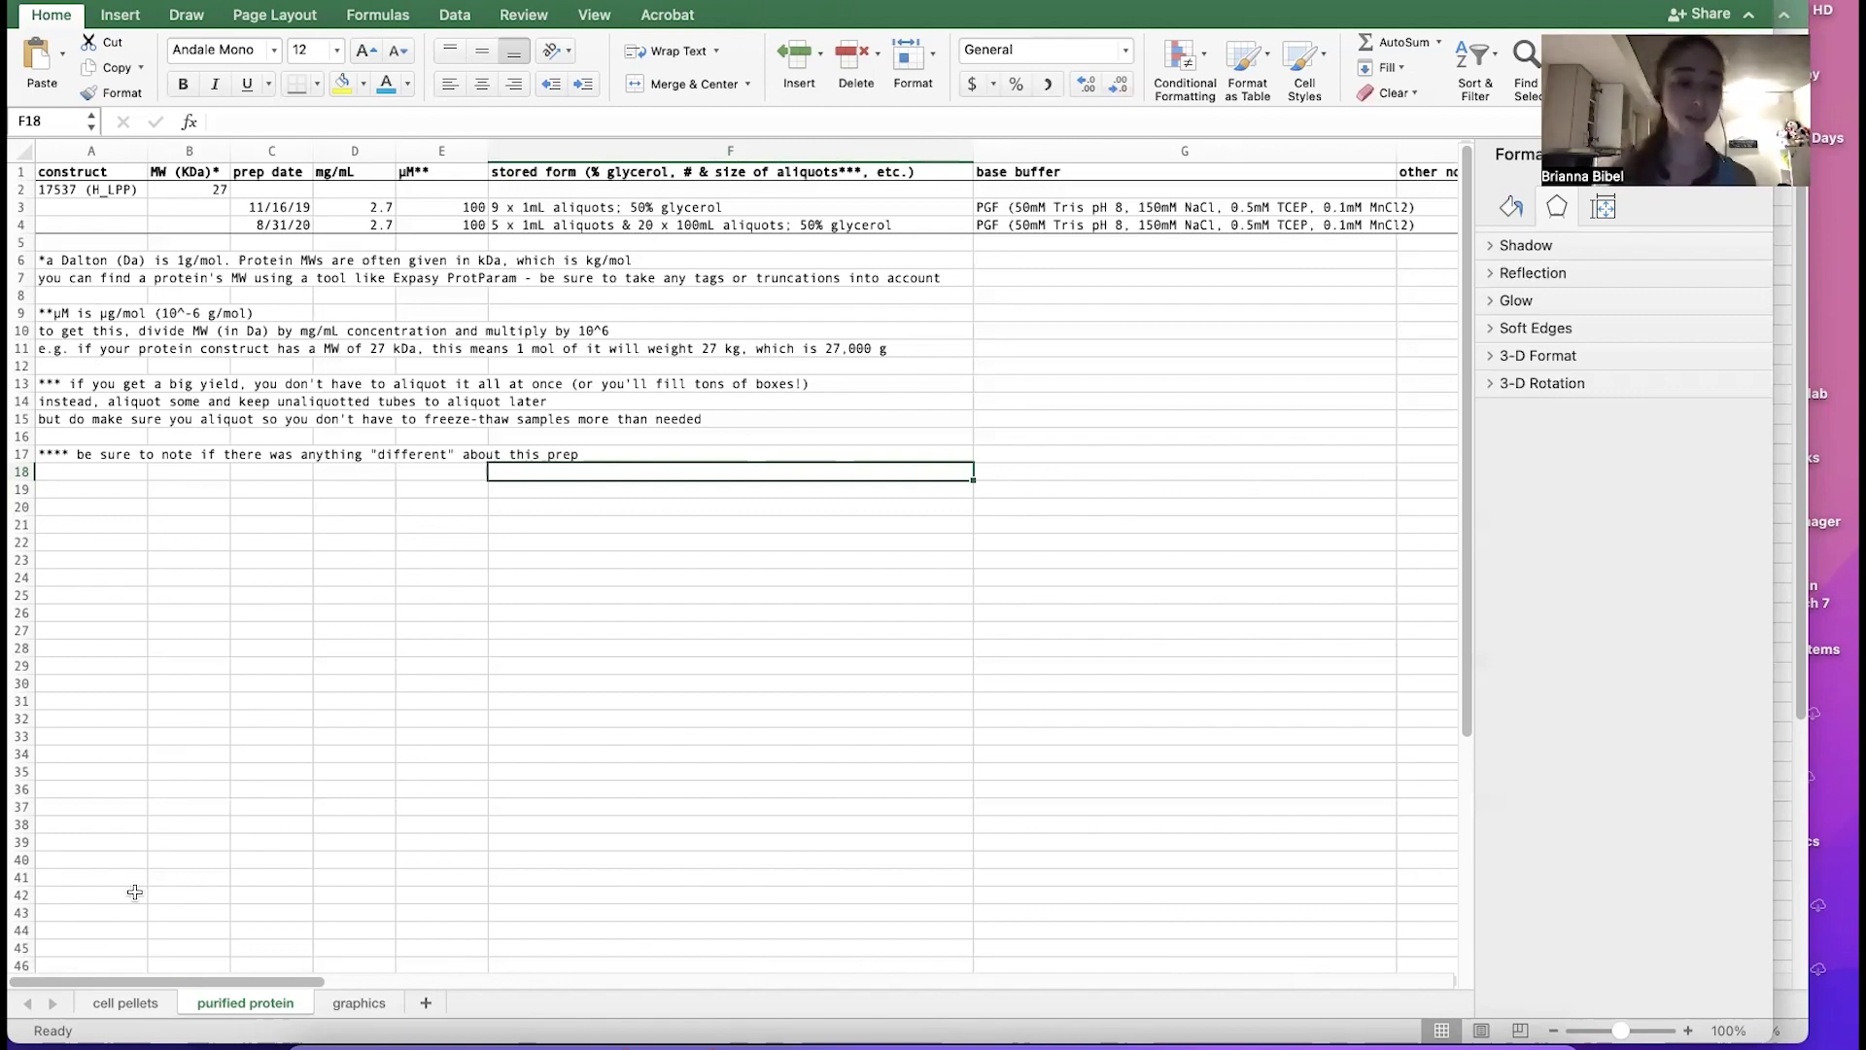
pyautogui.click(126, 1003)
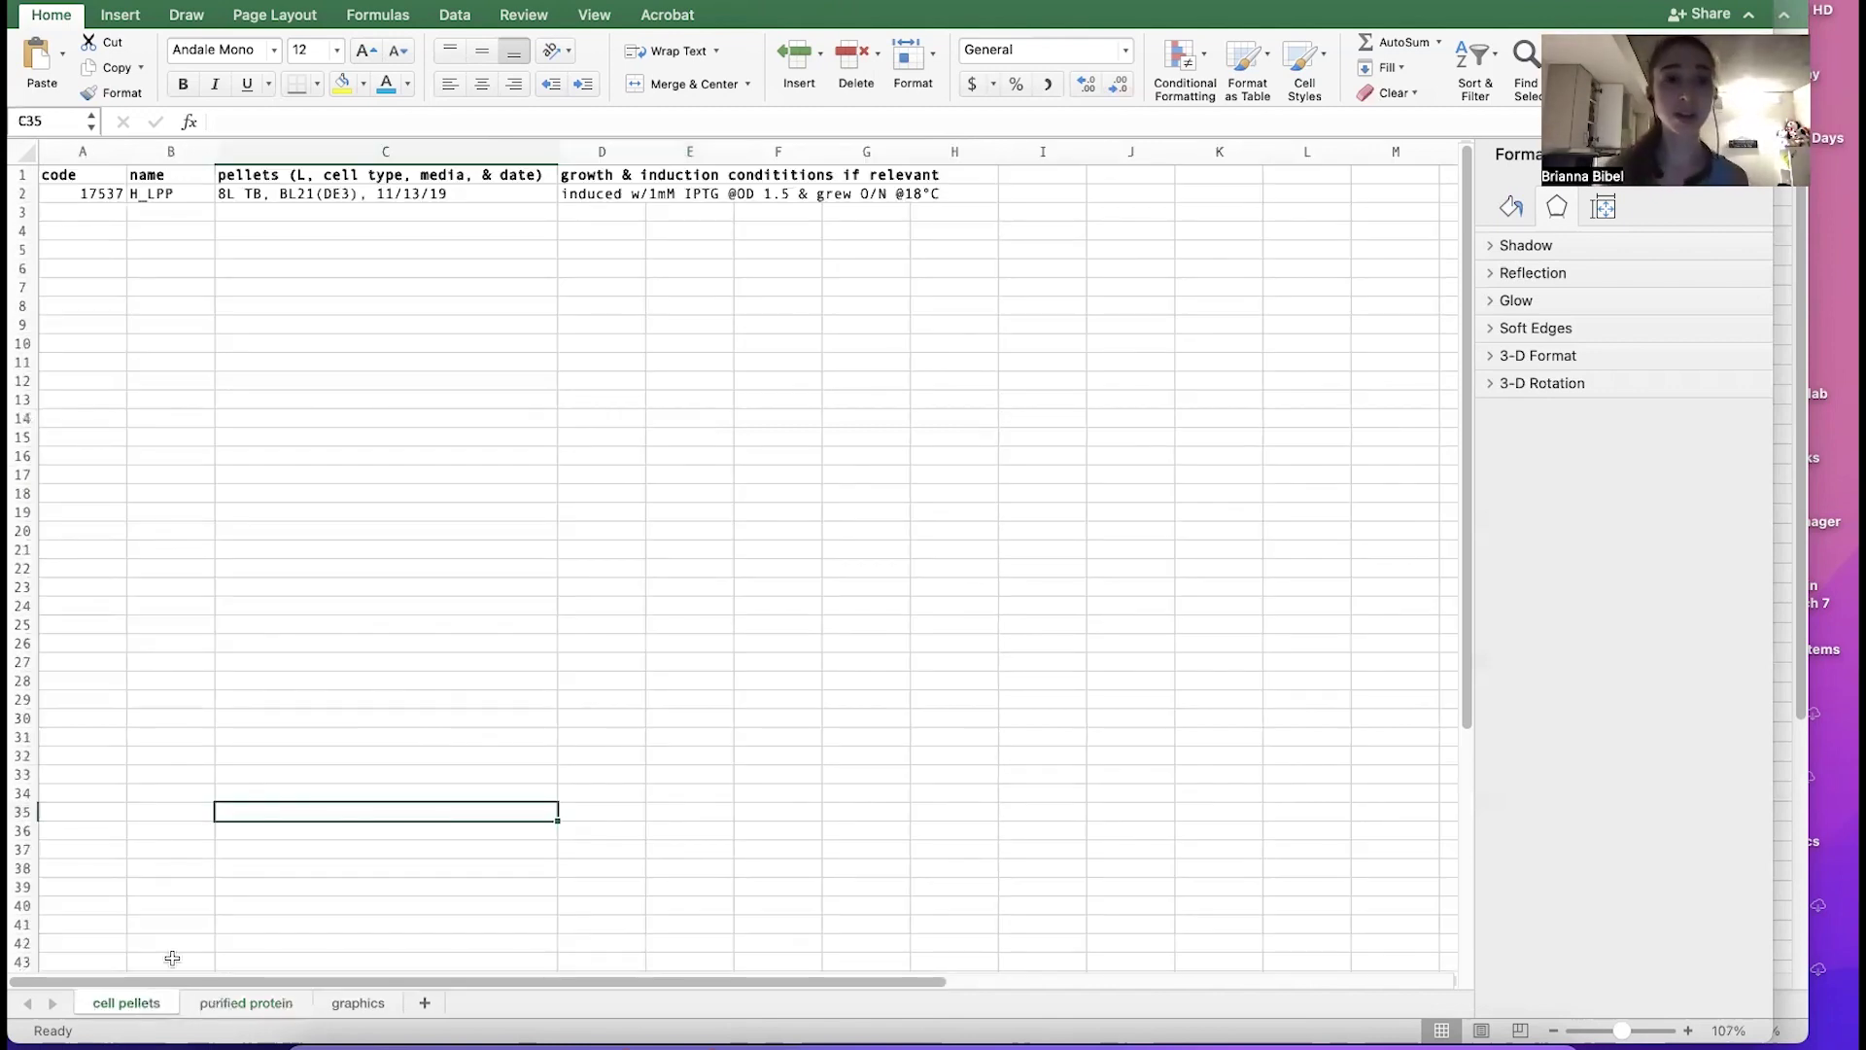
pyautogui.click(242, 1003)
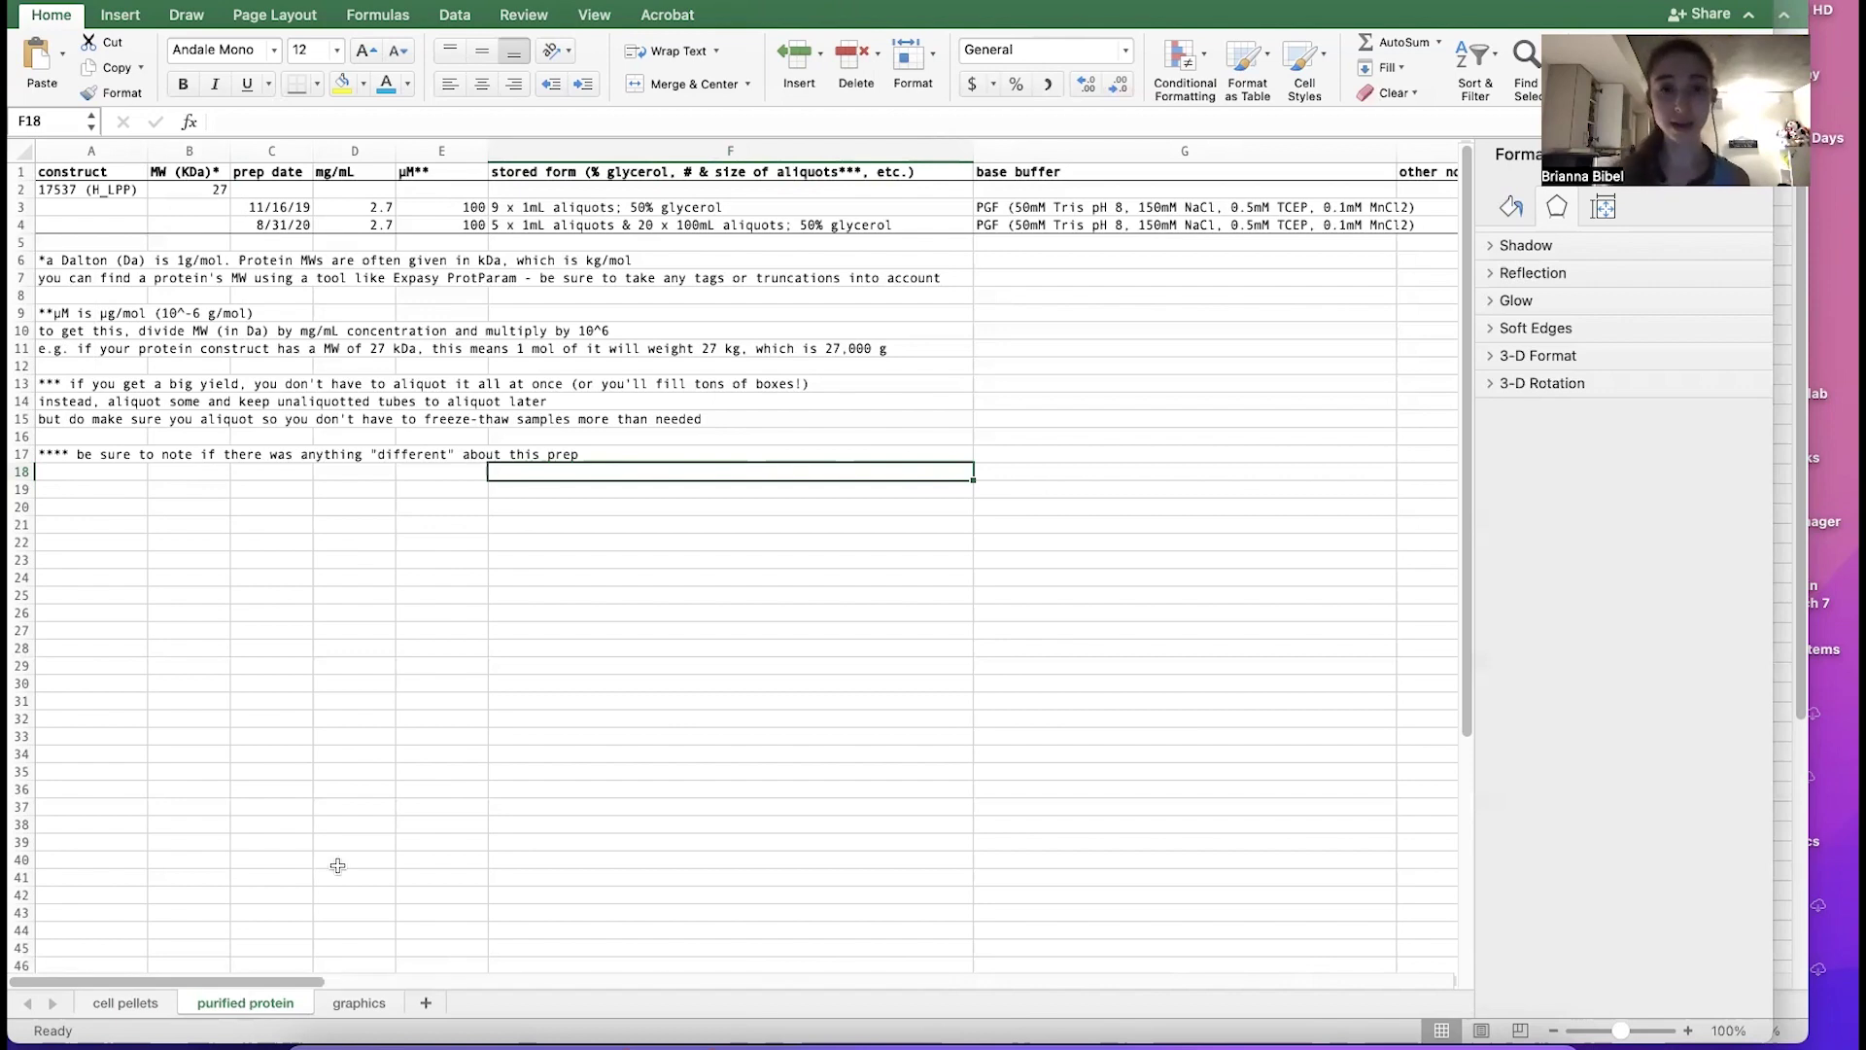